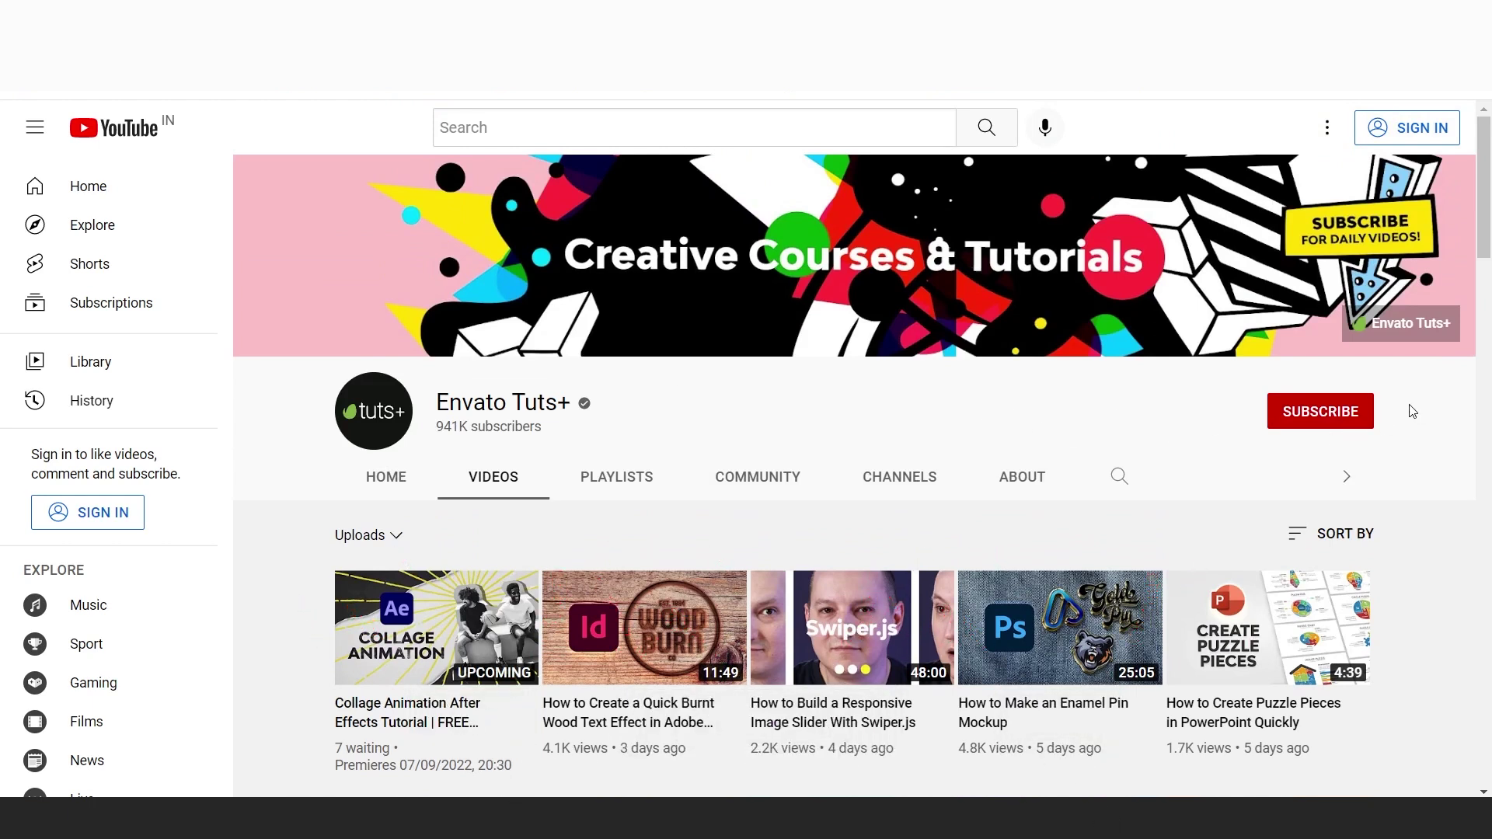
mouse_move(1490, 202)
mouse_down()
mouse_move(1489, 350)
mouse_move(1489, 179)
mouse_up()
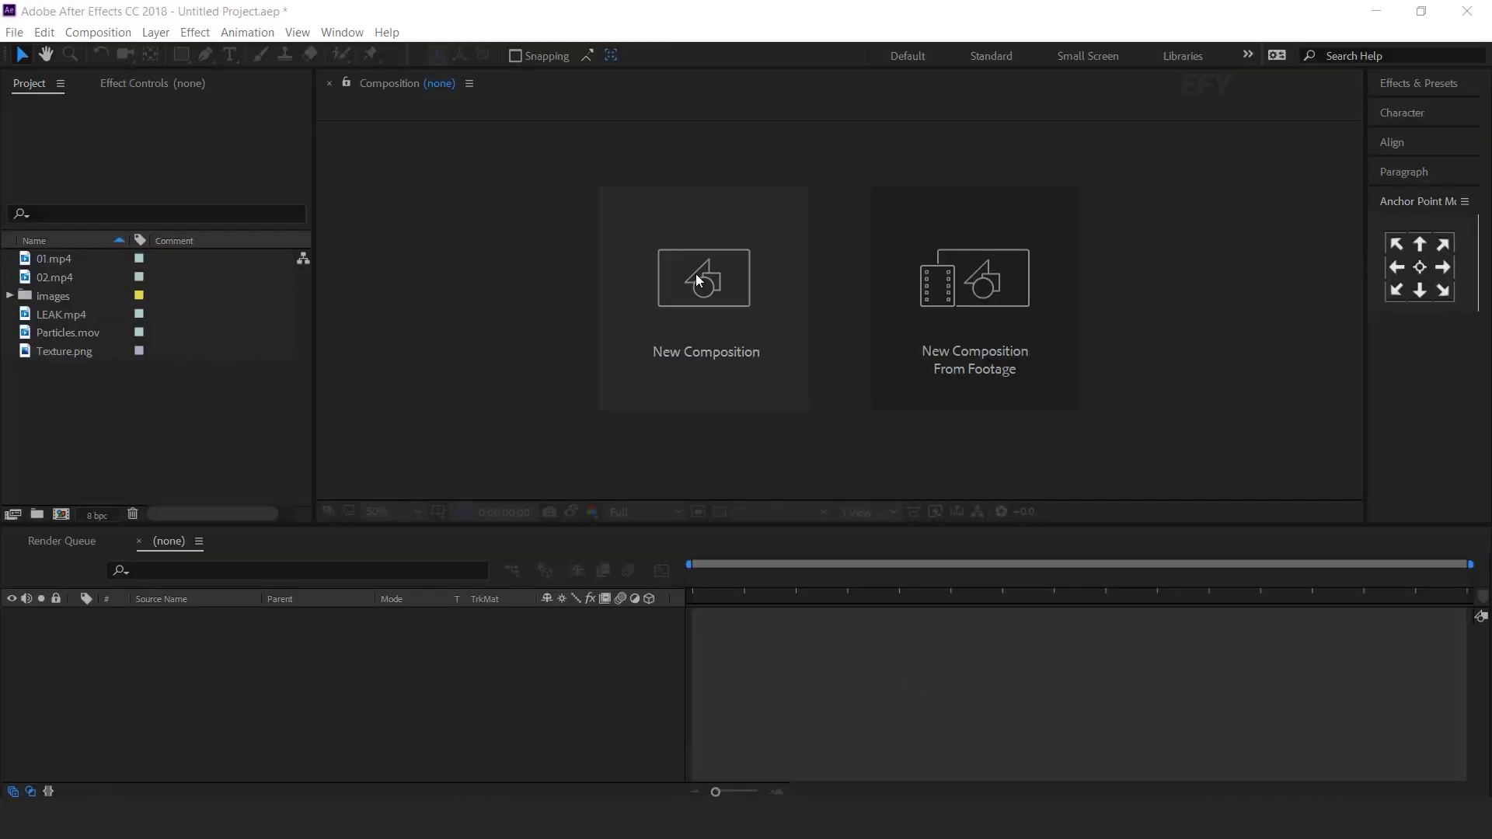
- Create a 1920 x 1080 px composition named "main comp"
click(696, 280)
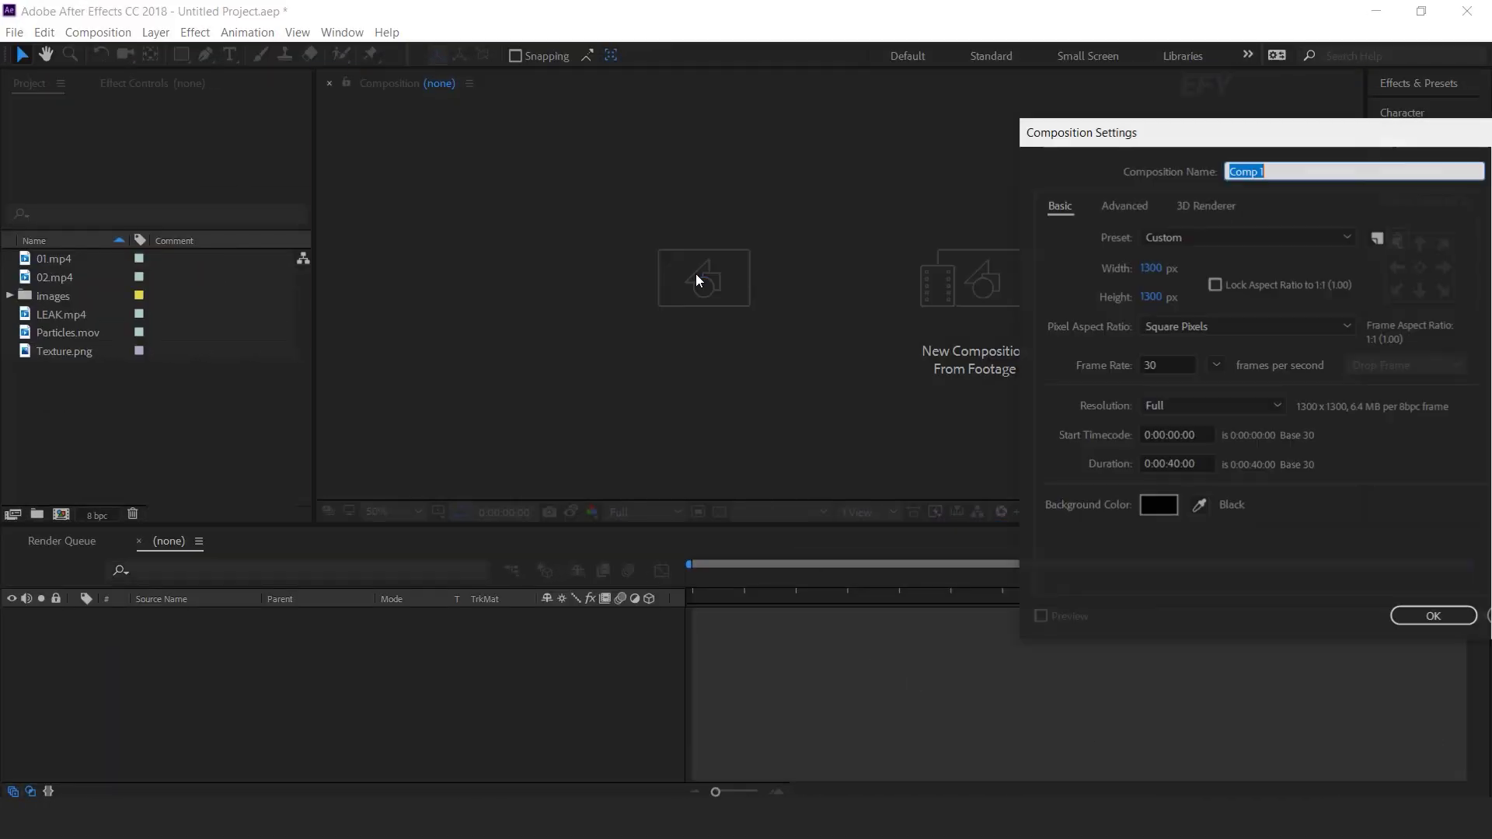
drag(1295, 129, 637, 133)
click(567, 276)
text(1920)
key(Tab)
text(1080)
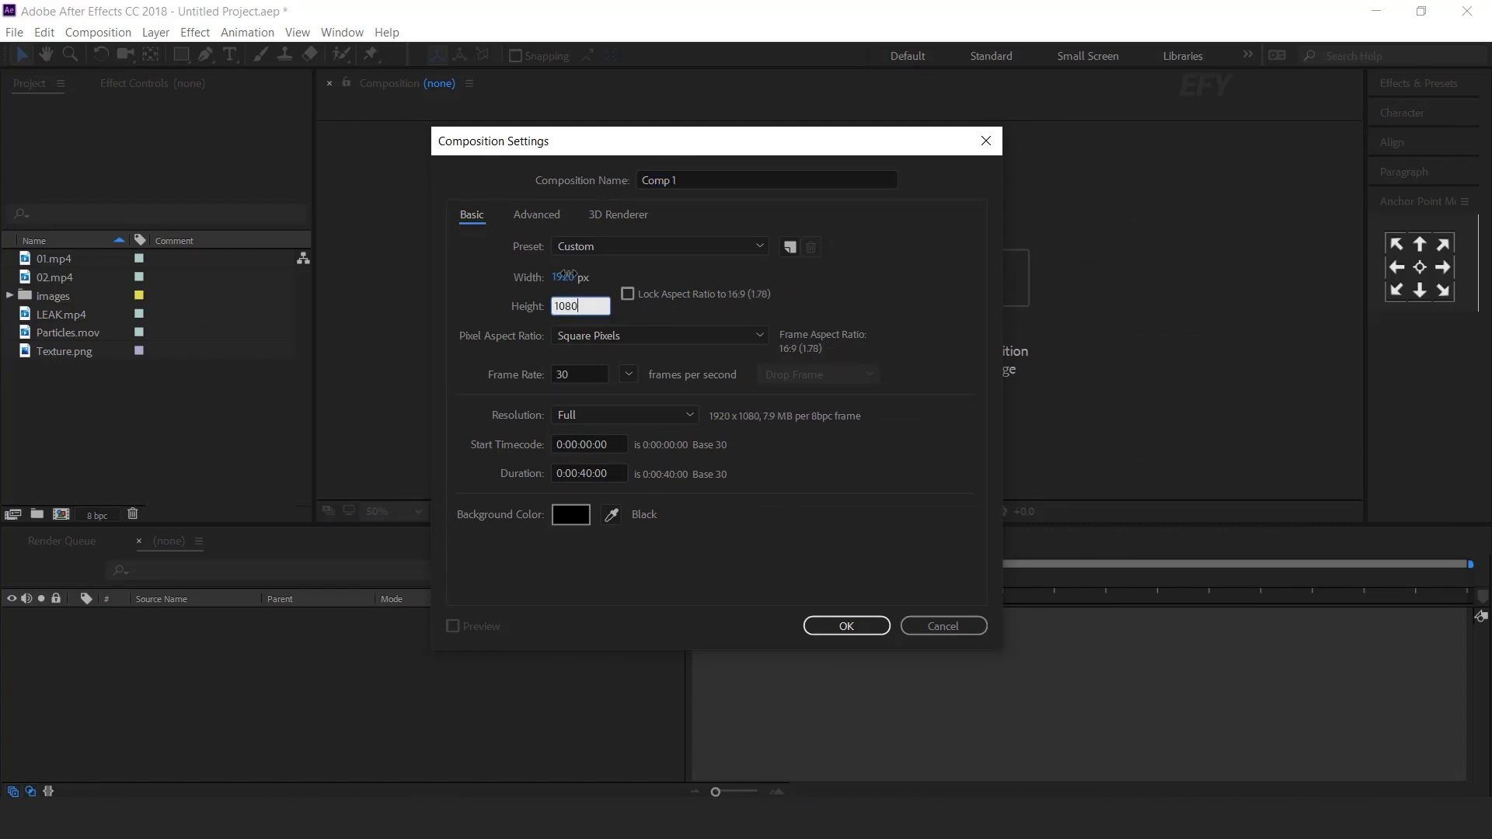
click(683, 186)
text(main comp)
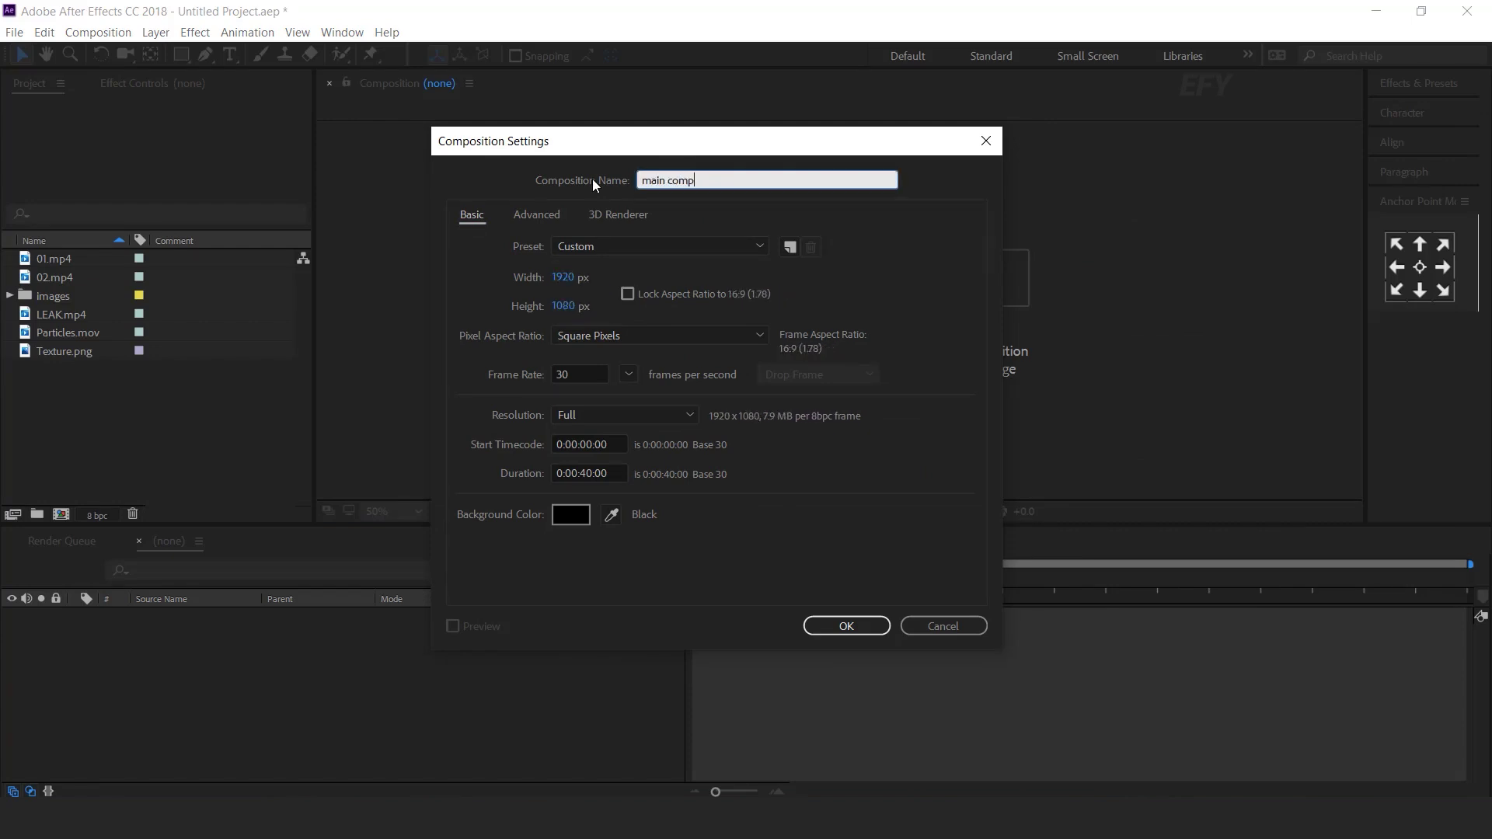
key(Return)
- Create another 1920 x 1080 px composition named "BG 1"
click(85, 435)
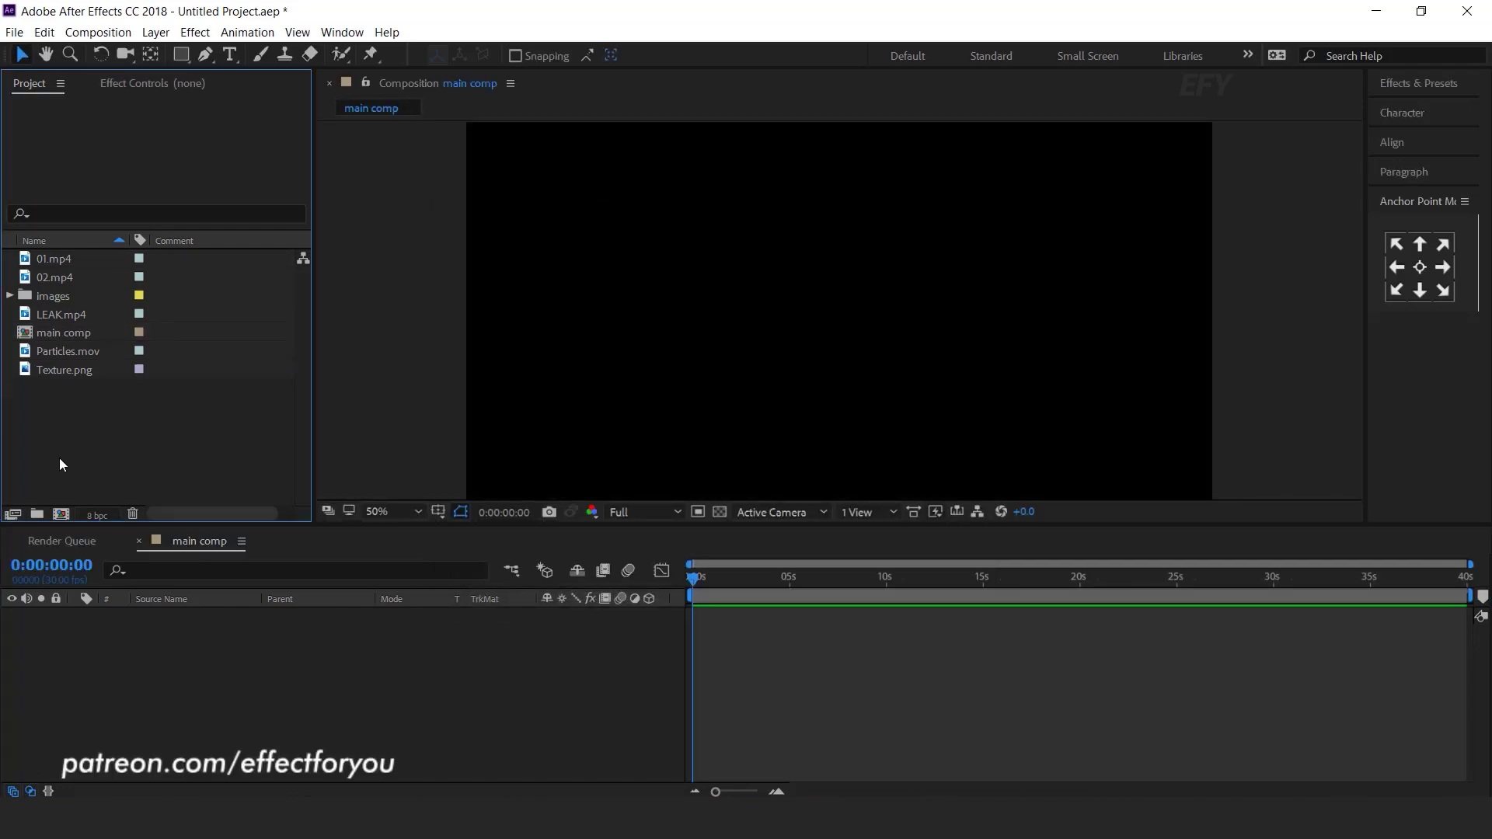
click(62, 516)
text(BG )
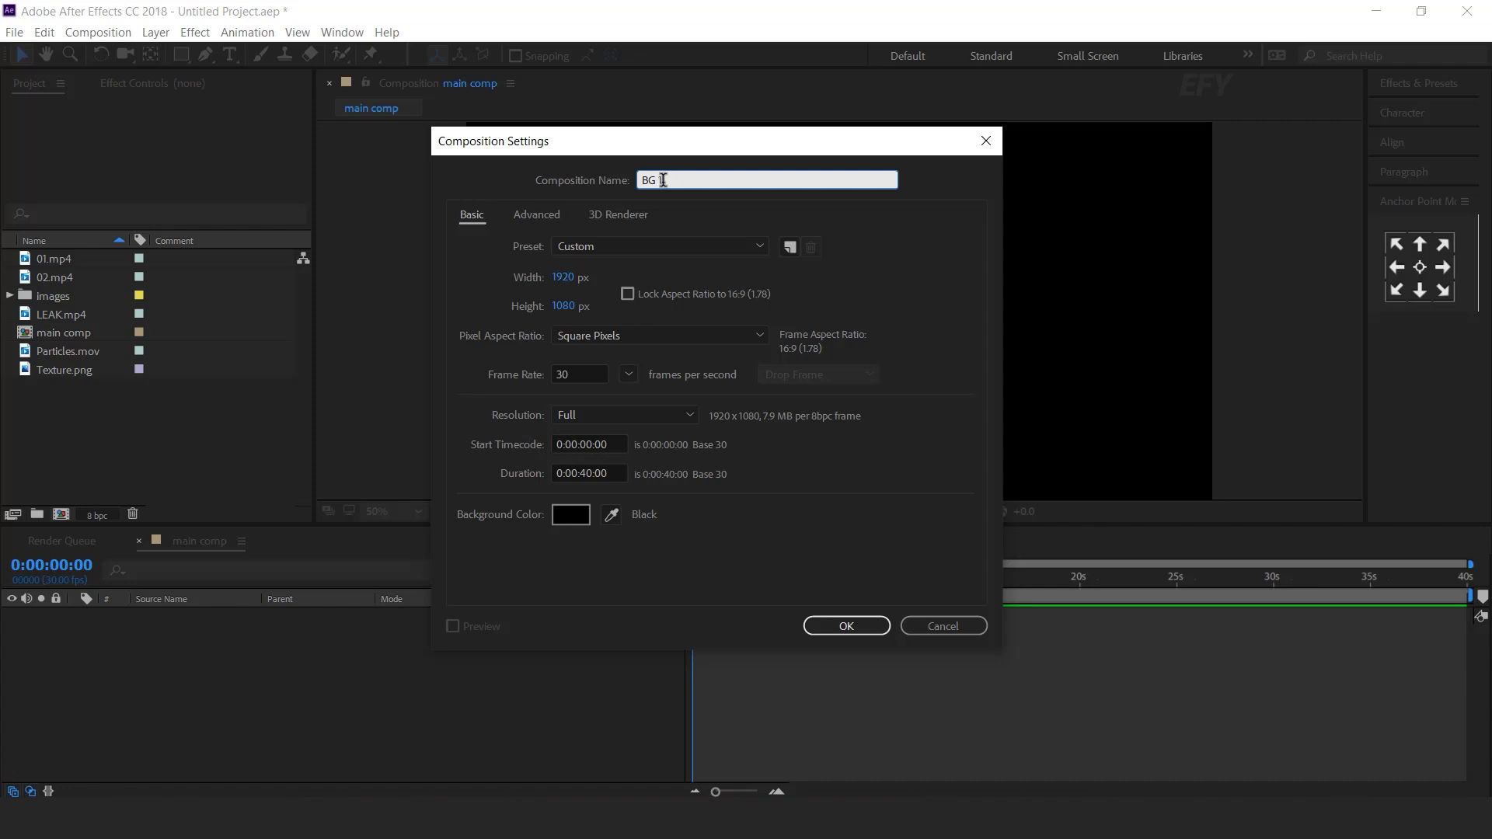
text(1)
key(Return)
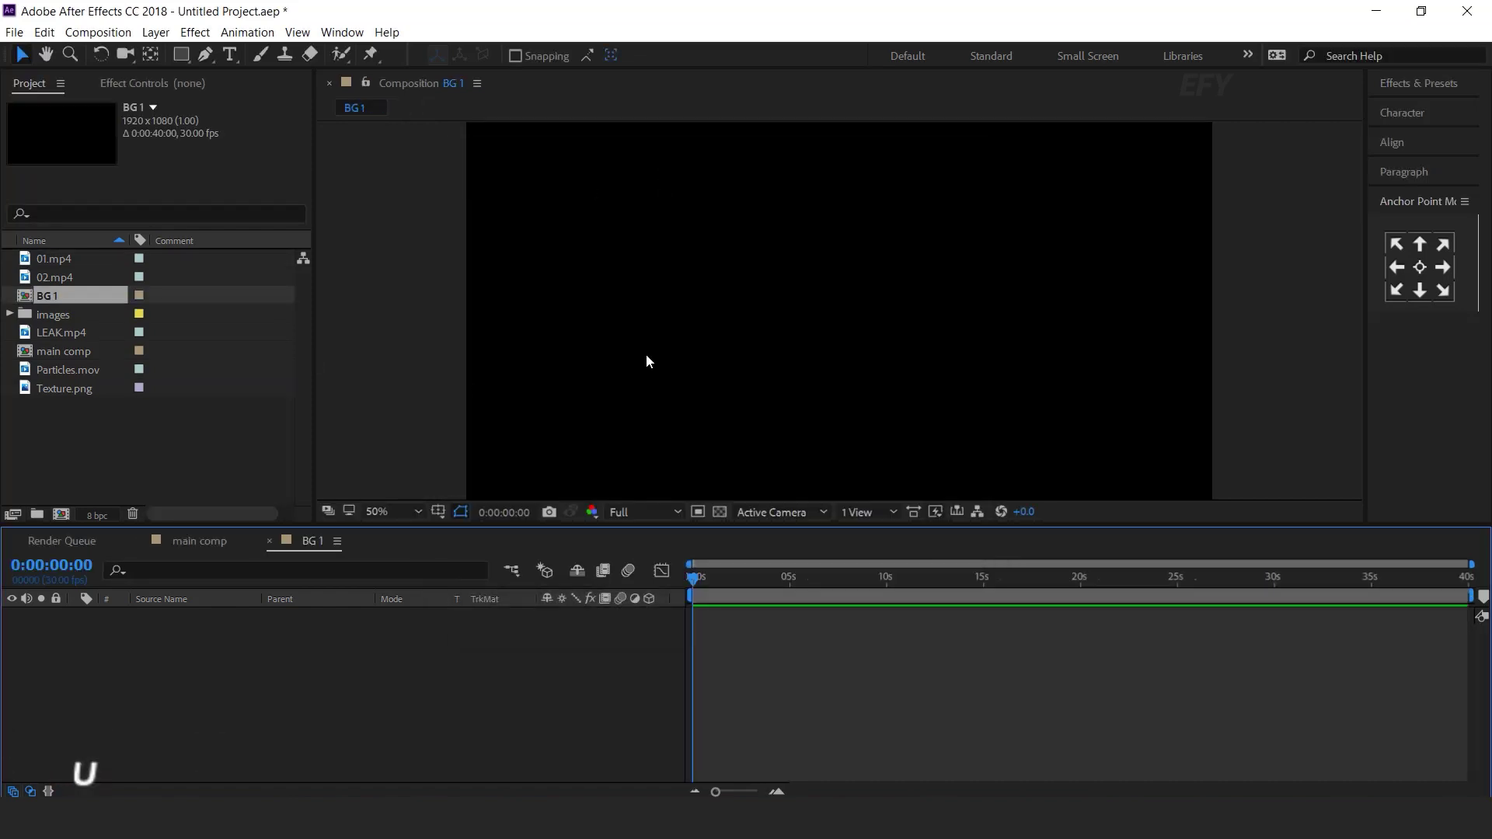
- Create a third 1920 x 1080 px composition named "placeholder 1"
click(62, 514)
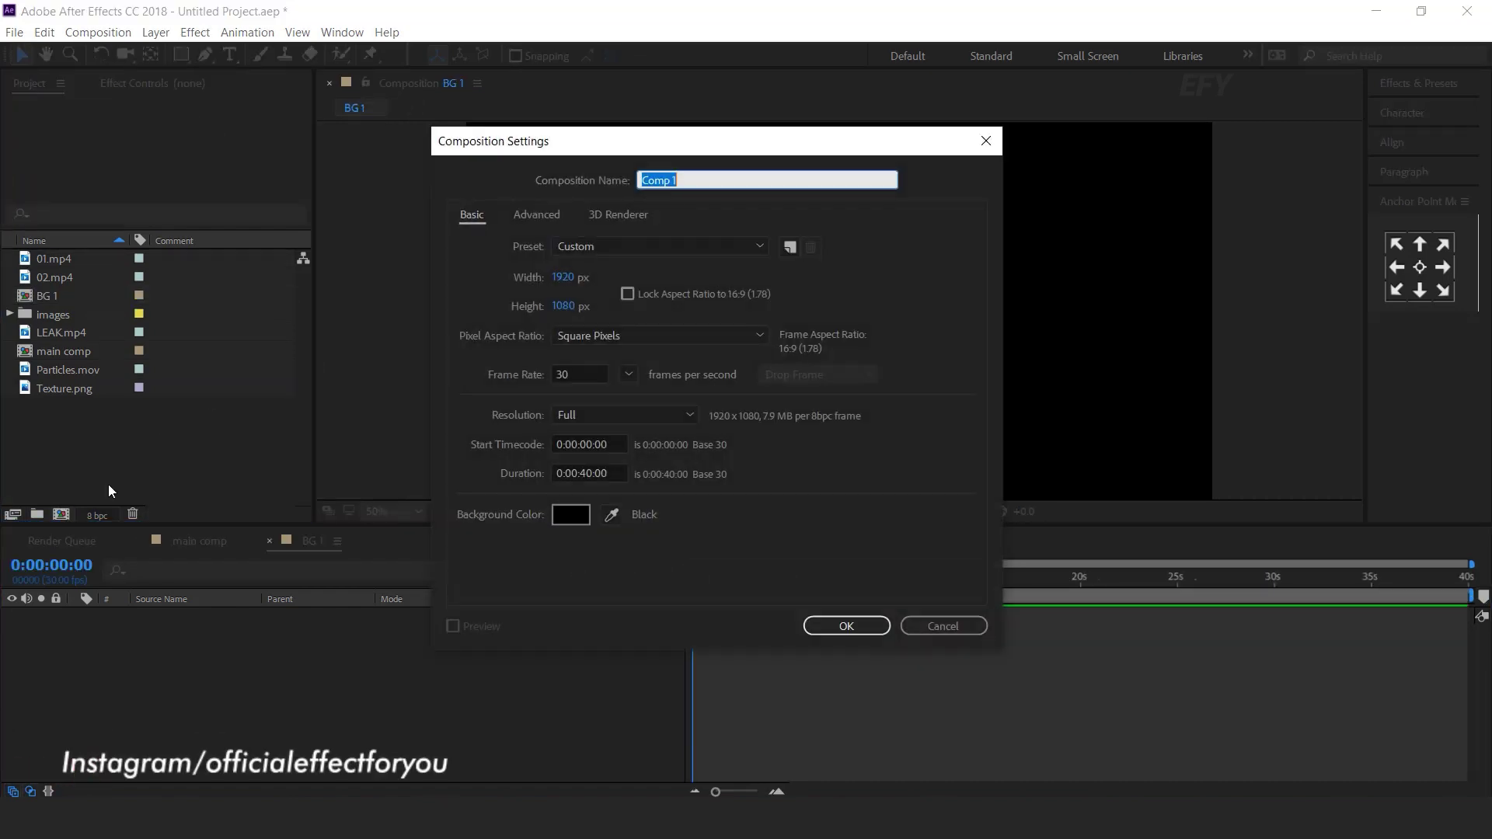
text(placeholder)
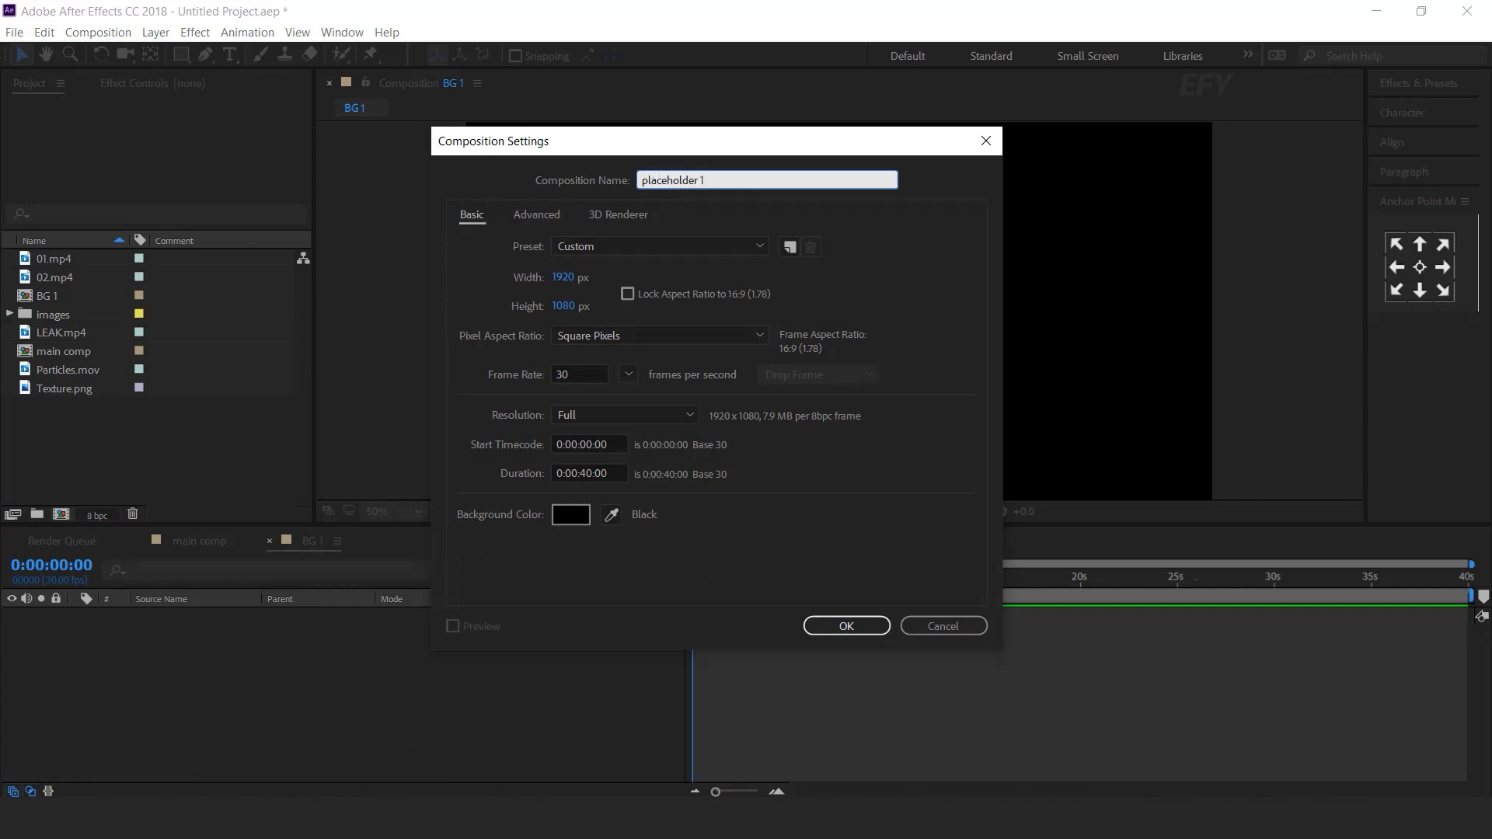
key(Return)
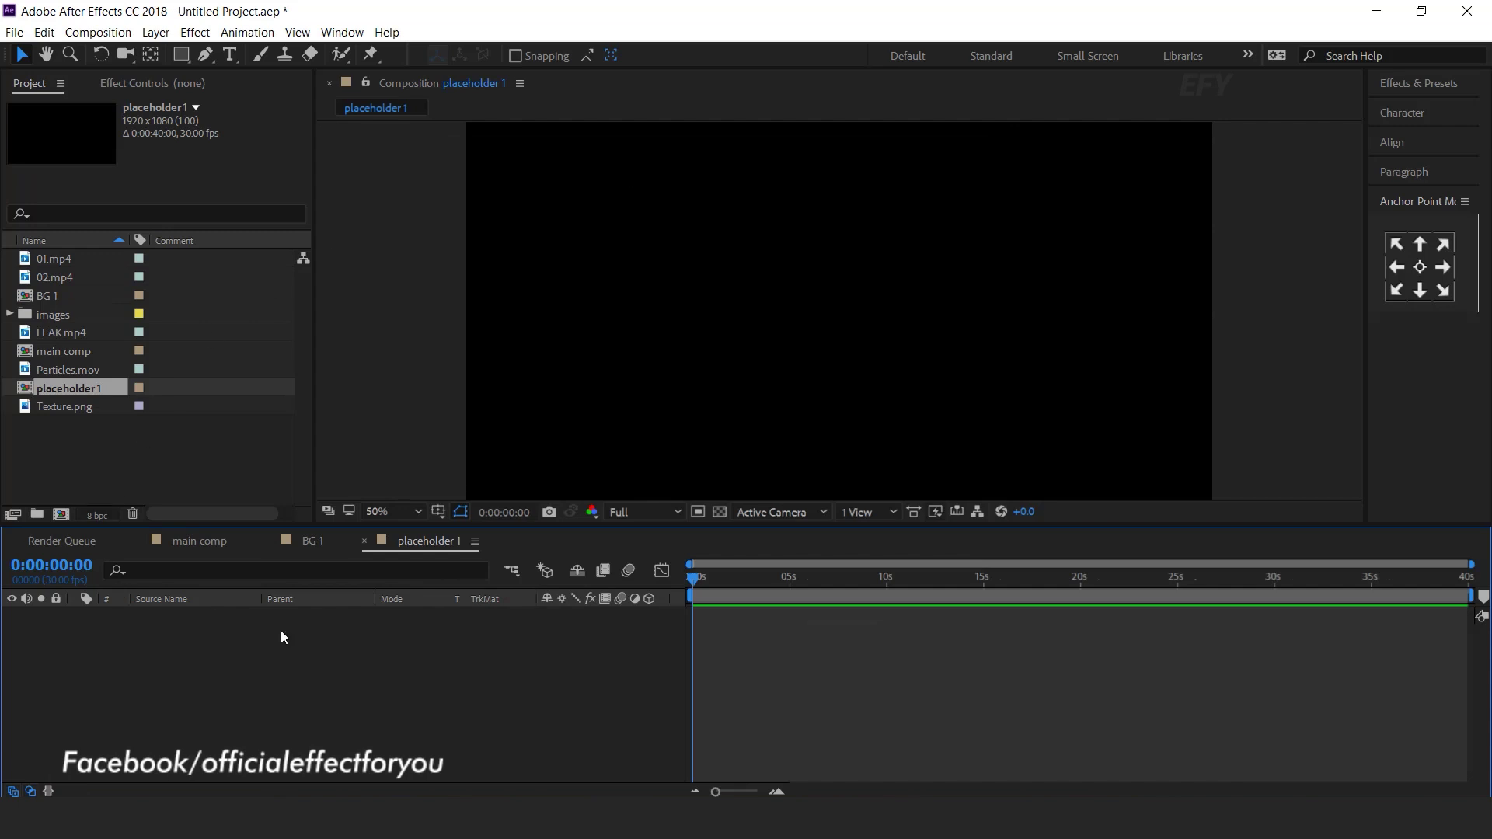
- Add the sunflower field photo from the images folder to the placeholder 1 composition and scale it to 50%
click(90, 427)
click(60, 313)
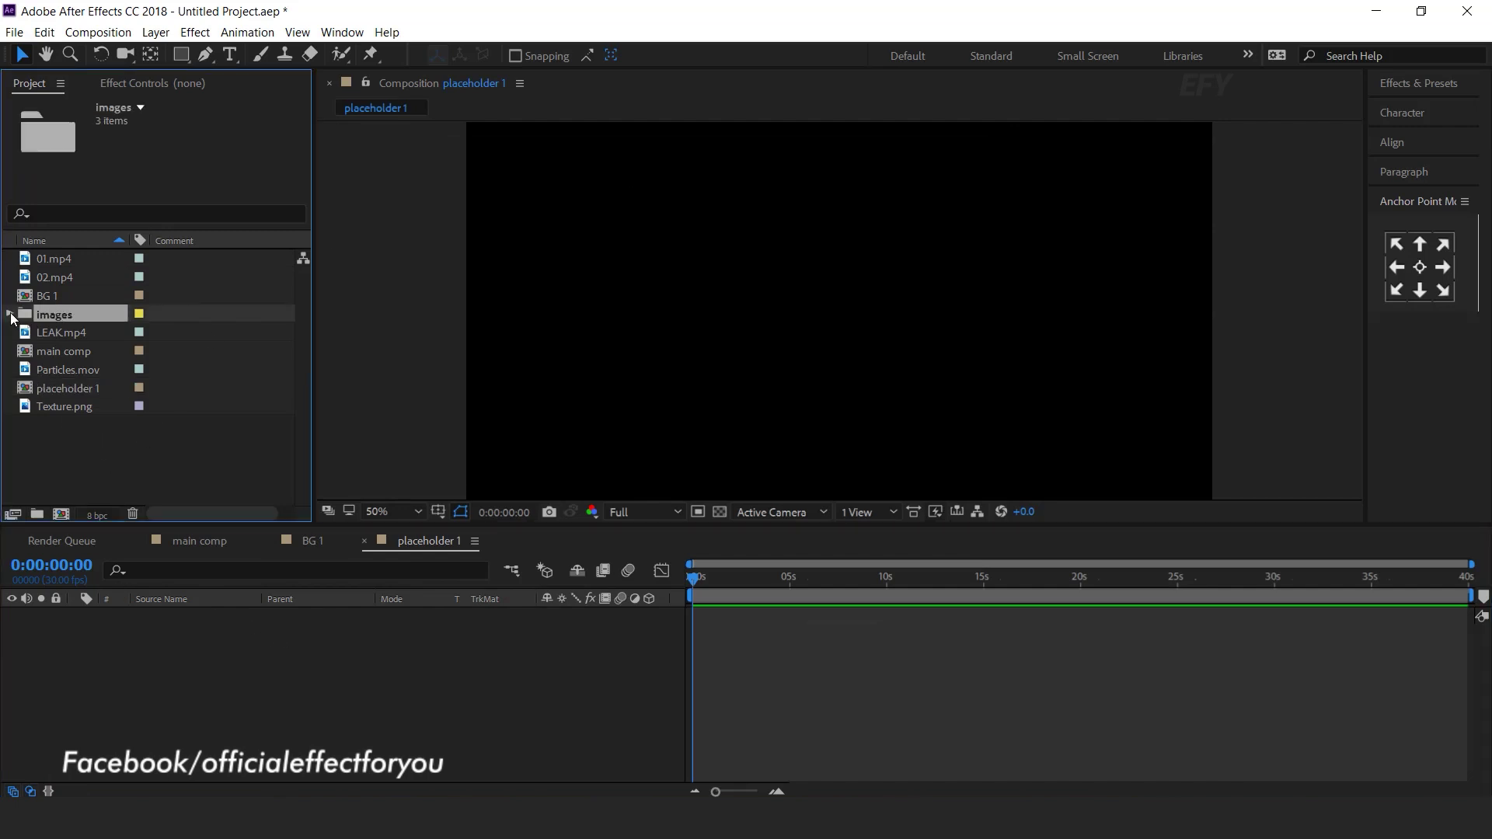
click(10, 313)
click(124, 371)
drag(78, 378, 329, 707)
drag(592, 631, 552, 632)
click(469, 660)
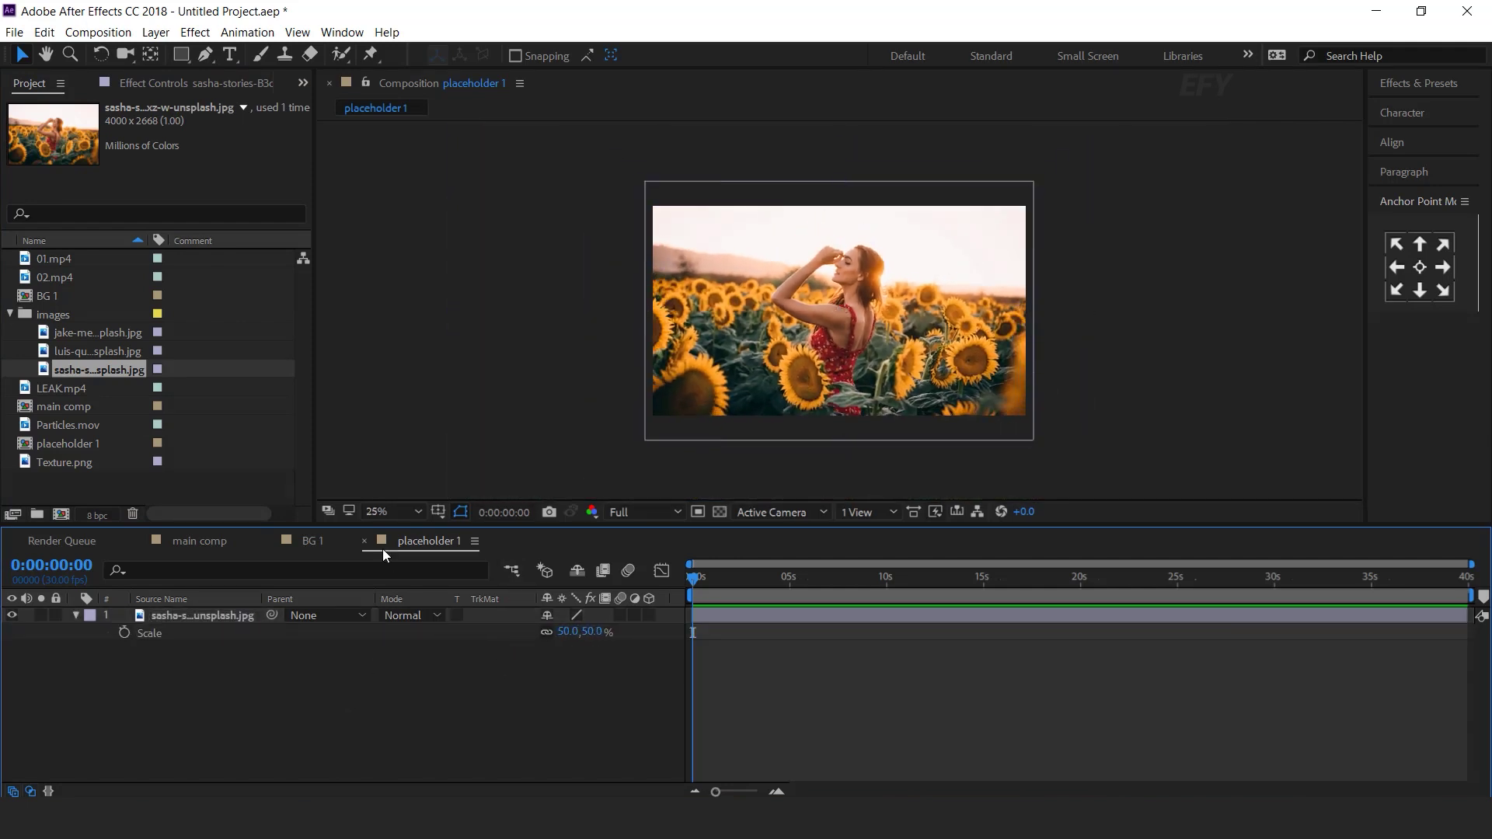
- Close the placeholder 1 composition and add it as a layer in the BG 1 composition
click(364, 540)
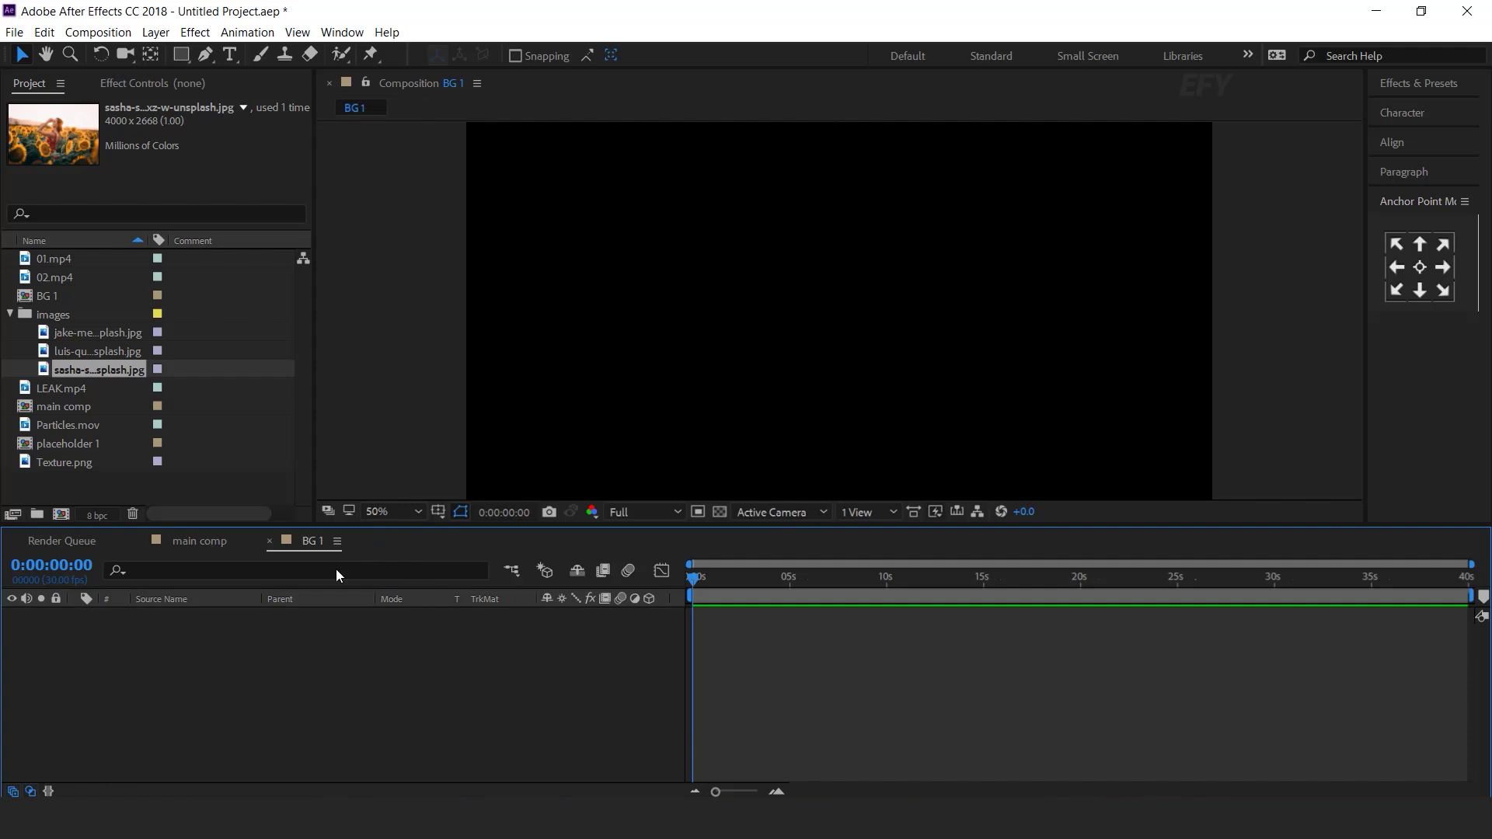
click(73, 482)
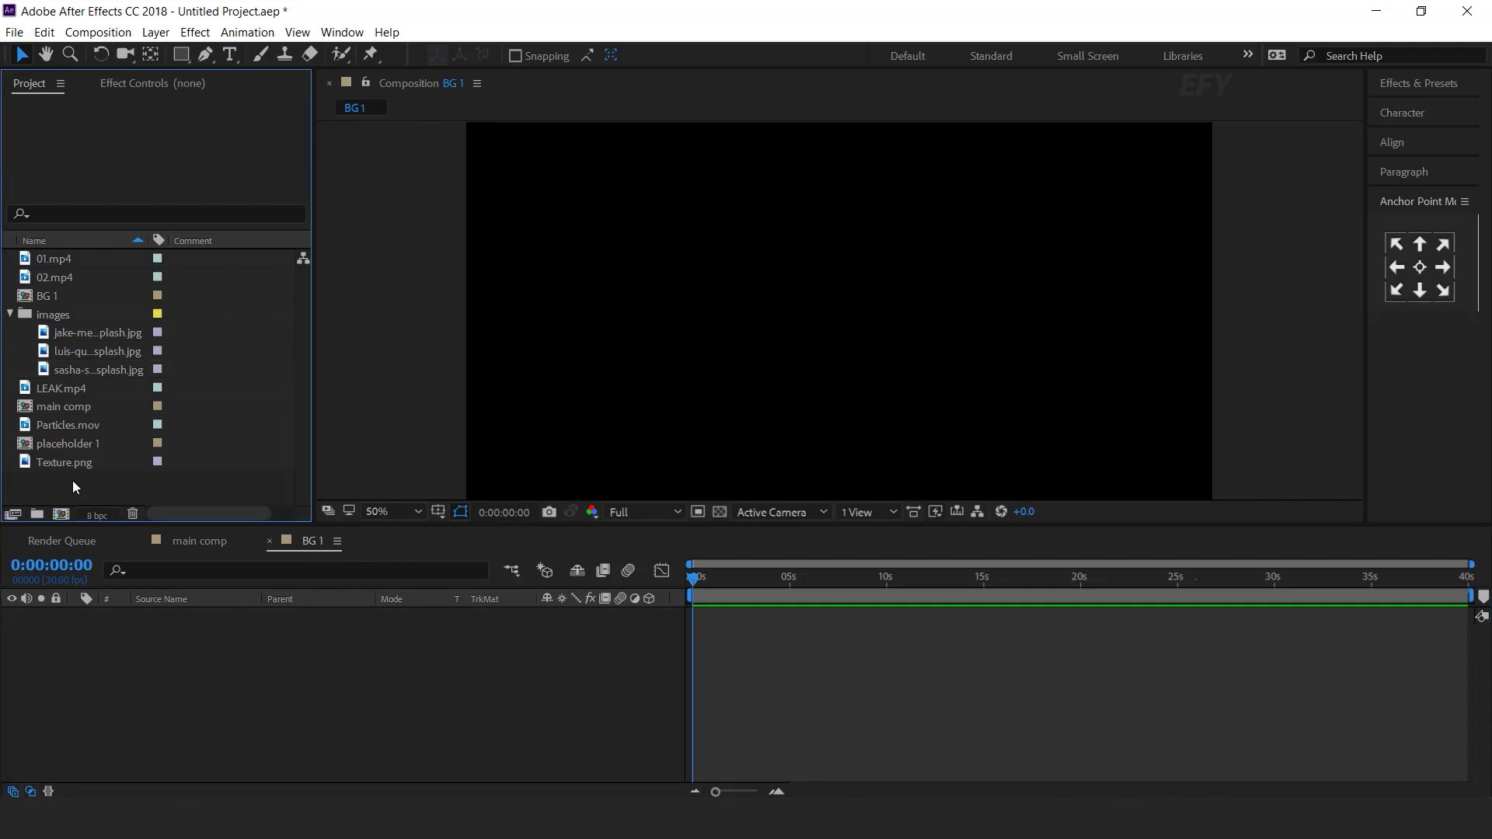
click(10, 314)
click(70, 387)
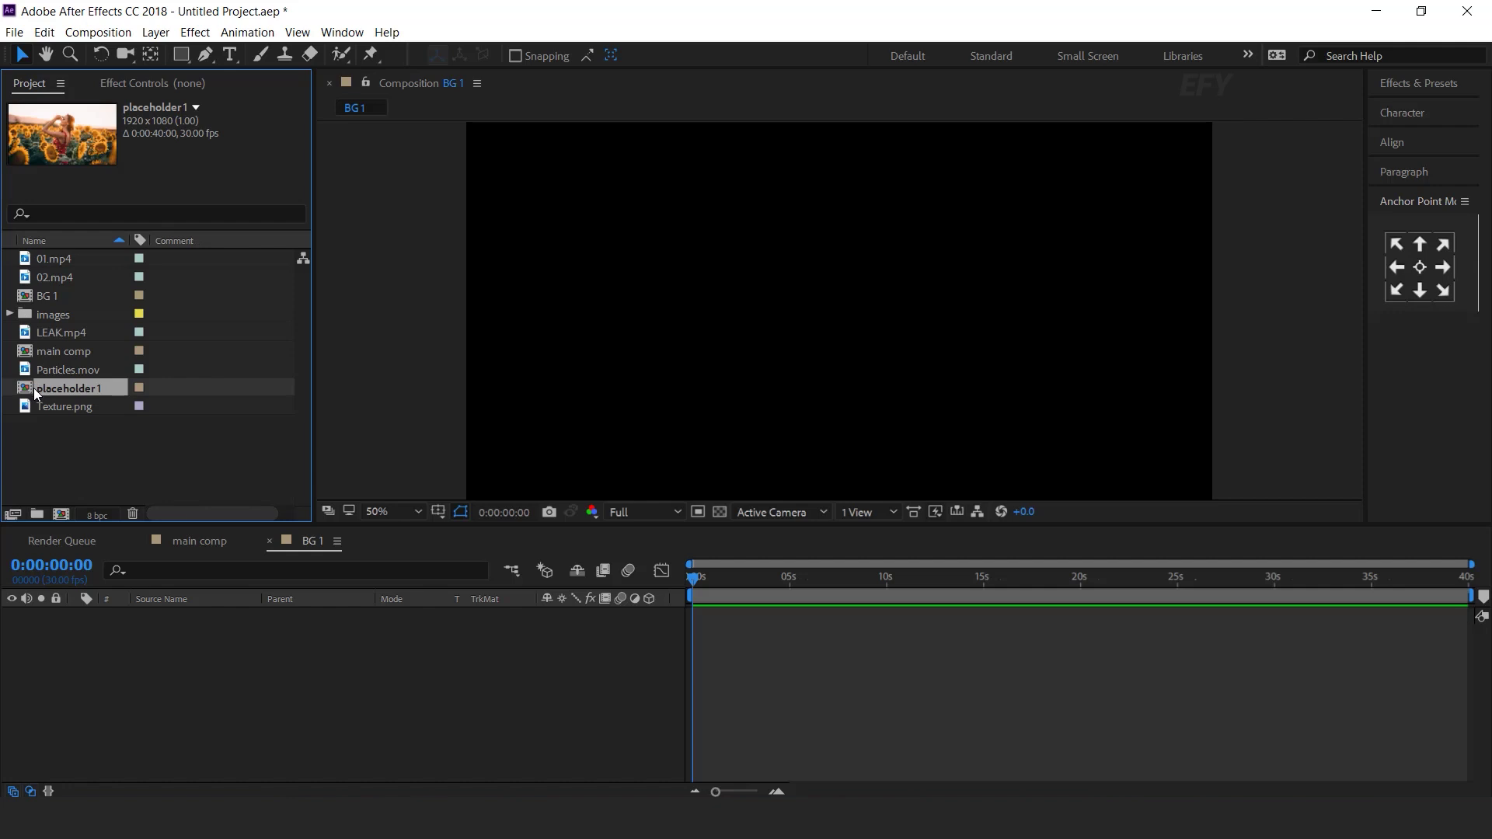
drag(29, 395, 347, 663)
drag(708, 579, 597, 656)
click(404, 628)
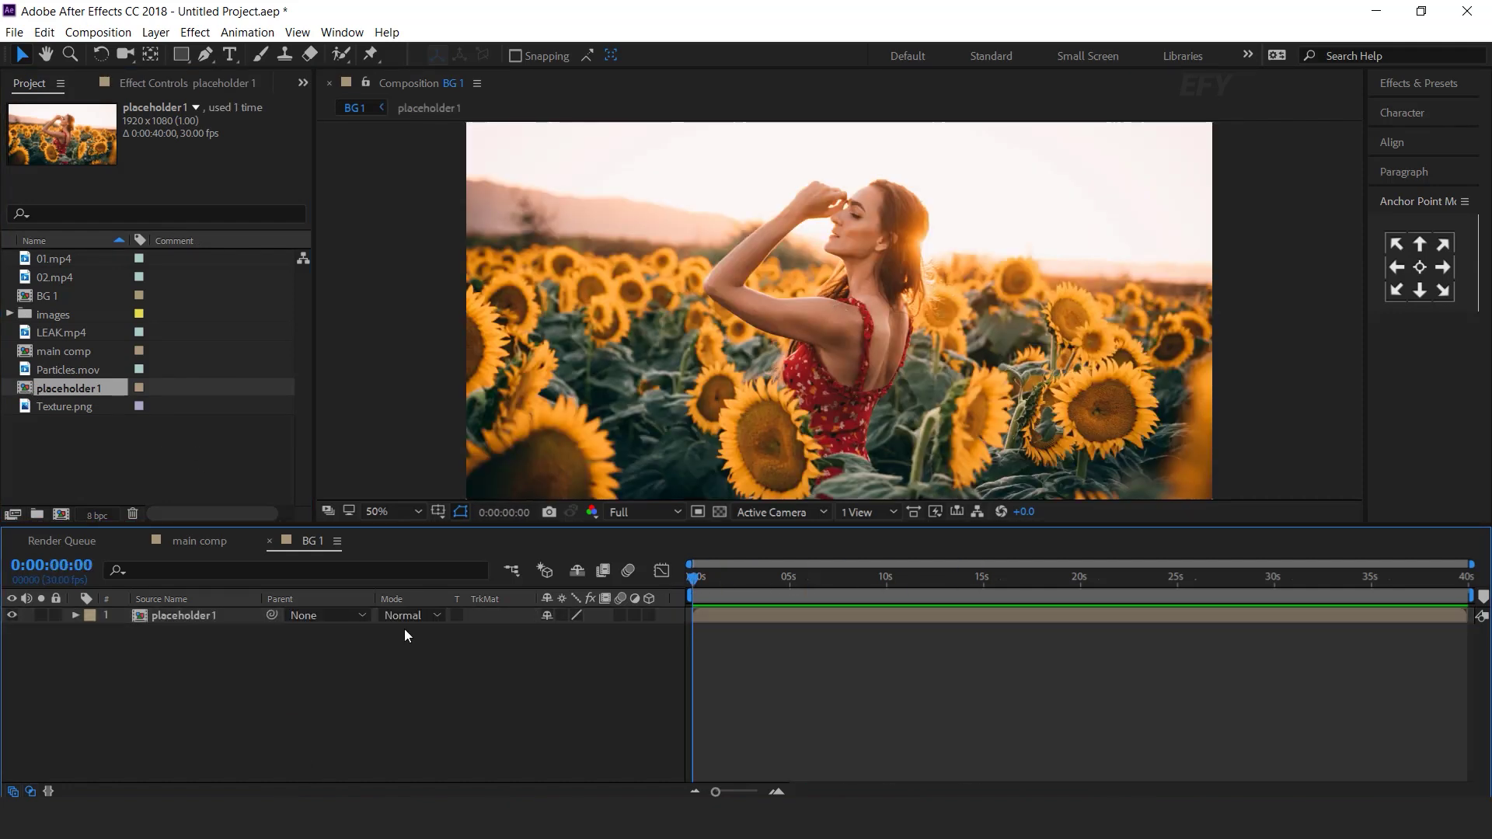
- Add 02.mp4 above the placeholder 1 layer in BG 1, starting at the beginning of the timeline
click(197, 470)
click(67, 277)
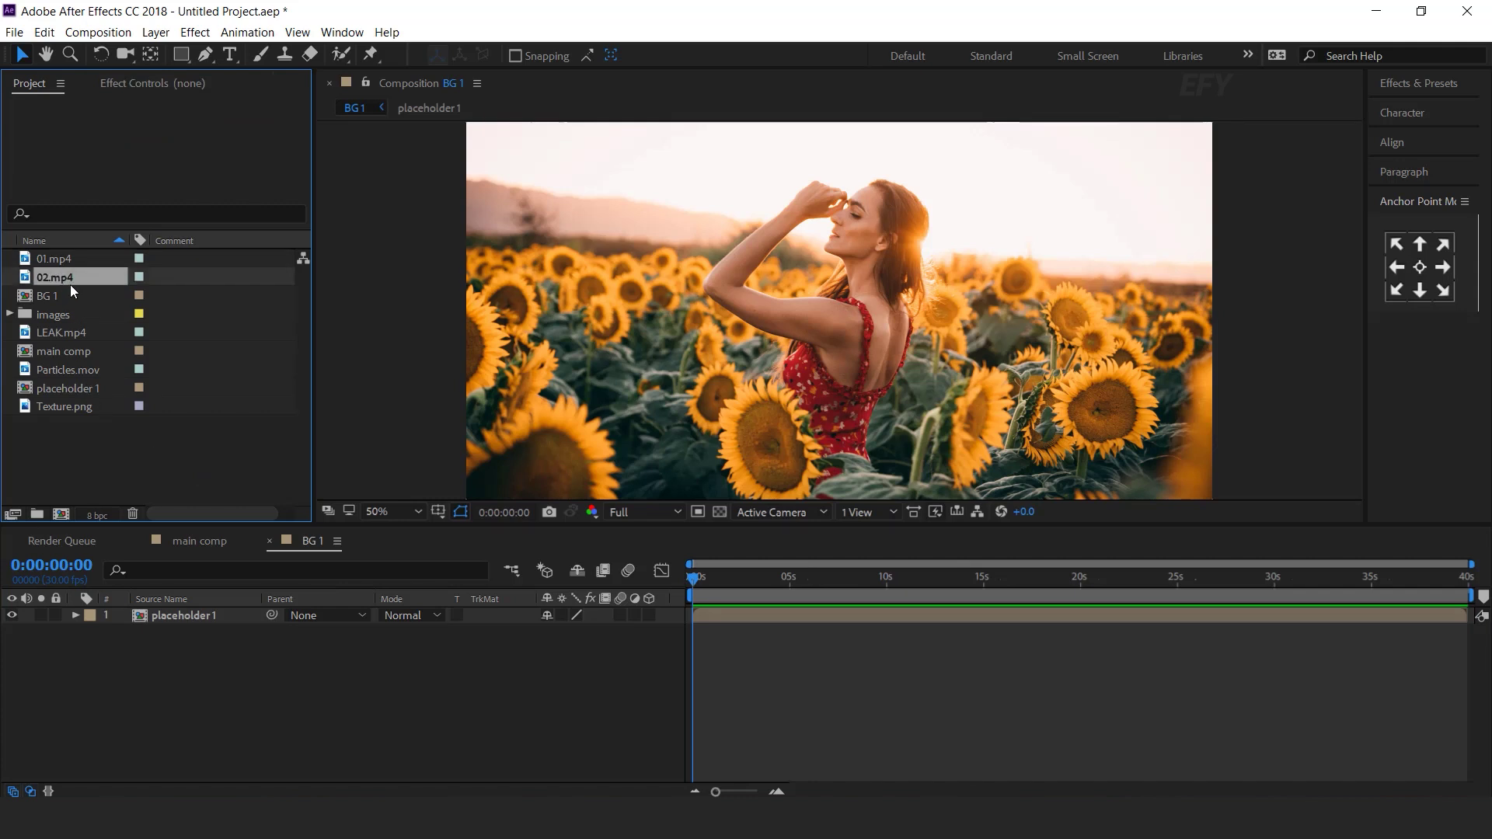
mouse_move(24, 278)
mouse_down()
mouse_move(220, 493)
mouse_move(256, 604)
mouse_move(220, 622)
mouse_up()
drag(694, 581, 709, 573)
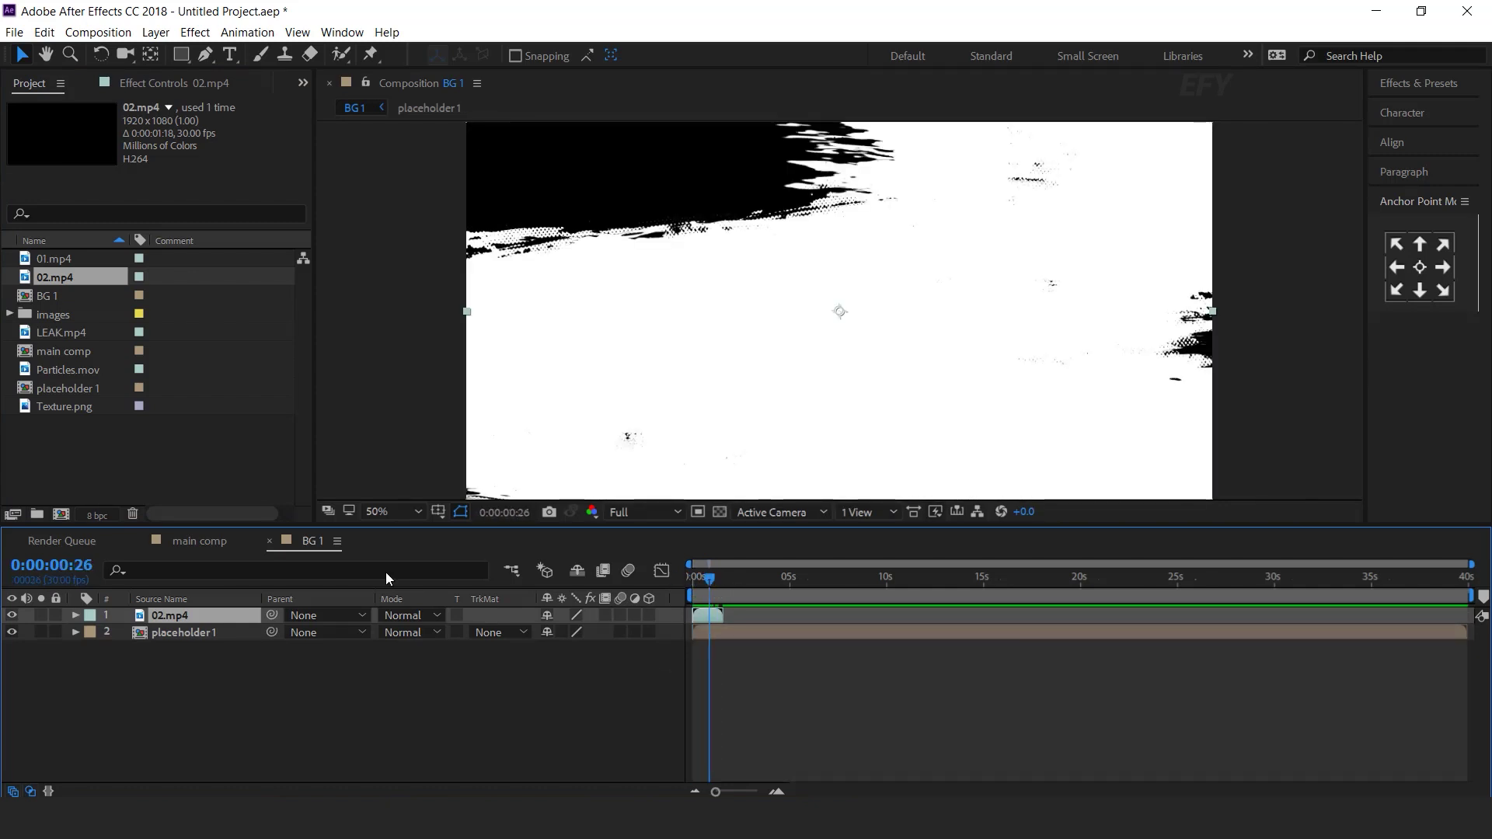
- Set the placeholder 1 layer's track matte to Luma Matte "02.mp4" and play the reveal from the start
click(226, 633)
click(496, 635)
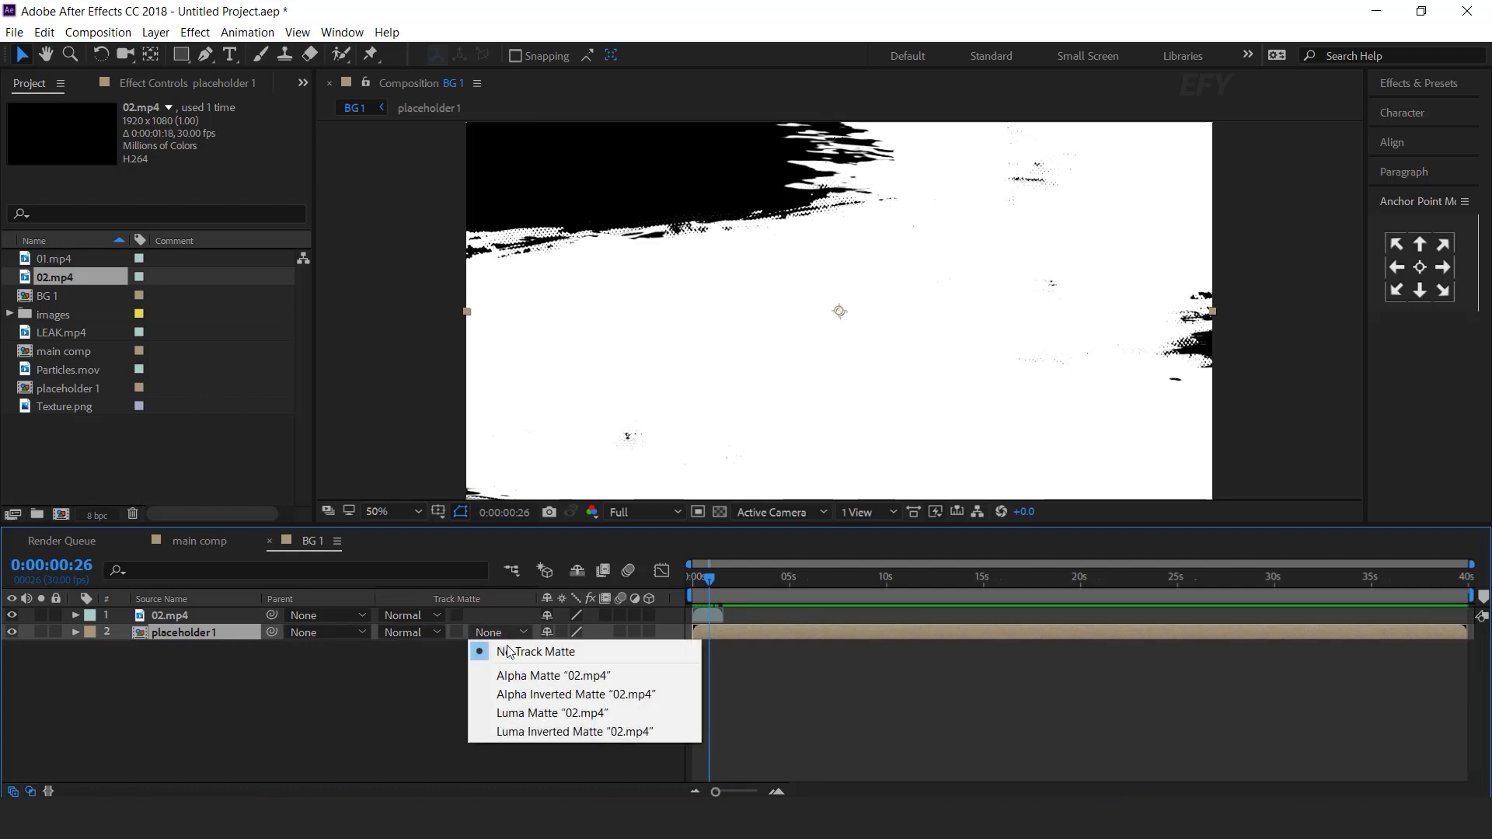
click(520, 709)
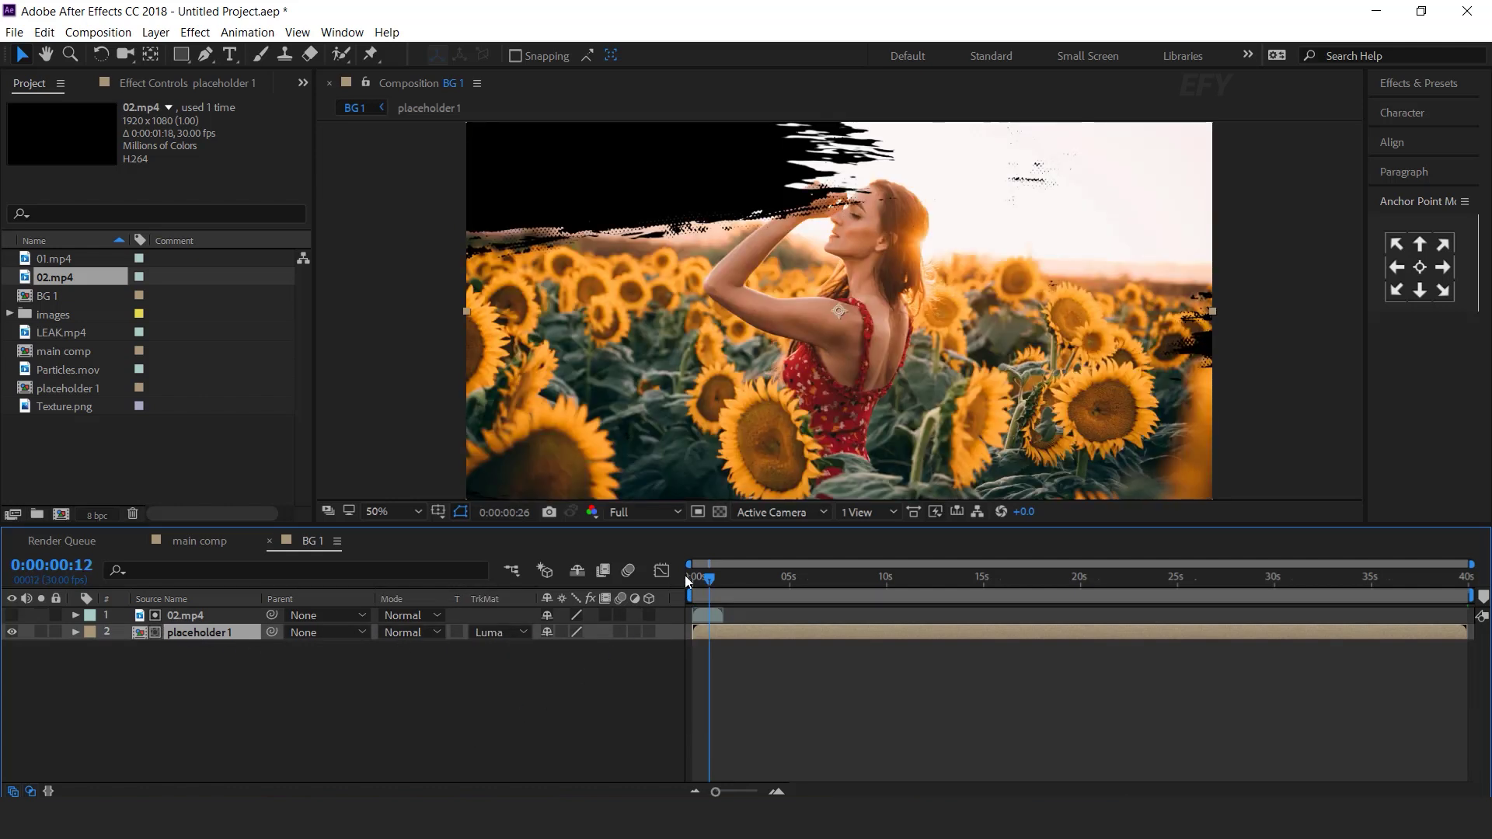
click(693, 575)
key(space)
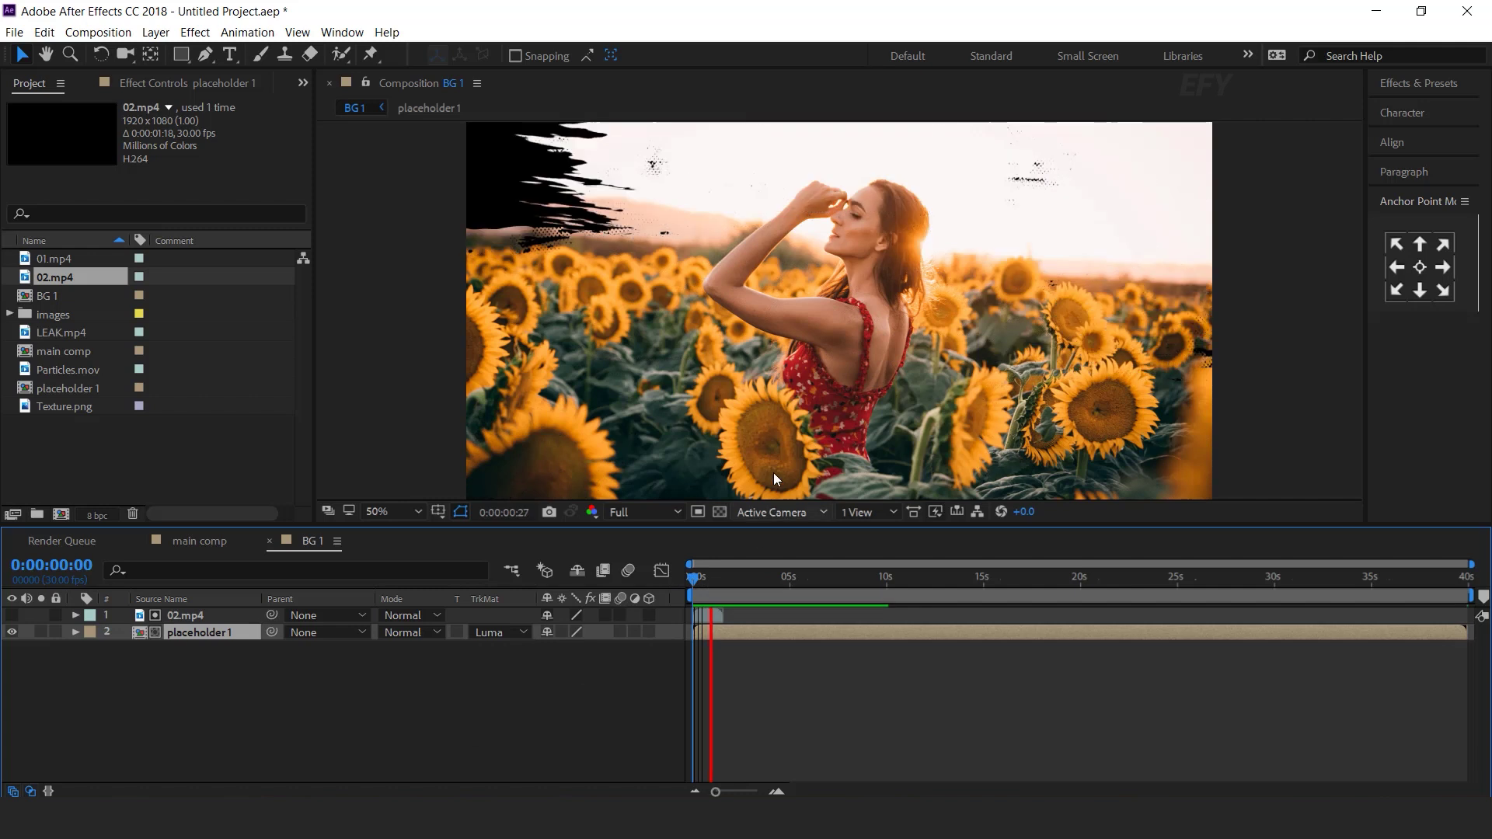
- Enable time remapping on the 02.mp4 layer and extend its end to about 9.7 seconds
mouse_move(704, 576)
mouse_down()
mouse_move(726, 576)
mouse_move(714, 578)
mouse_up()
click(779, 790)
click(779, 790)
drag(855, 790, 820, 791)
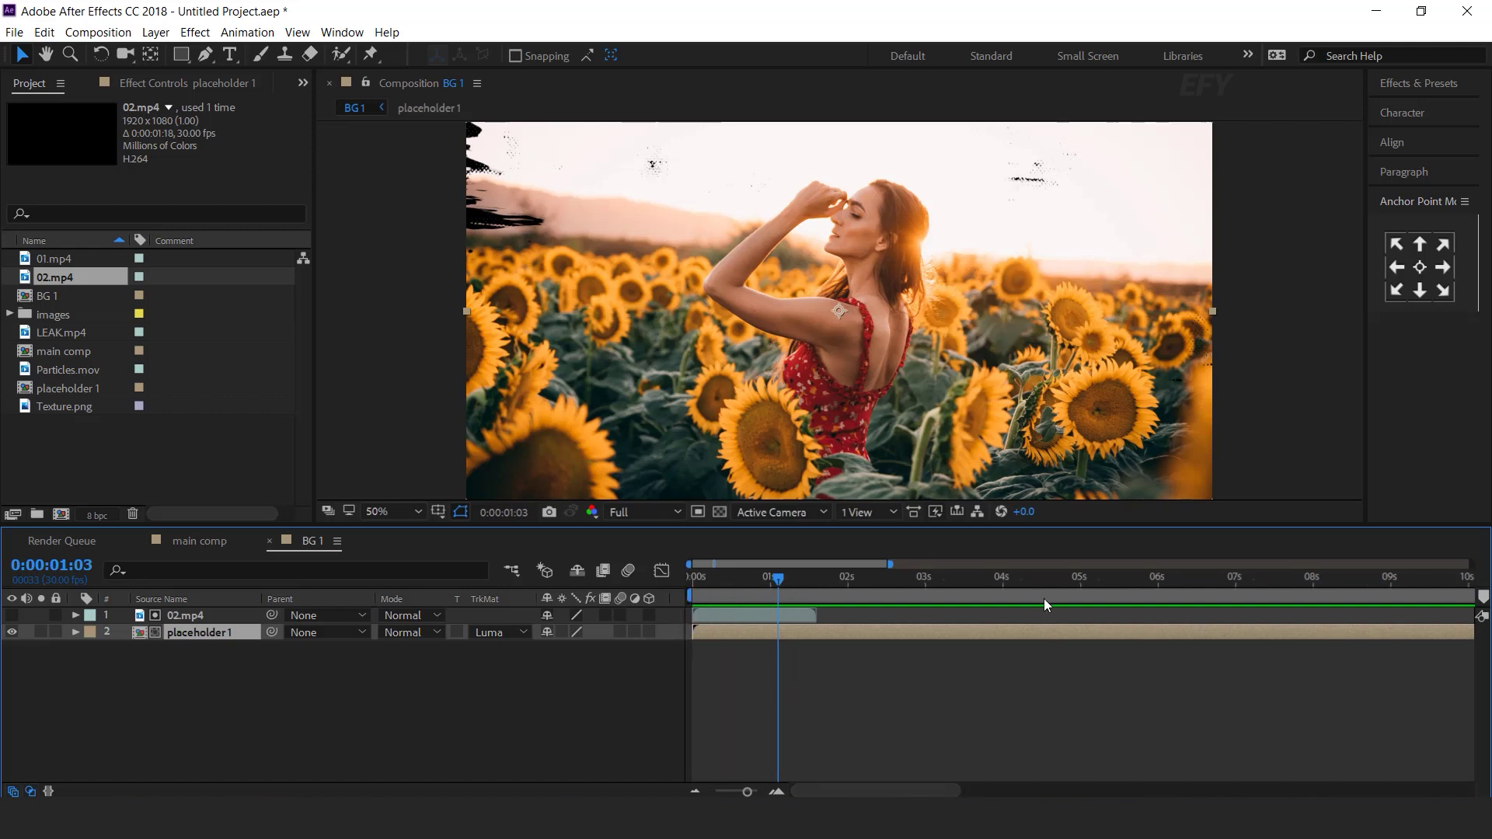
click(730, 618)
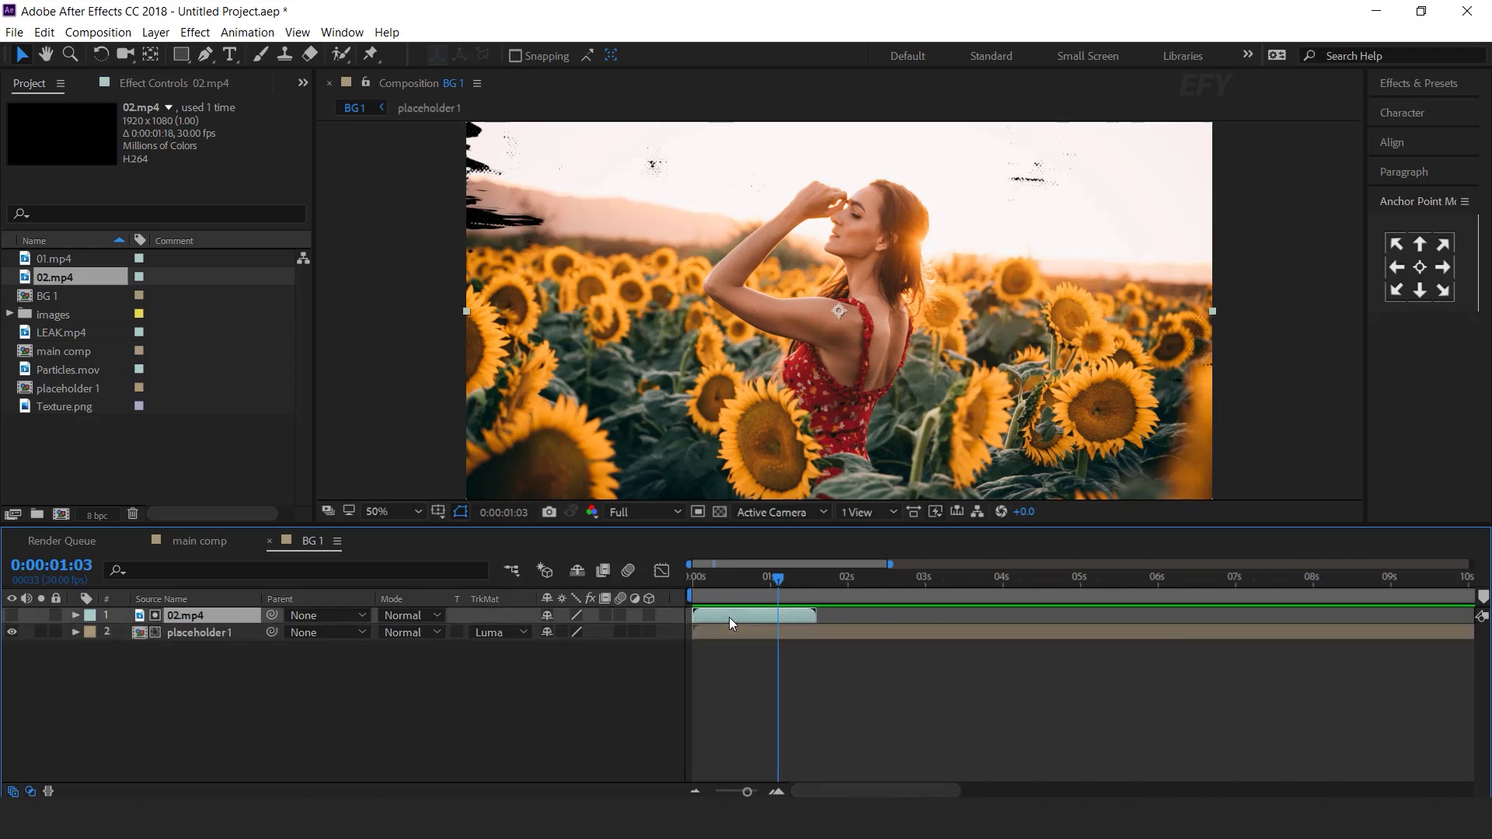
right_click(738, 617)
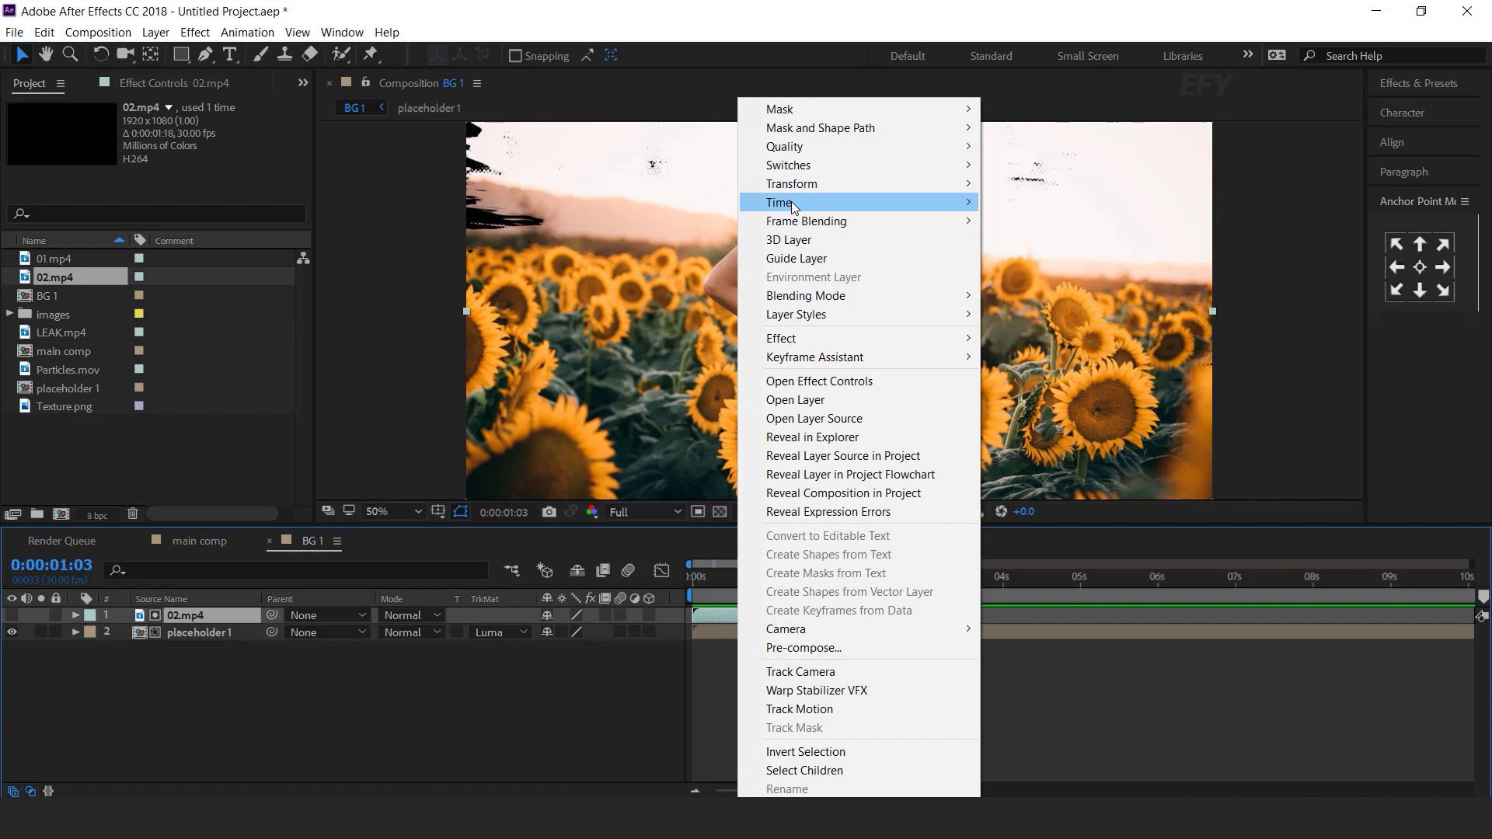
mouse_move(793, 204)
click(1075, 205)
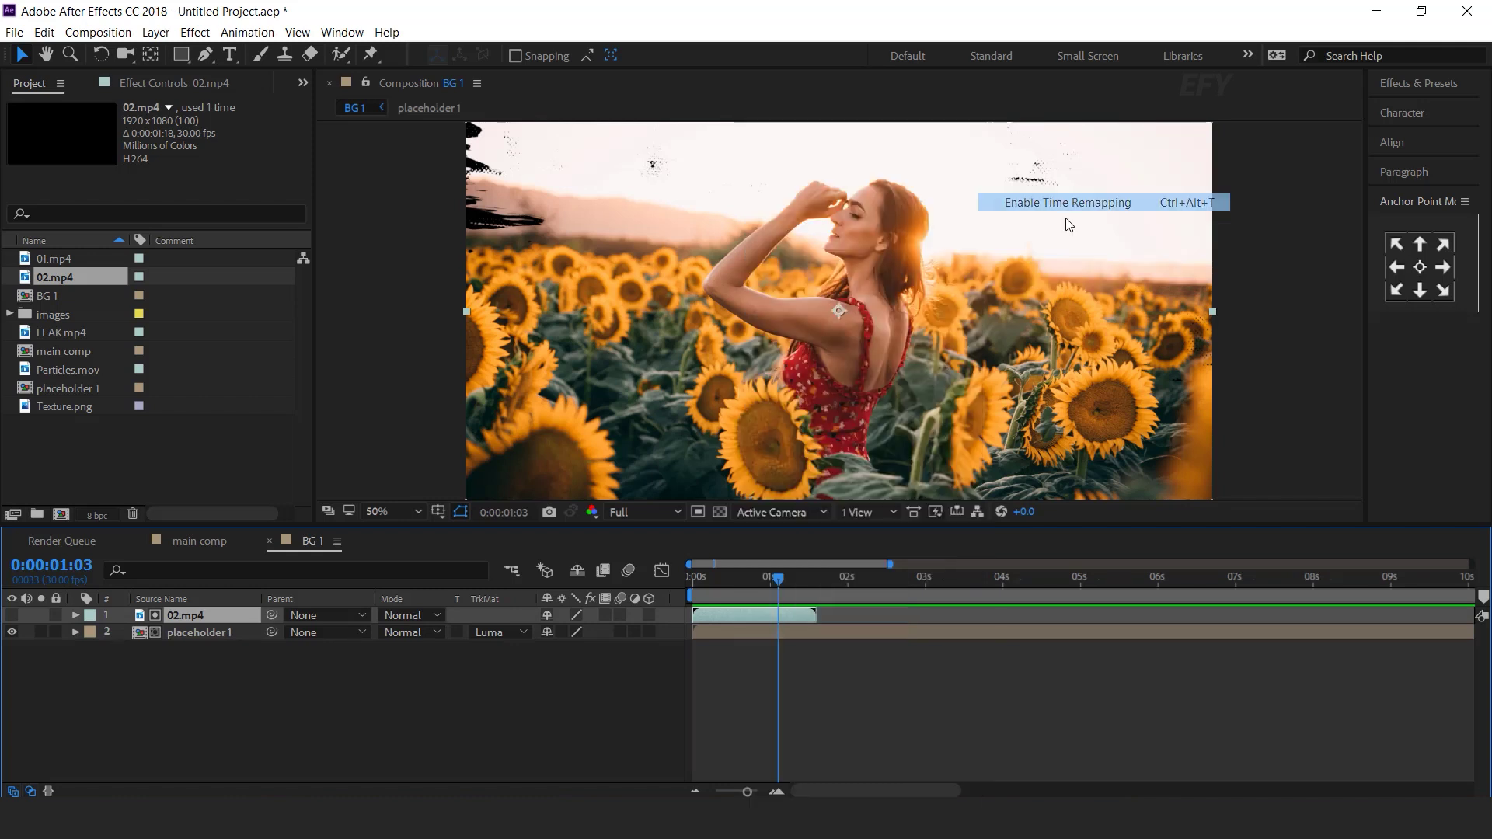
drag(909, 613, 1429, 612)
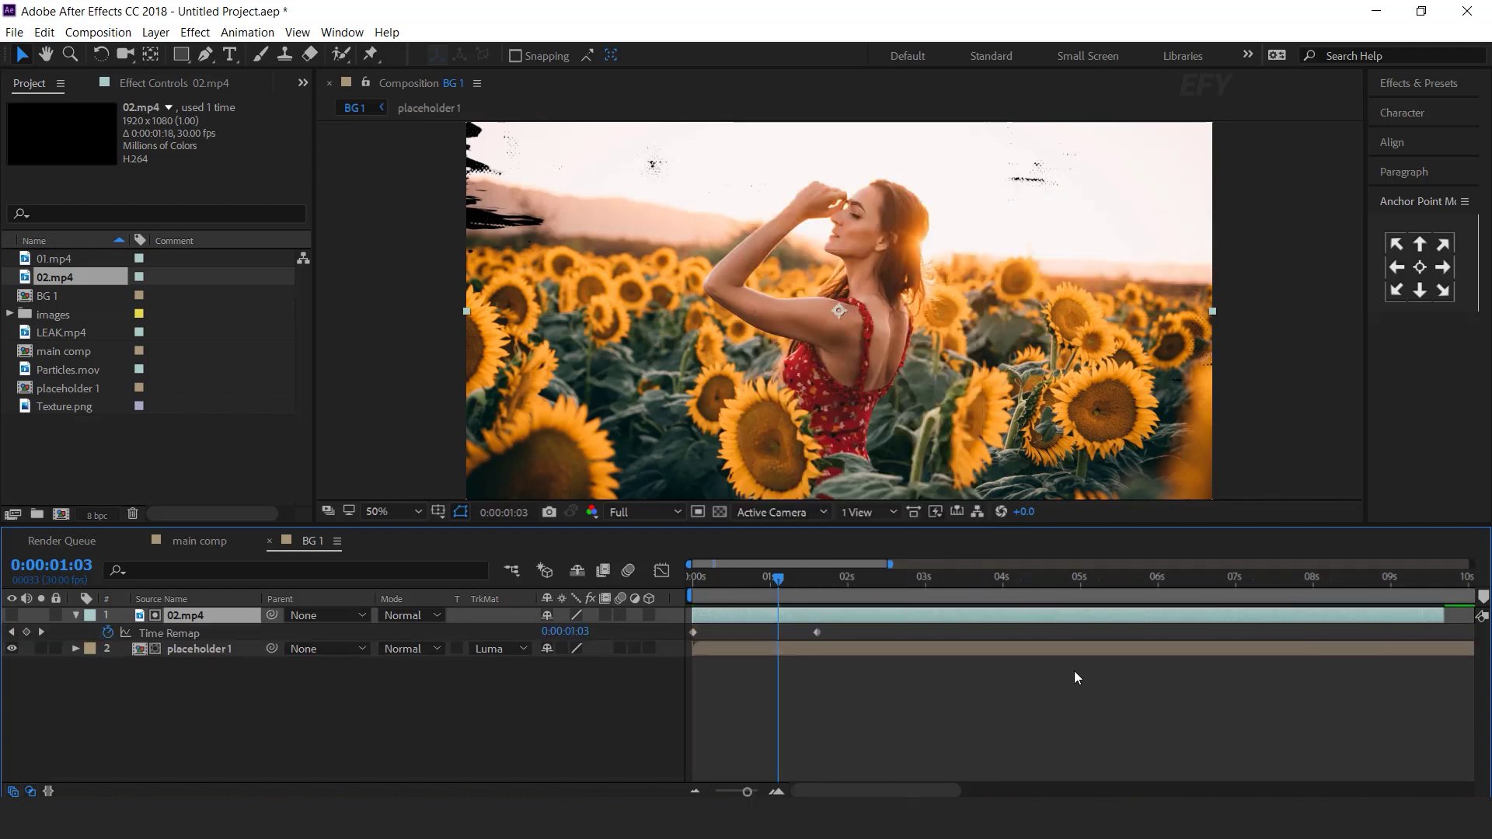
- Play BG 1 from the start to check the time-remapped matte reveal, then collapse the 02.mp4 layer's properties
key(minus)
key(minus)
drag(708, 580, 674, 595)
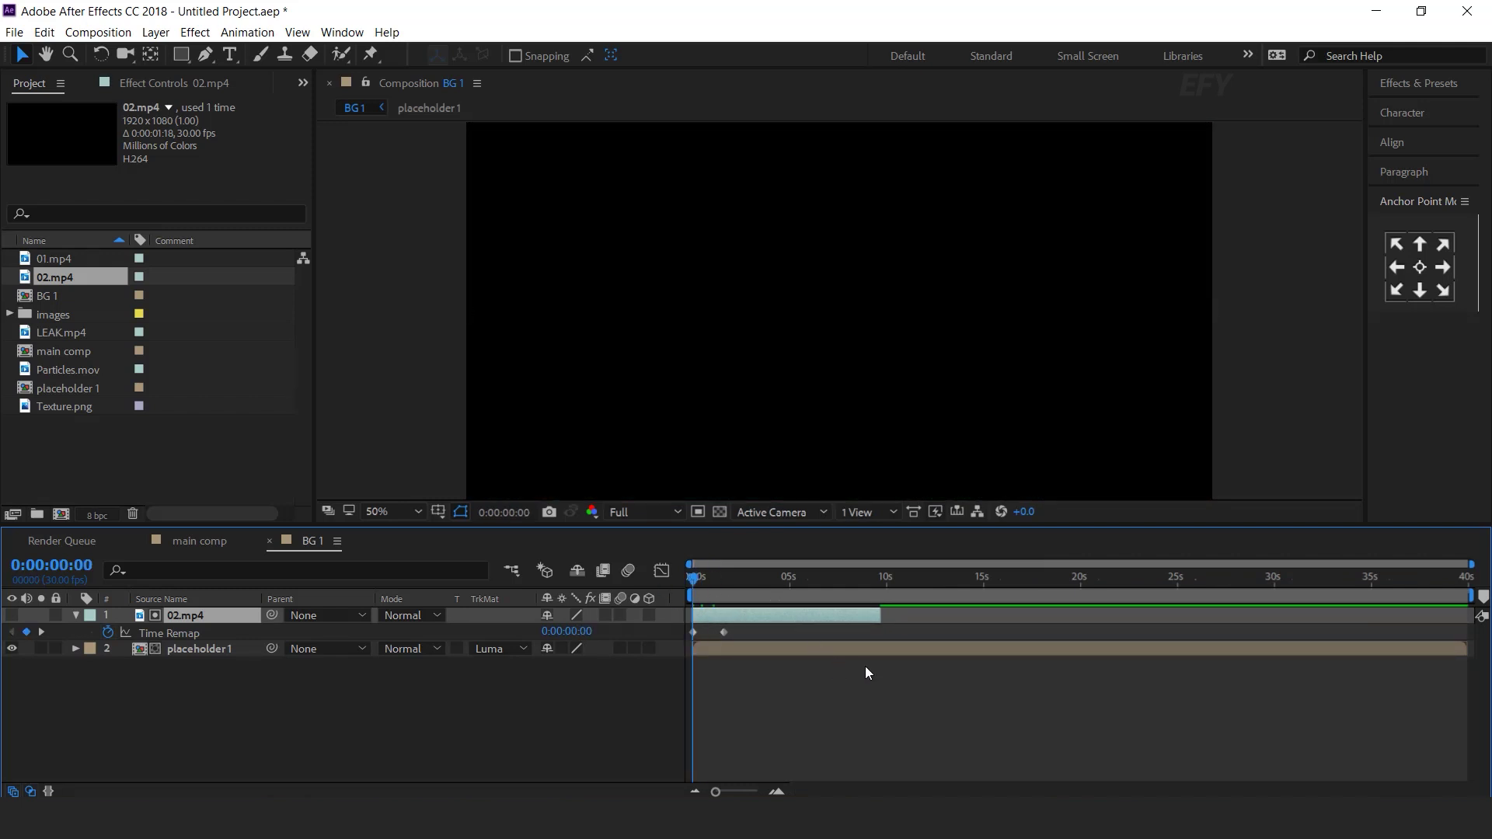
key(space)
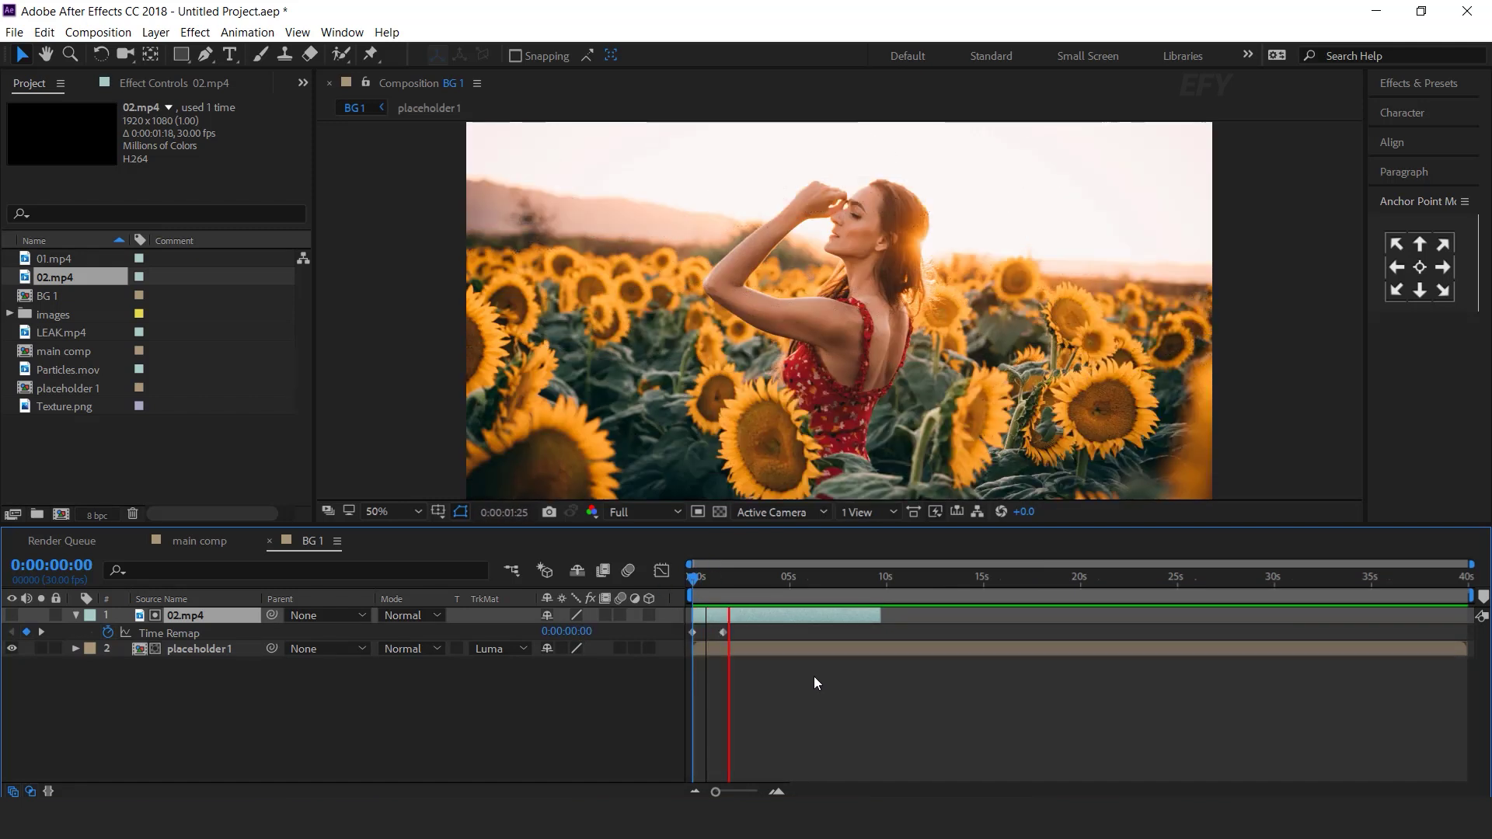
mouse_move(750, 580)
mouse_down()
mouse_move(801, 580)
mouse_move(731, 577)
mouse_up()
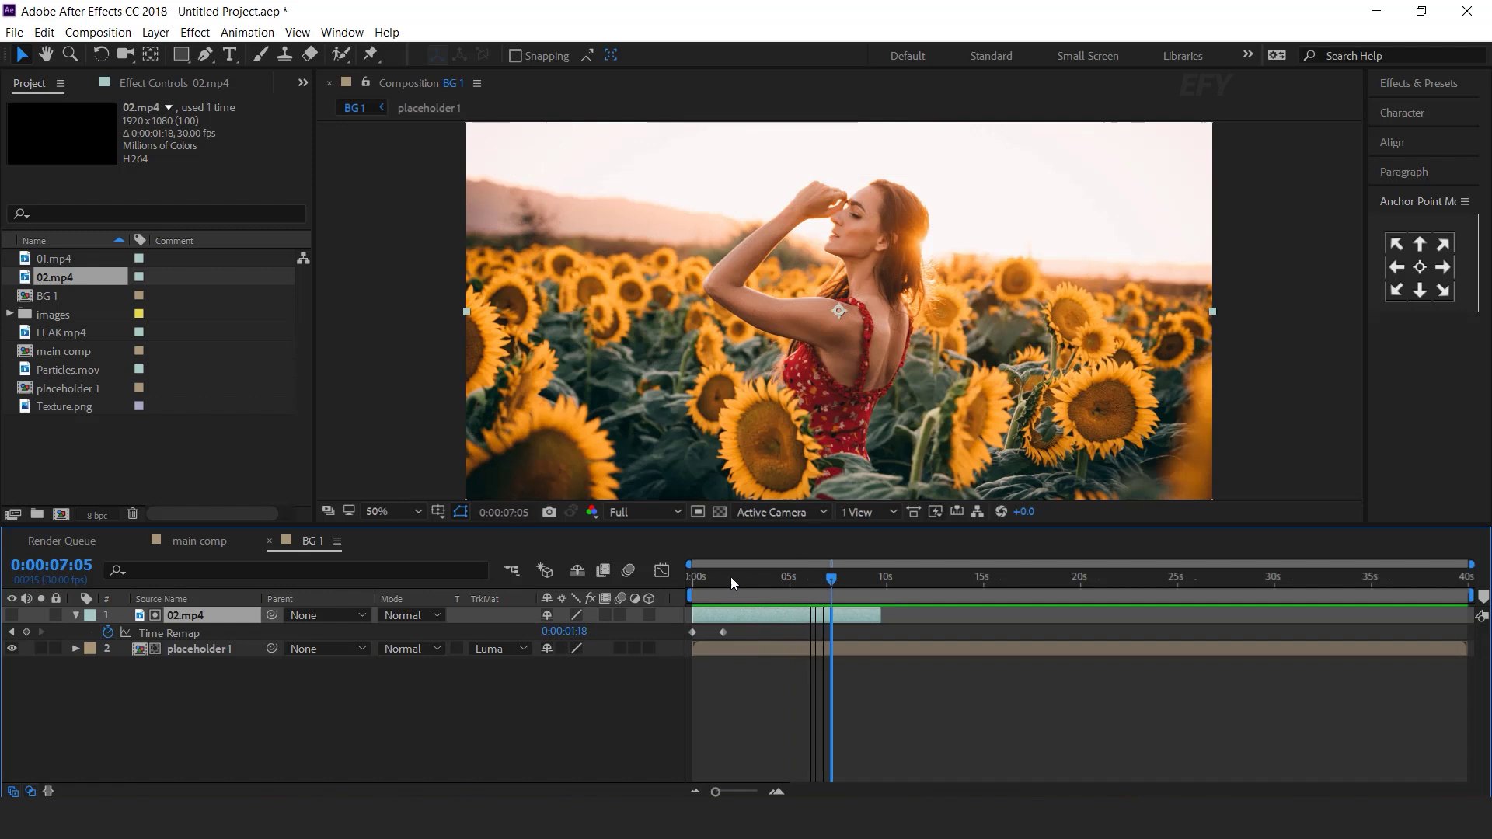
click(731, 577)
click(107, 657)
click(74, 616)
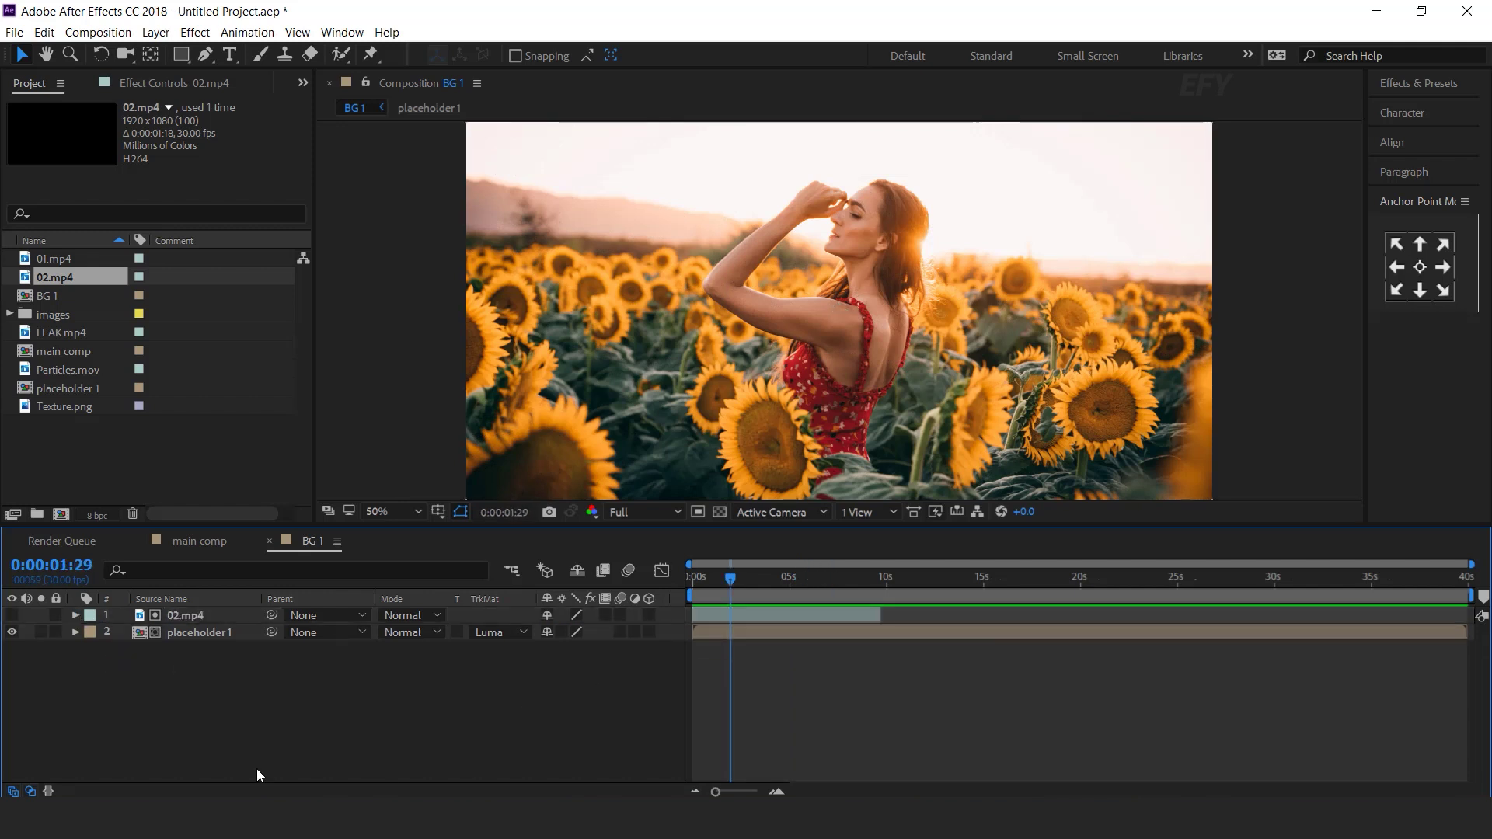
- Add Texture.png as the topmost layer in BG 1, set its blending mode to Screen and preview the result
drag(64, 410, 235, 612)
click(412, 615)
click(466, 323)
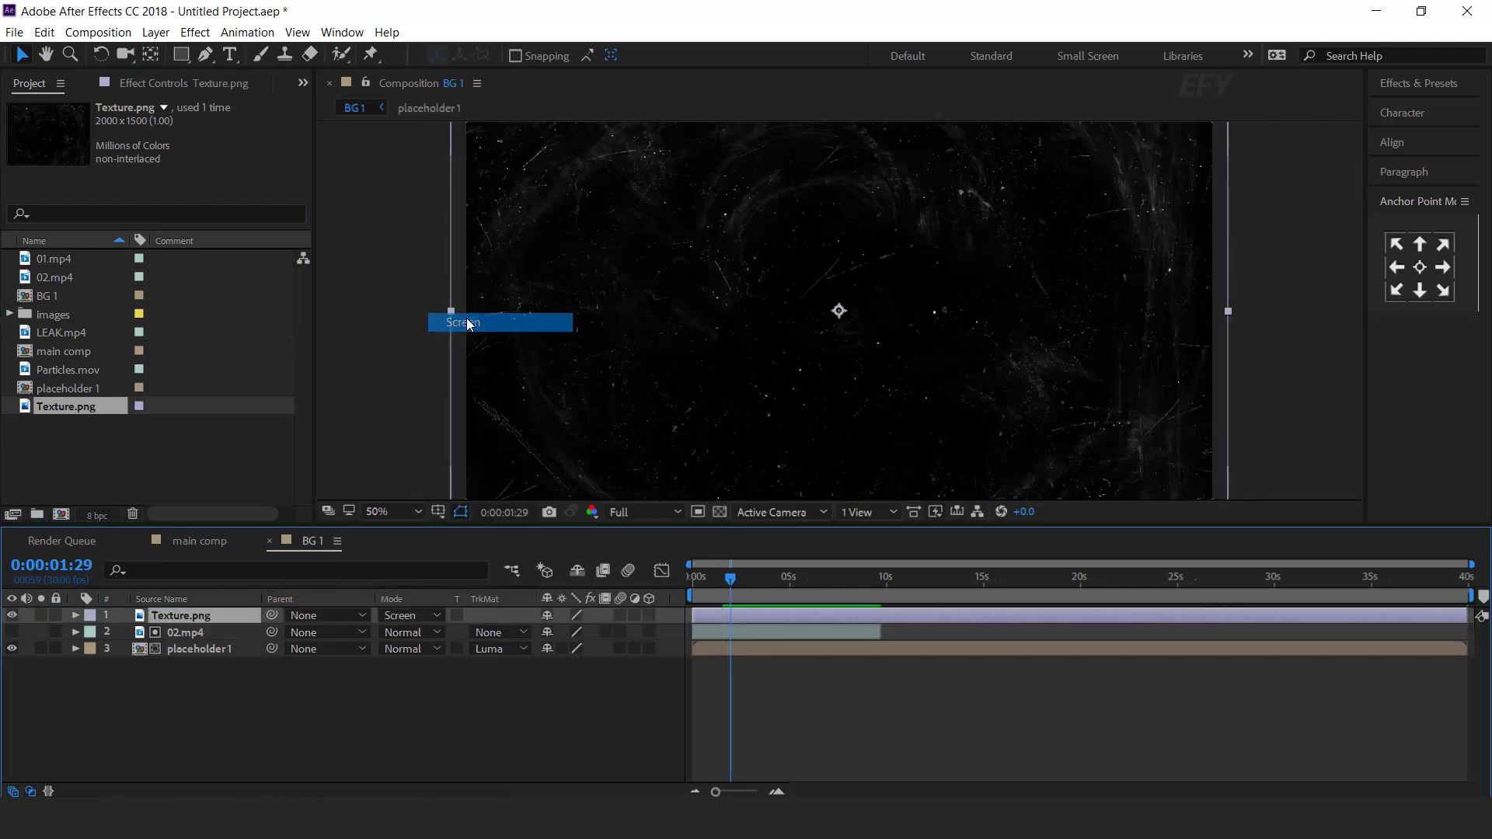
drag(731, 578, 707, 602)
key(space)
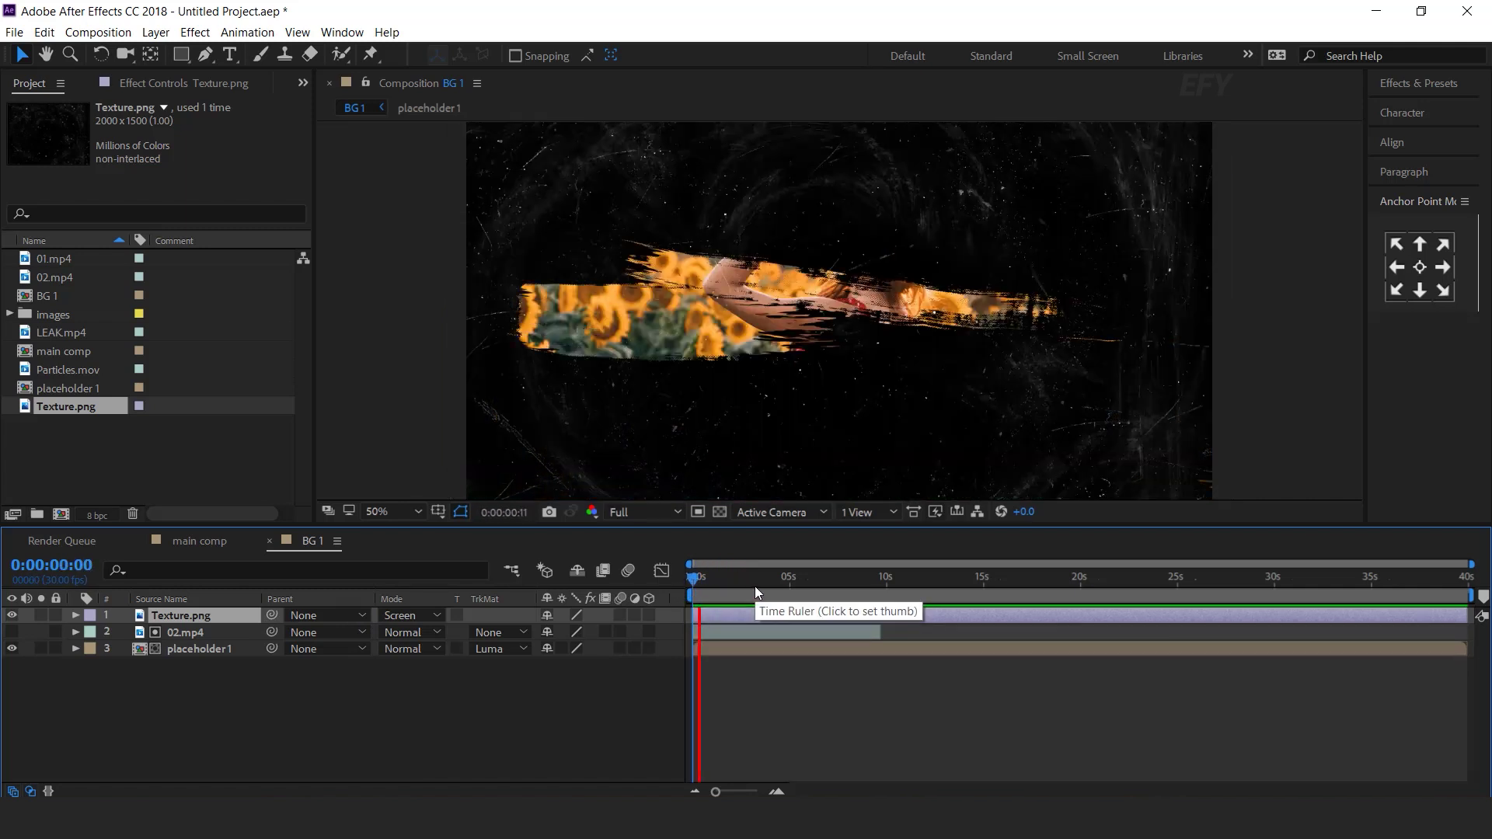
click(559, 710)
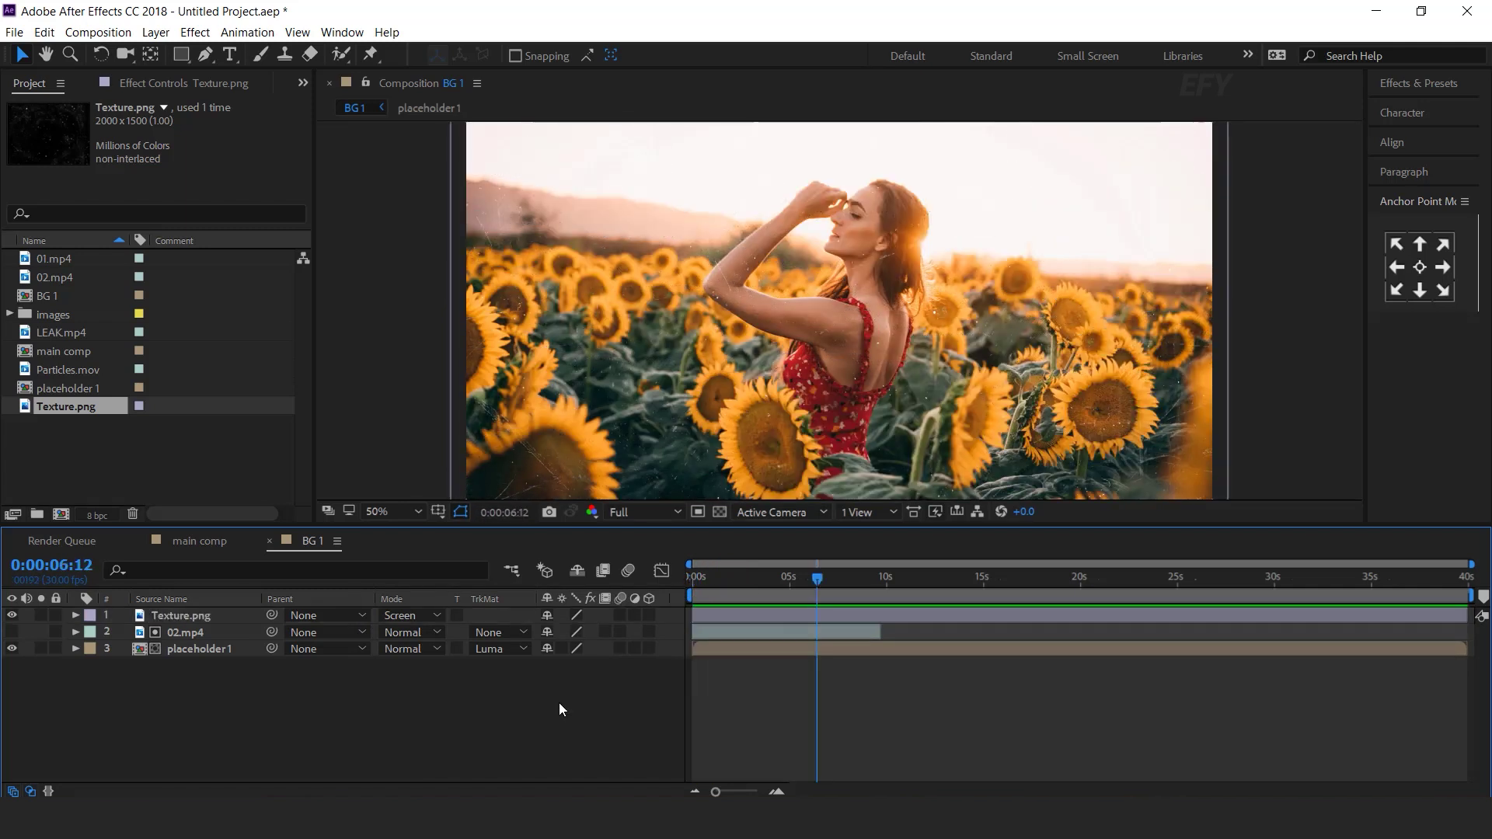
- Apply the Tint effect to the placeholder 1 layer and set Amount to Tint to 70%
click(203, 649)
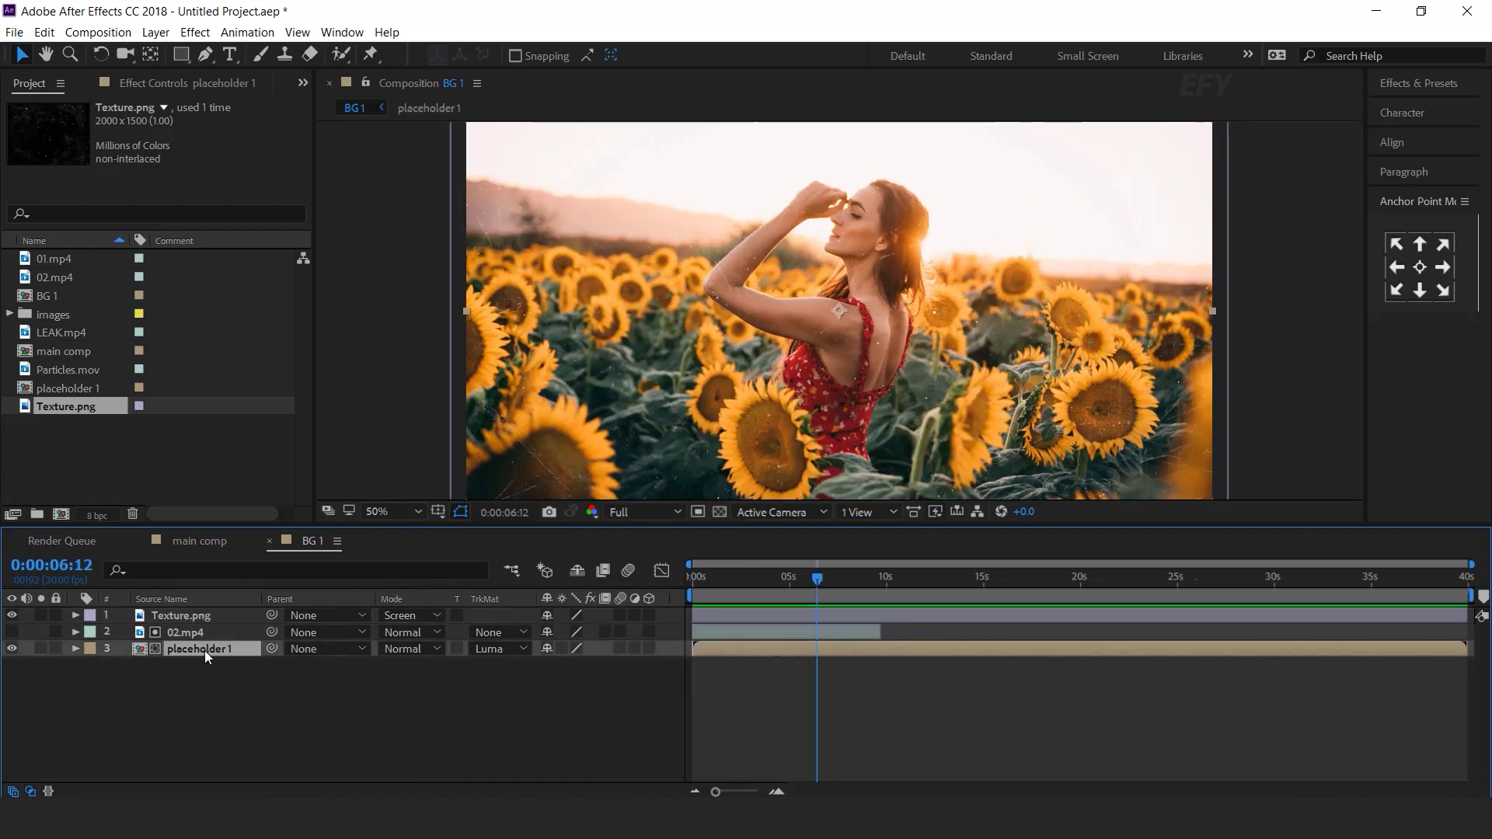
key(ctrl+space)
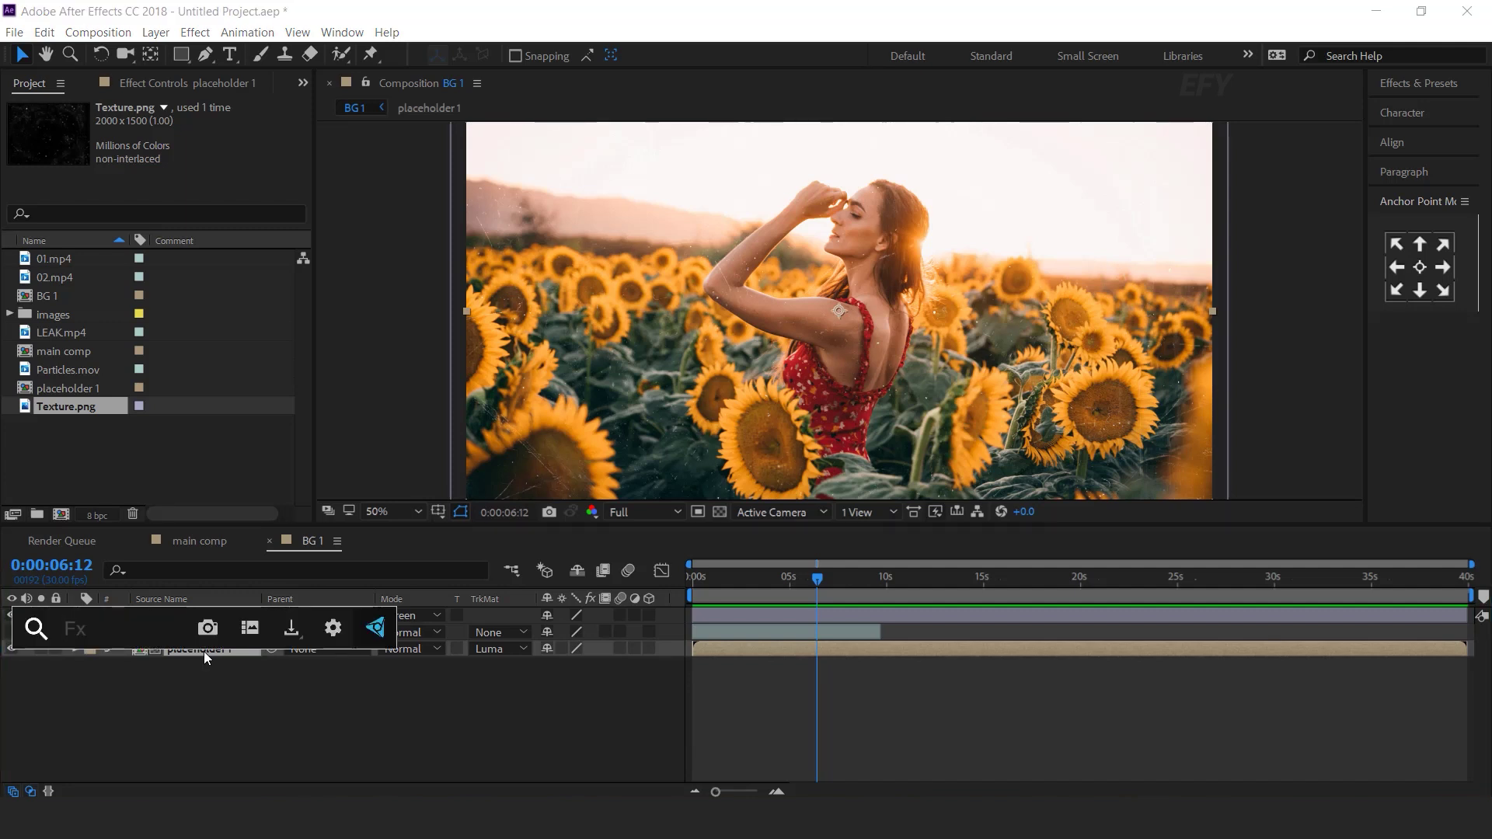
text(tint)
key(Return)
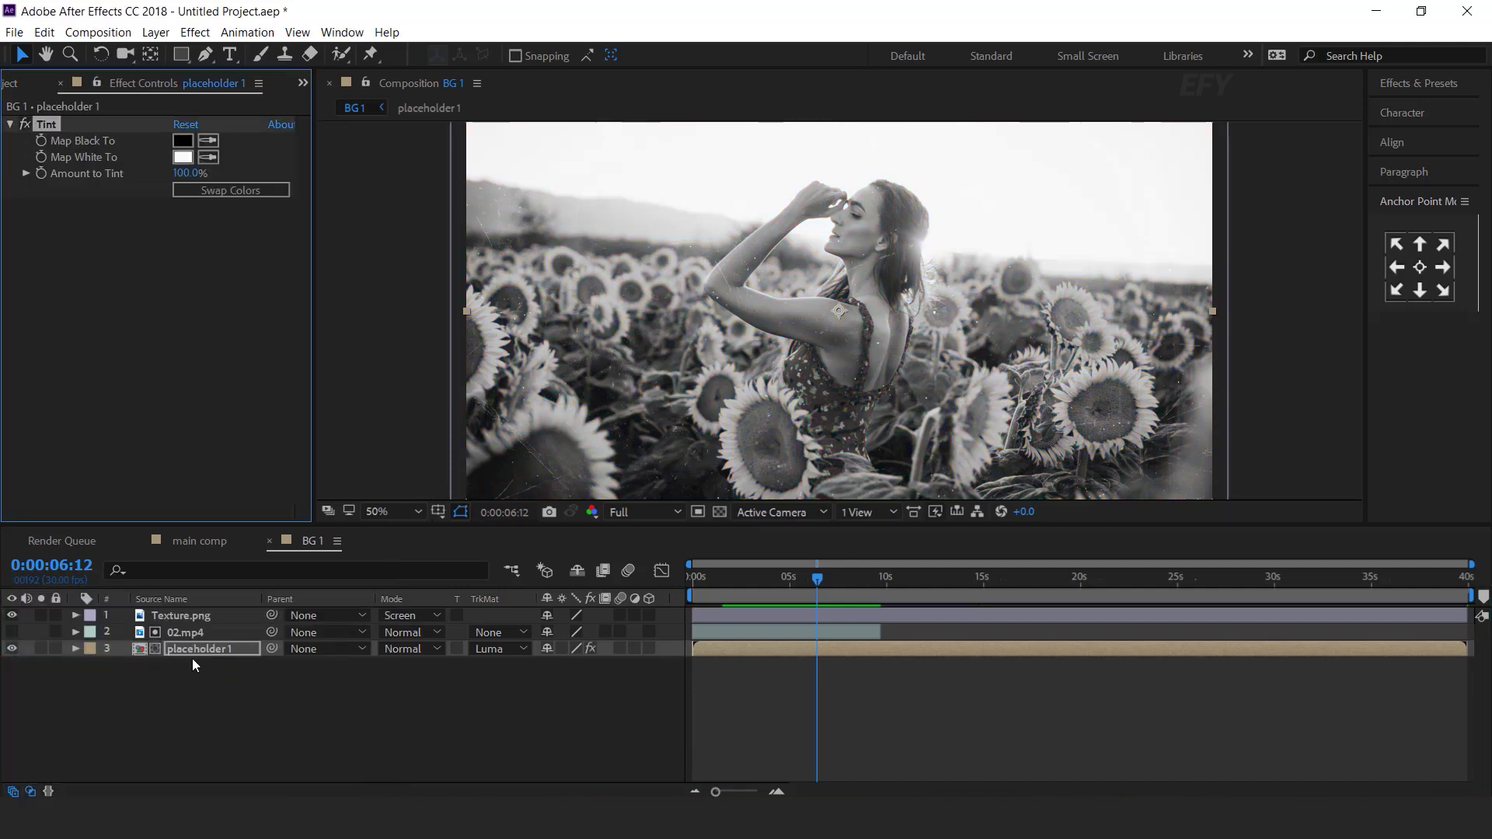
text(70)
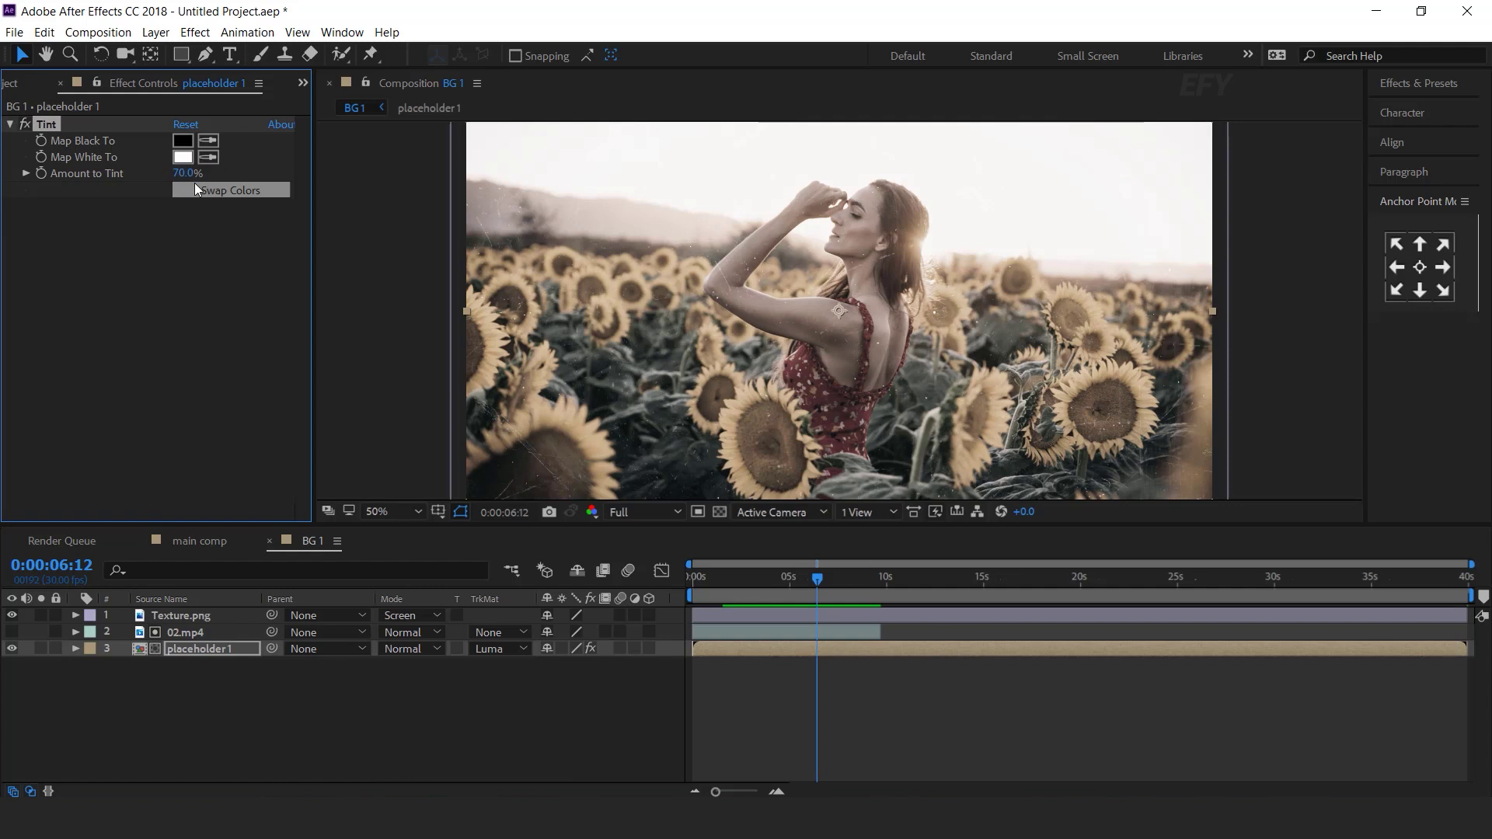
key(Return)
scroll(921, 286, down, 2)
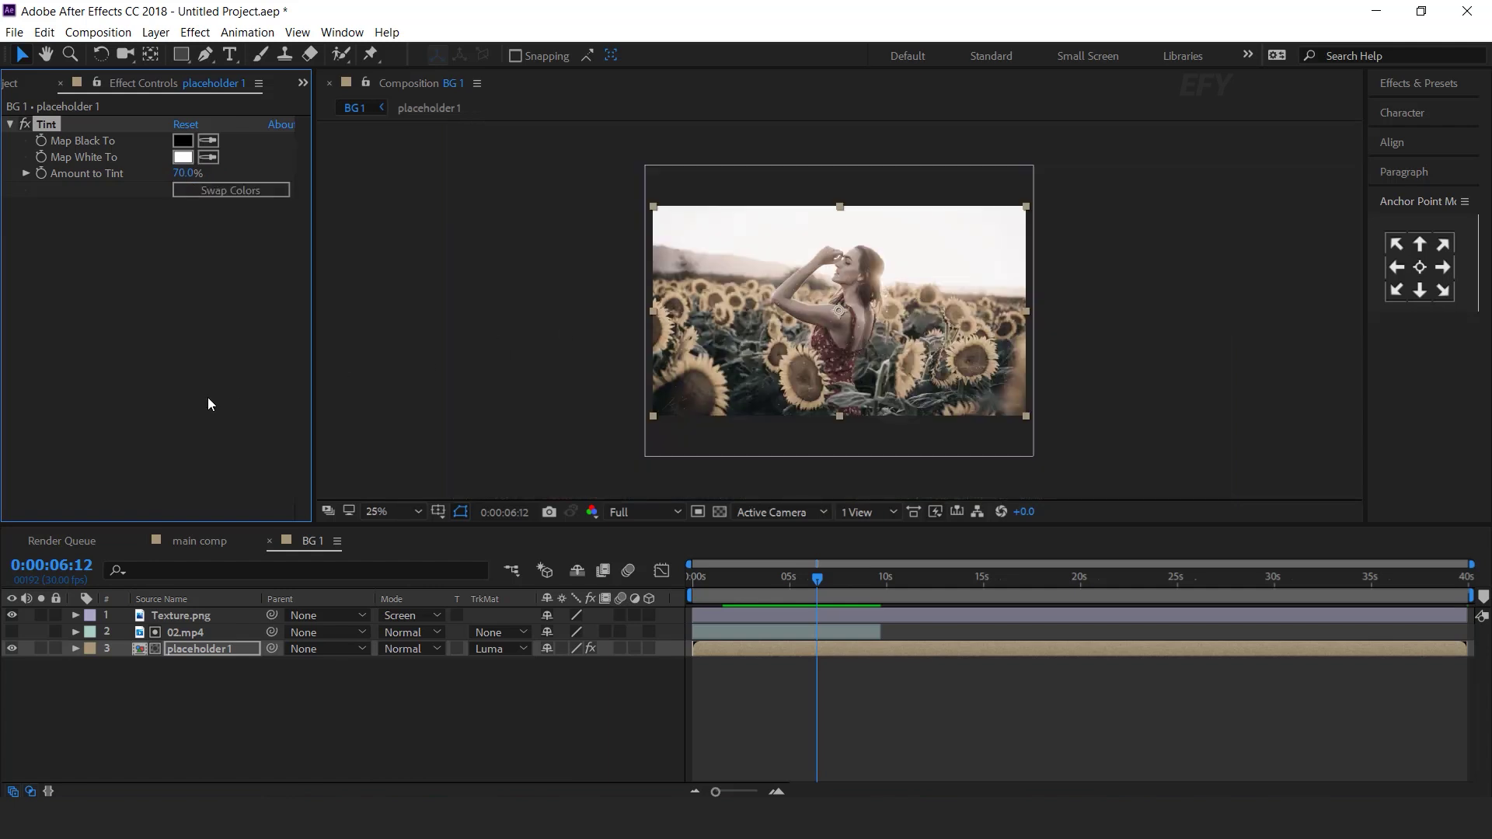
- Add Fast Blur (Legacy) to the placeholder 1 layer with Blurriness 20 and Repeat Edge Pixels enabled
click(206, 375)
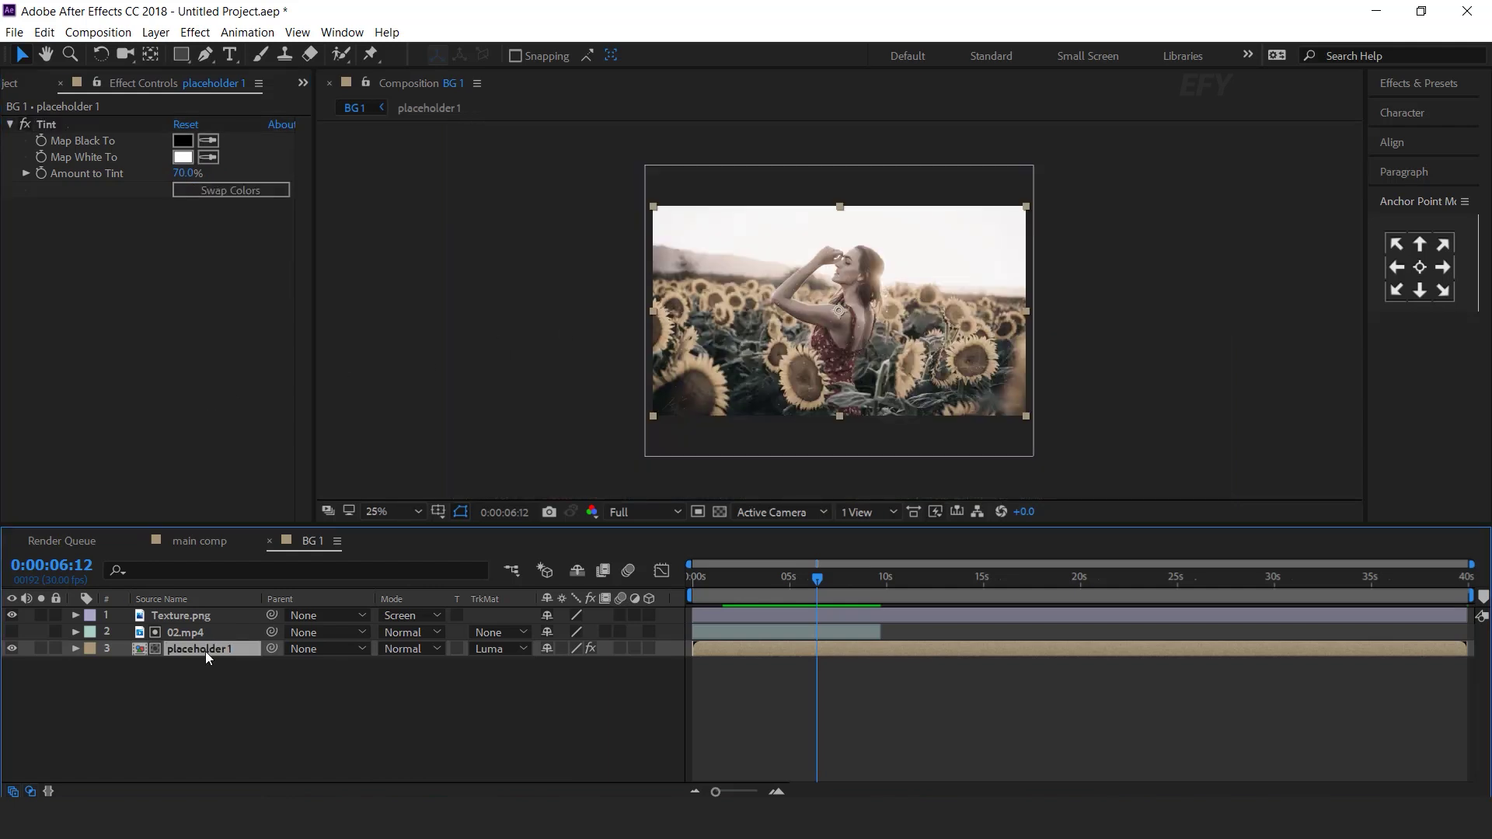
key(ctrl+space)
text(fa)
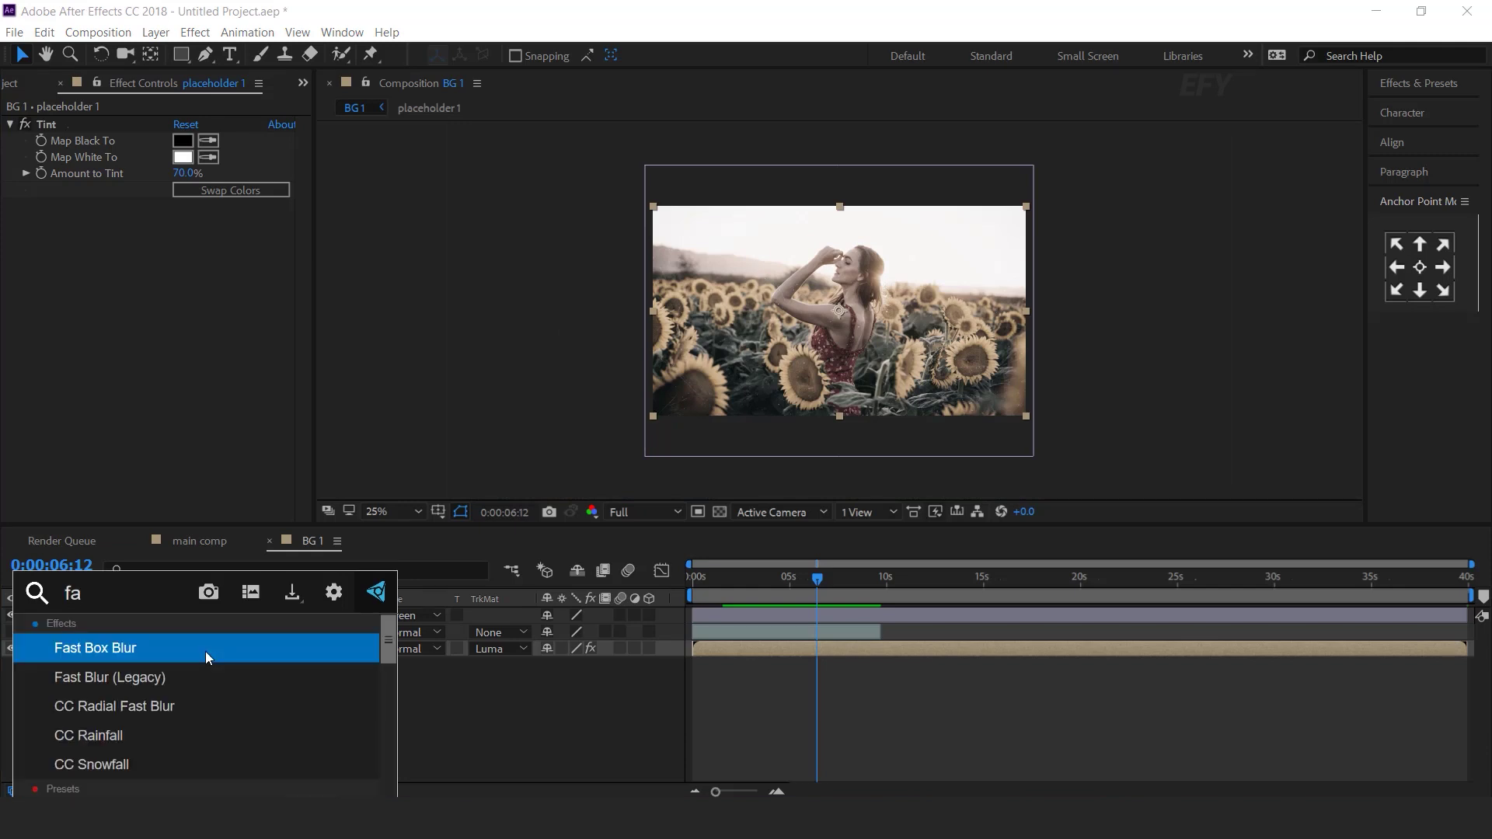
key(Down)
key(Return)
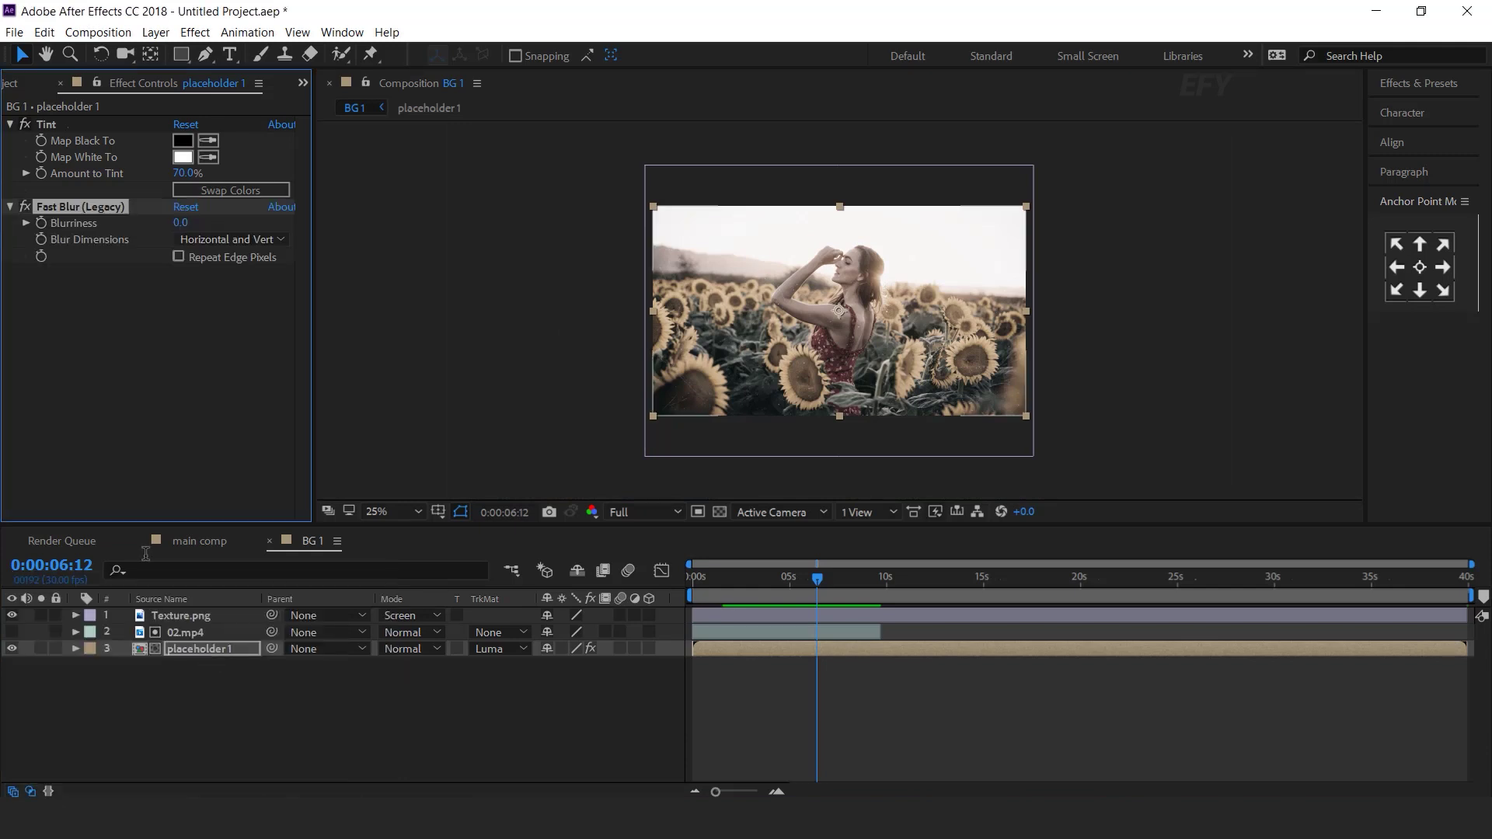
key(period)
drag(189, 223, 199, 223)
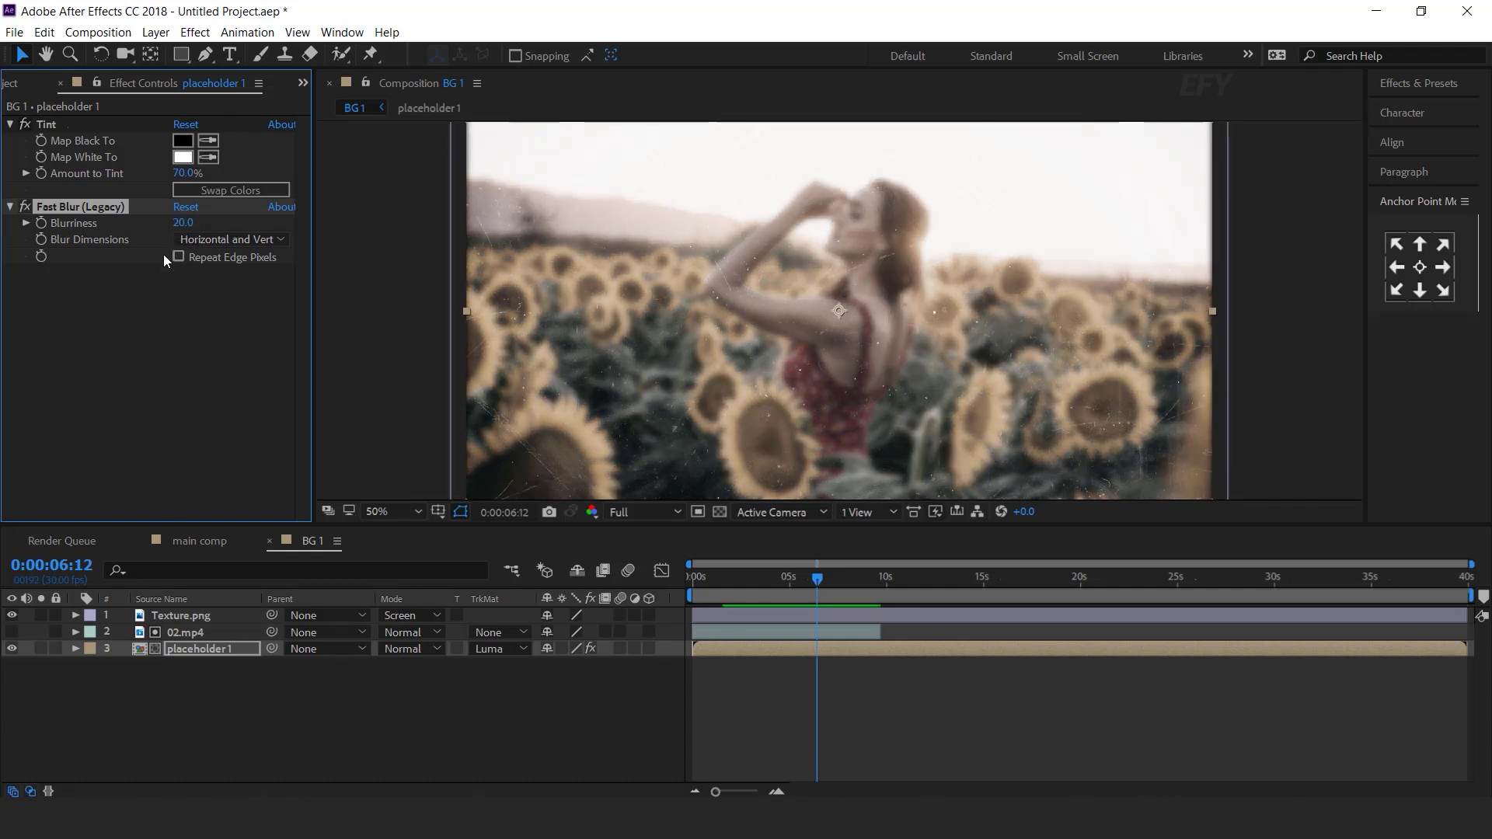
click(178, 257)
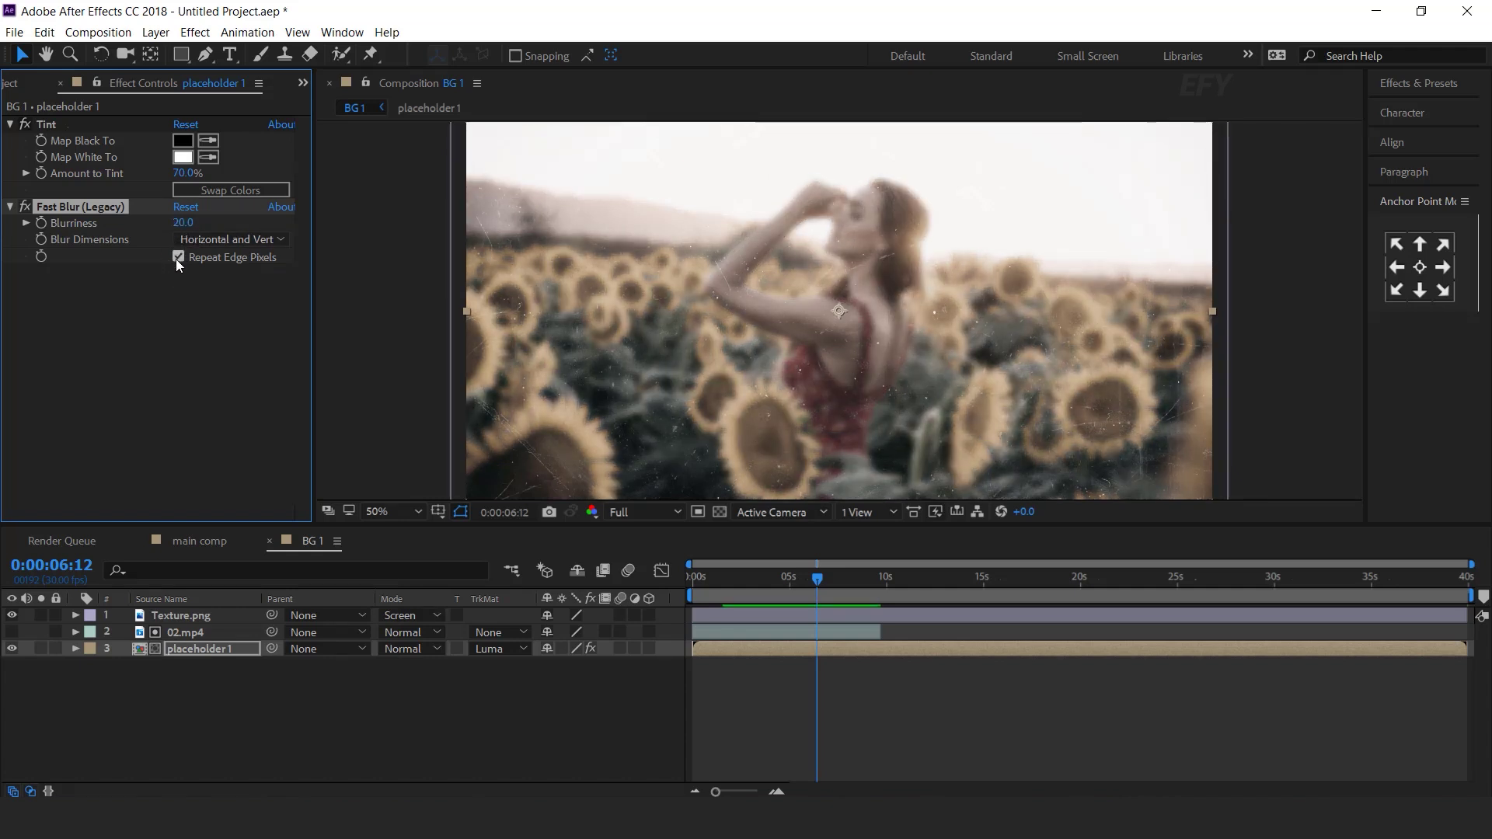
- Play BG 1 from the start to check the tinted, blurred brush reveal
key(comma)
click(700, 684)
drag(810, 579, 520, 689)
key(space)
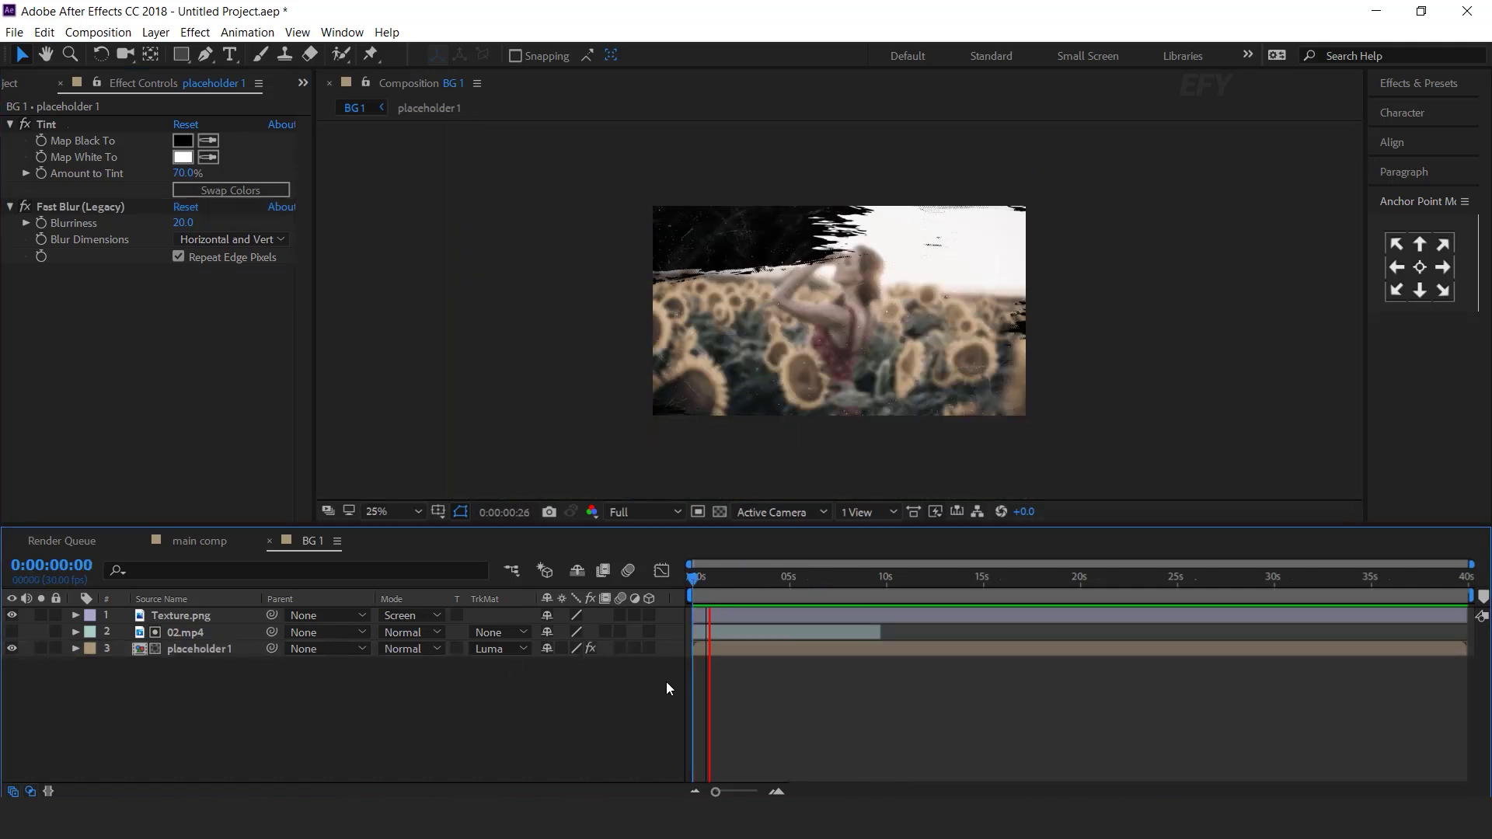
drag(804, 576, 571, 712)
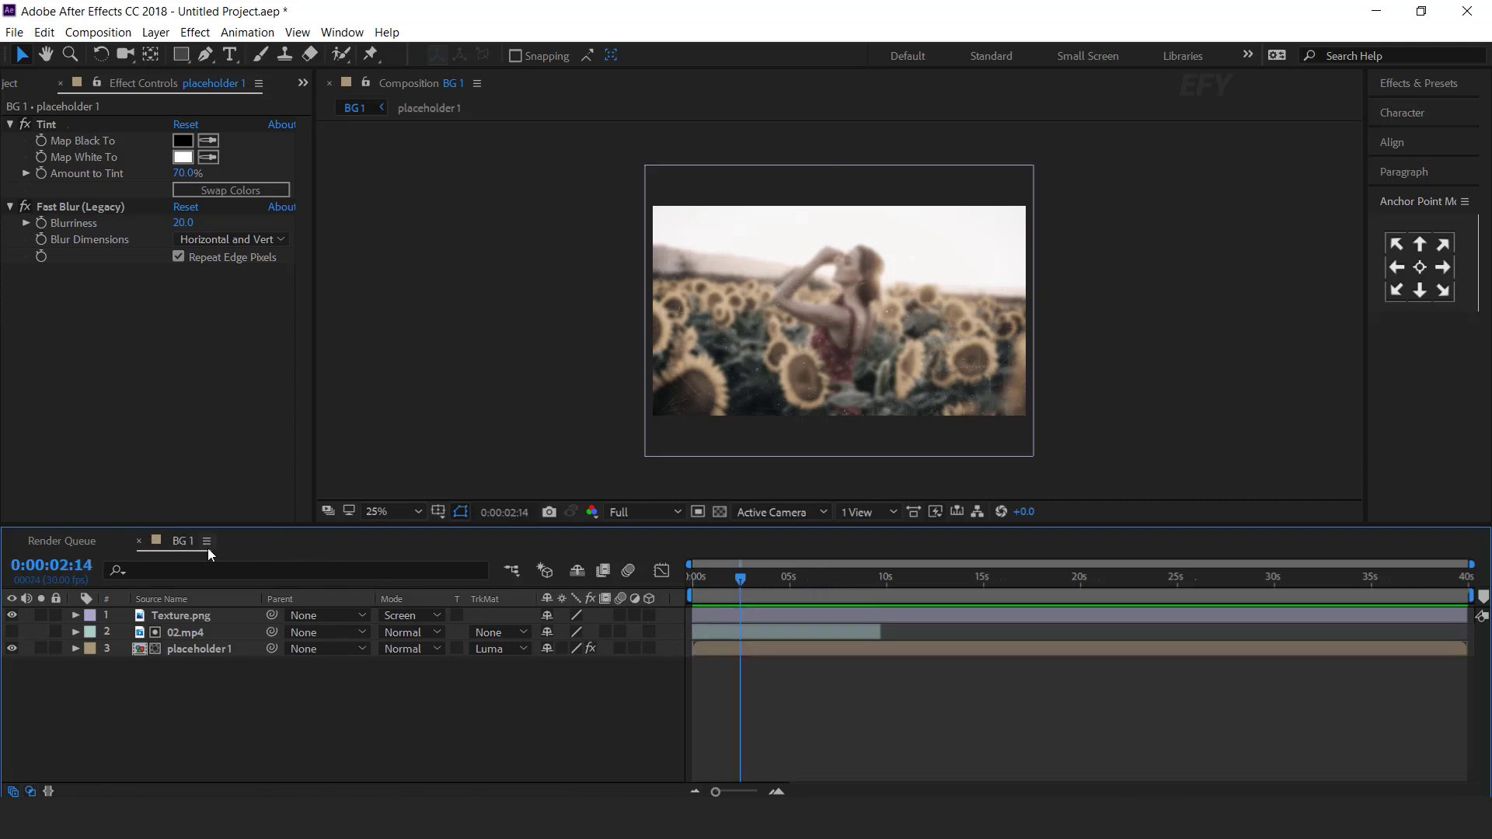
- Open main comp and add the BG 1 composition to it as a layer
click(156, 451)
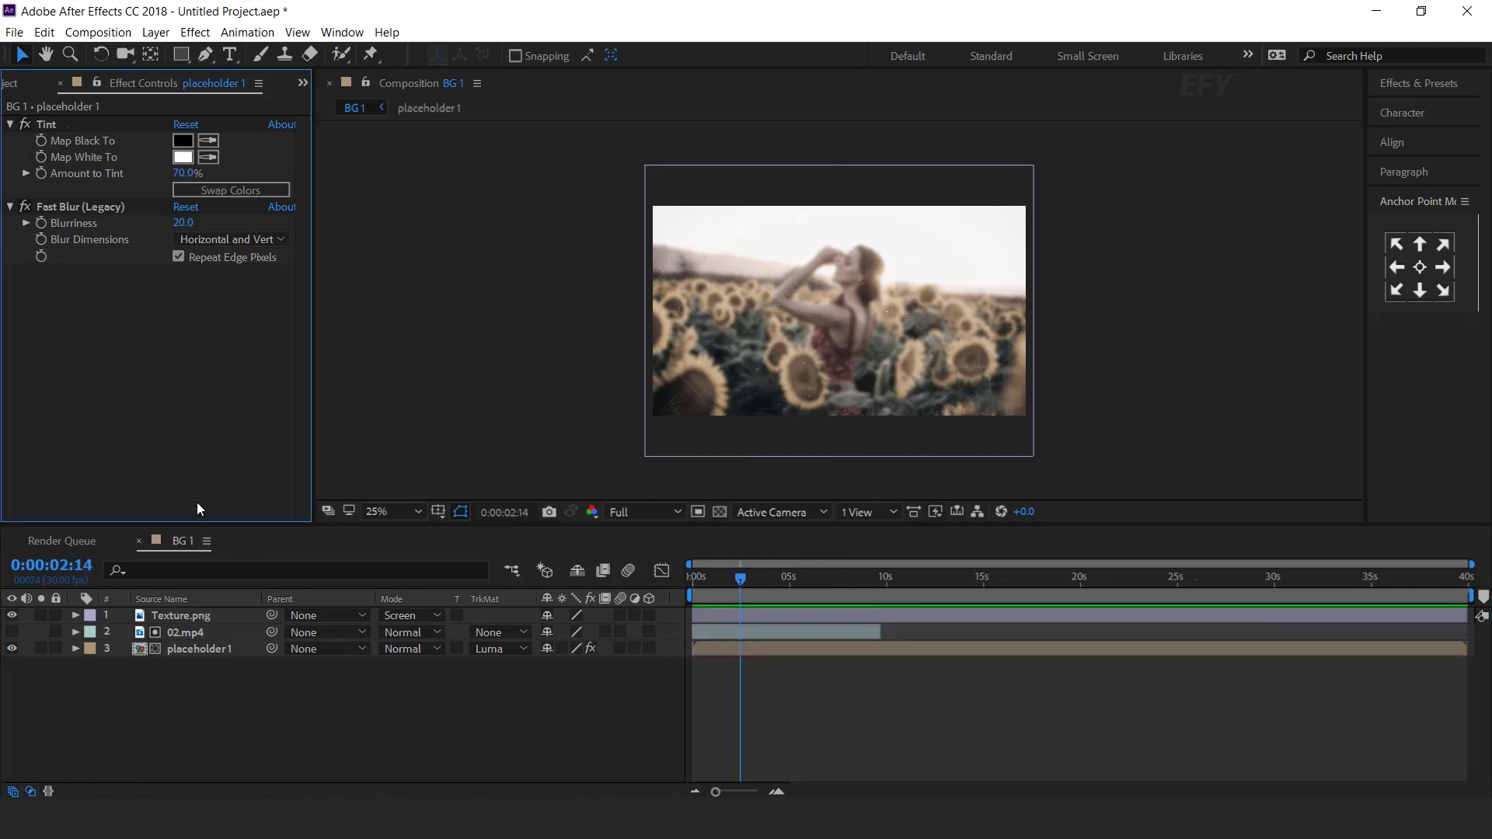
click(24, 83)
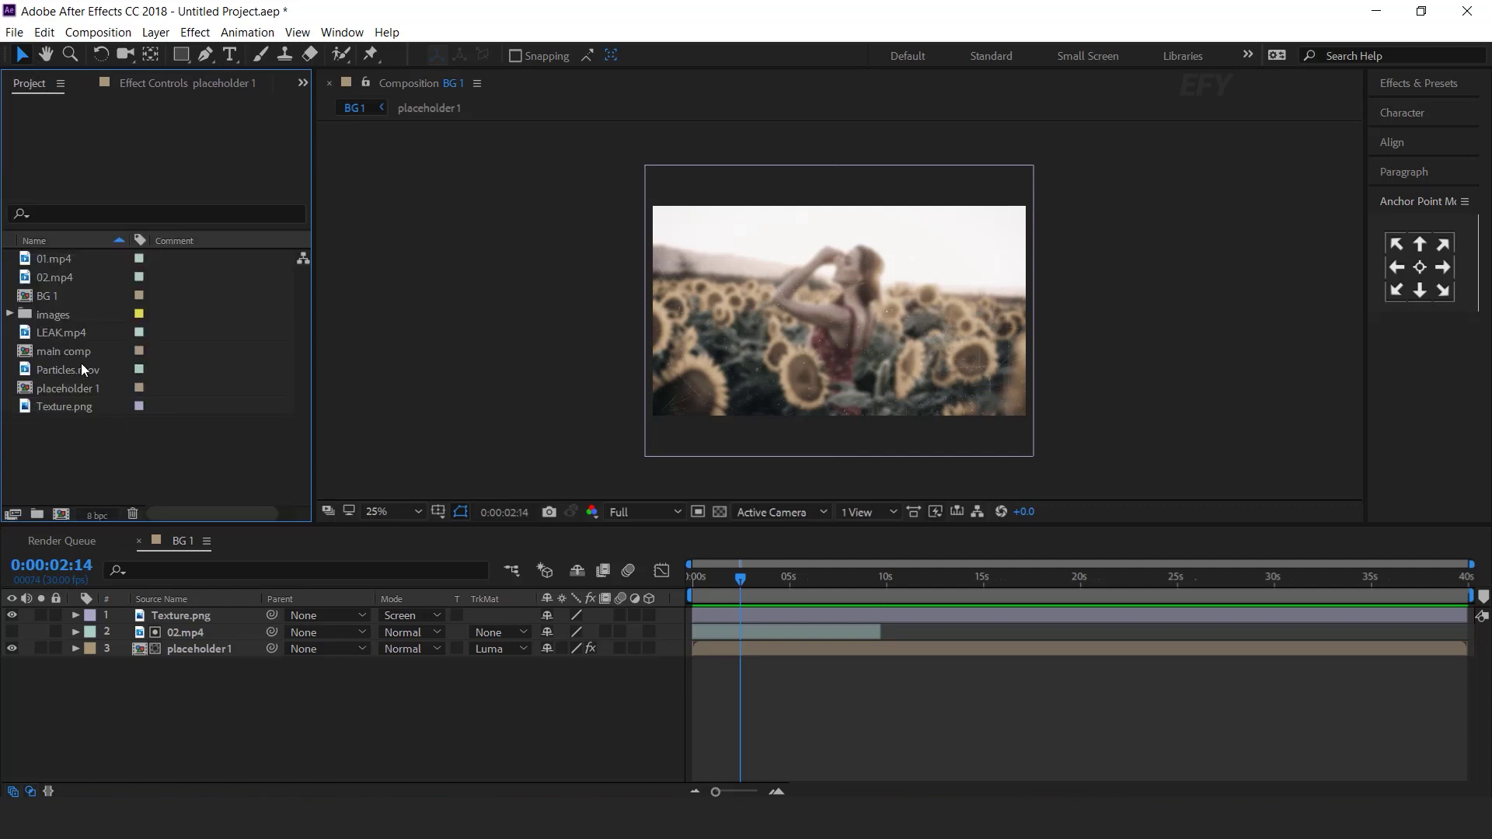
double_click(65, 351)
click(48, 300)
drag(24, 302, 231, 683)
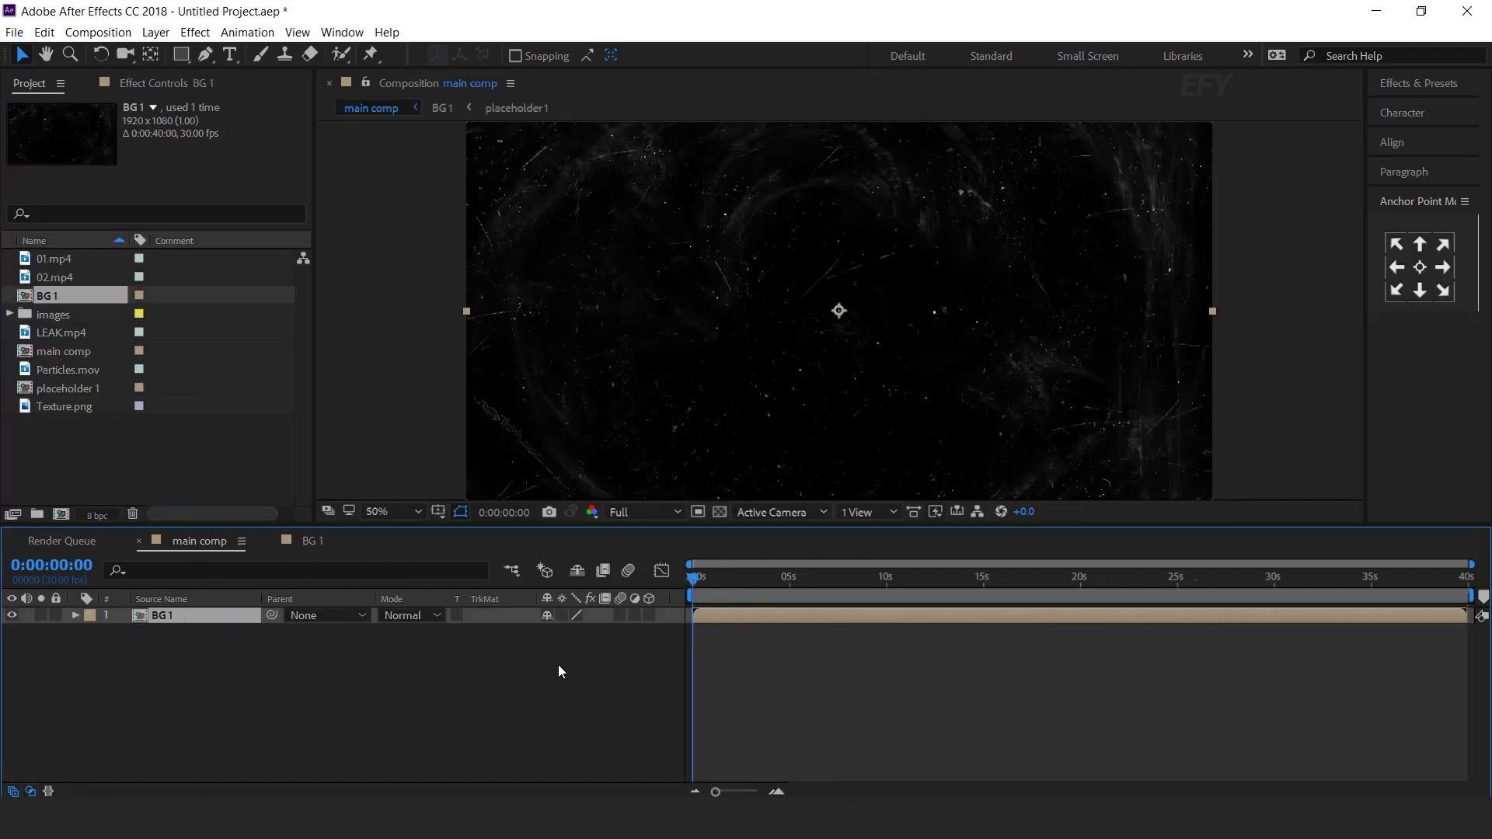
- Make the BG 1 layer 3D at about 3 seconds and switch the viewer to a two-view layout
drag(707, 575, 756, 576)
click(649, 615)
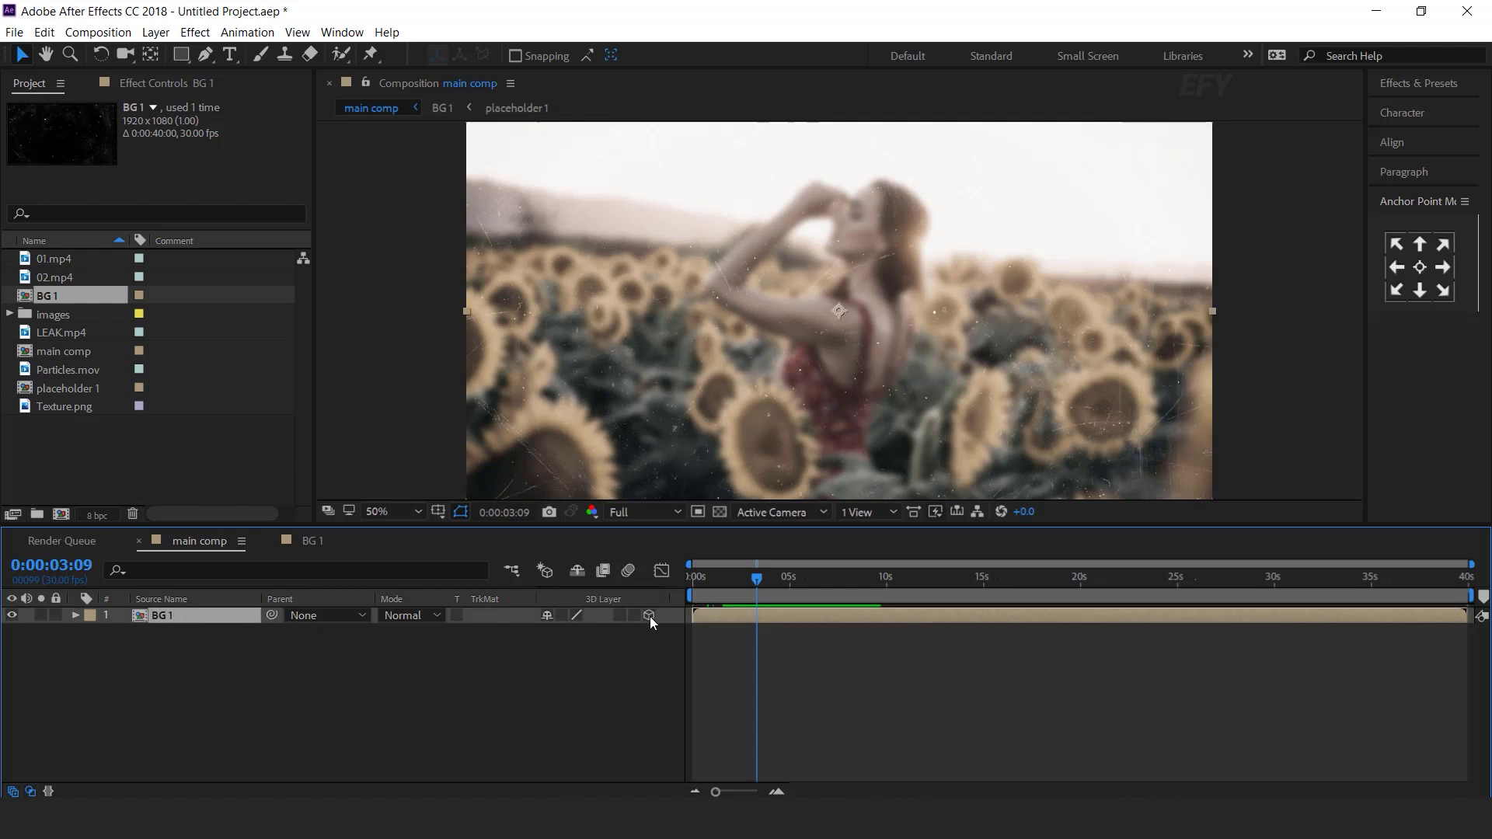
click(862, 514)
click(892, 552)
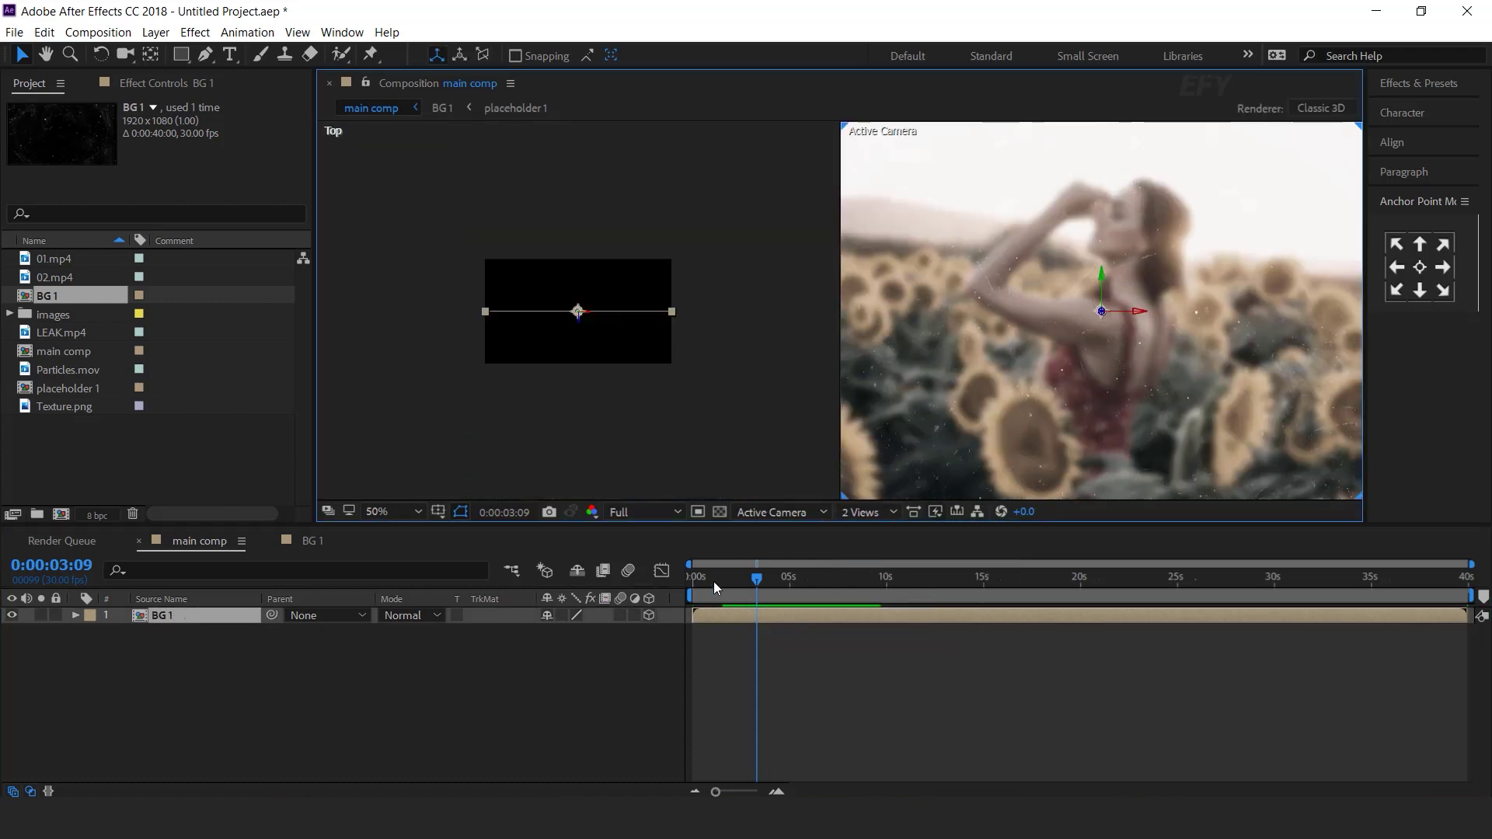
- Push the BG 1 layer far back along its Z axis, away from the camera, in the Top view
drag(578, 320, 583, 133)
drag(644, 196, 649, 283)
drag(583, 221, 586, 127)
scroll(666, 367, down, 1)
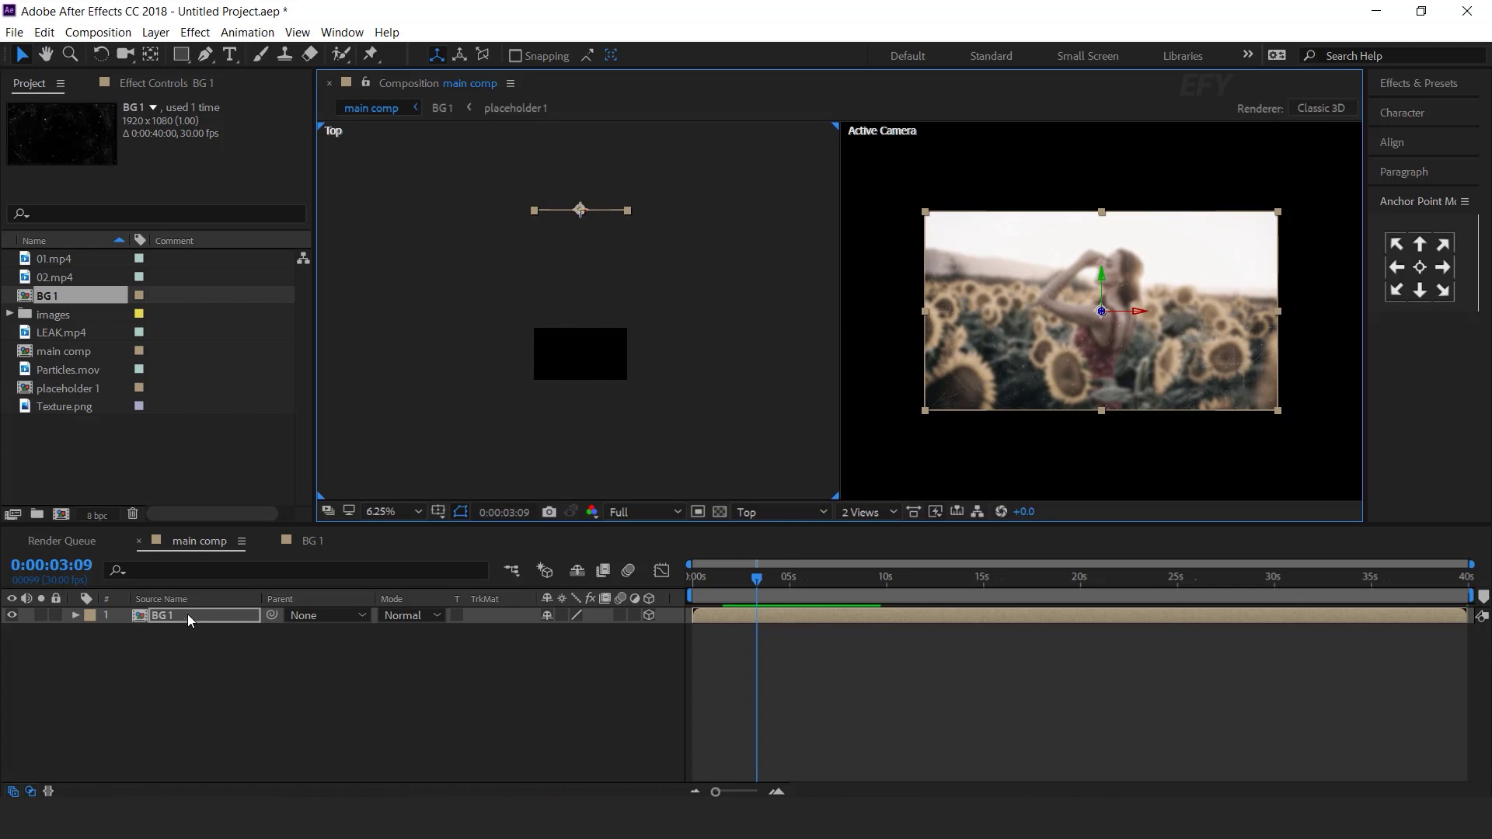
- Scale the BG 1 layer to 300% and move it farther back in Z so it slightly overfills the frame
key(s)
drag(622, 632, 678, 626)
scroll(1070, 371, down, 2)
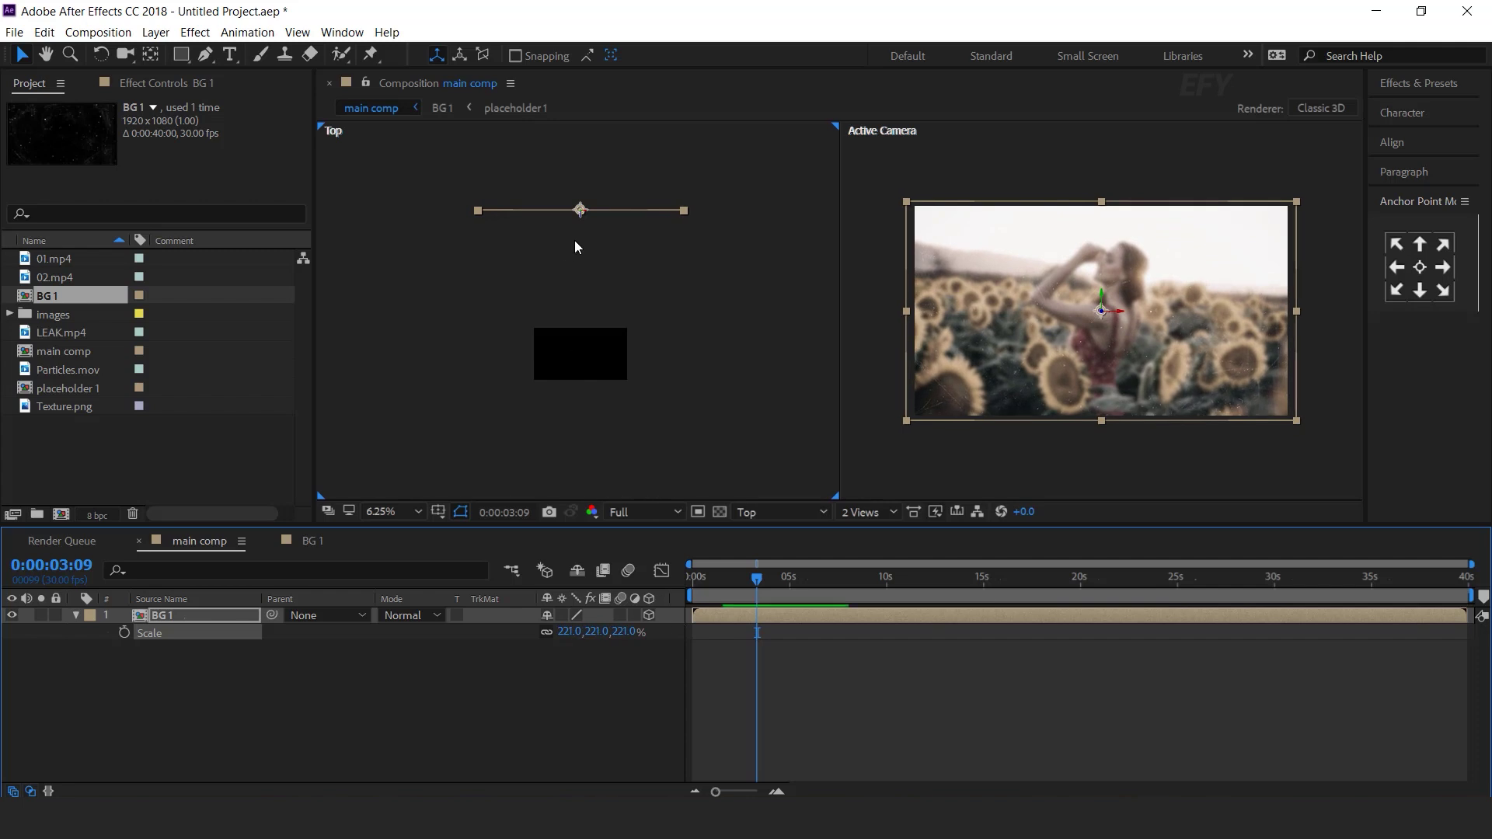
drag(581, 217, 580, 194)
click(625, 631)
text(300)
key(Return)
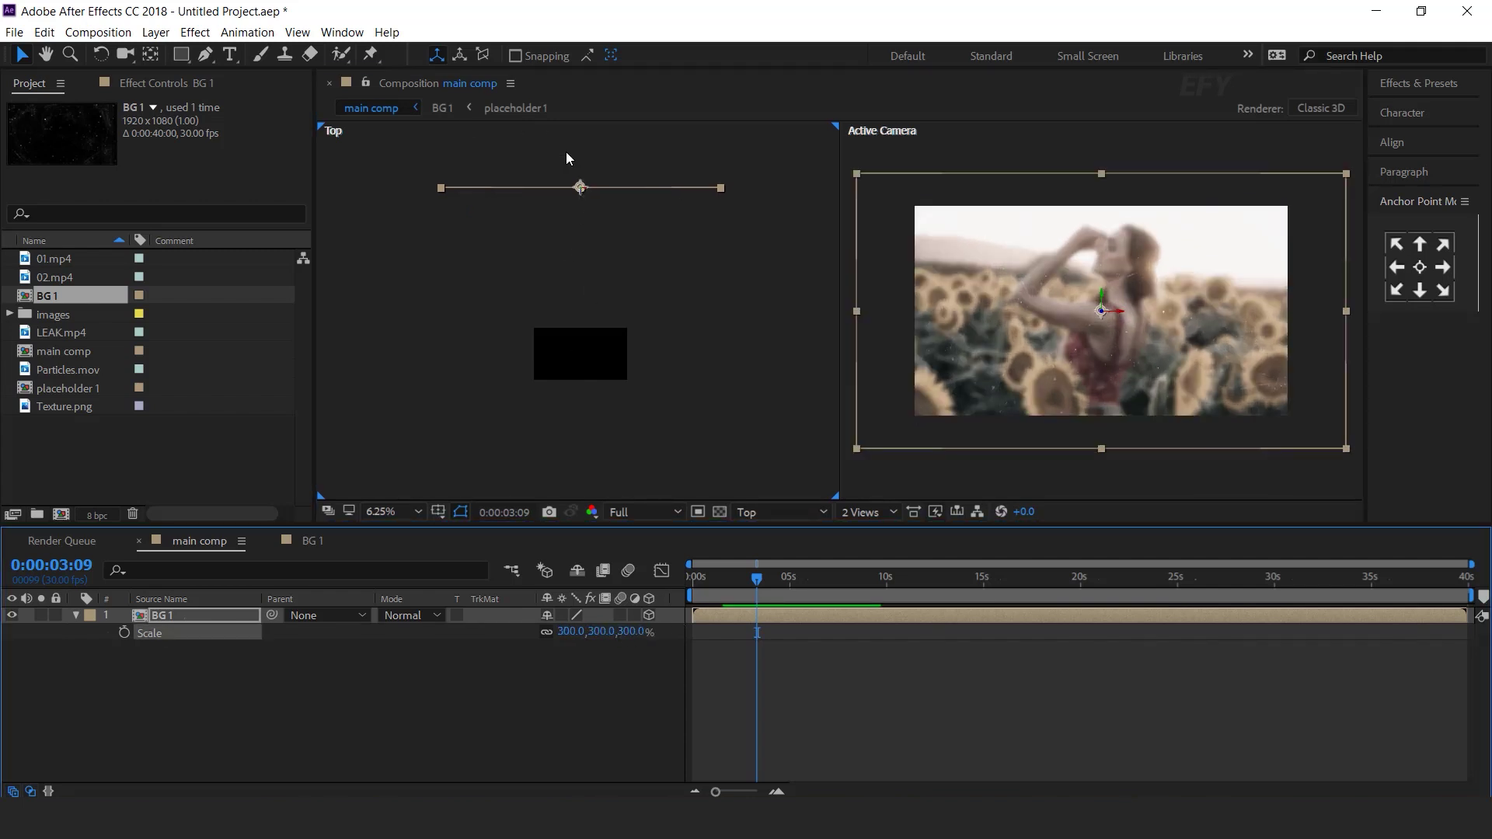
drag(580, 195, 582, 139)
click(571, 721)
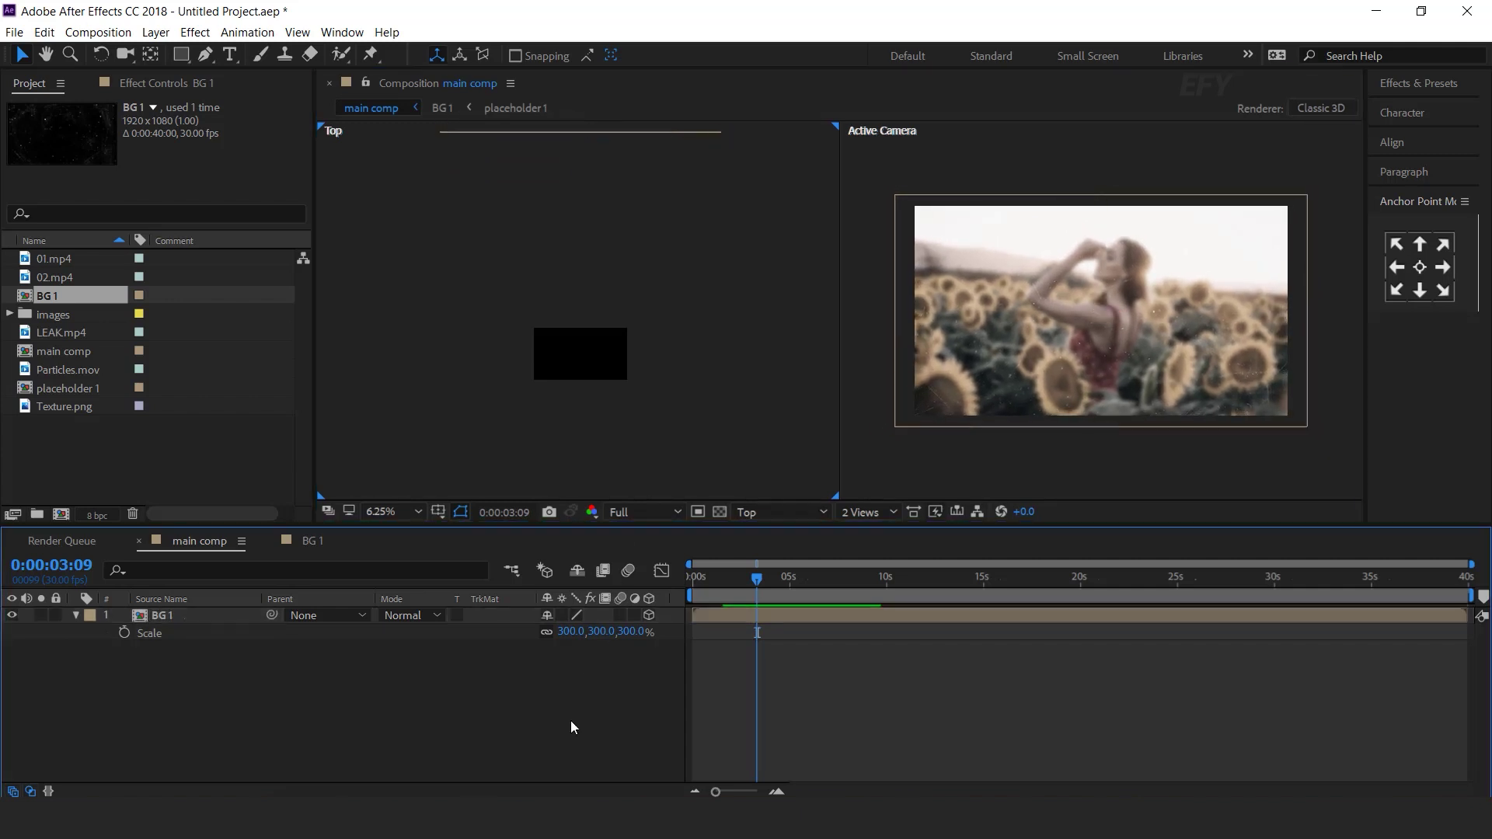
key(s)
- Apply Motion Tile to BG 1 with Output Width and Height 300 and Mirror Edges on, and return to a single Active Camera view
click(194, 613)
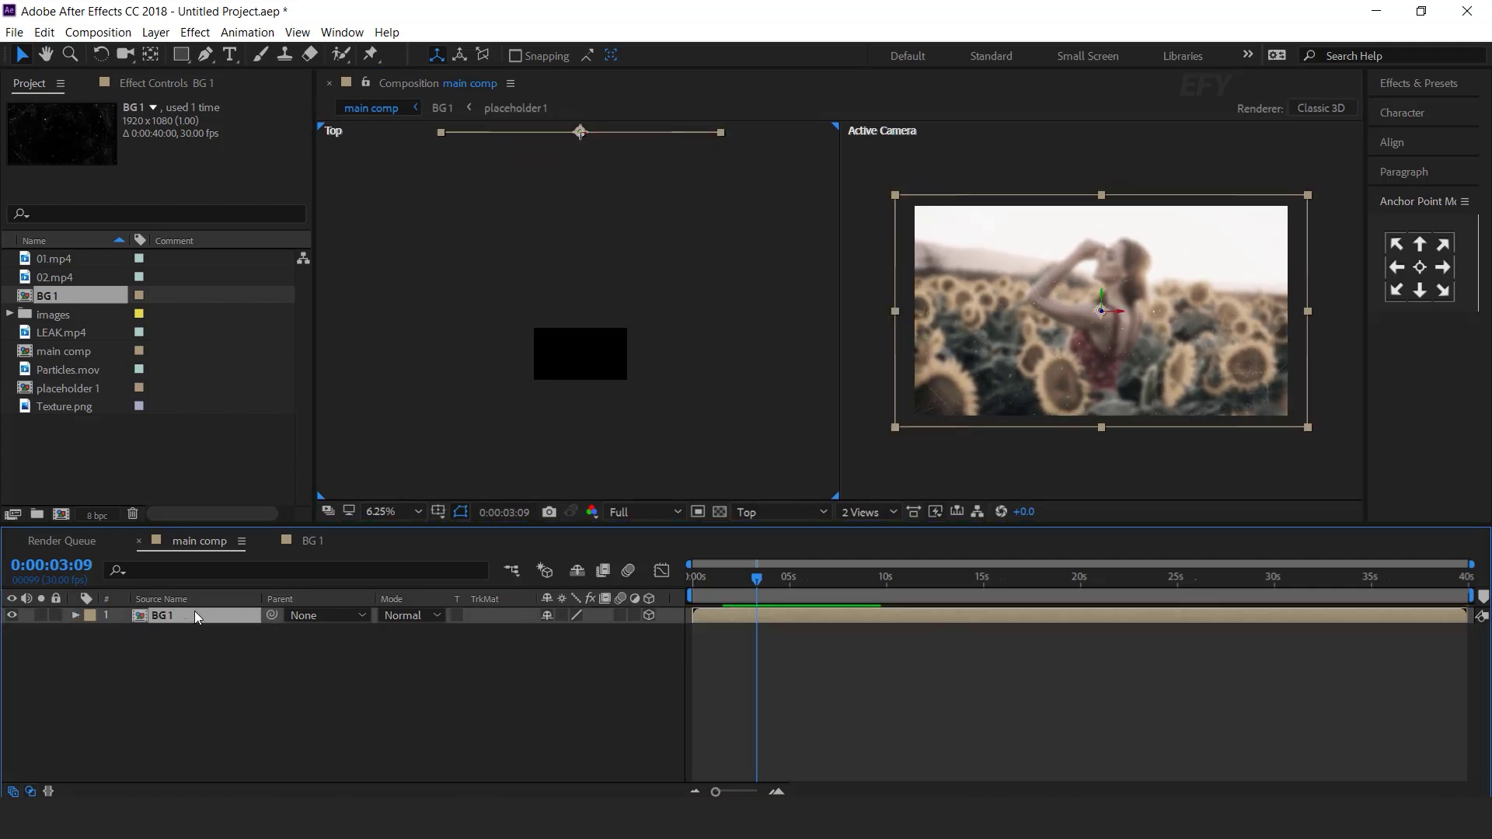
key(ctrl+space)
text(motion)
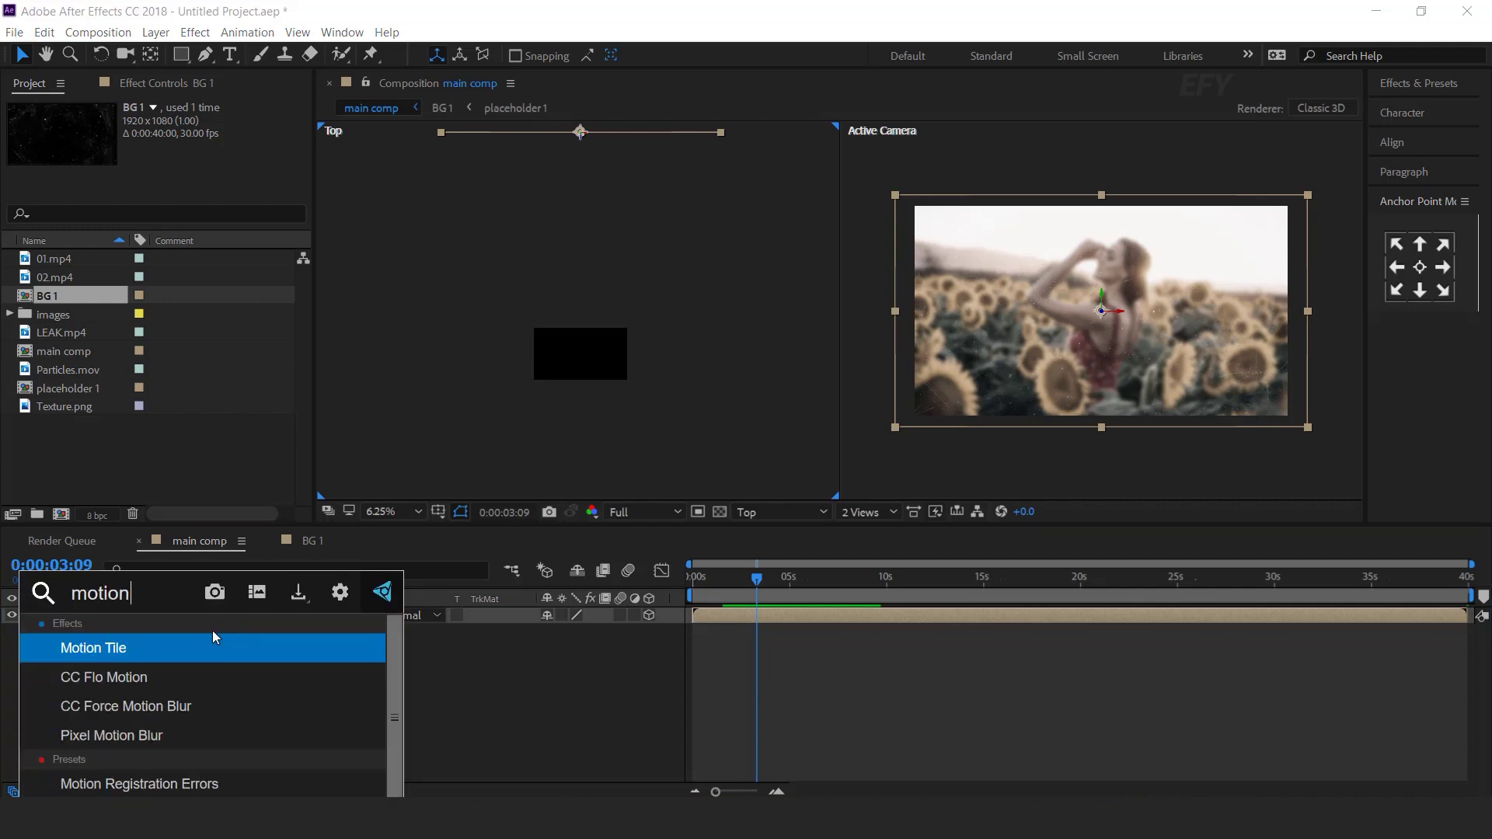
key(Return)
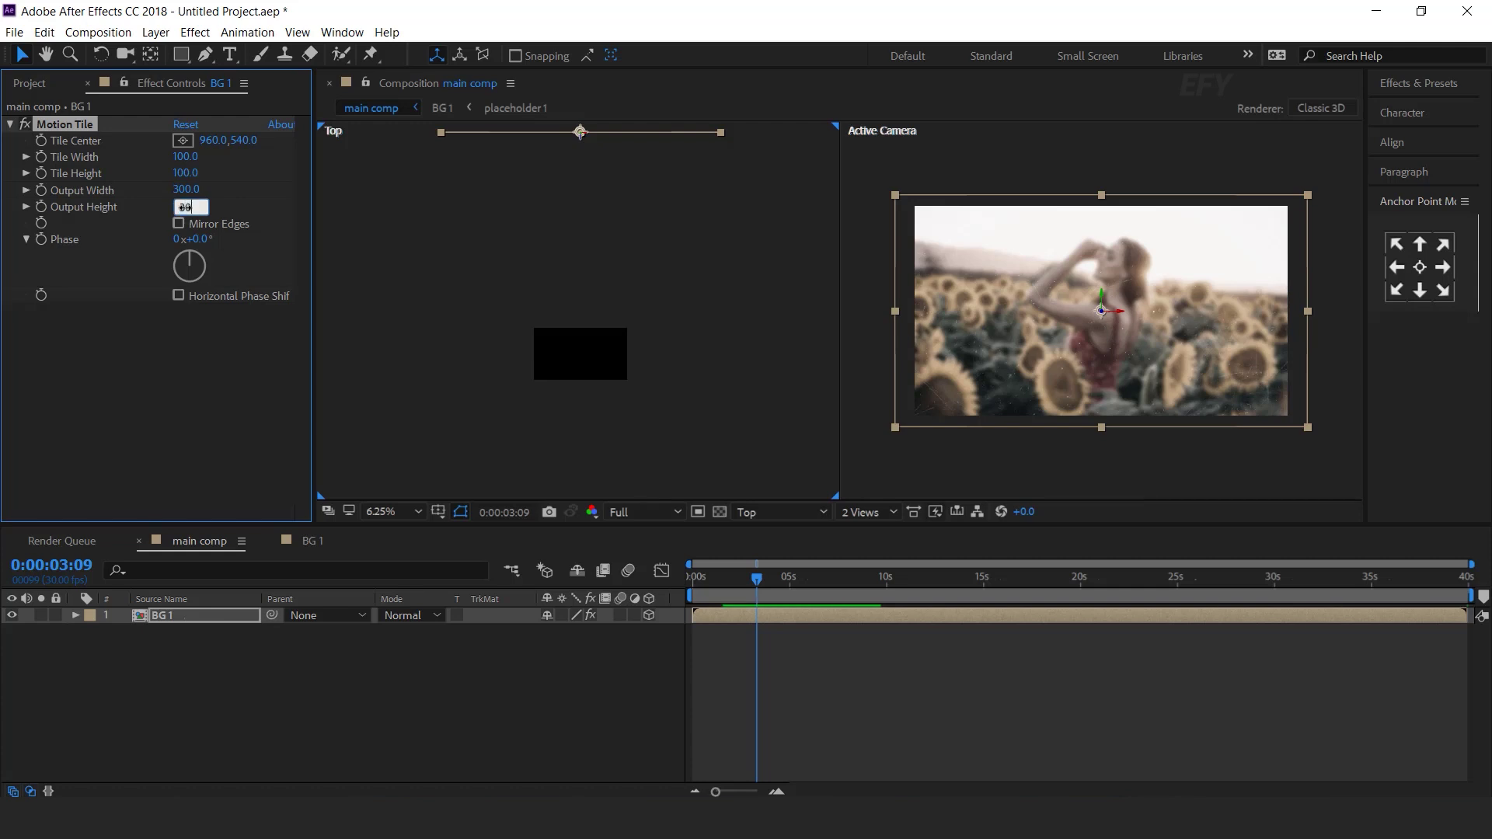
click(597, 692)
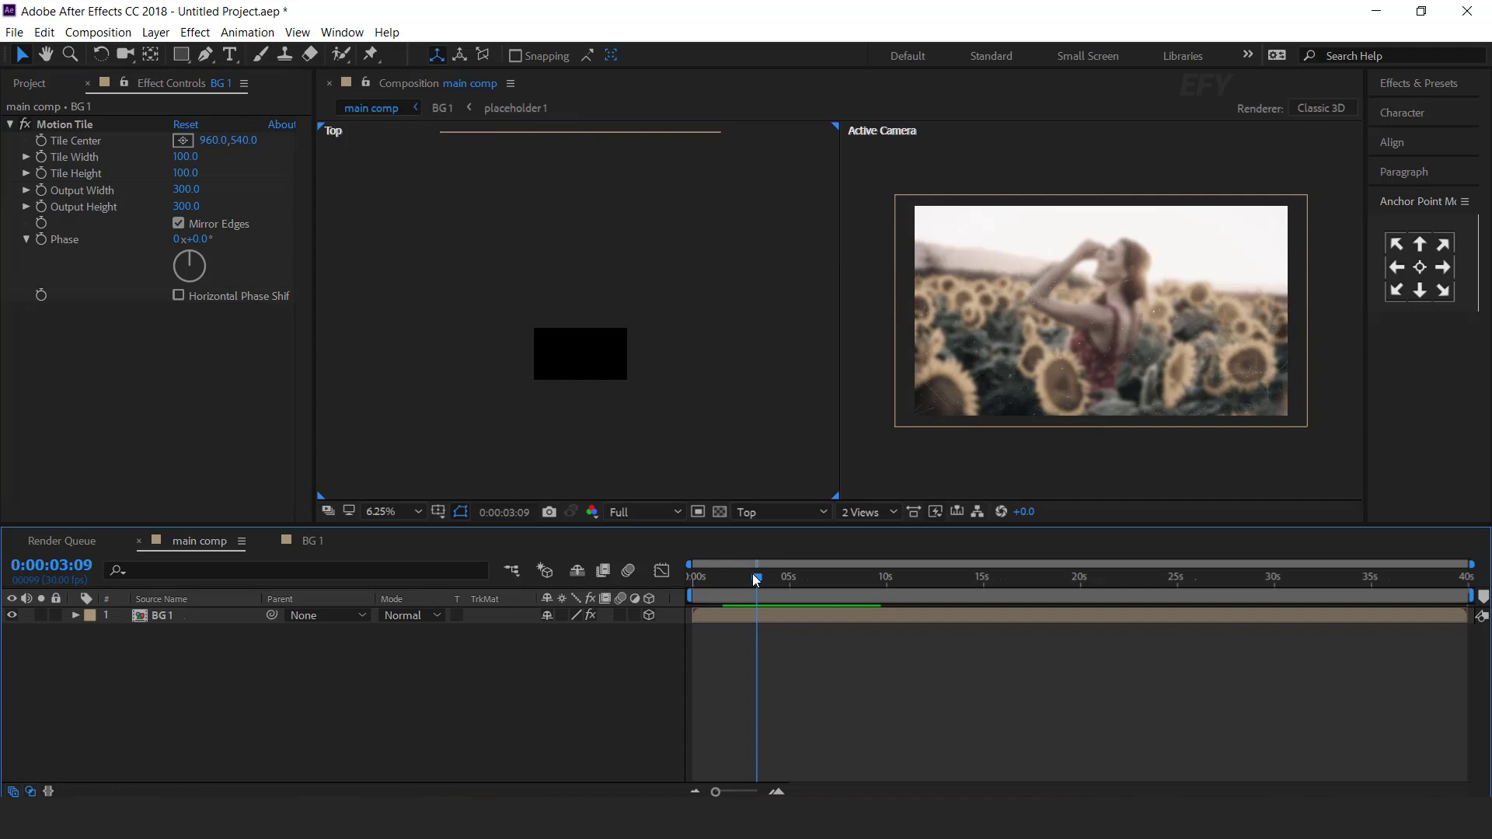
click(224, 464)
click(864, 512)
click(879, 529)
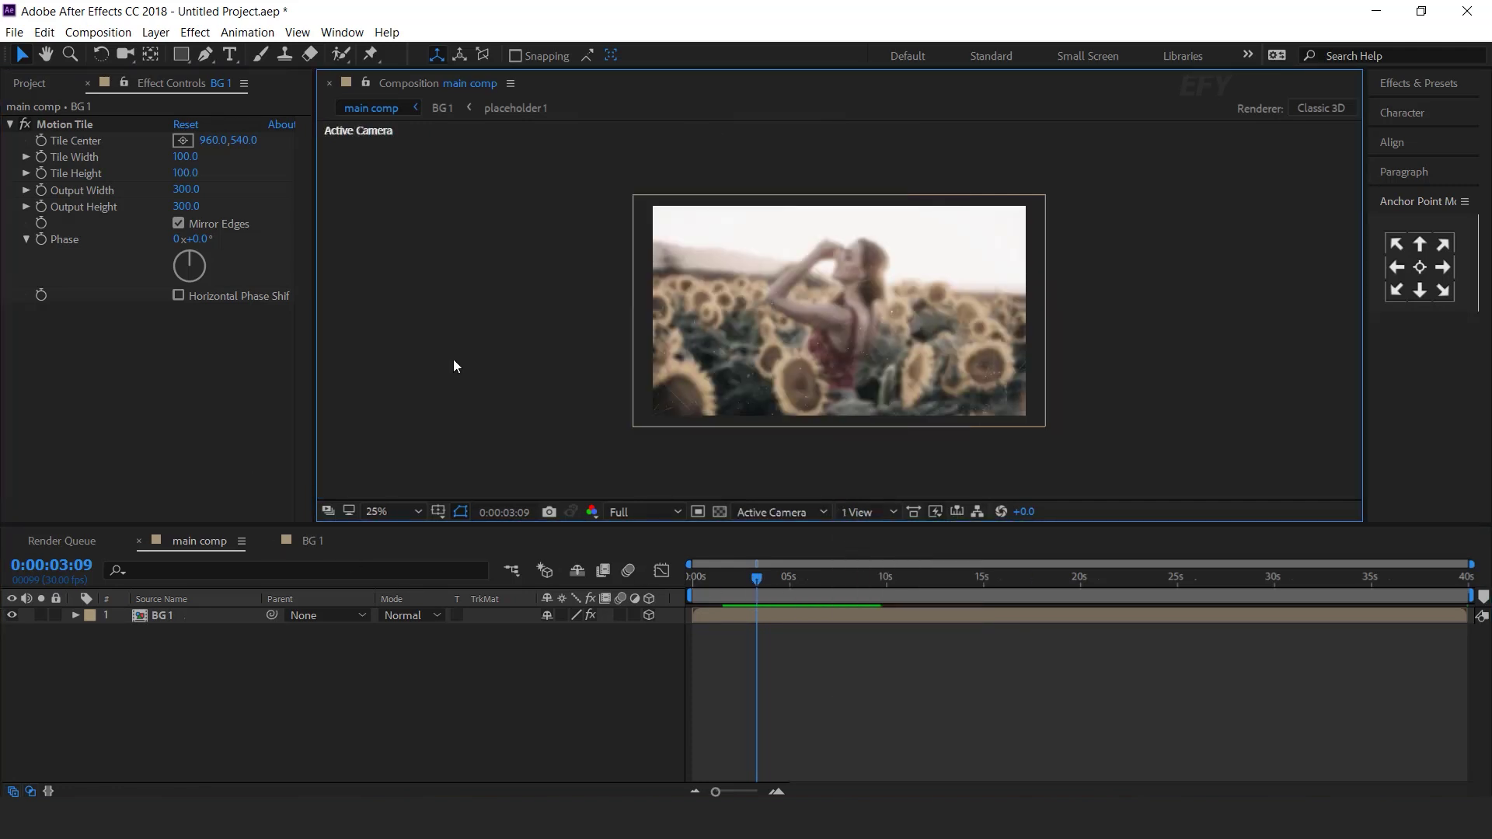
- Create a new composition named "BG text" at 1000 x 1000 px, 30 fps and 40 seconds long
click(32, 84)
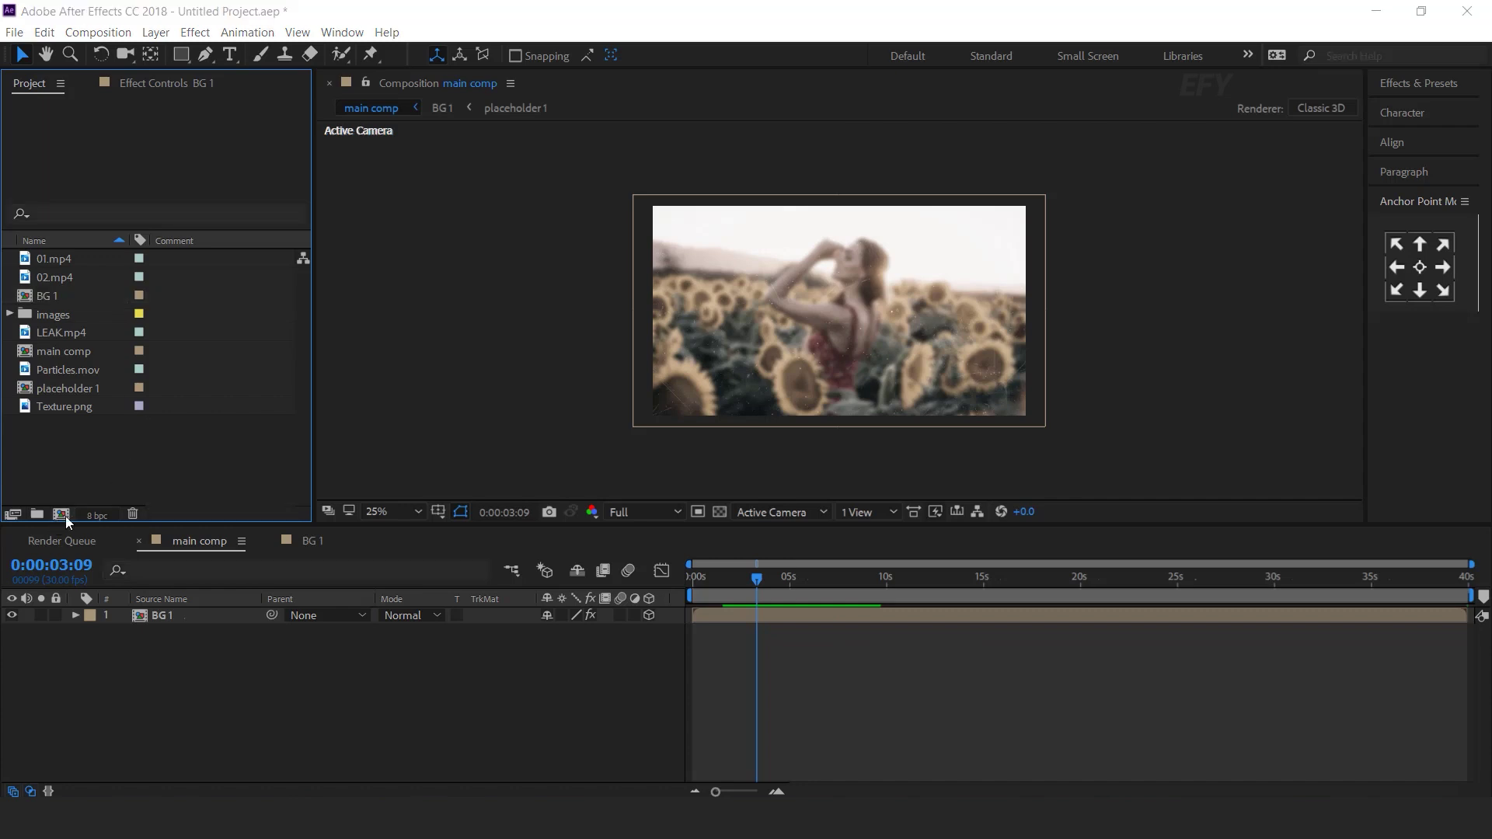
click(60, 514)
text(BG text)
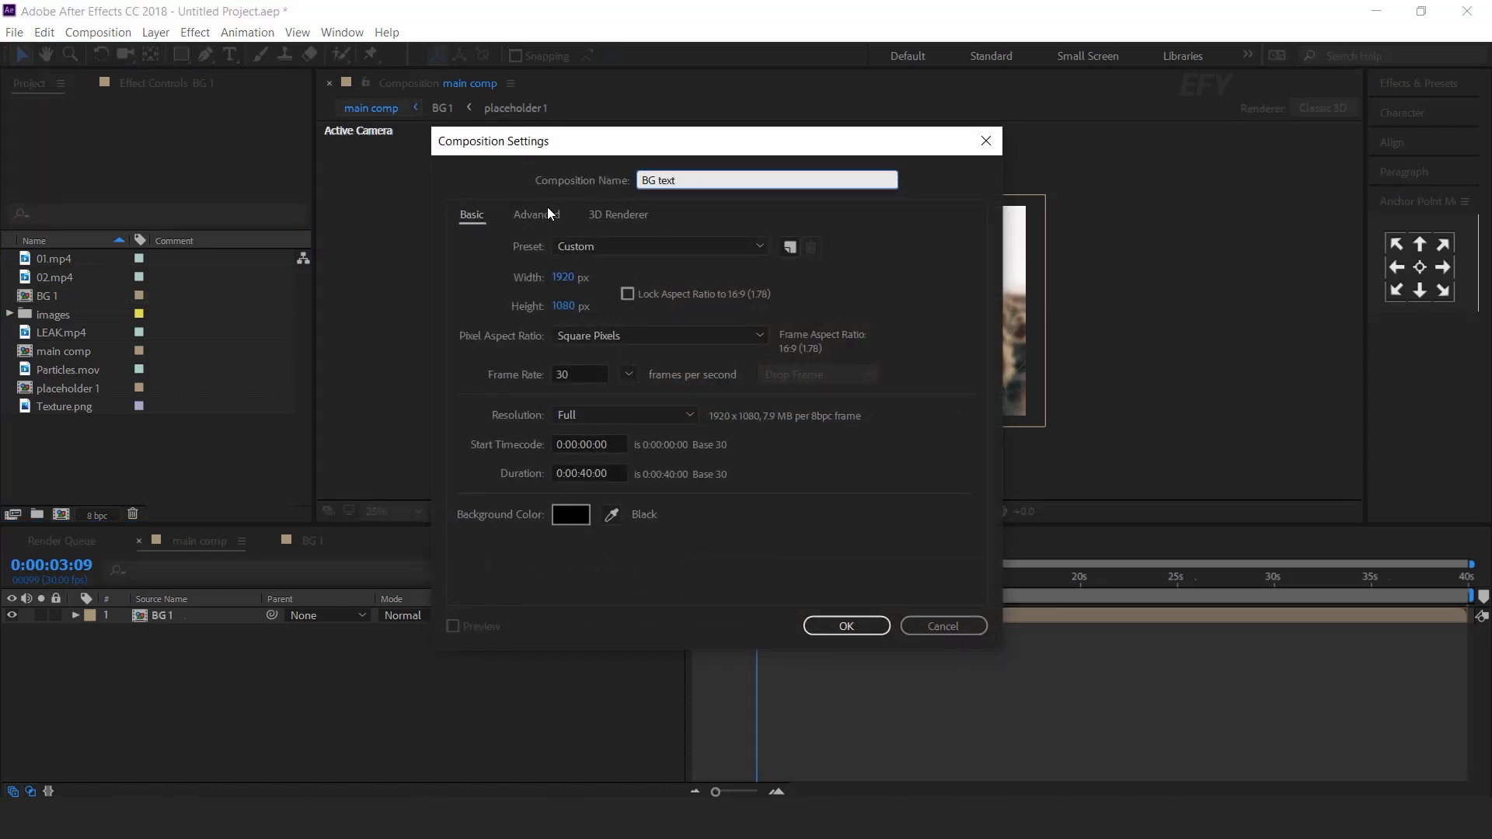
click(563, 277)
text(1000)
key(Tab)
text(1000)
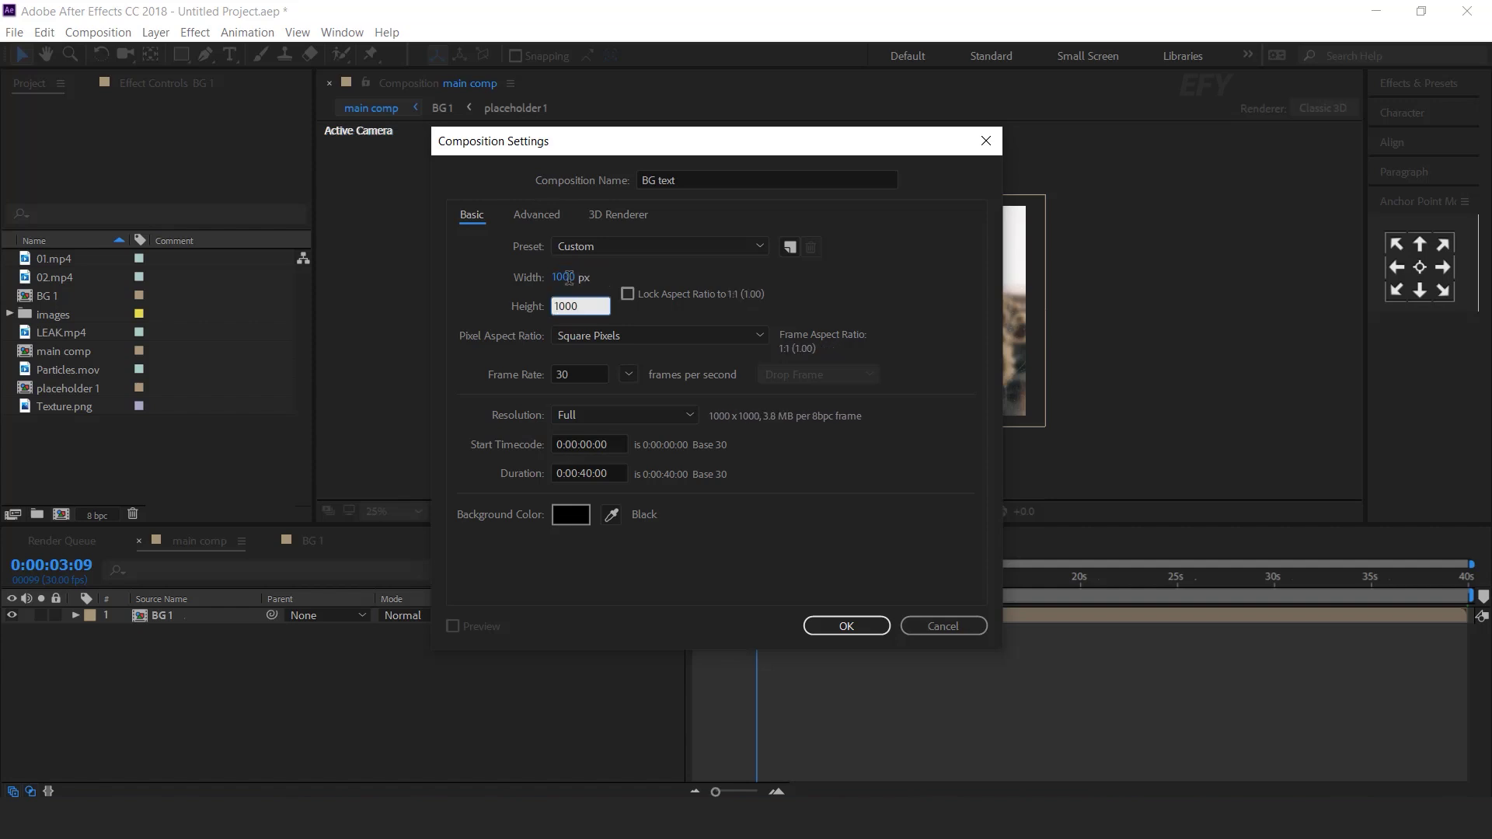
click(845, 625)
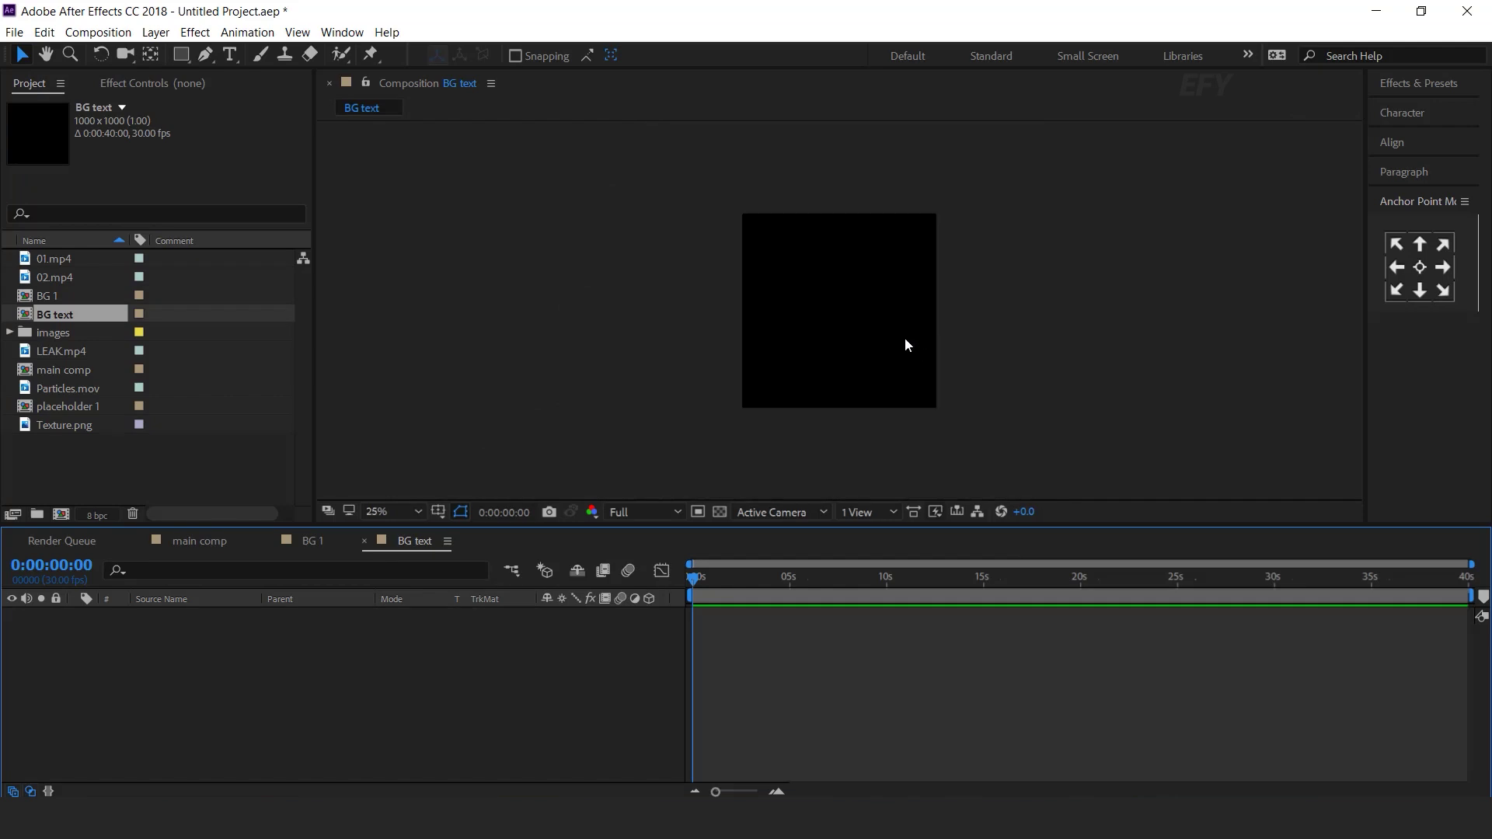
- Add a paragraph of Lorem Ipsum dummy text in Rage Italic at 44 px, filling most of the BG text composition
click(230, 54)
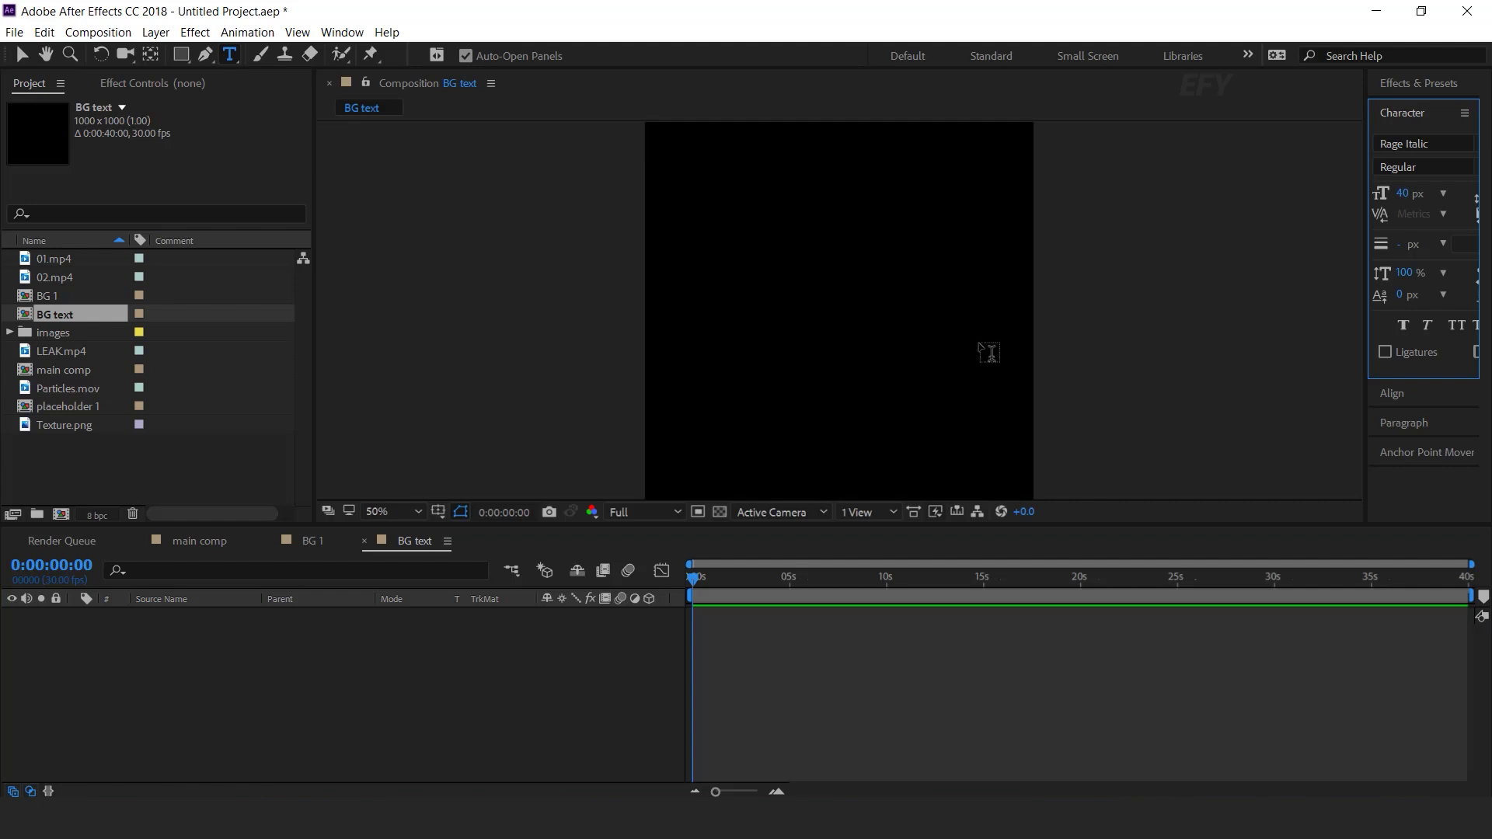
drag(688, 232, 830, 398)
text(Lorem Ipsum is simply dummy text of the printing and typesetting industry. Lorem Ipsum has been the industry's standard dummy text ever since the 1500s, when an unknown printer took a galley of type and scrambled it to make a type specimen book. It has survived not only five centuries, but also the leap into electronic typesetting, remaining essentially unchanged. It was popularised in the 1960s with the release of Letraset sheets containing Lorem Ipsum passages, and more recently with desktop publishing software like Aldus PageMaker including versions of Lorem Ipsum.)
key(Escape)
key(v)
drag(788, 286, 789, 281)
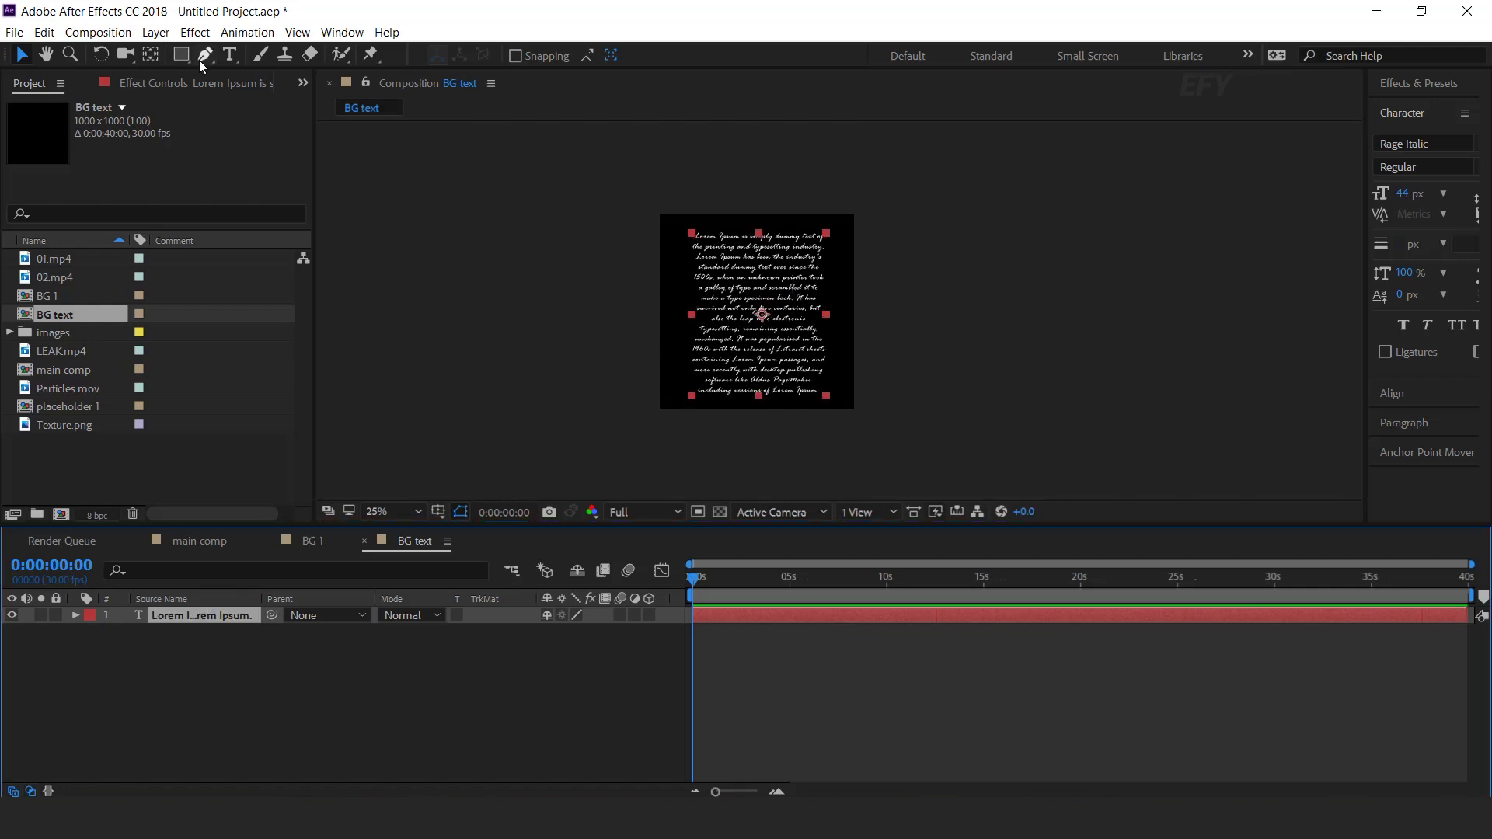
- Draw a tall elliptical mask over the centre of the Lorem Ipsum text layer and set its Mask Feather to 300 pixels
drag(180, 54, 256, 100)
drag(716, 237, 809, 386)
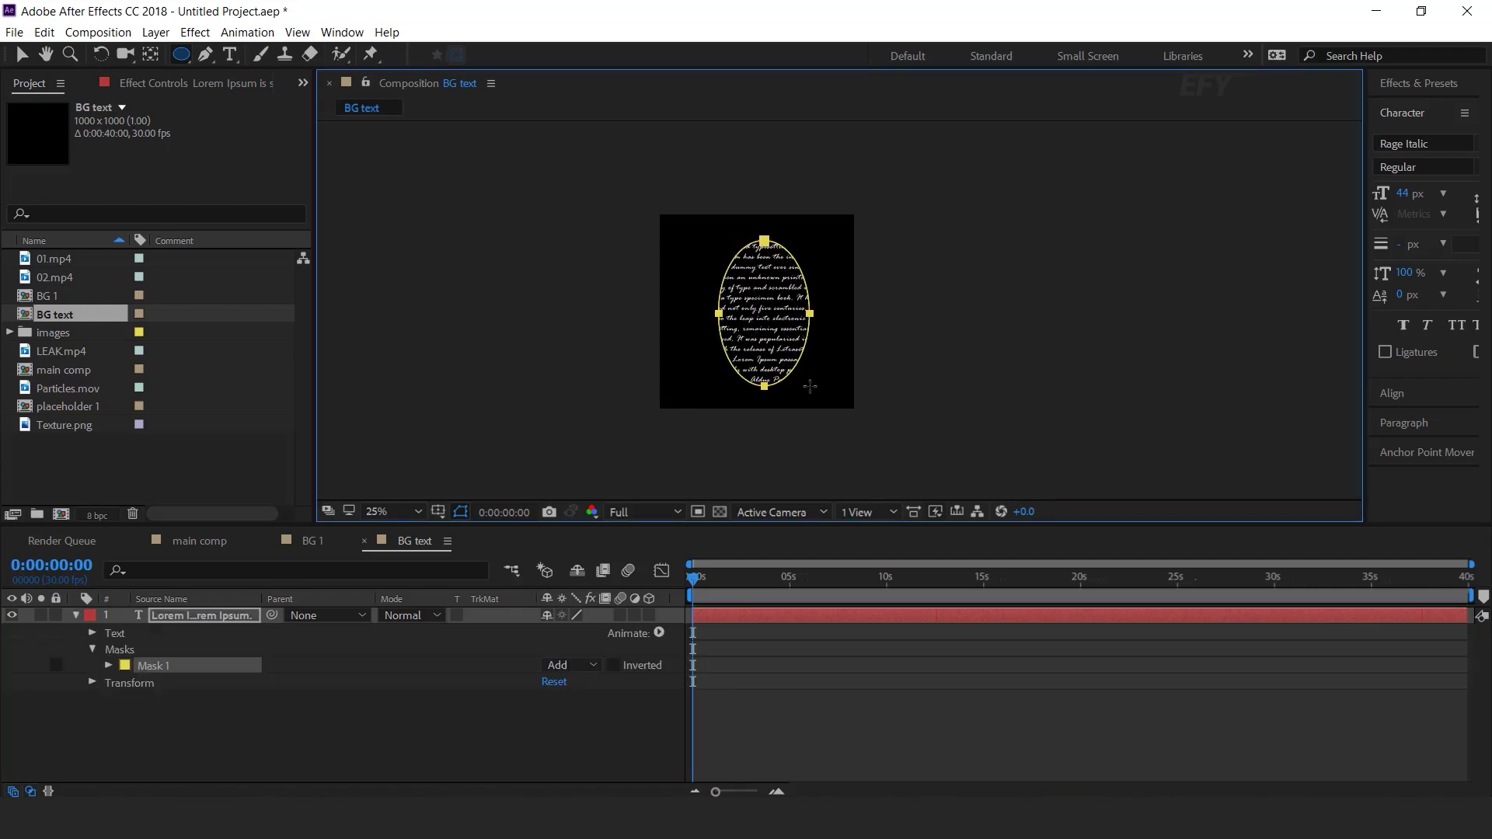
click(109, 666)
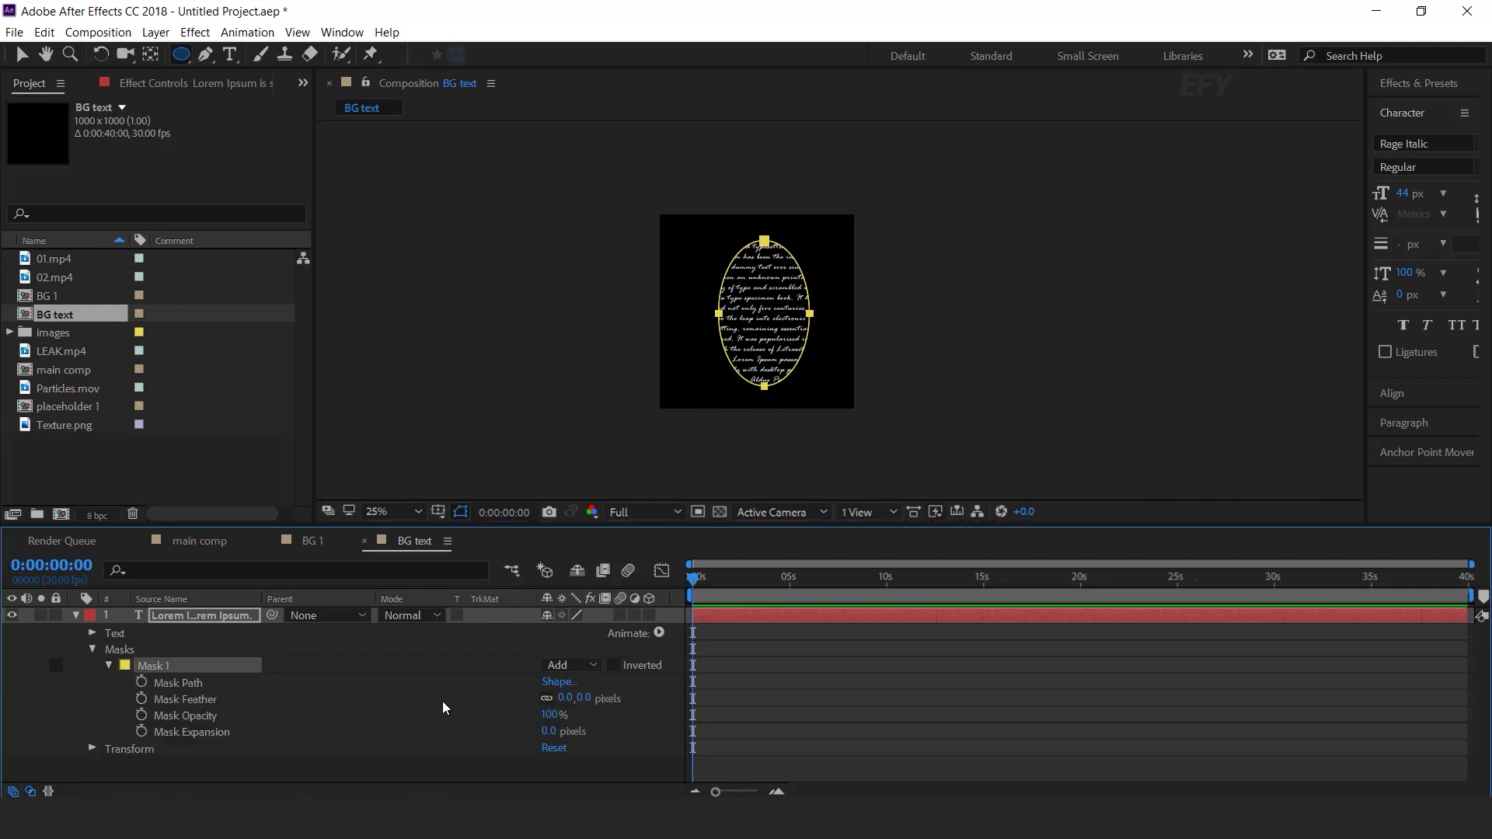
drag(565, 698, 591, 697)
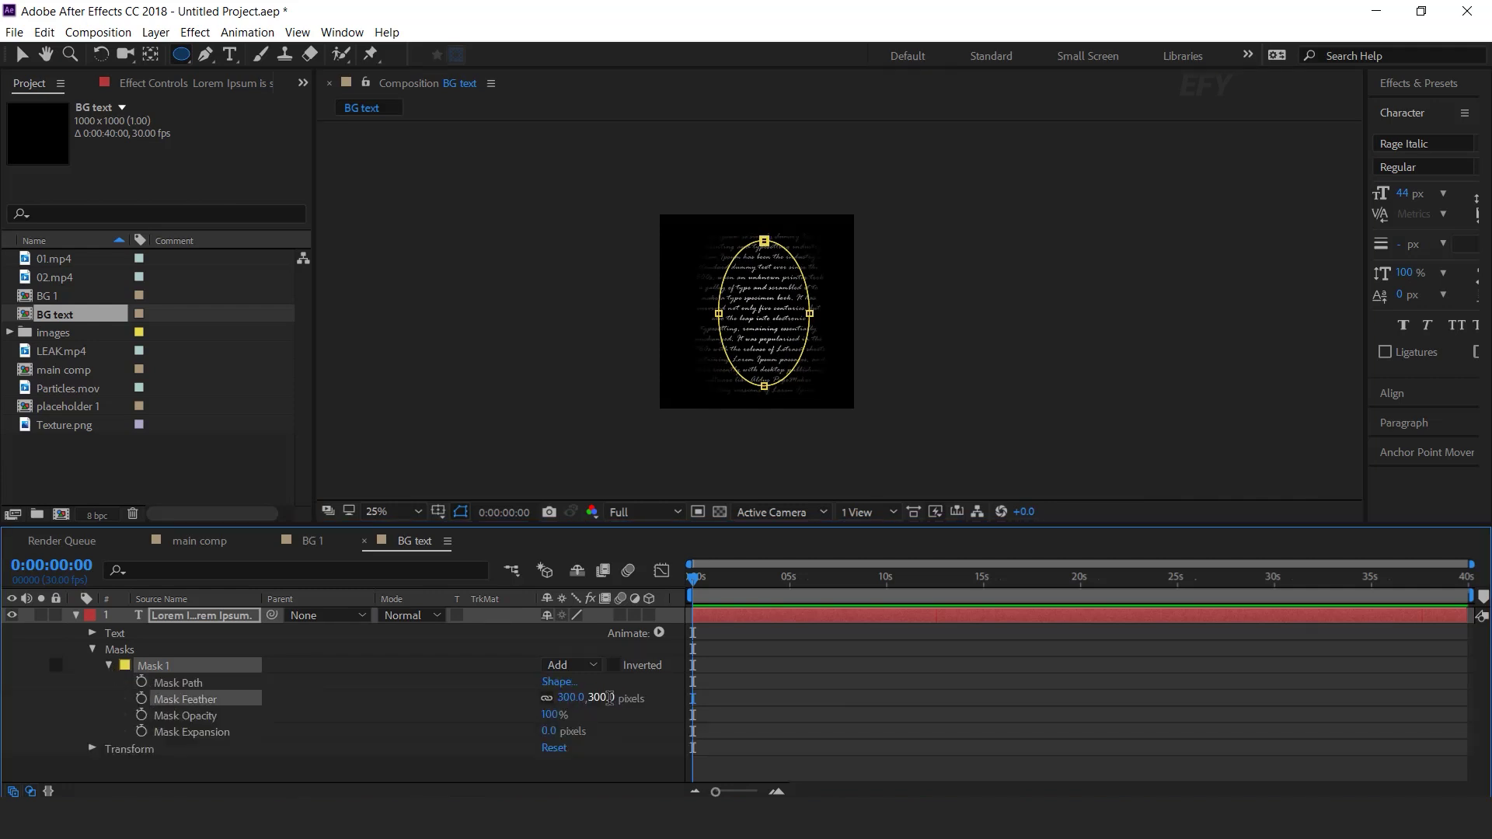
- Add the BG text composition above BG 1 in the main comp and make it a 3D layer
click(75, 615)
click(315, 689)
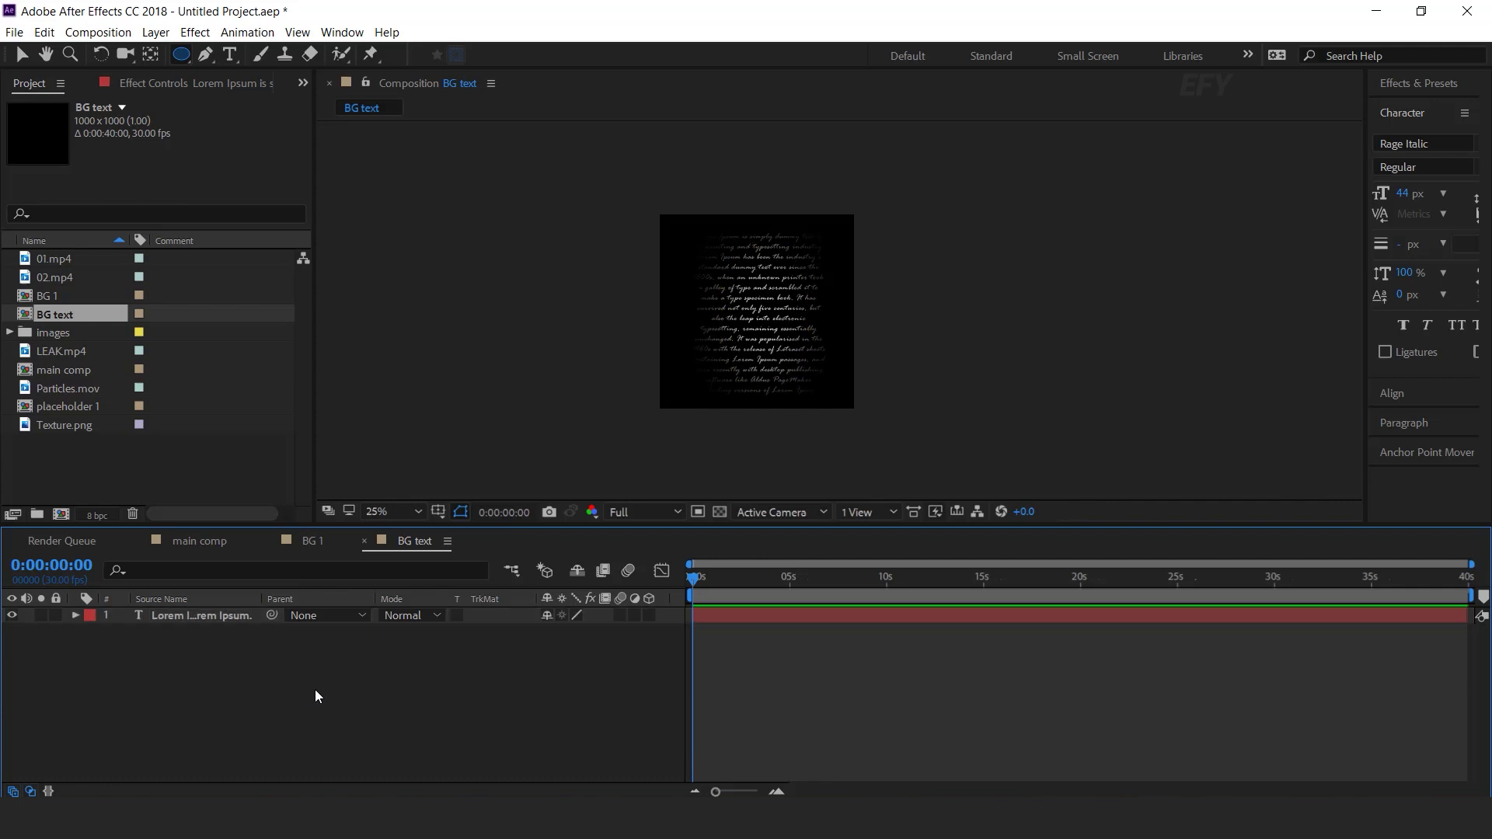
key(v)
scroll(798, 329, up, 2)
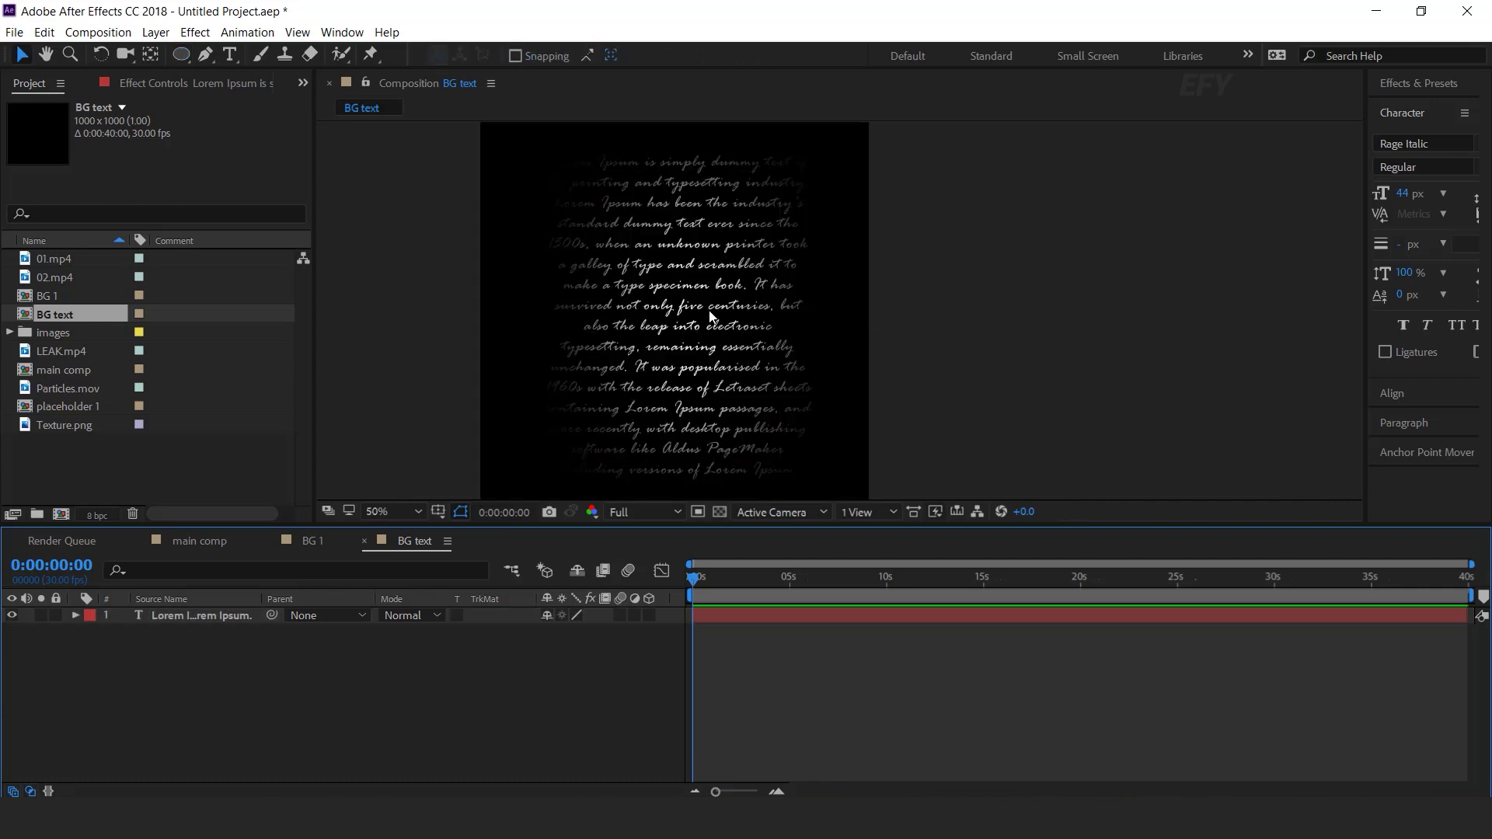
click(199, 541)
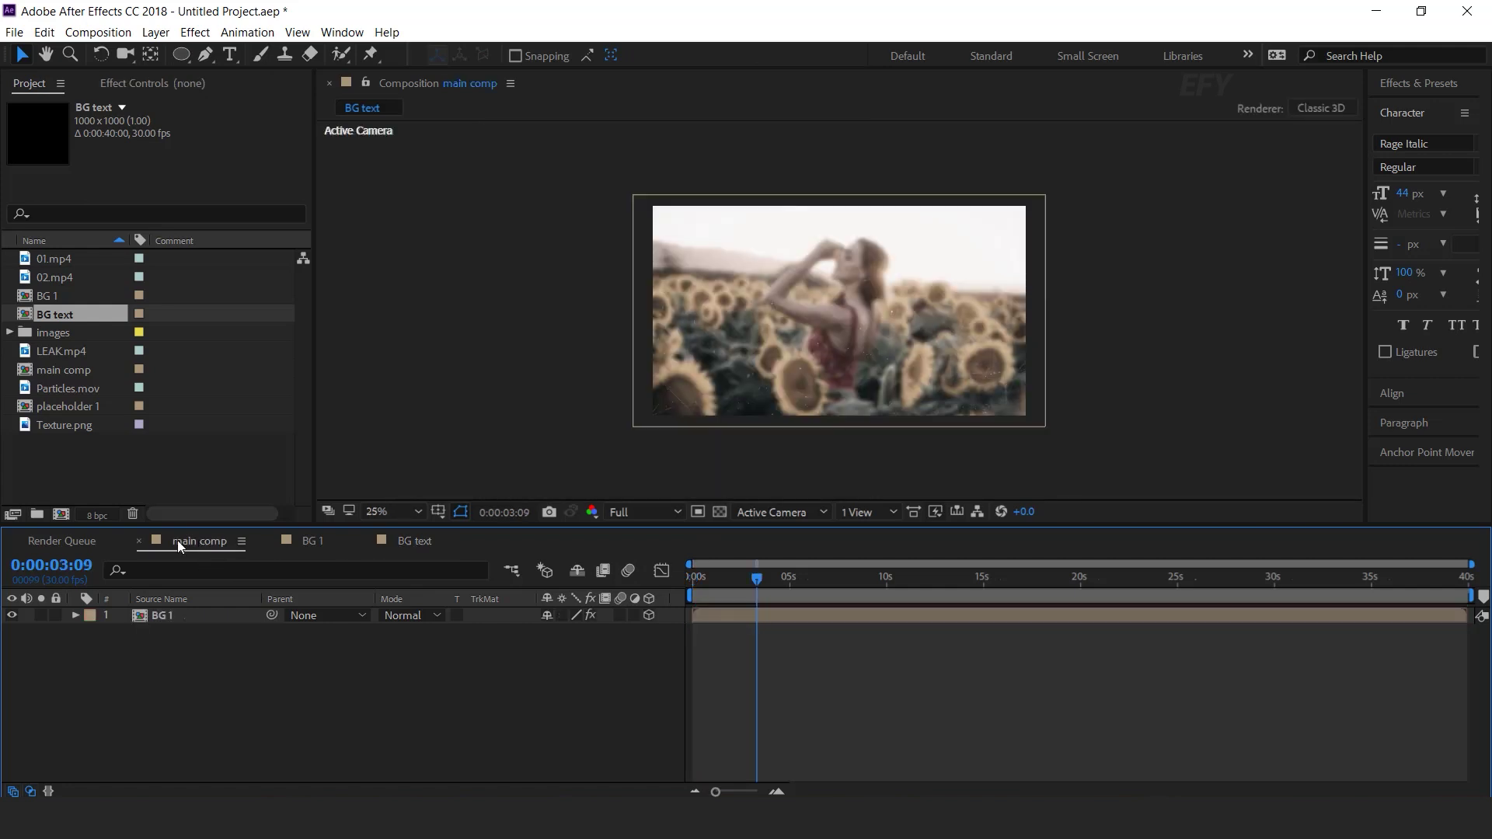
click(97, 467)
click(22, 315)
drag(25, 321, 221, 617)
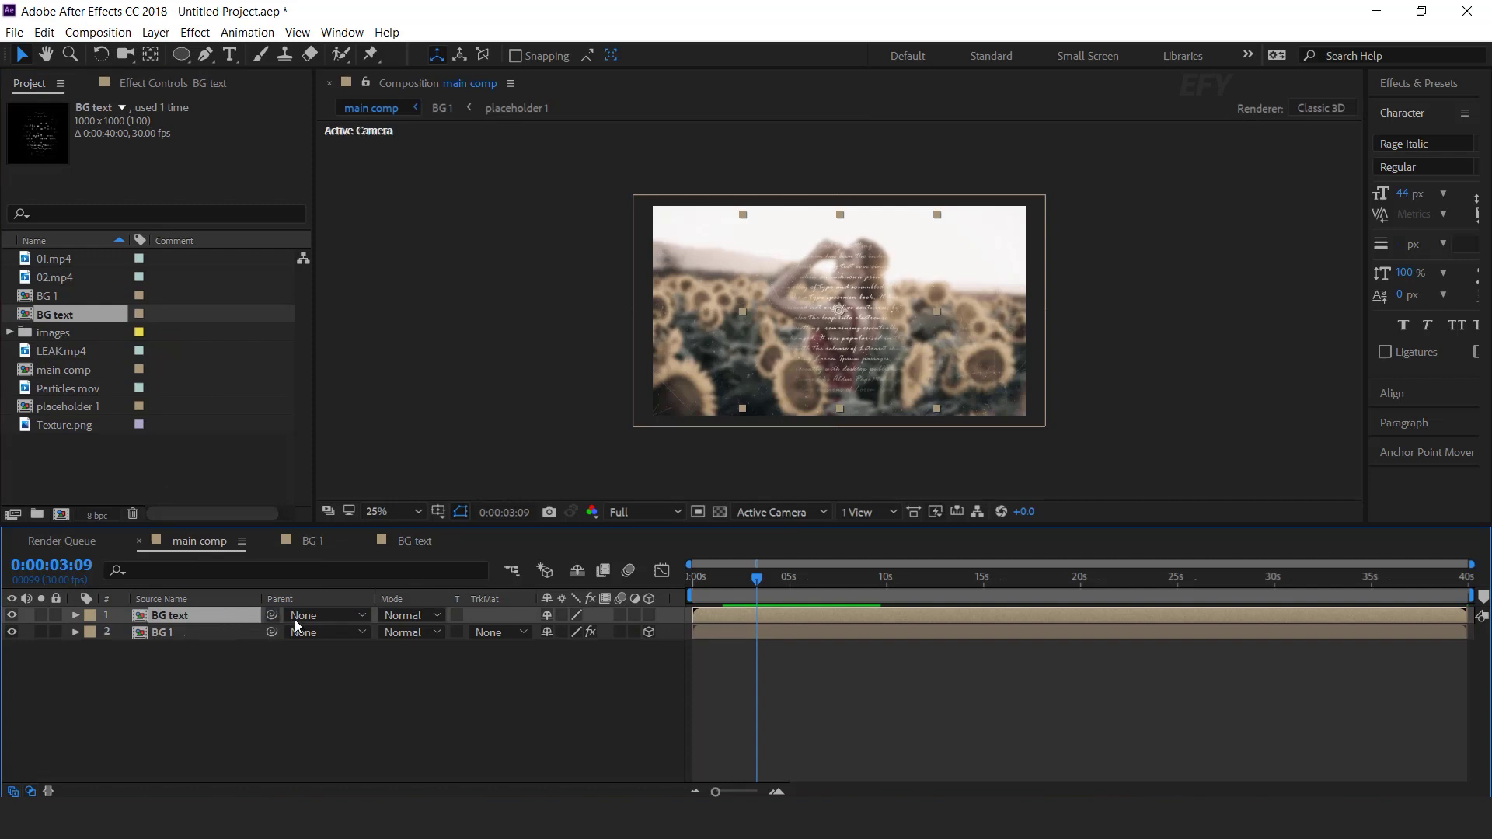
click(650, 615)
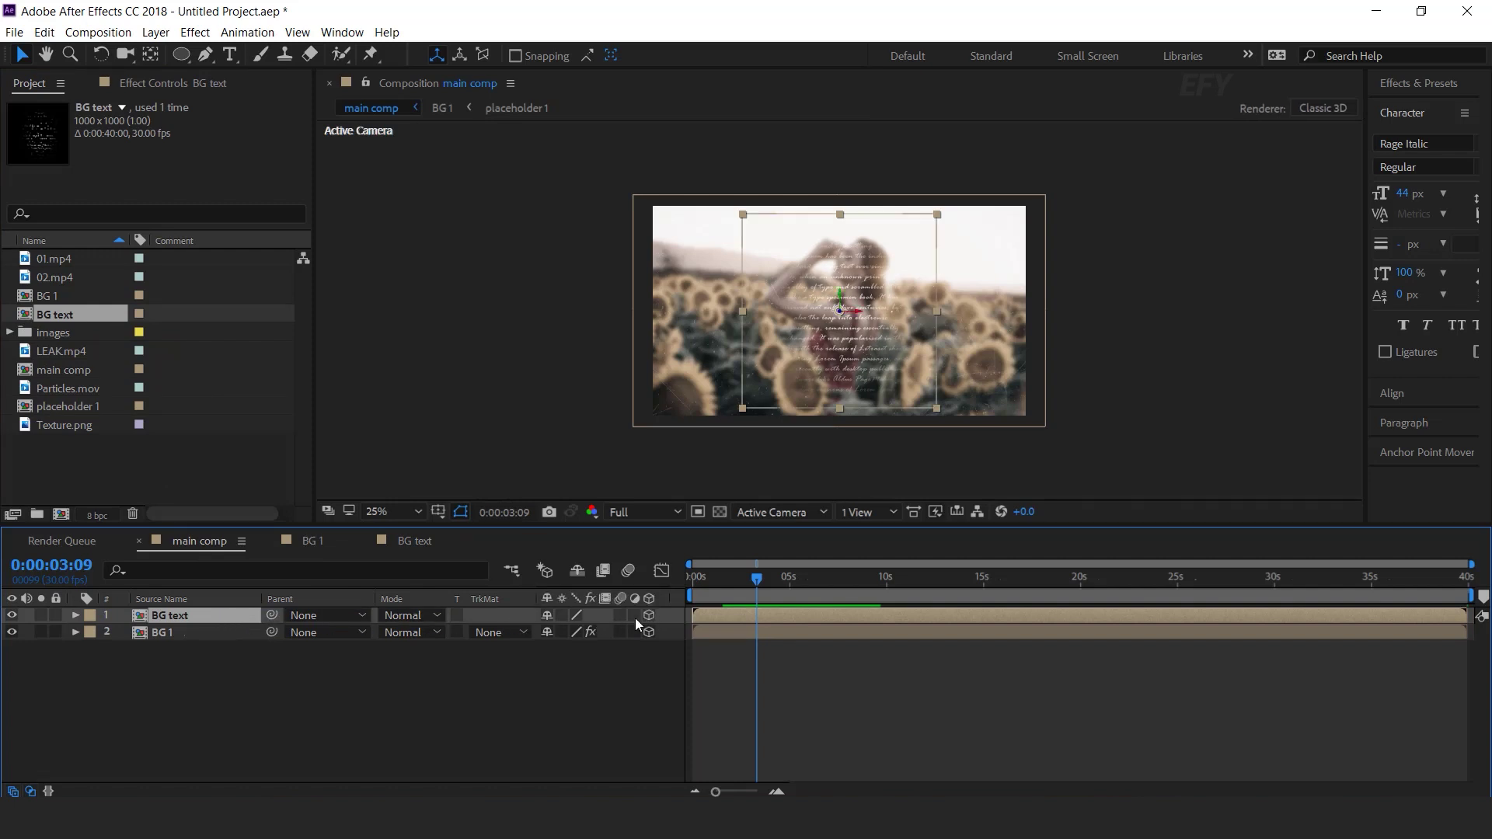
- Using a two-view layout, move BG text back in depth and to the picture's lower right, and set its Y Rotation to 22°
click(866, 512)
click(894, 548)
drag(588, 356, 614, 288)
drag(1182, 320, 1236, 342)
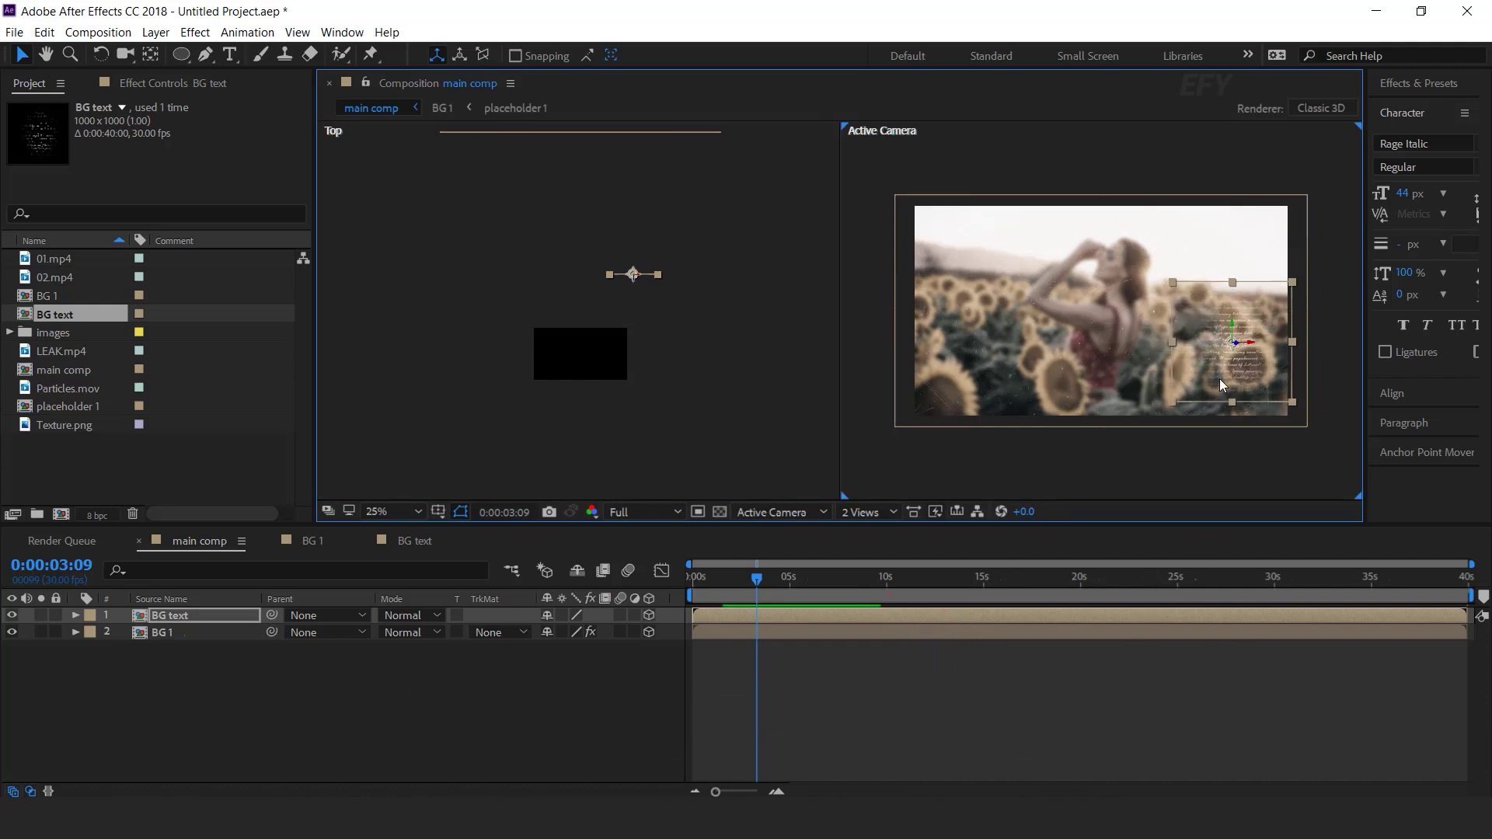
key(r)
drag(574, 666, 590, 662)
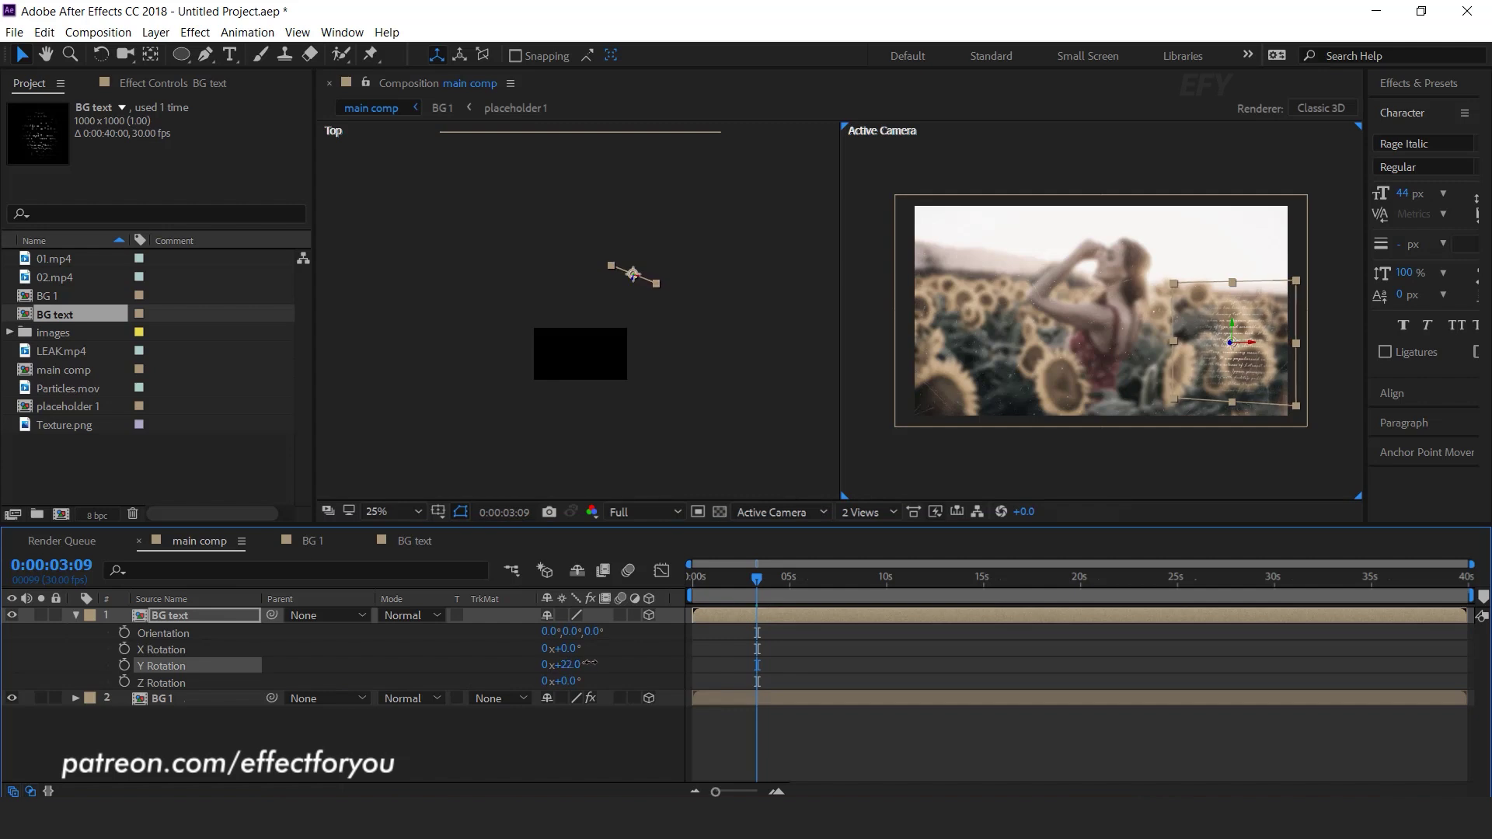
- Duplicate the BG text layer, move the copy to the picture's upper left and set its Y Rotation to -30°
click(185, 614)
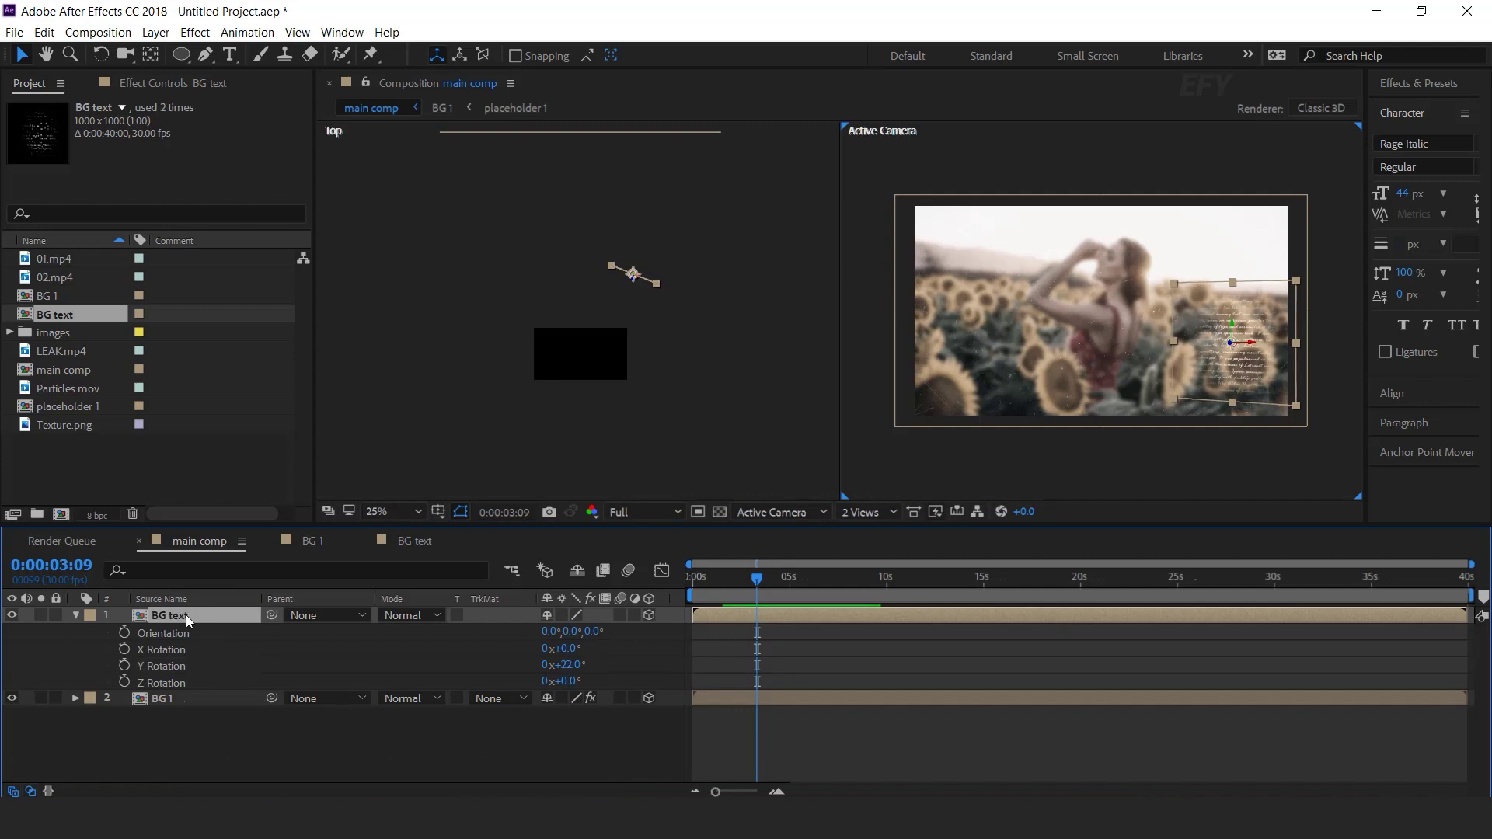
key(ctrl+d)
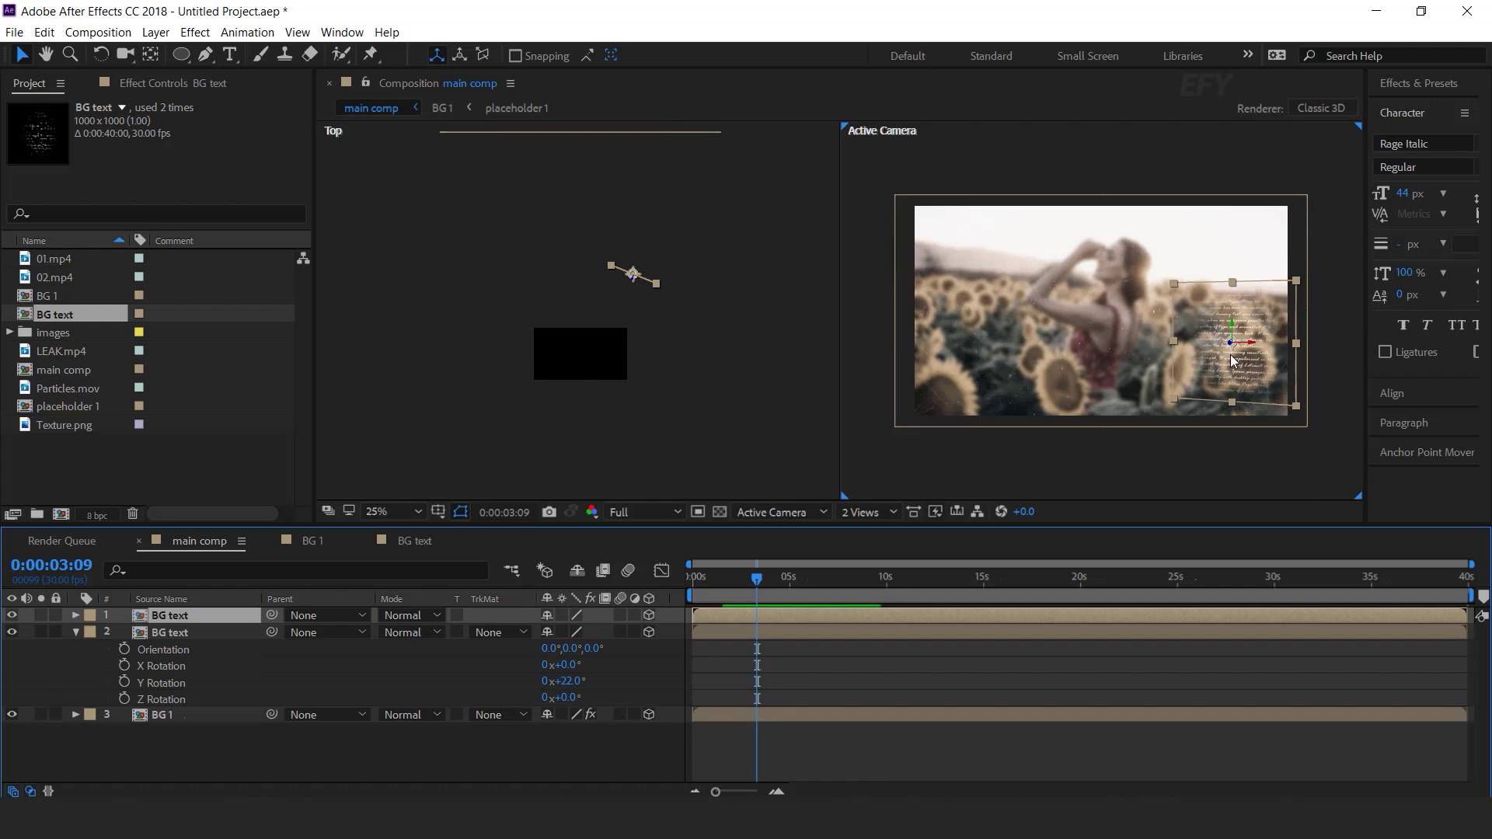
drag(1252, 347, 1000, 248)
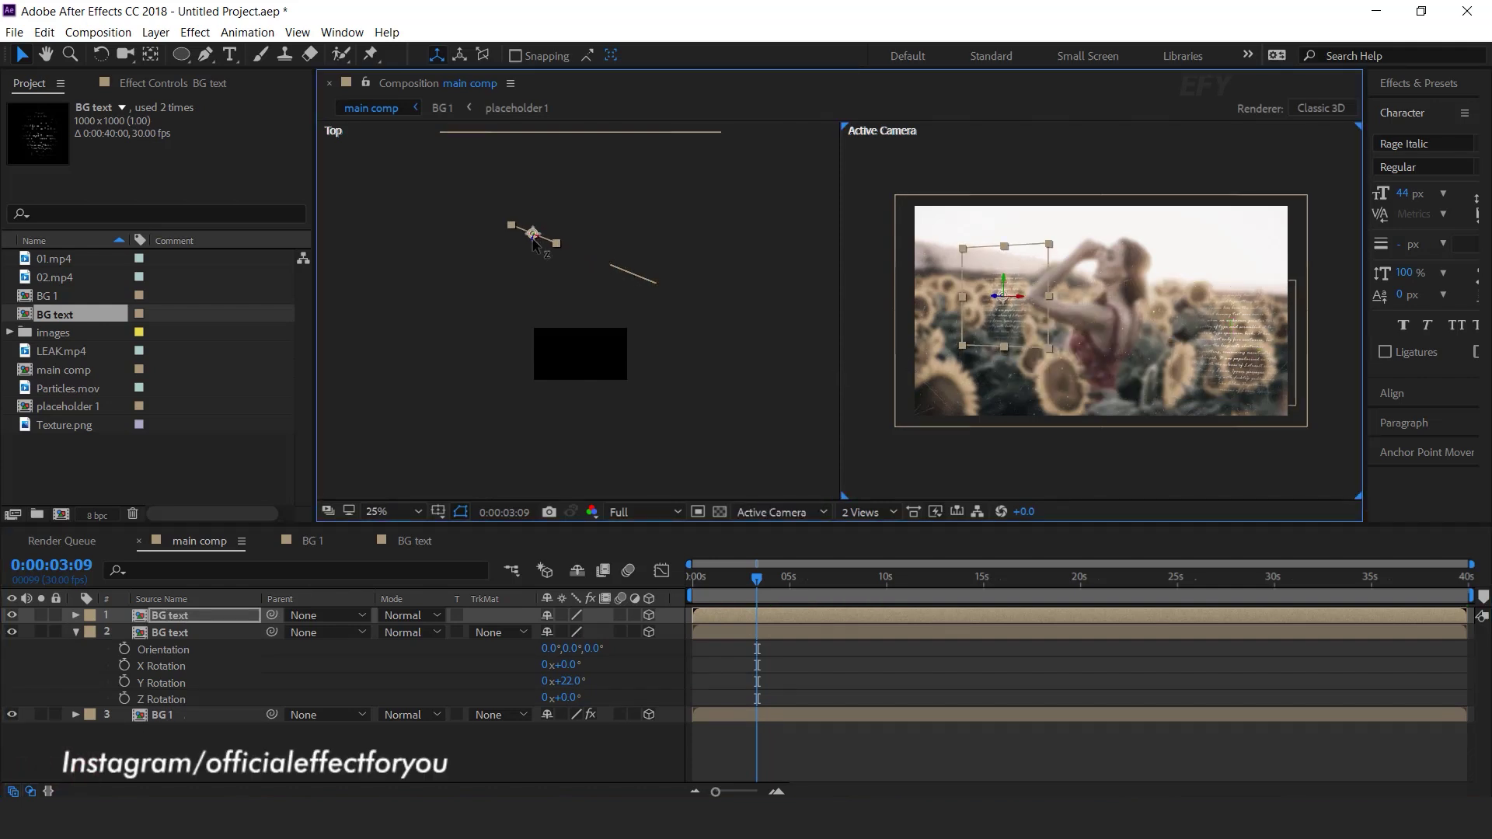
drag(534, 242, 509, 289)
key(r)
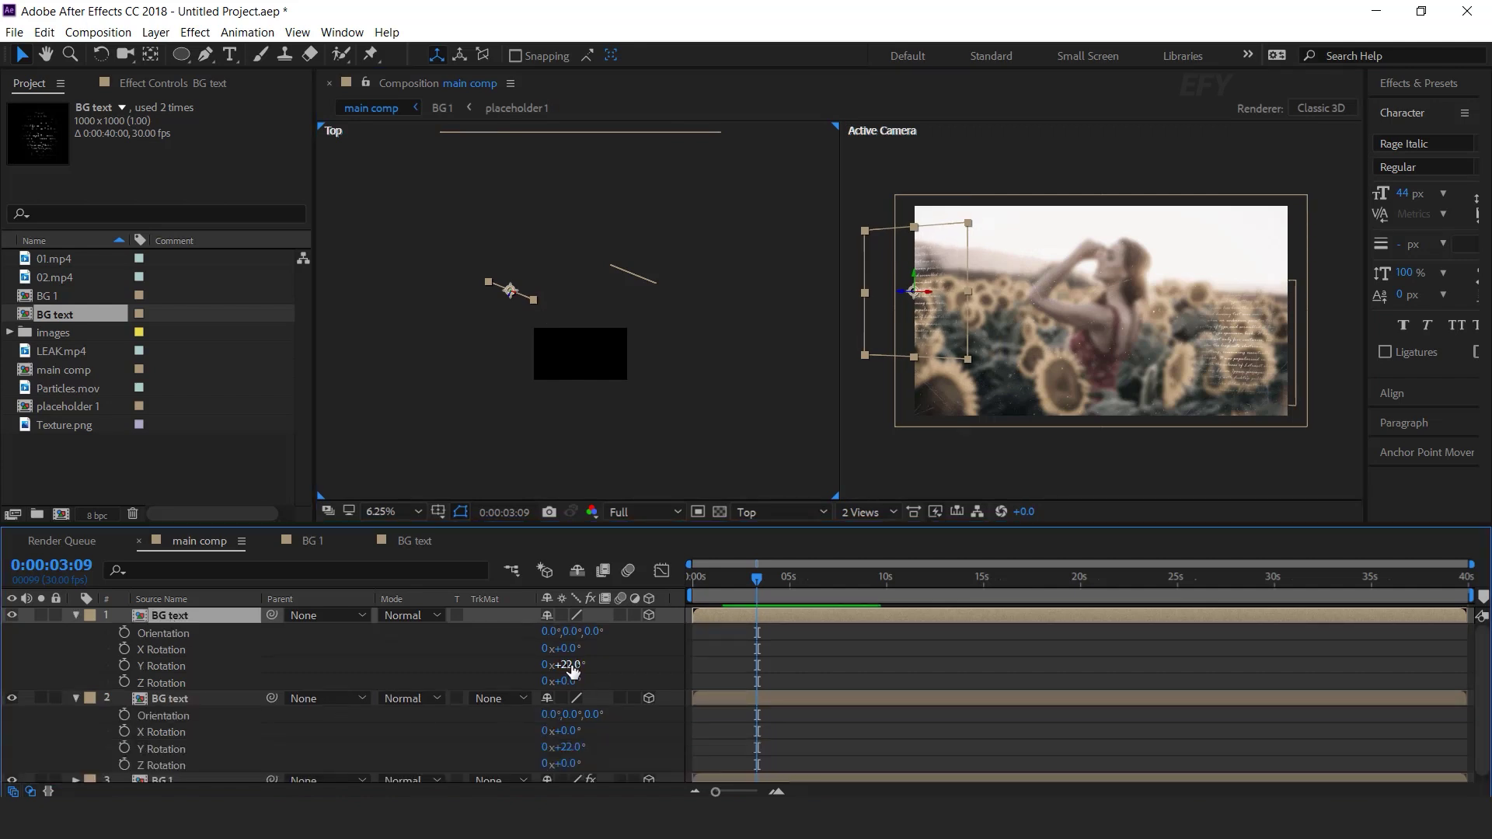
drag(572, 668, 525, 665)
drag(935, 292, 954, 246)
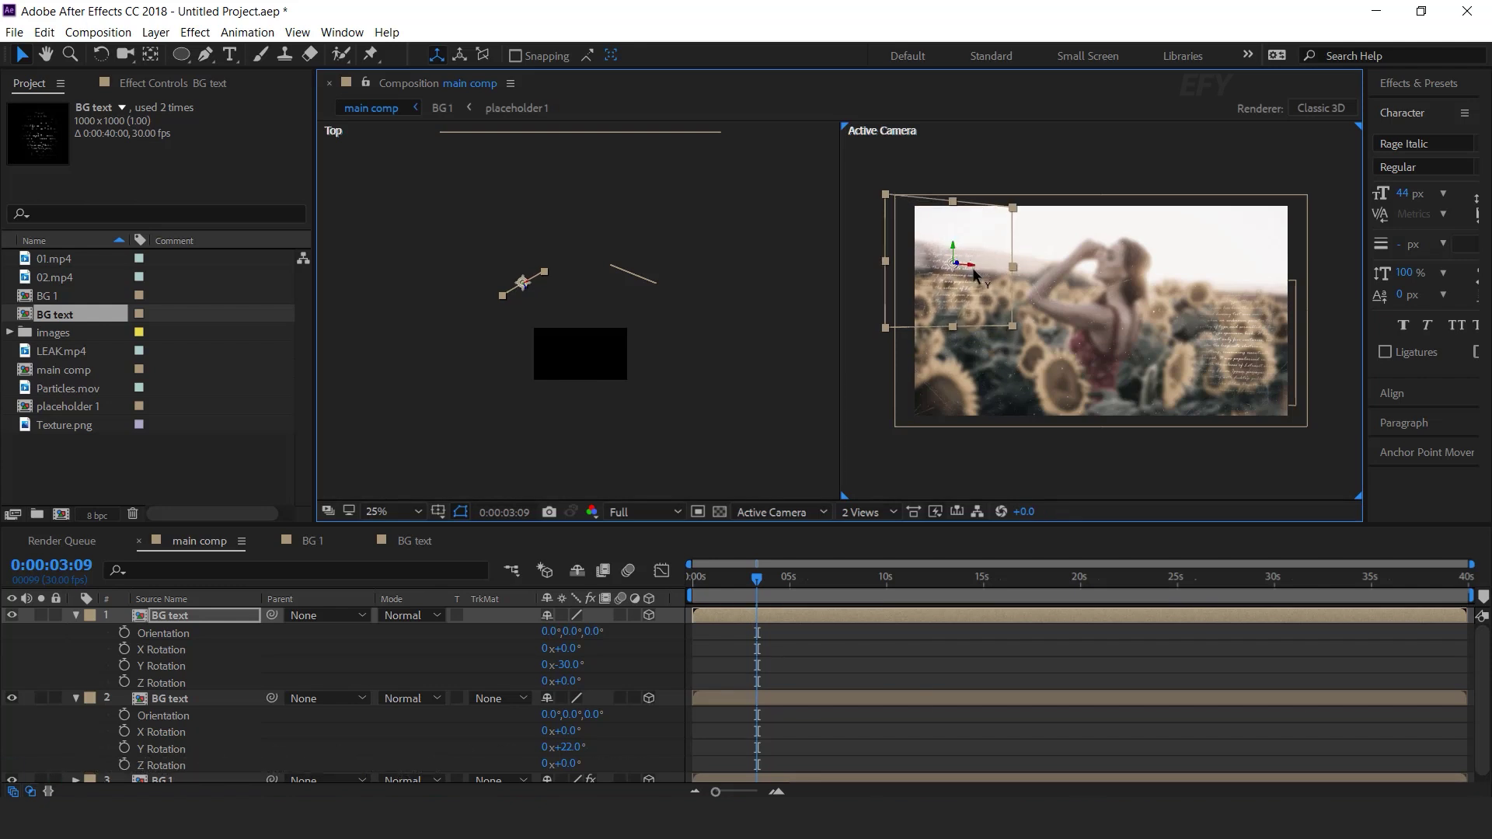
- Nudge the lower-right BG text layer slightly down and return to a single Active Camera view
click(1238, 328)
drag(1237, 327, 1238, 333)
click(77, 699)
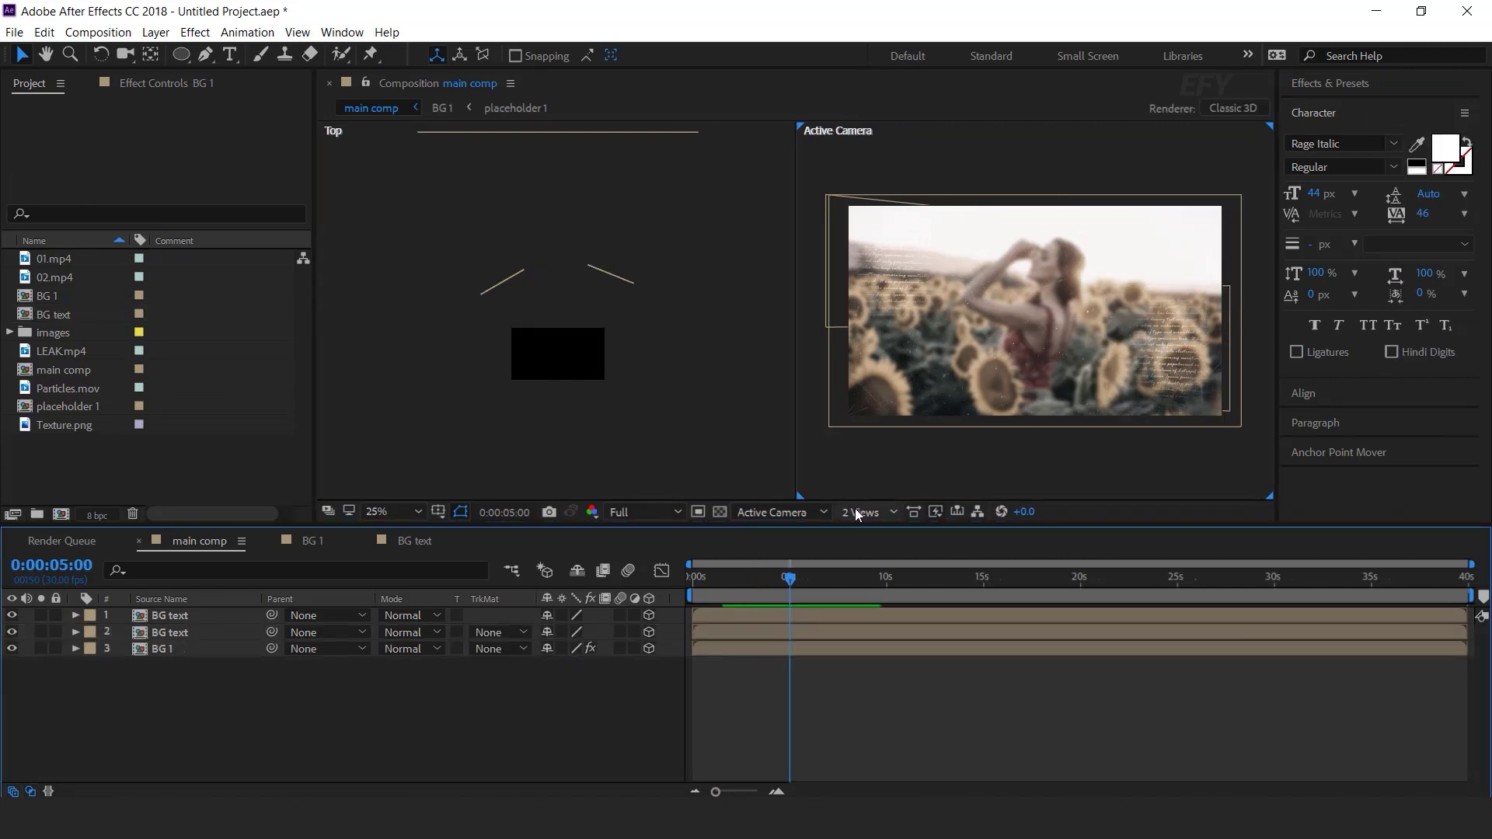
click(867, 512)
click(886, 533)
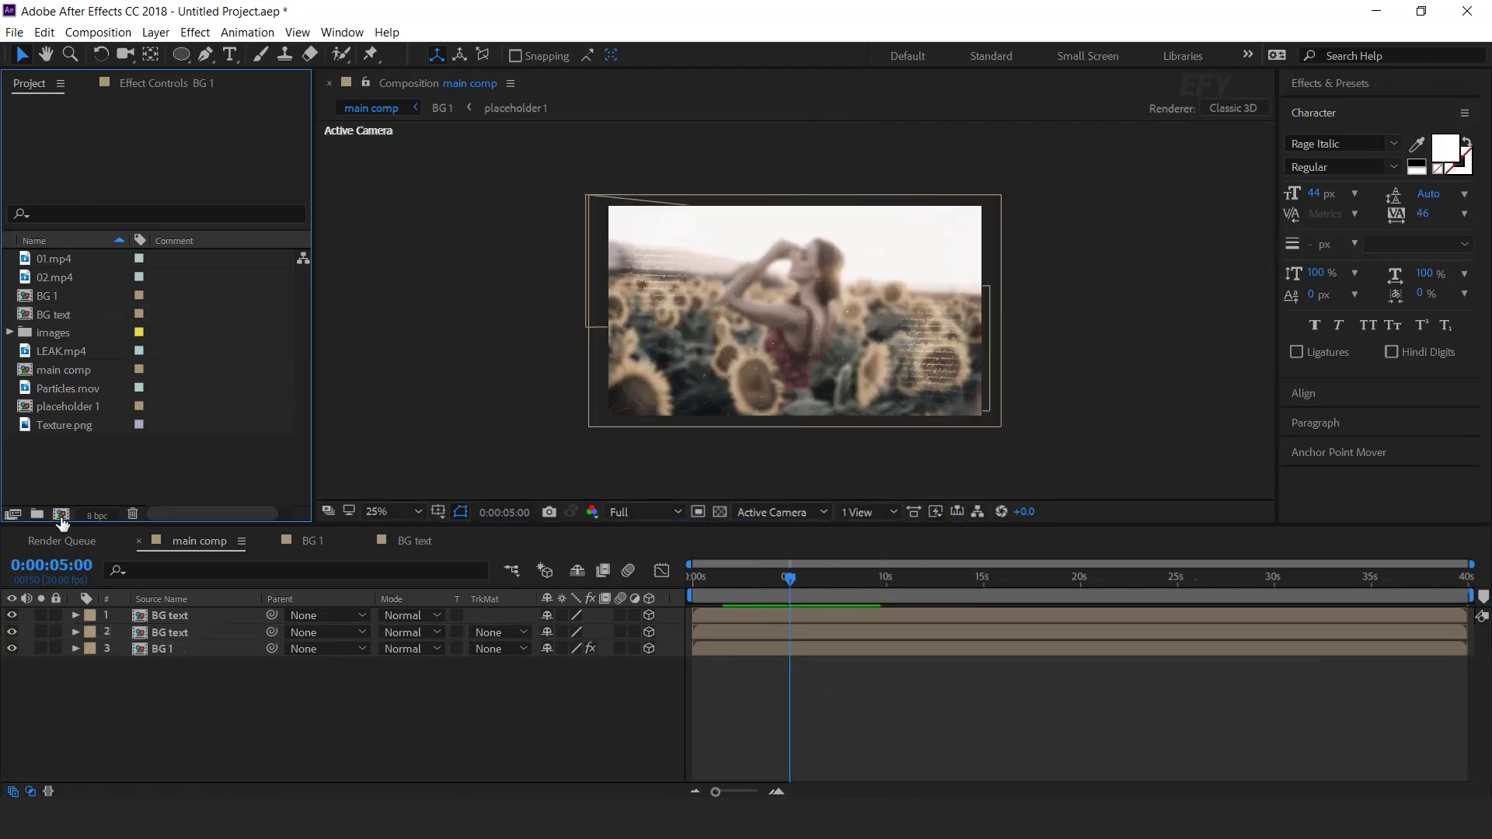
- Create a new composition named "frame 1" at 1920 x 1080 px, 30 fps and 40 seconds long
click(60, 514)
click(575, 277)
text(1920)
key(Tab)
text(1080)
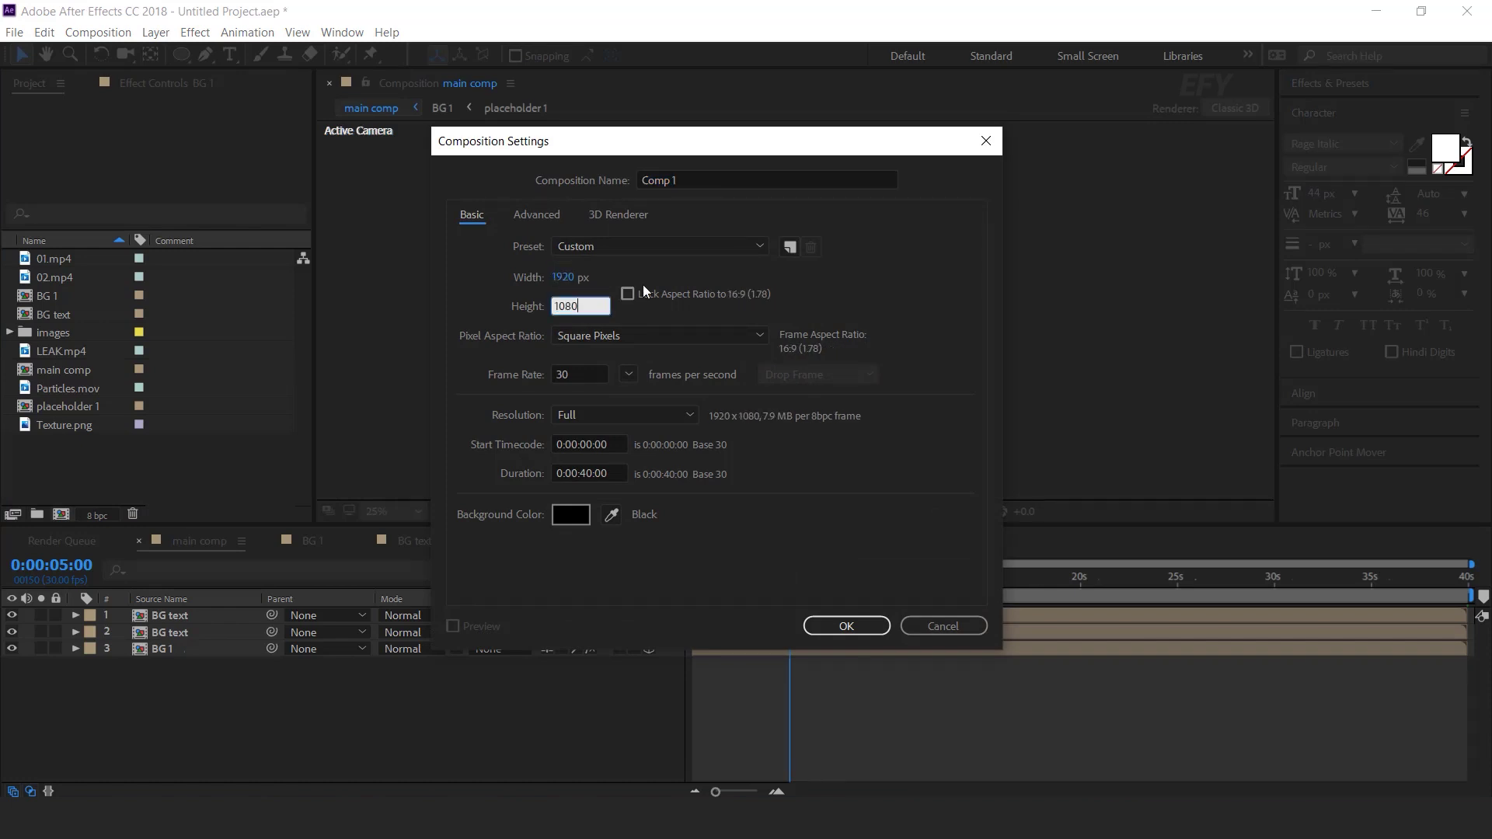
drag(744, 188, 619, 188)
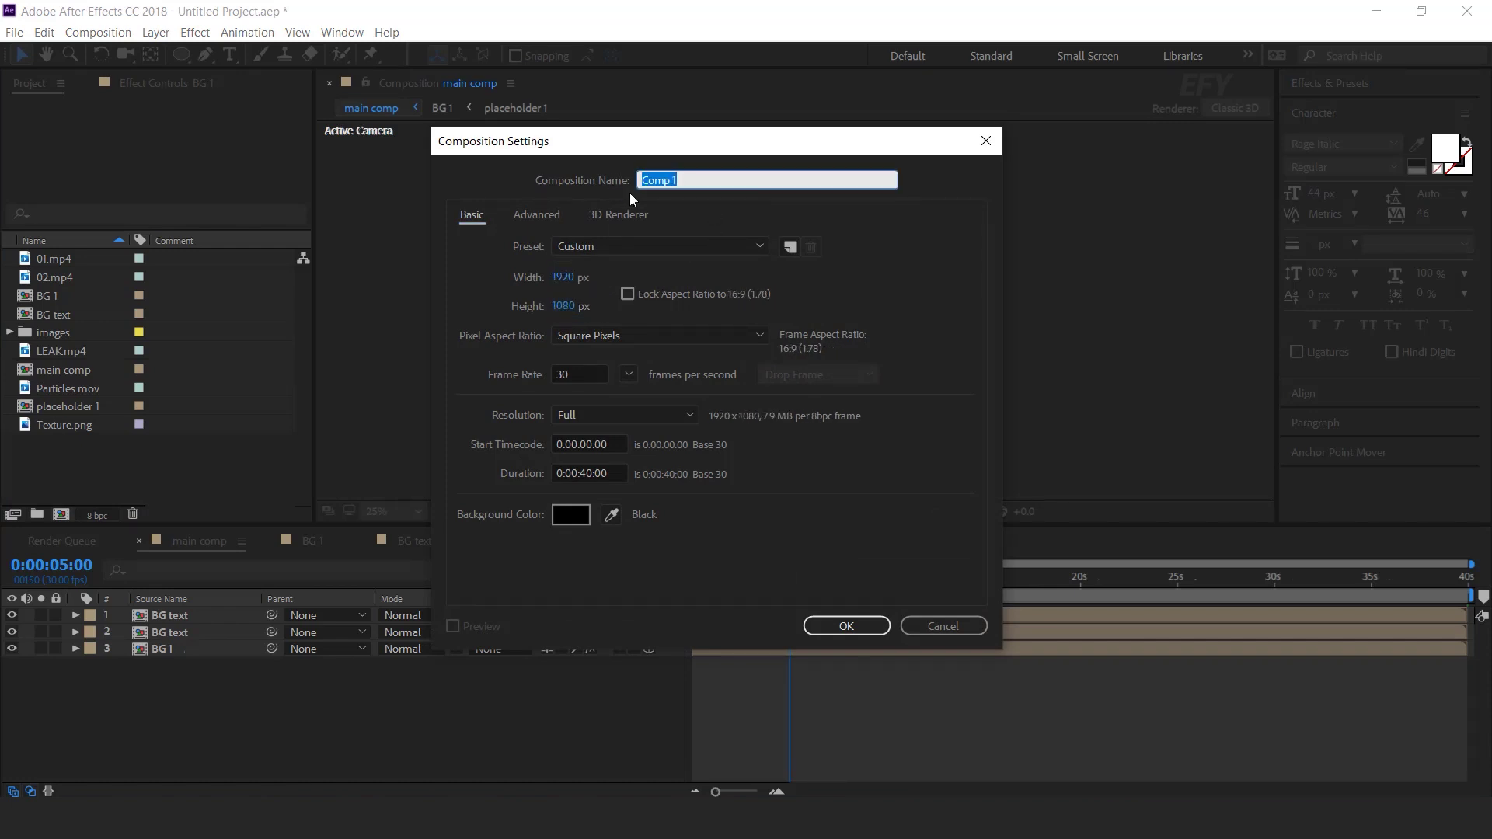
key(Return)
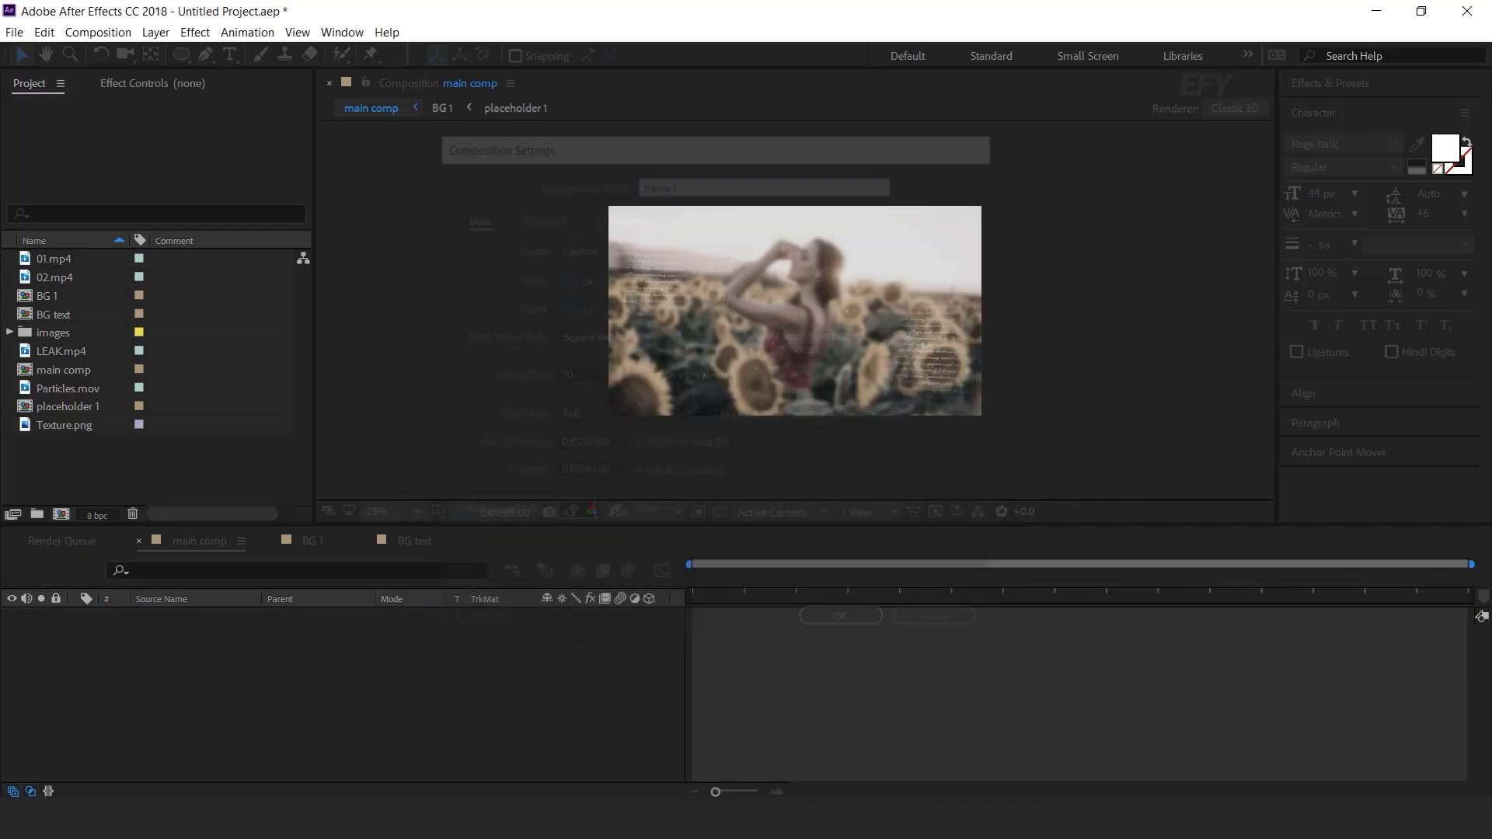
- Add the placeholder 1 composition to frame 1 and scrub through its opening seconds to check the image
click(127, 479)
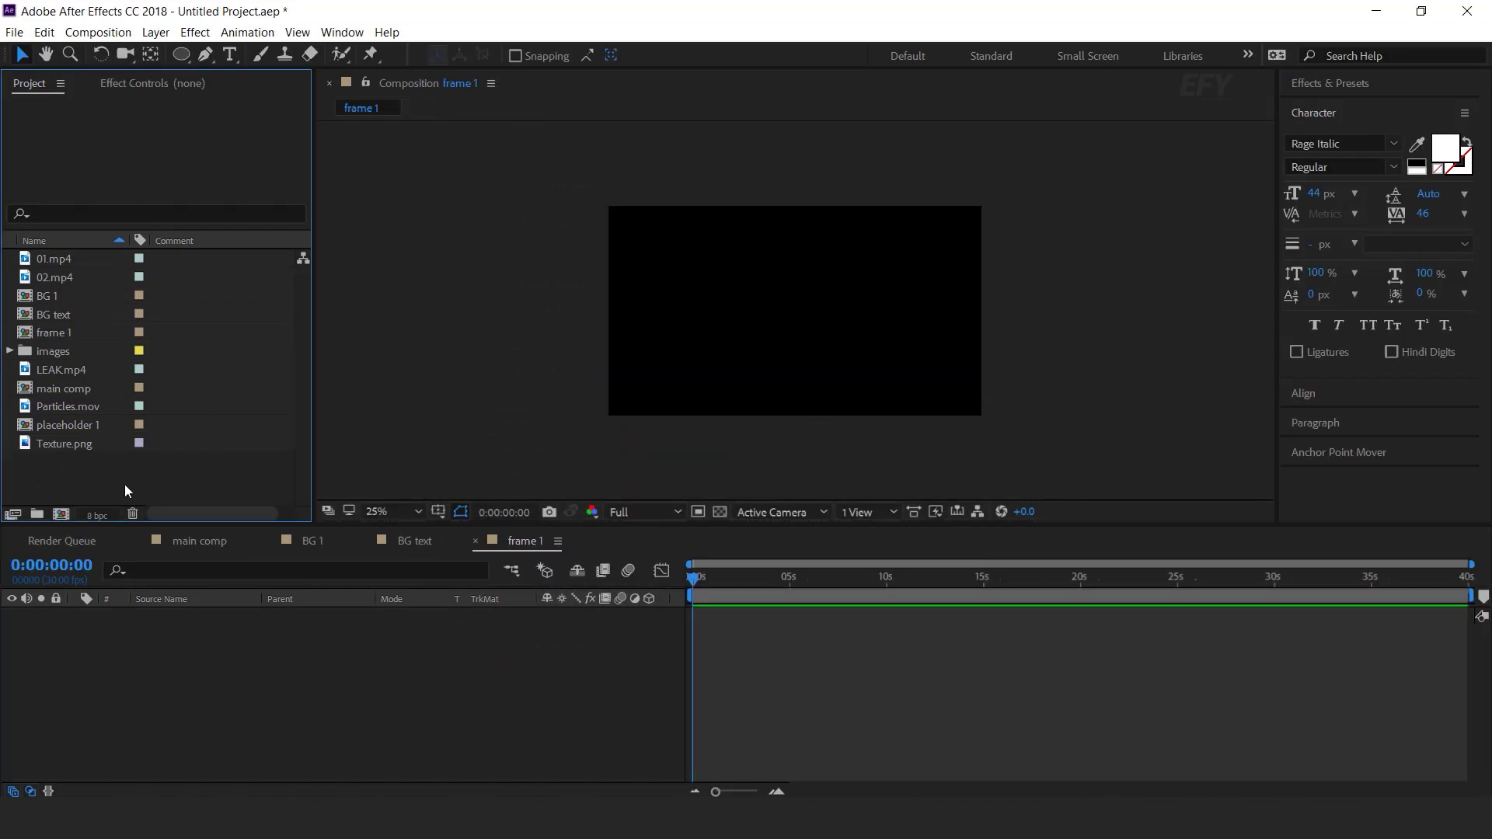
click(91, 429)
drag(78, 424, 211, 731)
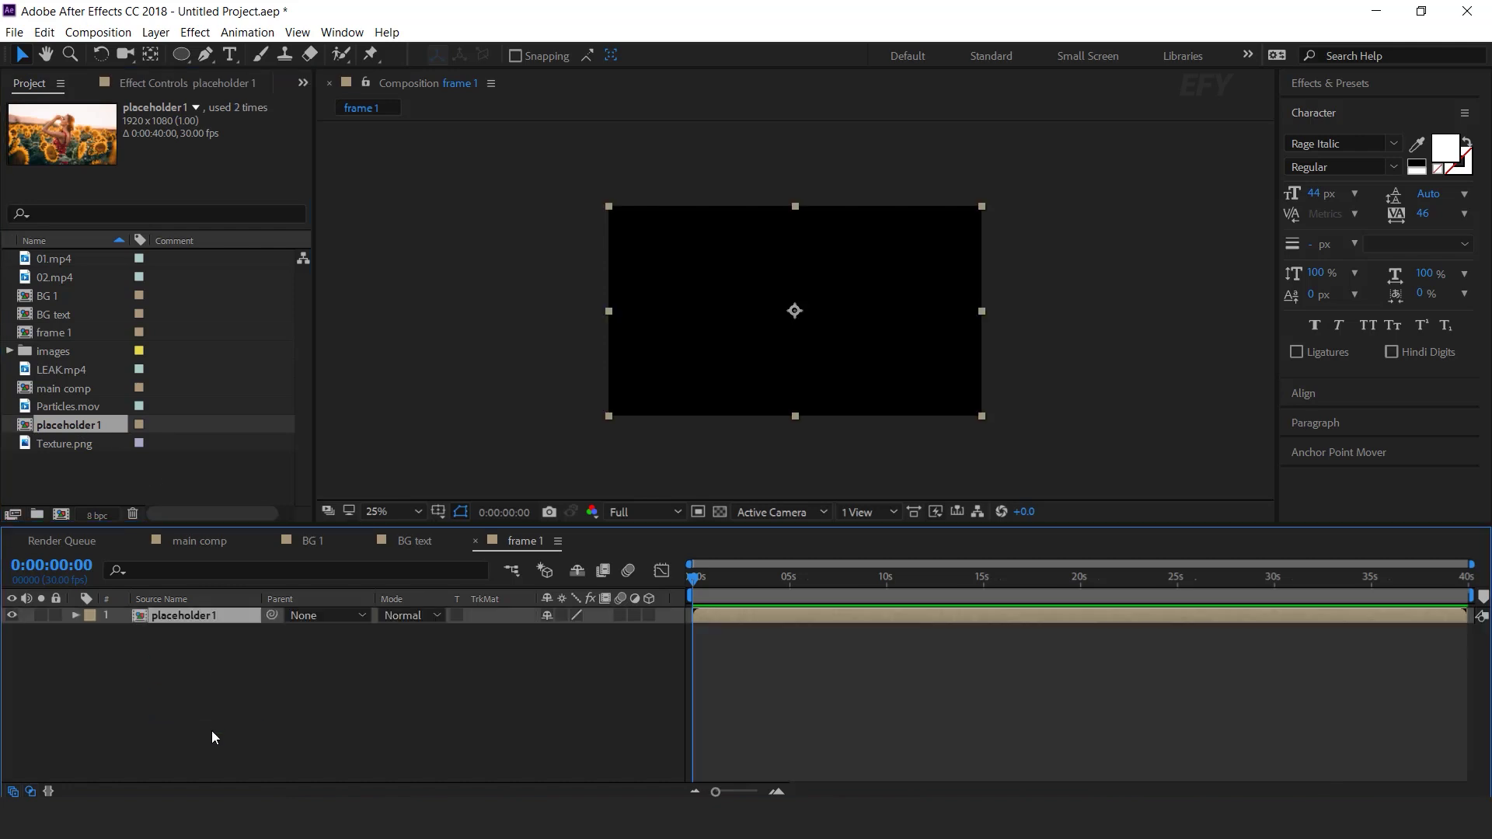
click(706, 577)
drag(839, 581, 684, 591)
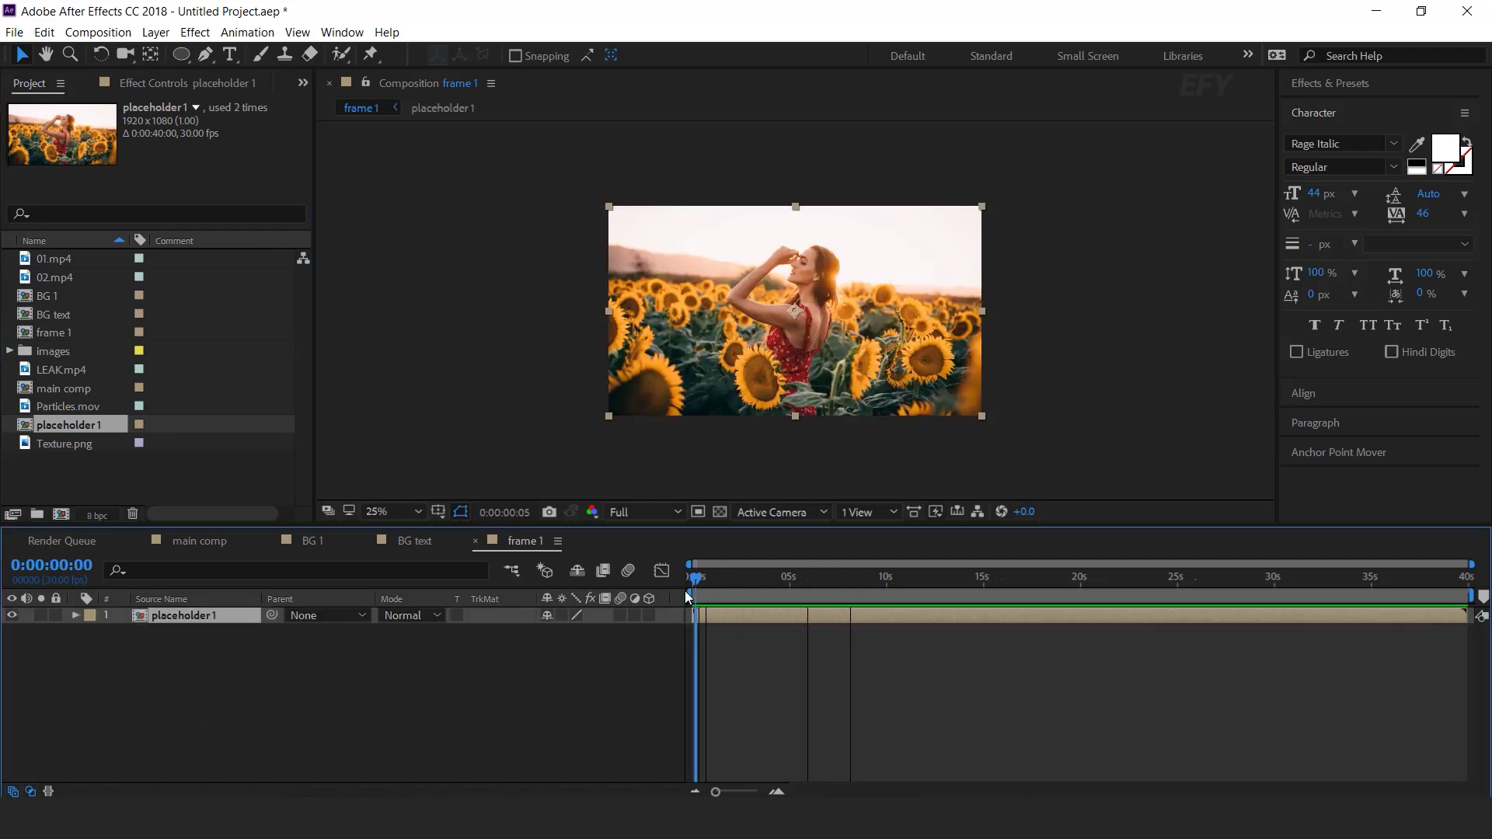
click(286, 651)
- Place 01.mp4 above placeholder 1 in frame 1 and set placeholder 1's track matte to Luma Matte "01.mp4"
click(96, 463)
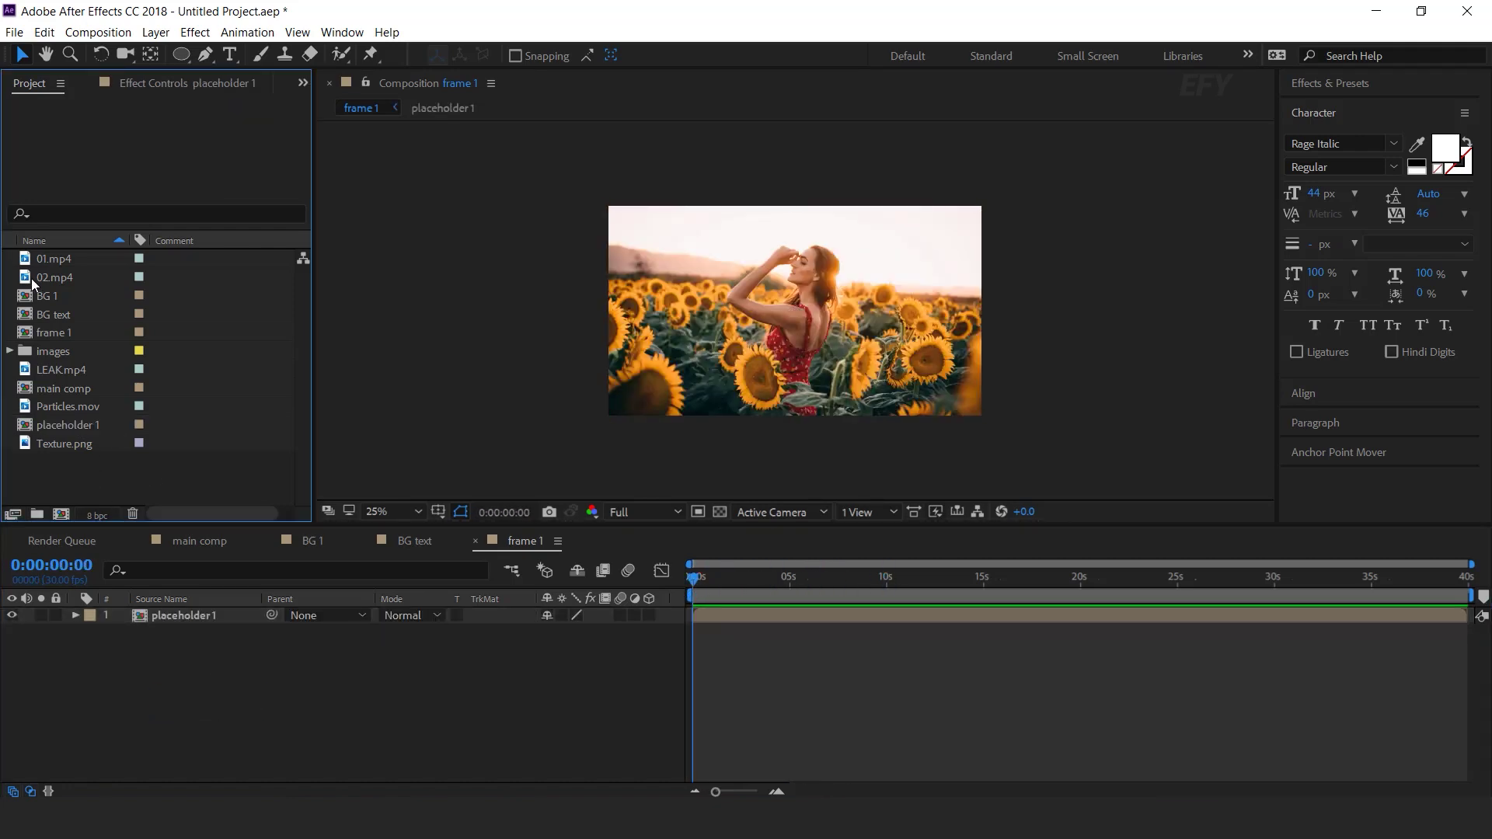
click(75, 261)
drag(105, 271, 210, 614)
drag(706, 581, 707, 581)
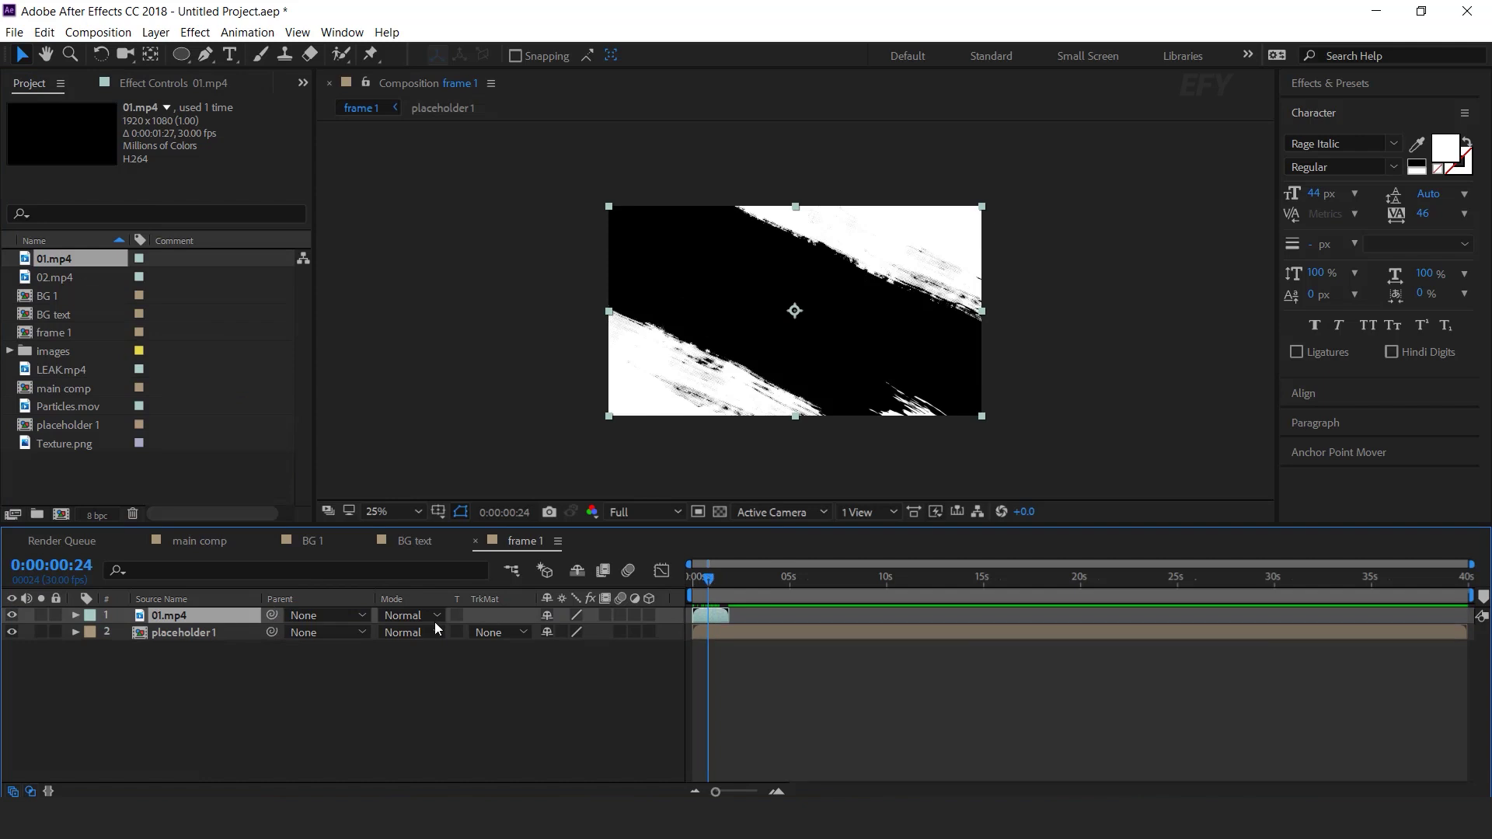
click(180, 633)
click(526, 634)
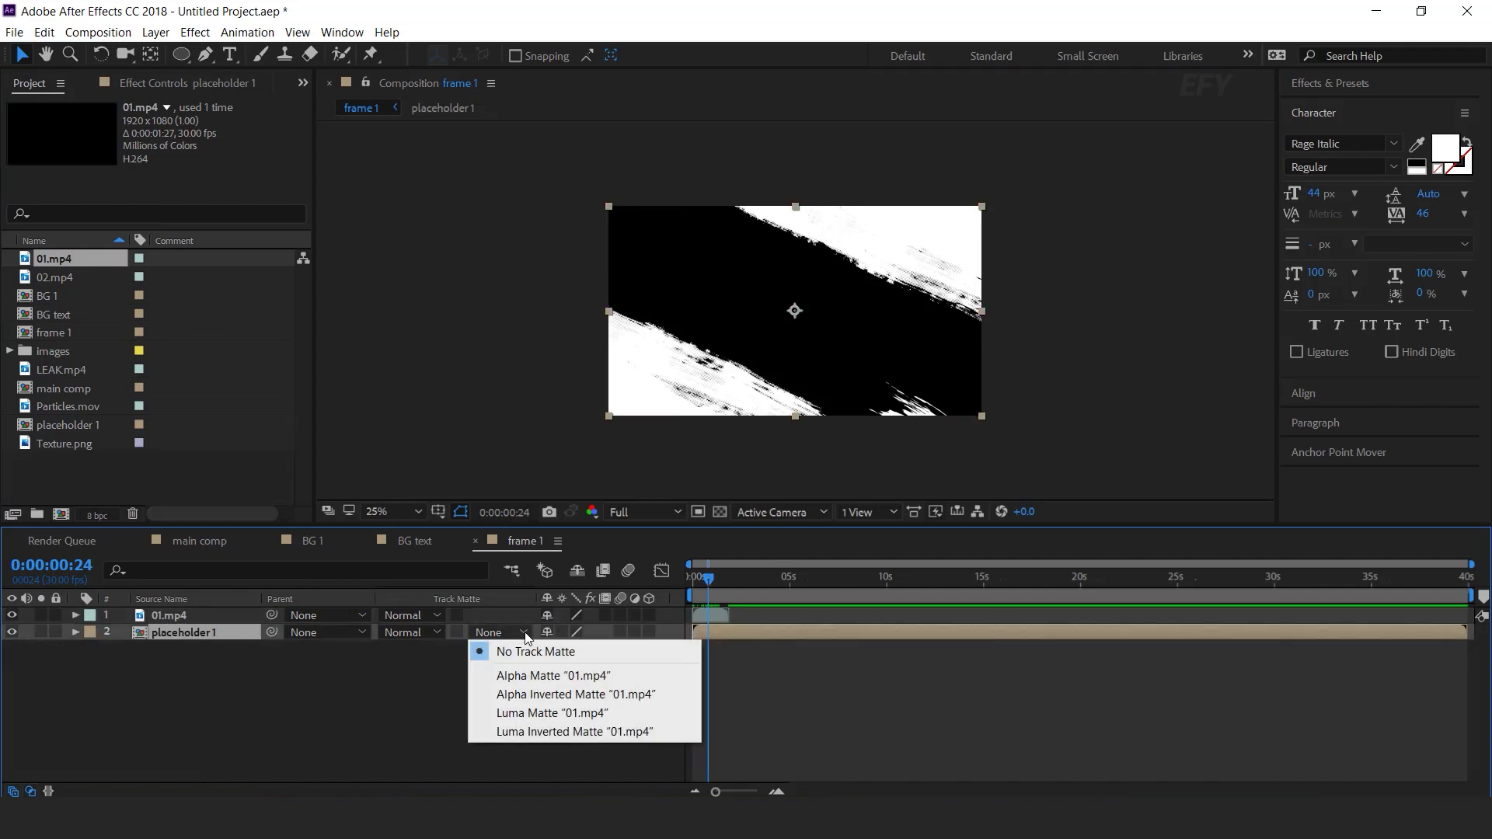
click(579, 712)
- Enable Time Remapping on the 01.mp4 matte layer
click(778, 791)
drag(805, 580, 813, 581)
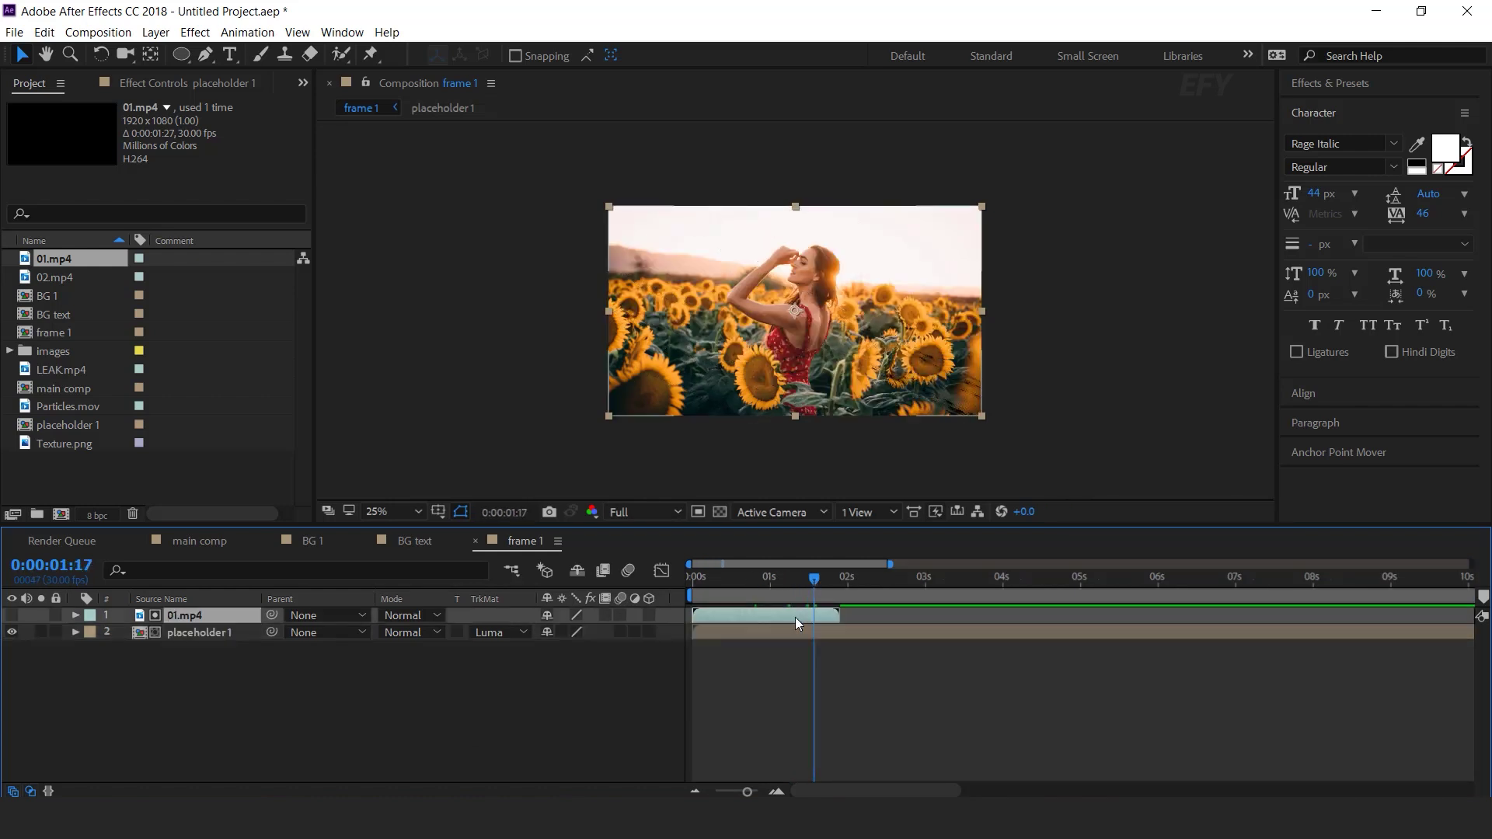
right_click(794, 617)
mouse_move(835, 202)
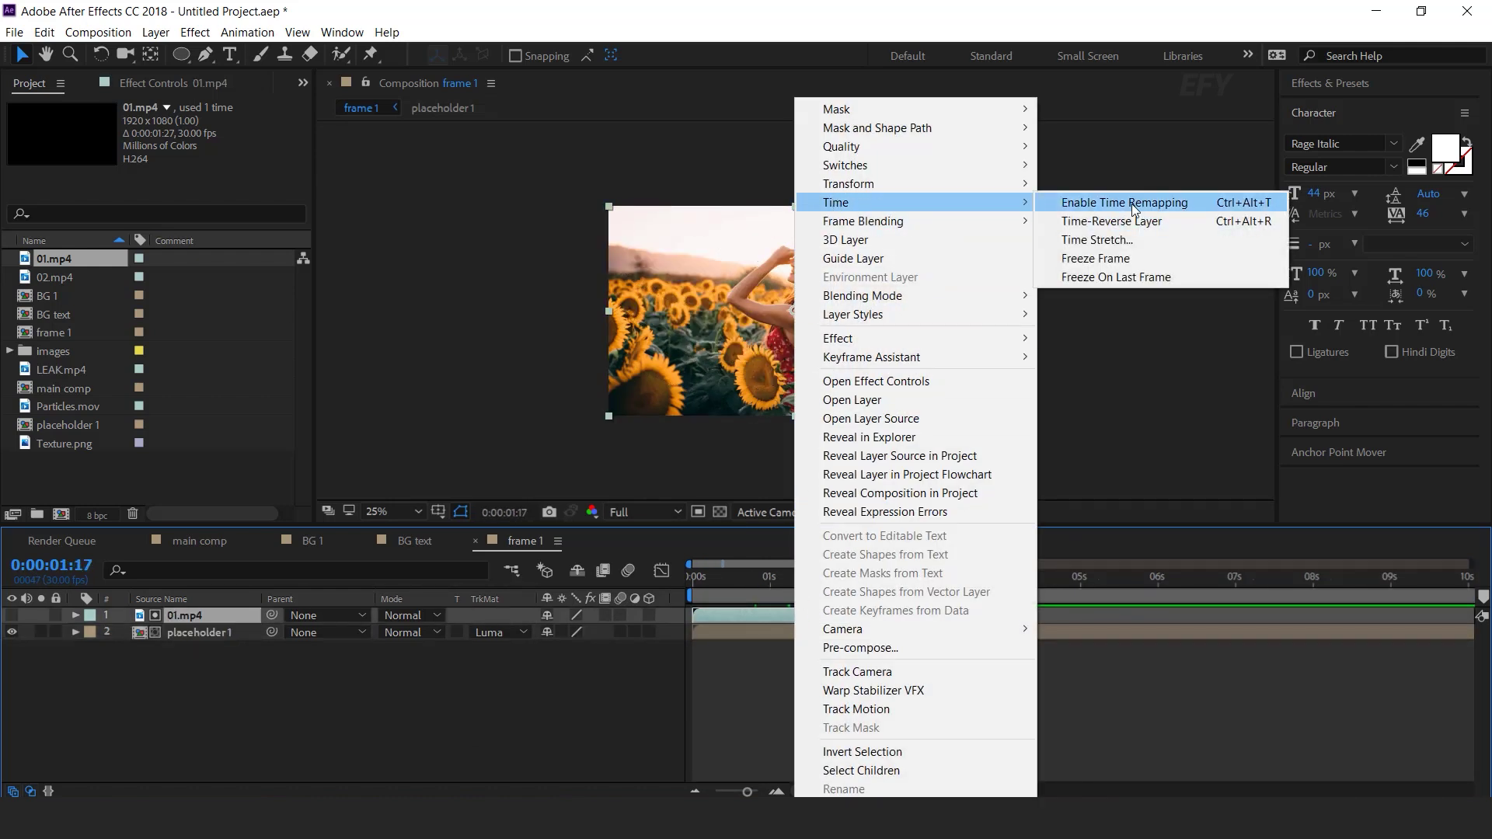
click(1132, 206)
- Extend the 01.mp4 layer to the end of the 40-second composition and preview the brush reveal from the start
drag(838, 616, 1474, 616)
key(minus)
key(minus)
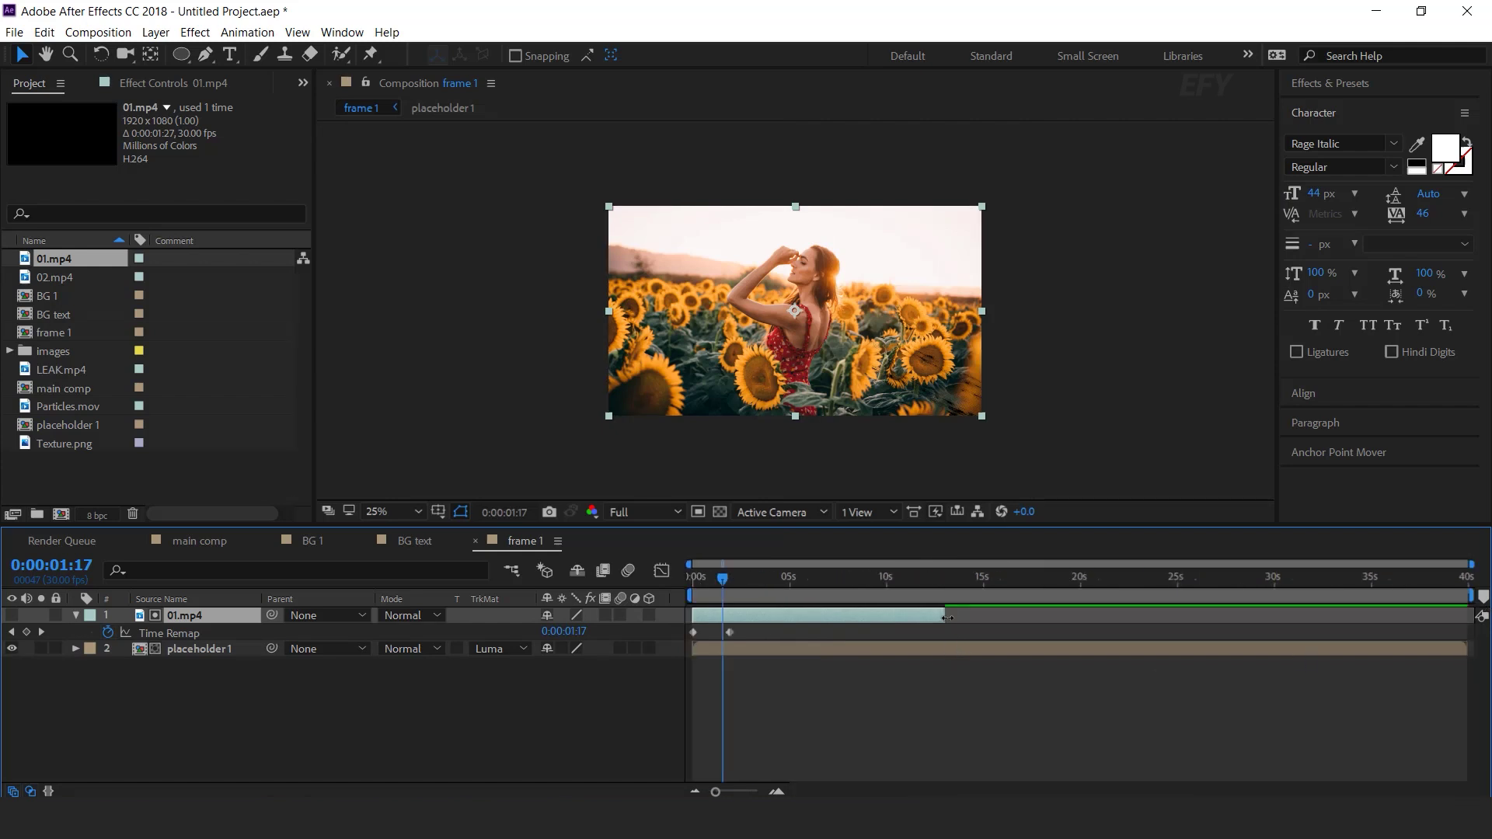
drag(947, 618, 1475, 617)
click(773, 793)
click(773, 792)
drag(815, 791, 789, 791)
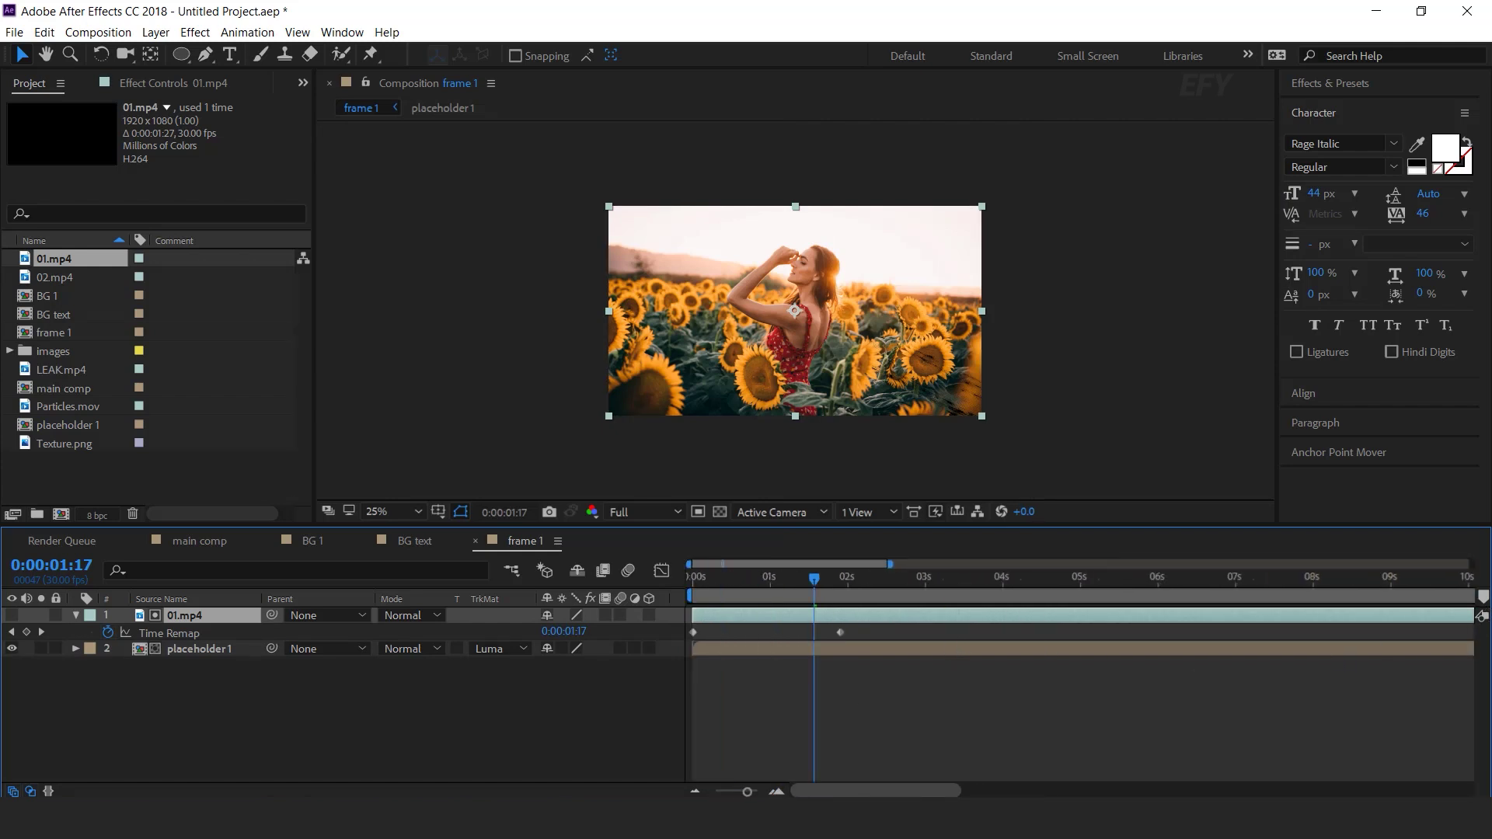
drag(738, 578, 691, 578)
key(space)
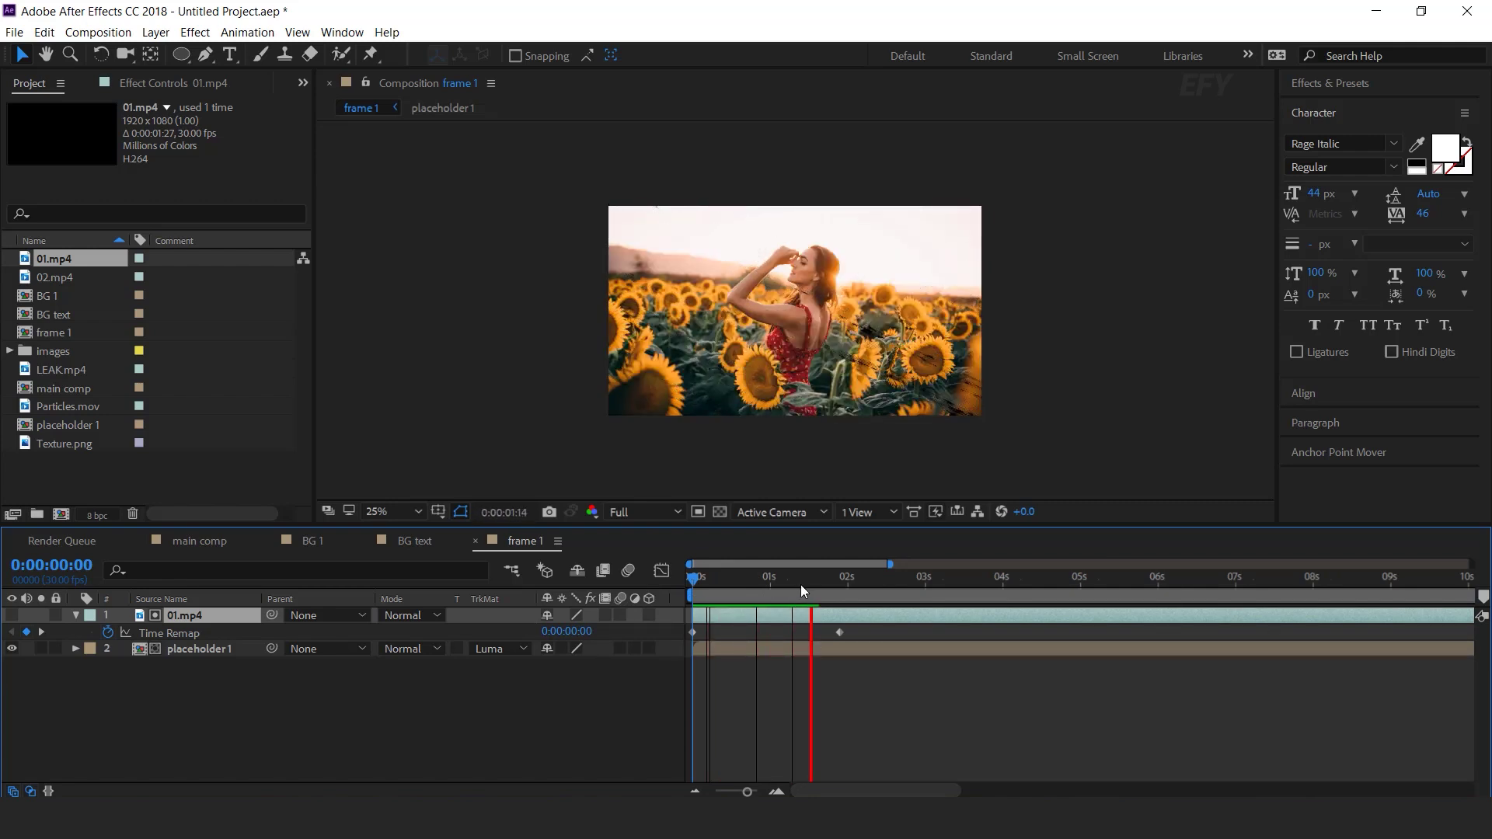
key(space)
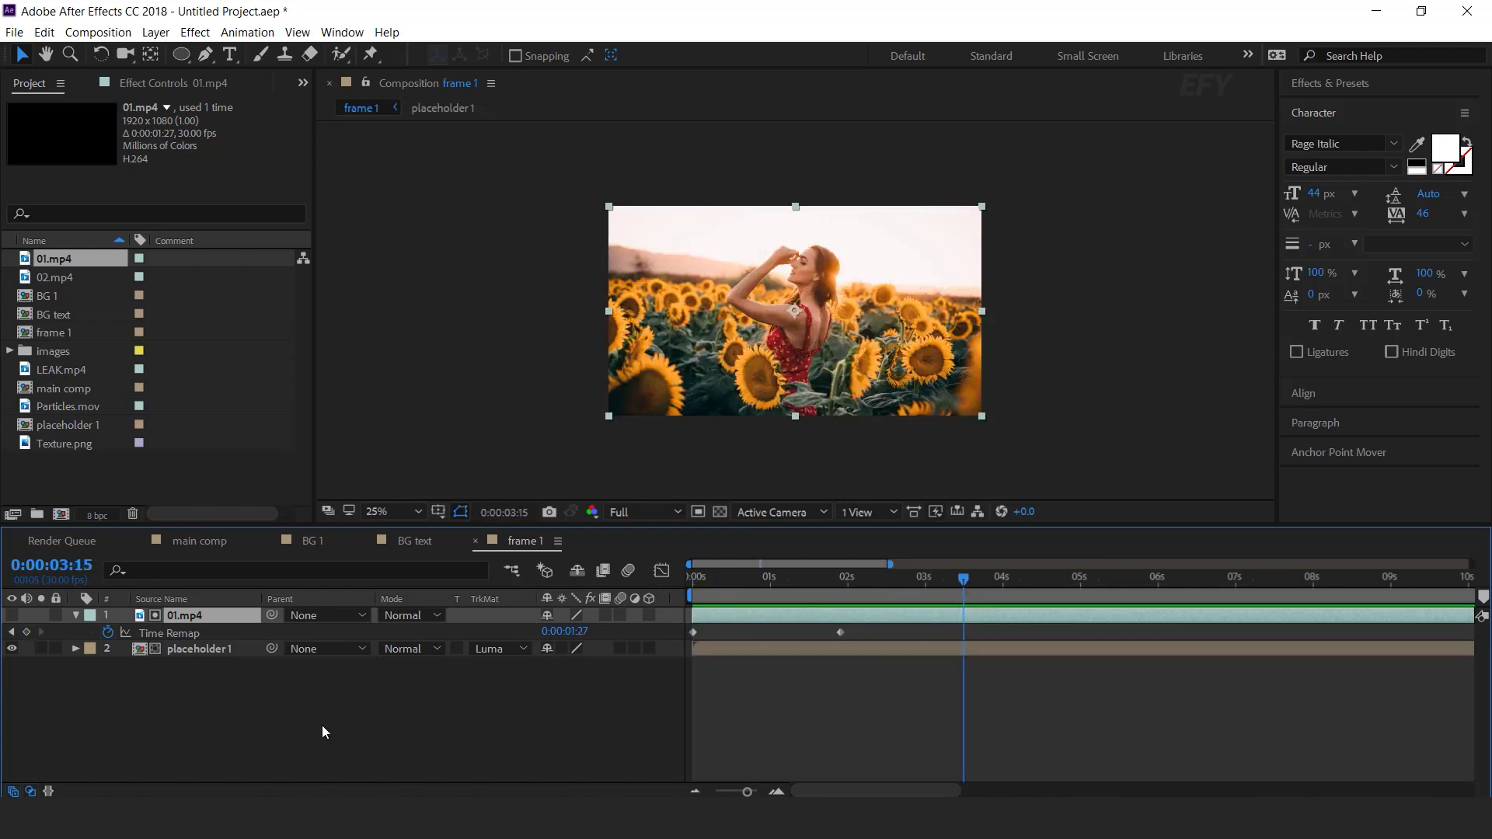
click(321, 725)
click(78, 614)
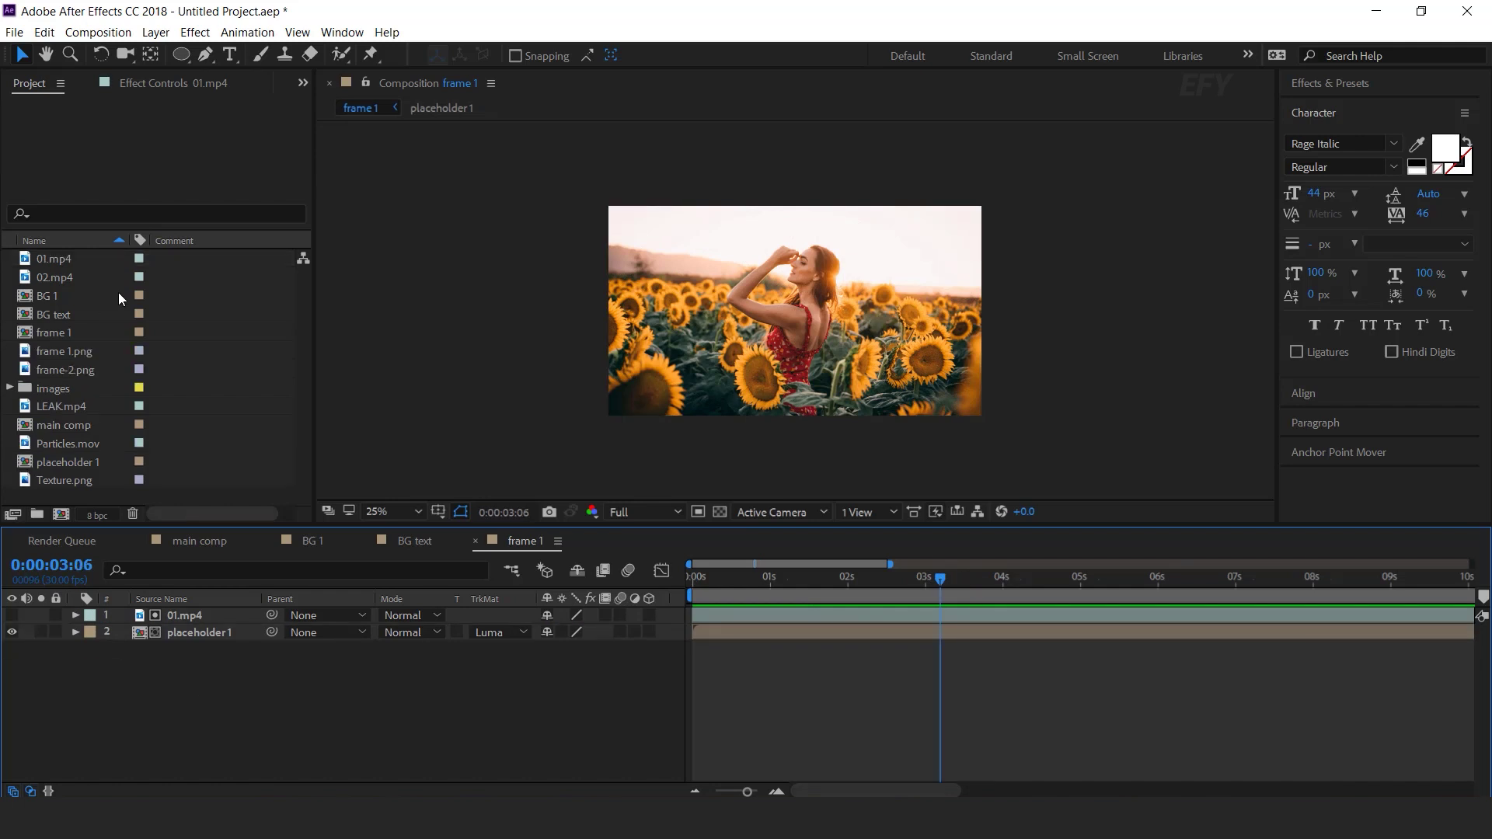
- Place frame 1.png above all other layers in the frame 1 composition as a photo border
click(65, 352)
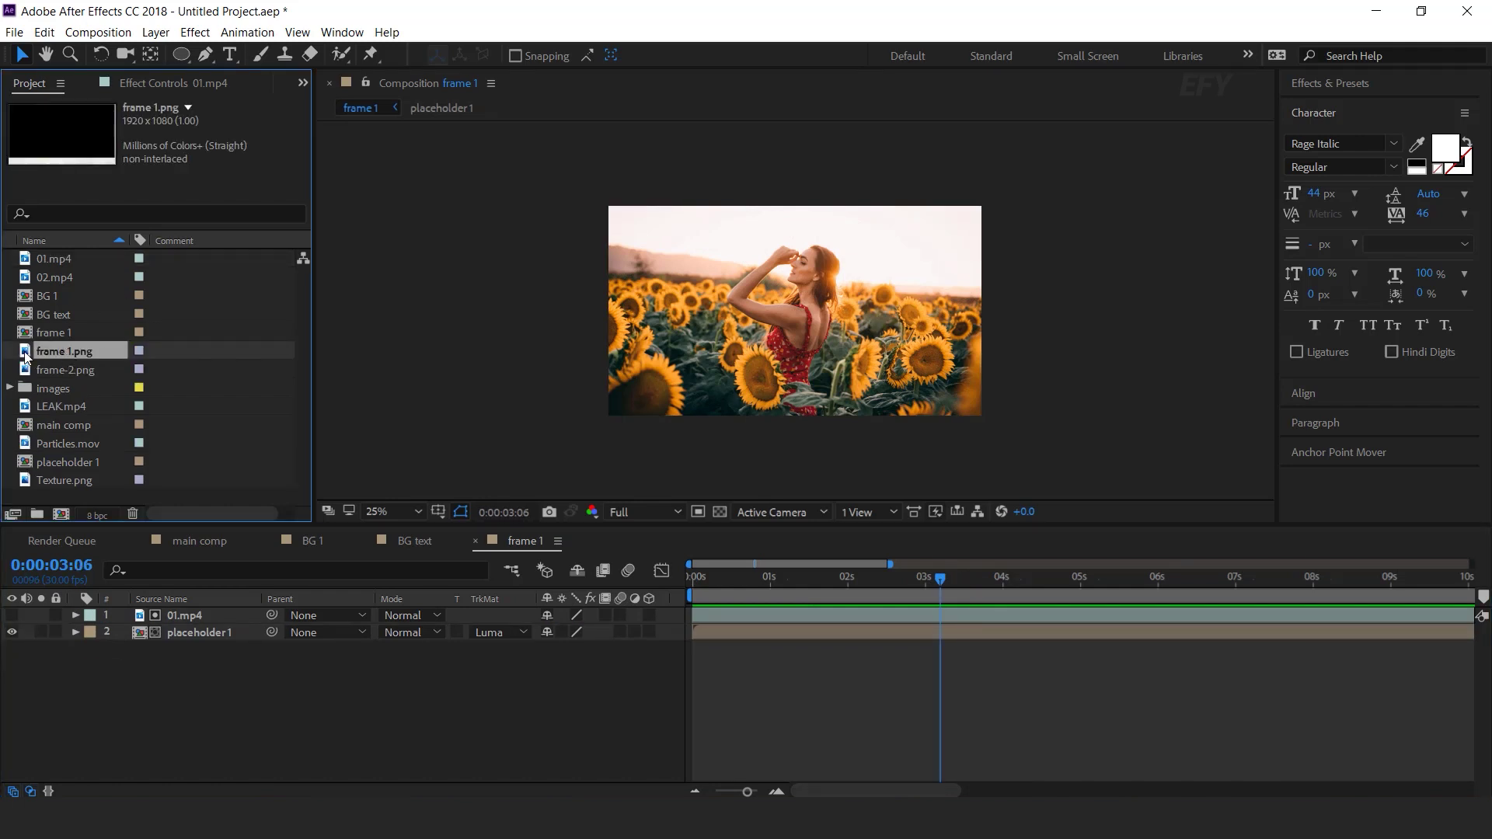
drag(183, 530, 205, 616)
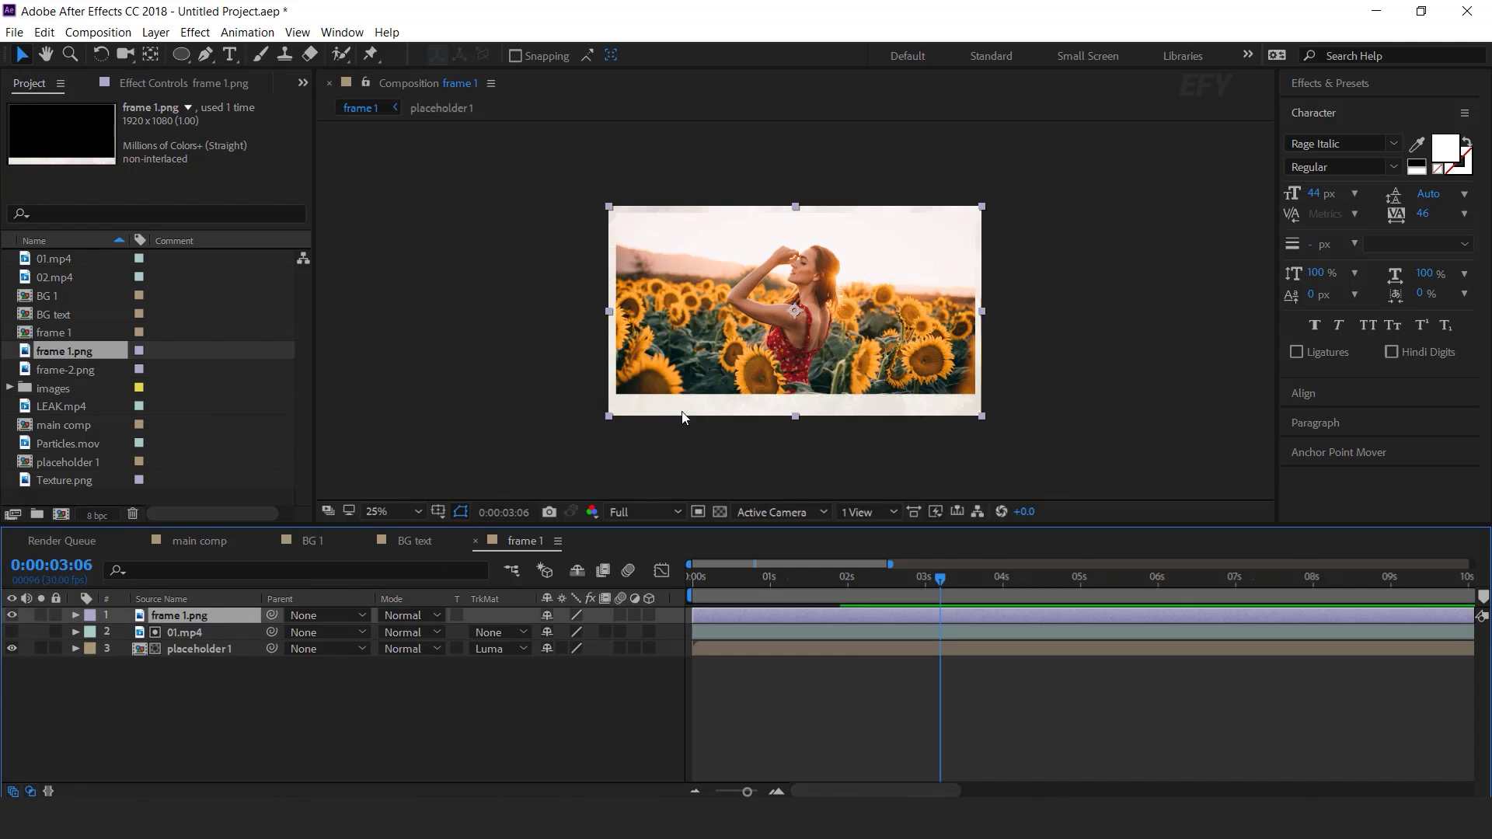
scroll(983, 411, up, 1)
scroll(768, 468, down, 1)
click(478, 711)
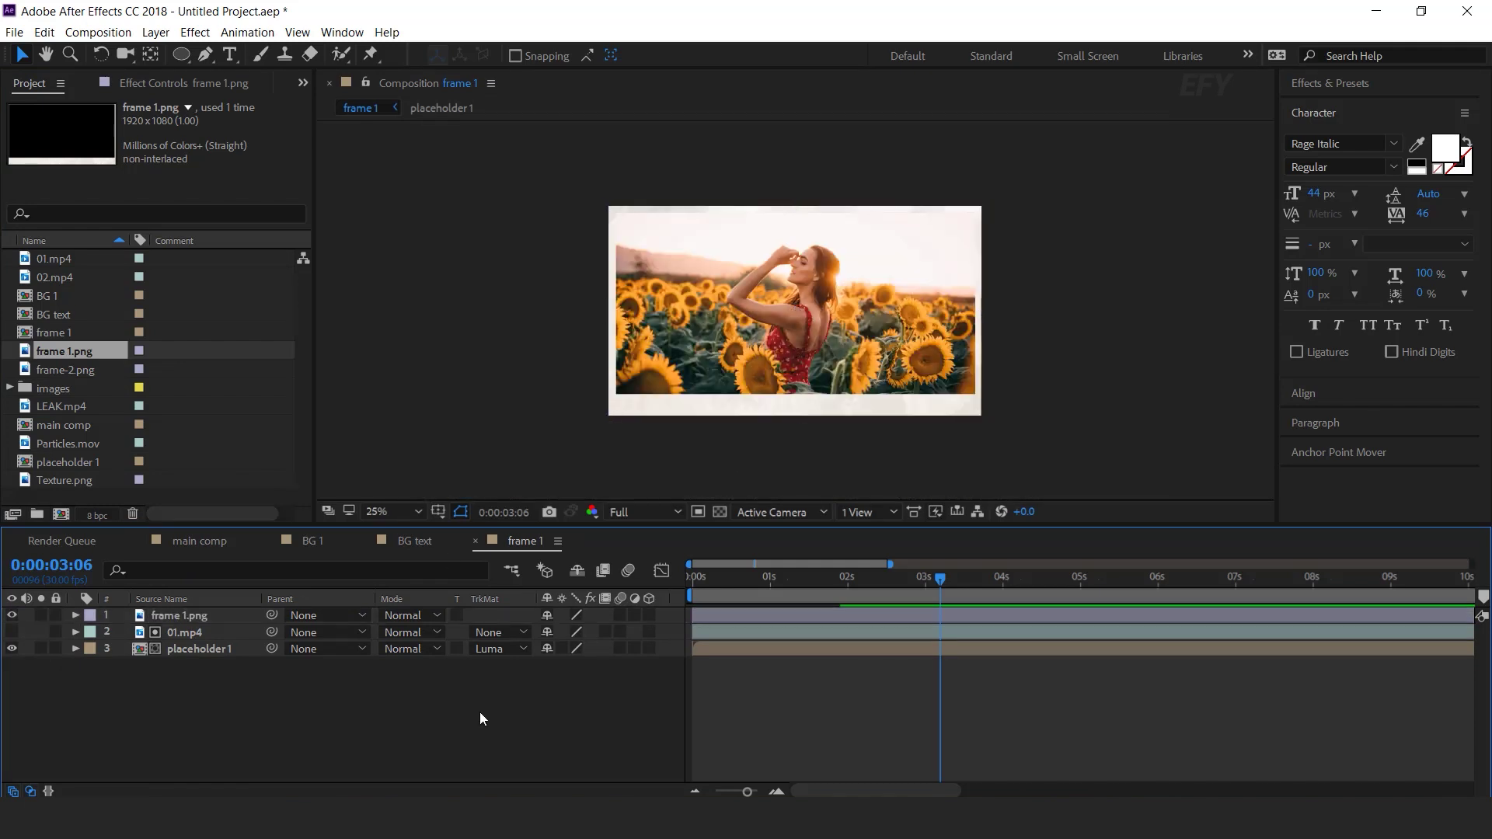
- Create a white (ffffff) 1920 x 1080 solid as the uppermost layer of the frame 1 composition
right_click(493, 690)
mouse_move(547, 505)
click(785, 552)
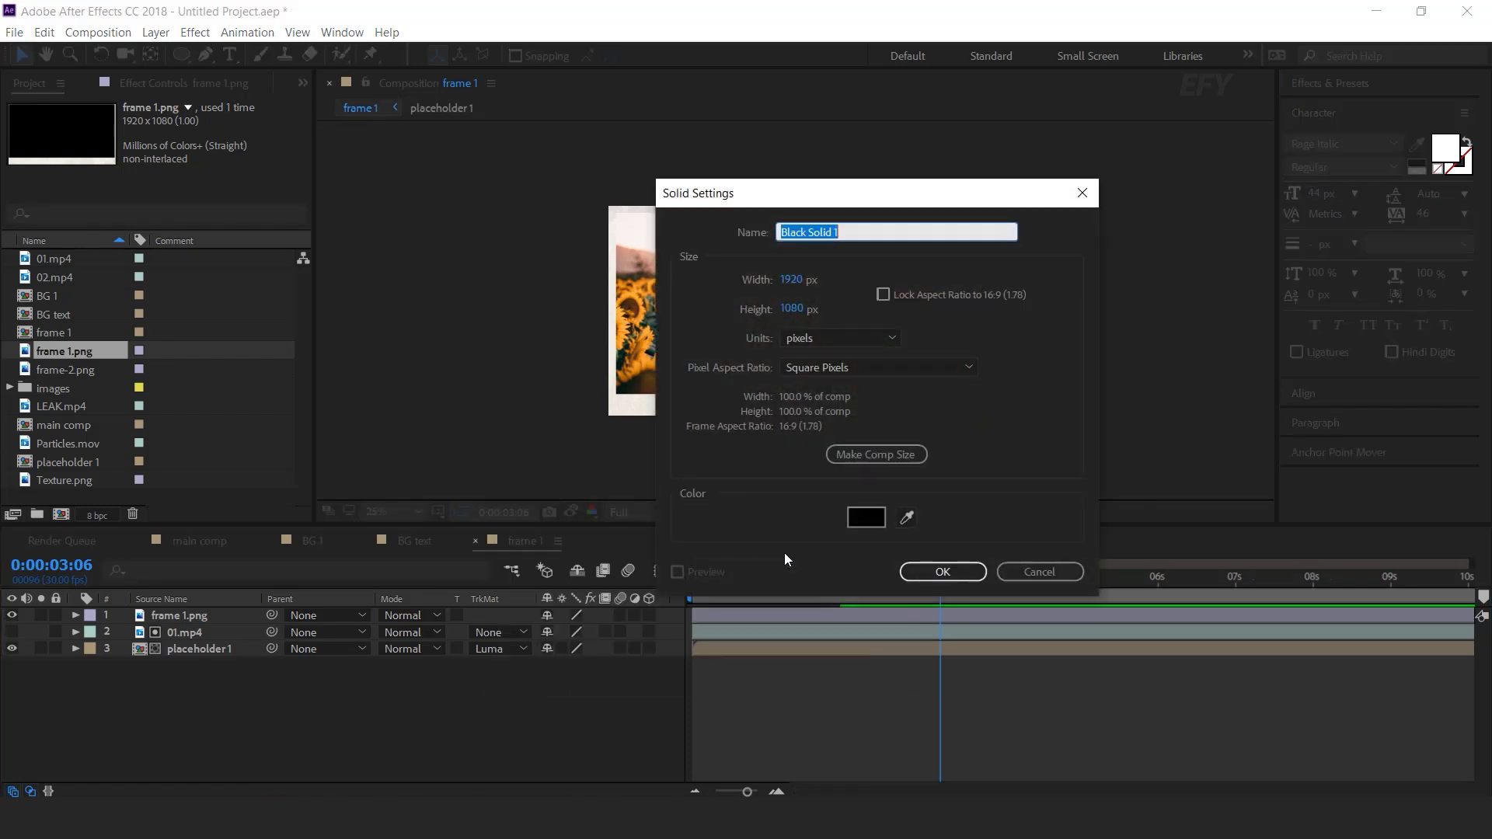
click(866, 516)
text(ffffff)
key(Return)
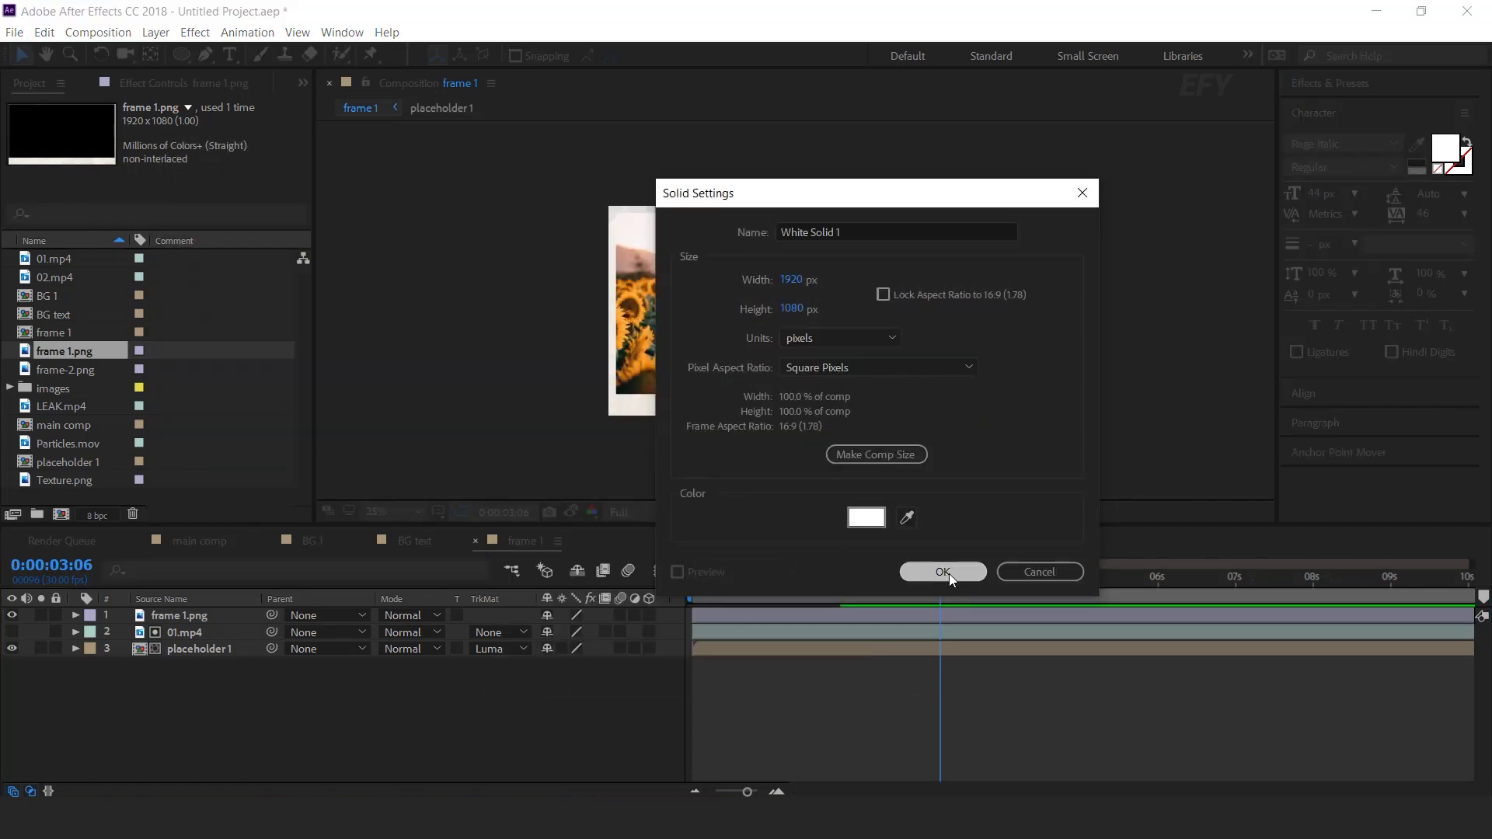
click(944, 575)
- Draw a wide elliptical mask across White Solid 1, extending beyond the photo's sides, and set its Mask Feather to 218 pixels
click(183, 56)
mouse_move(553, 243)
mouse_down()
mouse_move(609, 306)
mouse_move(1079, 370)
mouse_up()
click(109, 649)
click(108, 650)
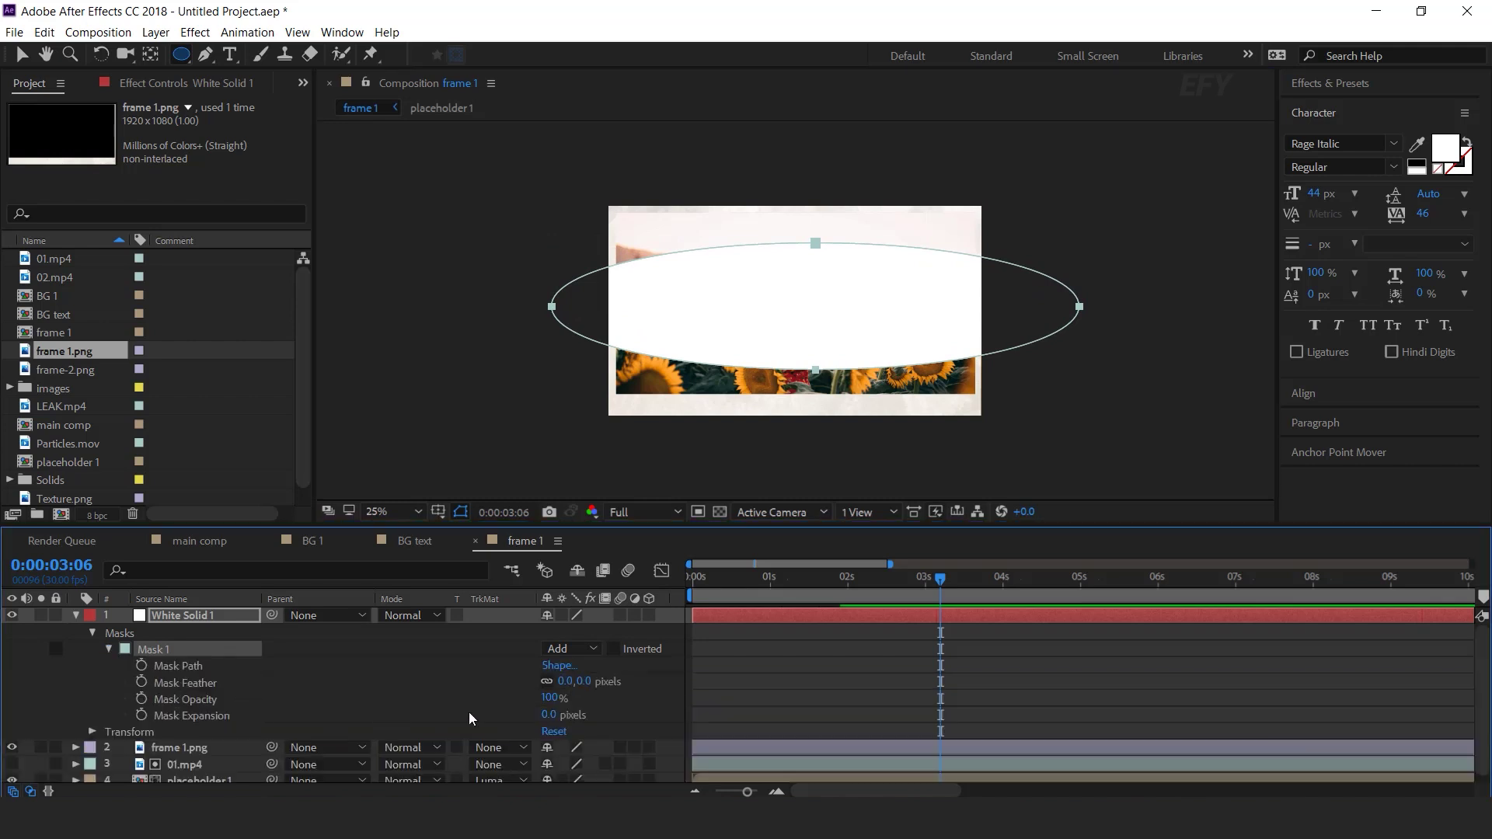
drag(588, 683, 790, 687)
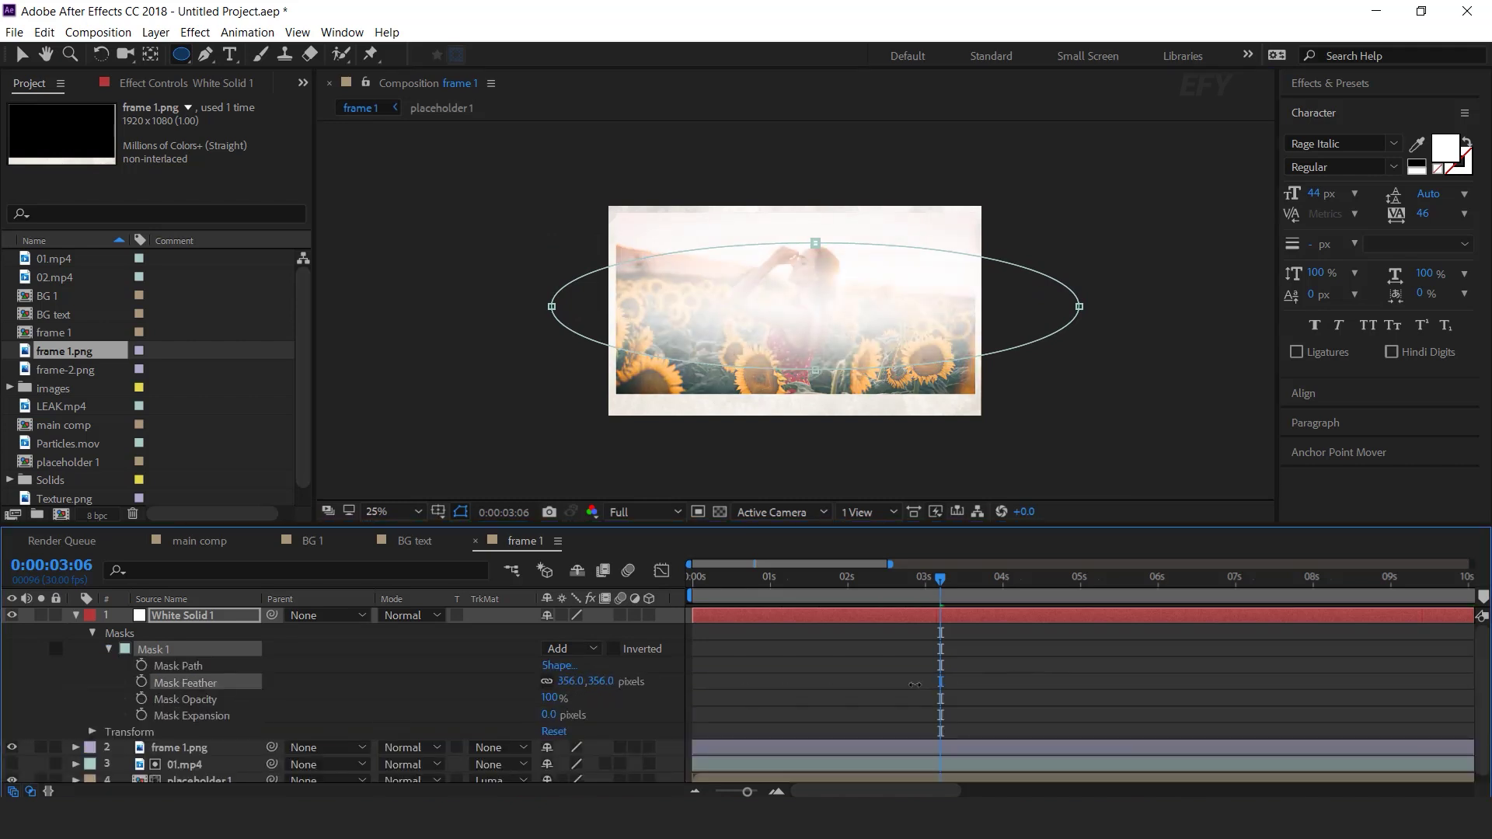
- Set the opacity of White Solid 1 to 40%
click(219, 619)
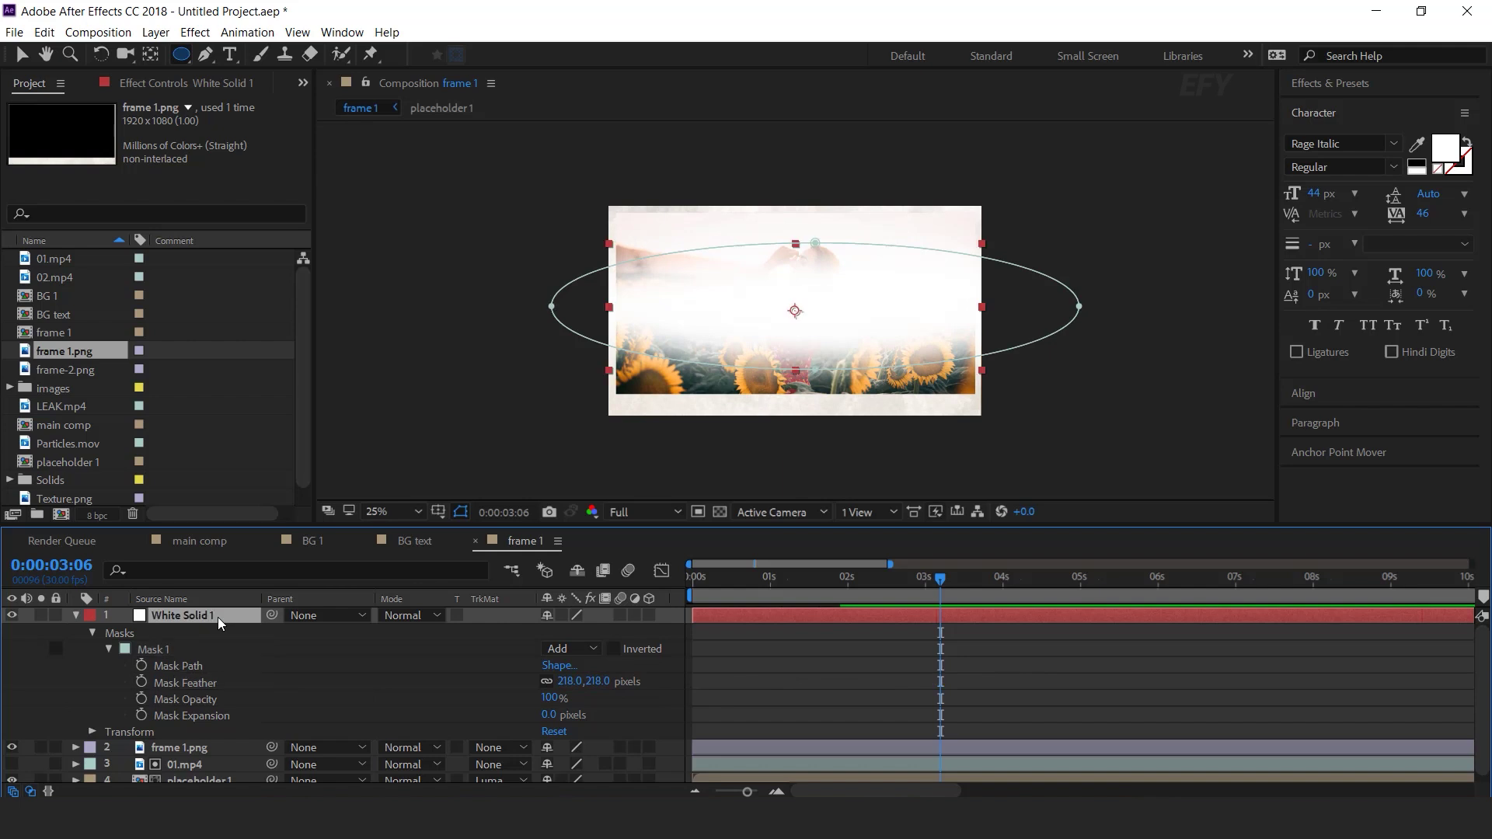
key(t)
click(552, 631)
text(40)
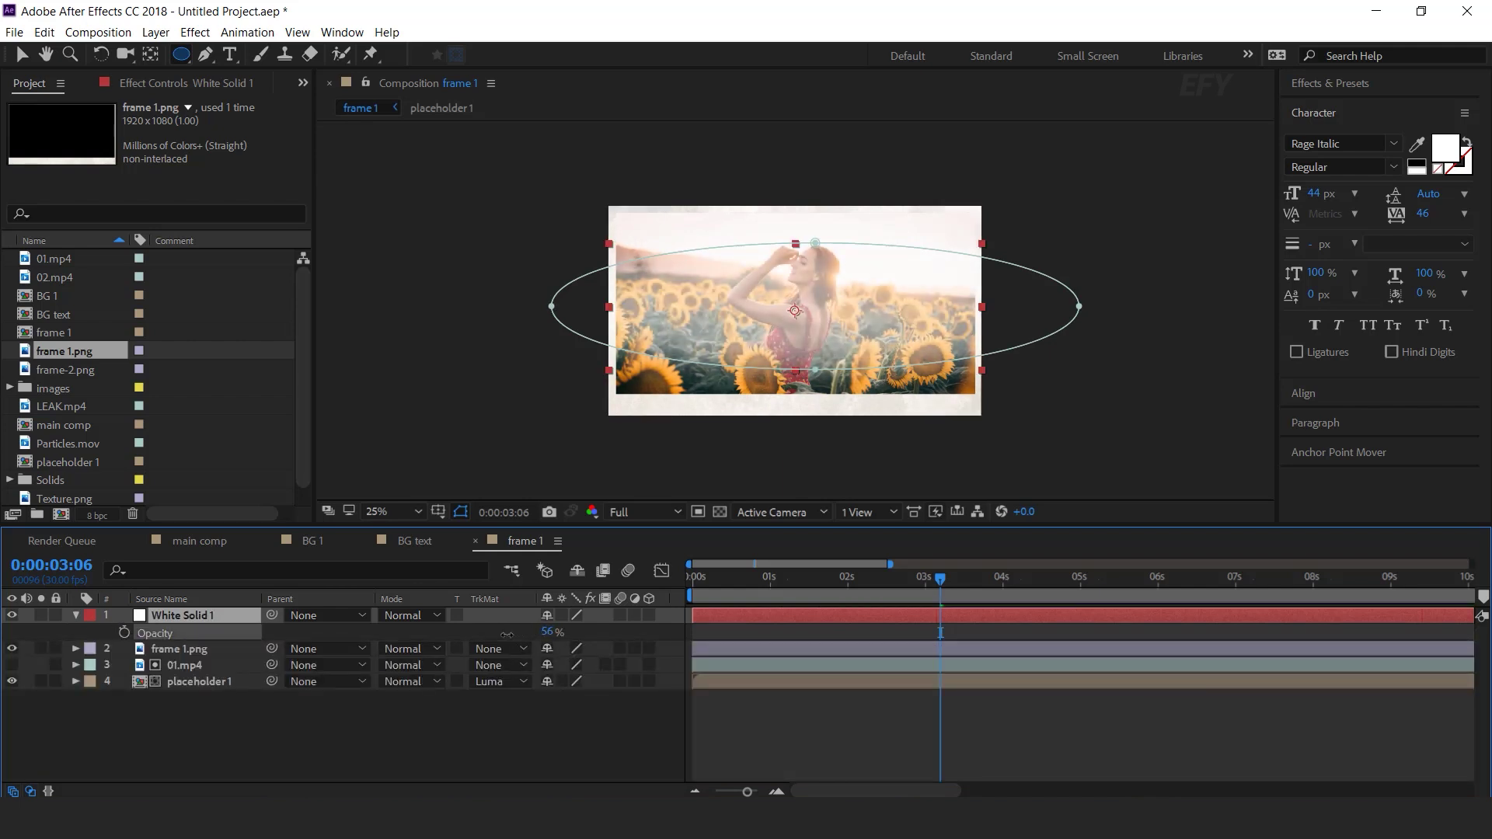
key(Return)
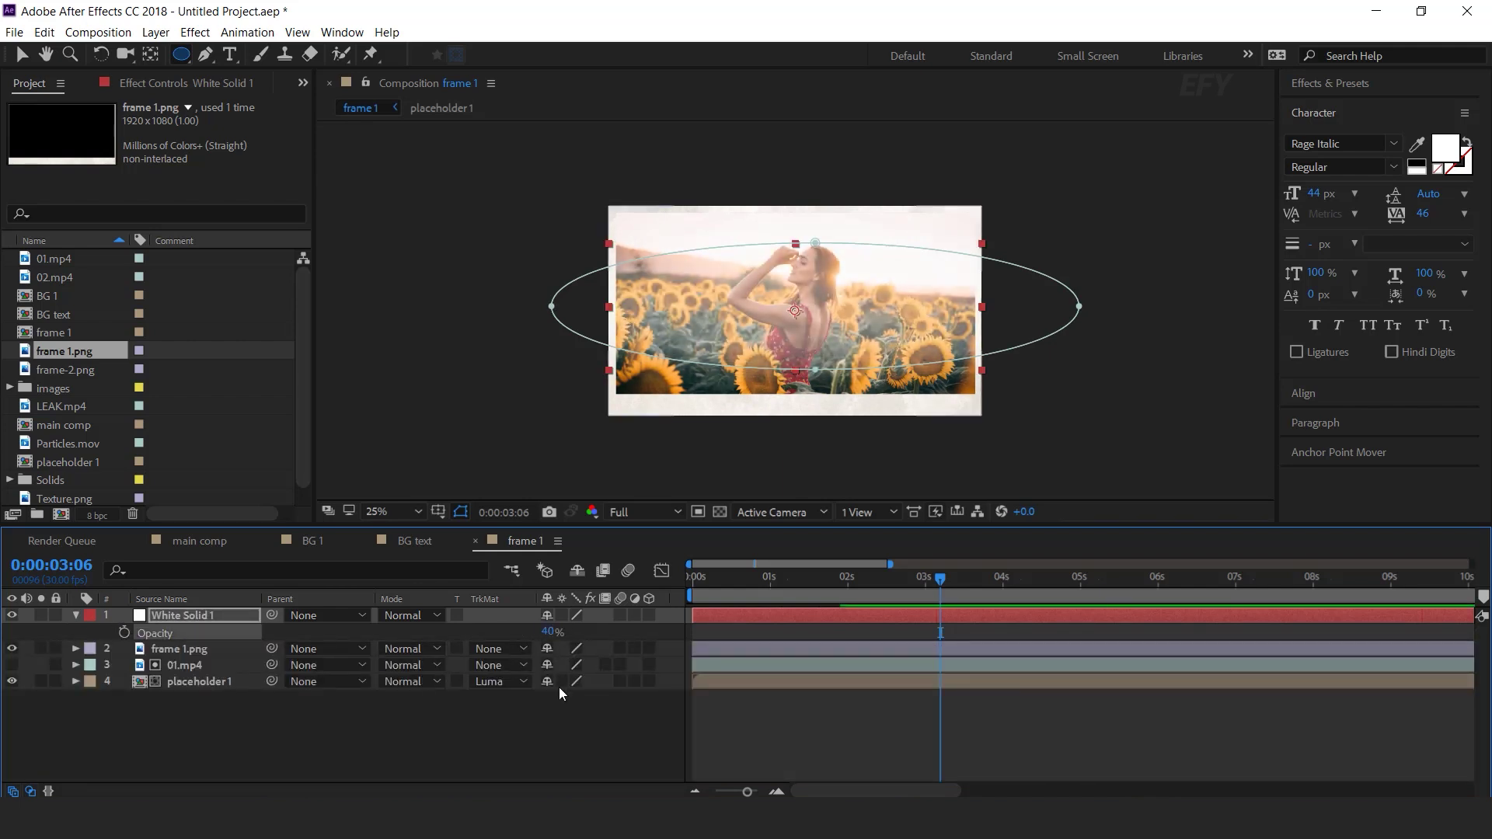
click(75, 615)
click(570, 715)
- Animate White Solid 1's position from above the frame (960, -348) at 0 seconds to below it (960, 1116) at 0:00:02:01
drag(841, 579, 692, 583)
click(740, 614)
key(p)
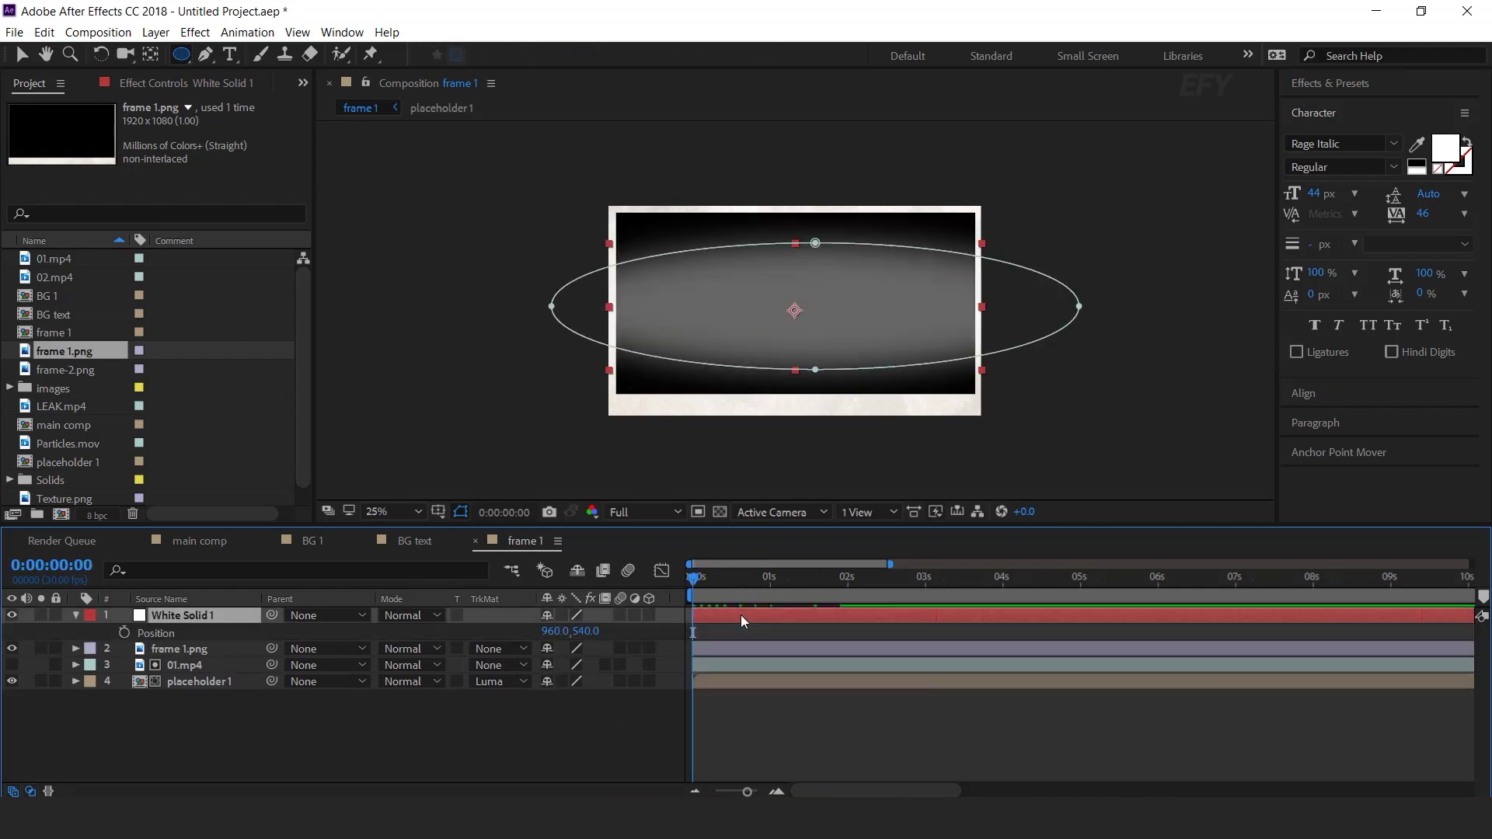
key(v)
drag(842, 334, 836, 146)
click(124, 631)
drag(703, 579, 850, 585)
drag(870, 160, 860, 445)
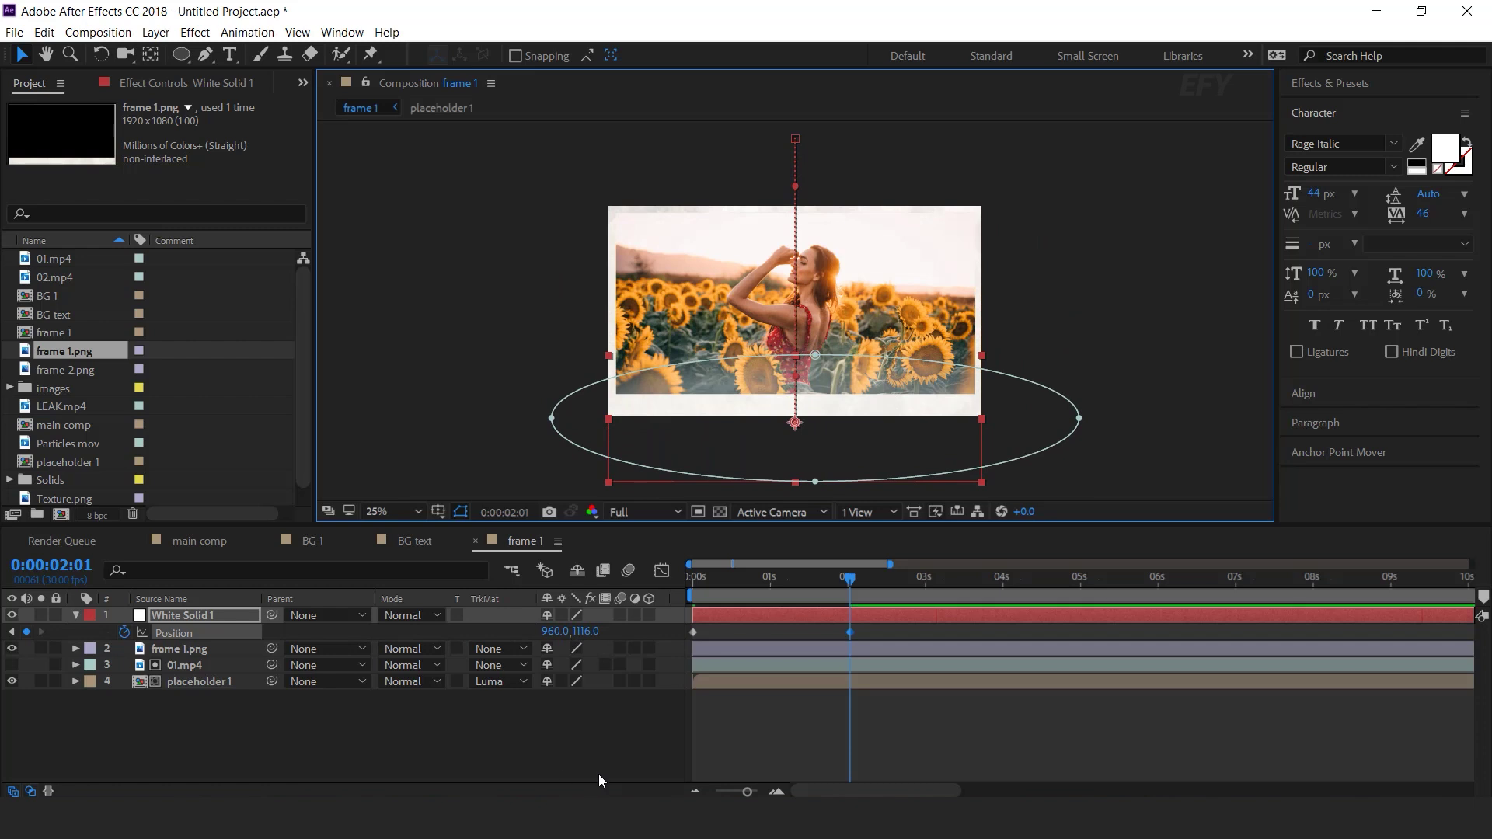
- Apply Easy Ease to White Solid 1's position keyframes, reshape their speed curve in the Graph Editor, and preview the sweep from the start
right_click(848, 631)
mouse_move(911, 619)
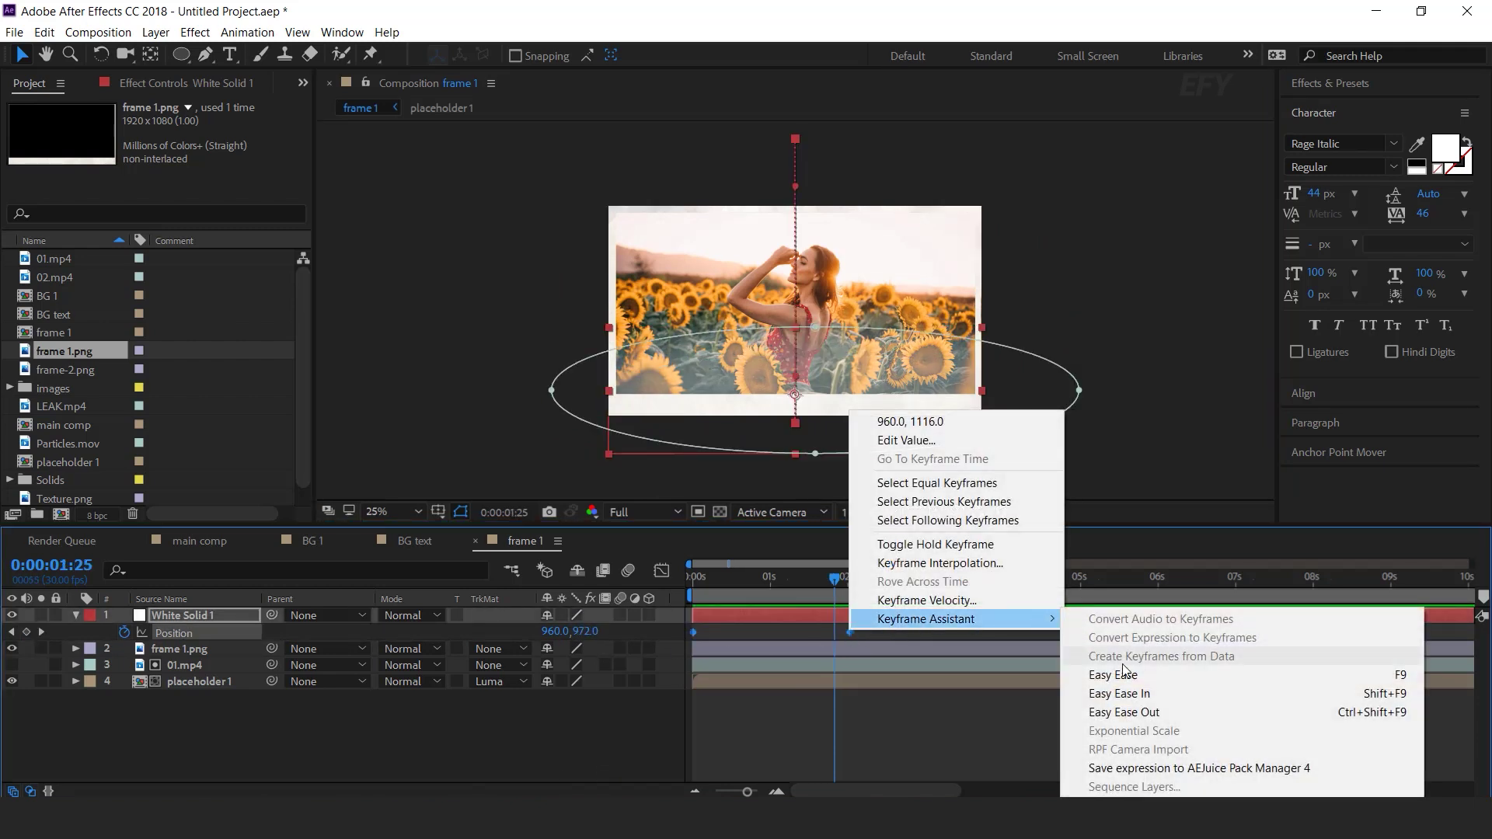
click(1104, 673)
click(661, 571)
click(850, 742)
drag(825, 743, 793, 743)
click(661, 573)
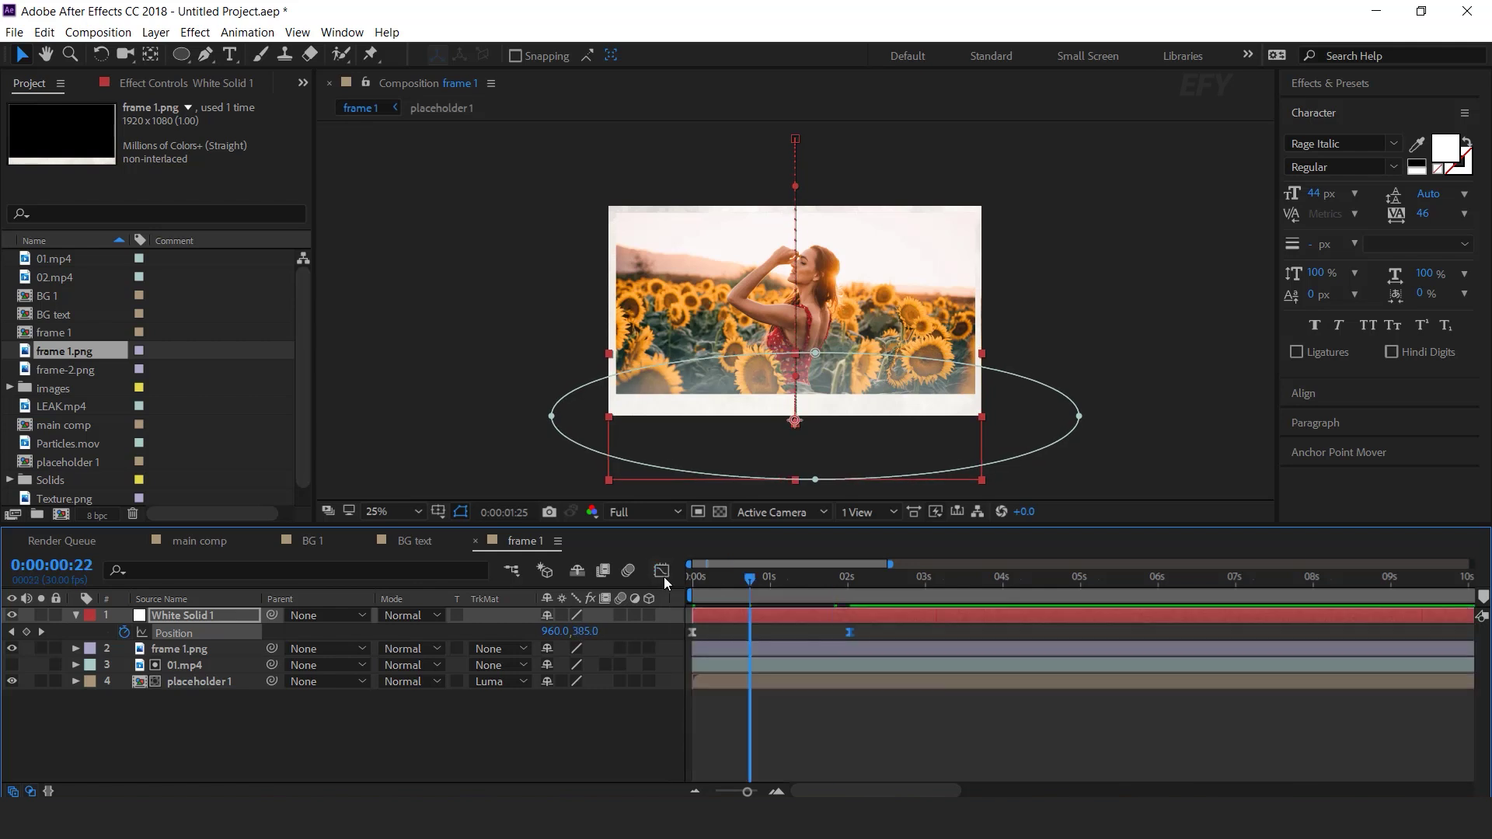
key(Home)
click(698, 746)
key(space)
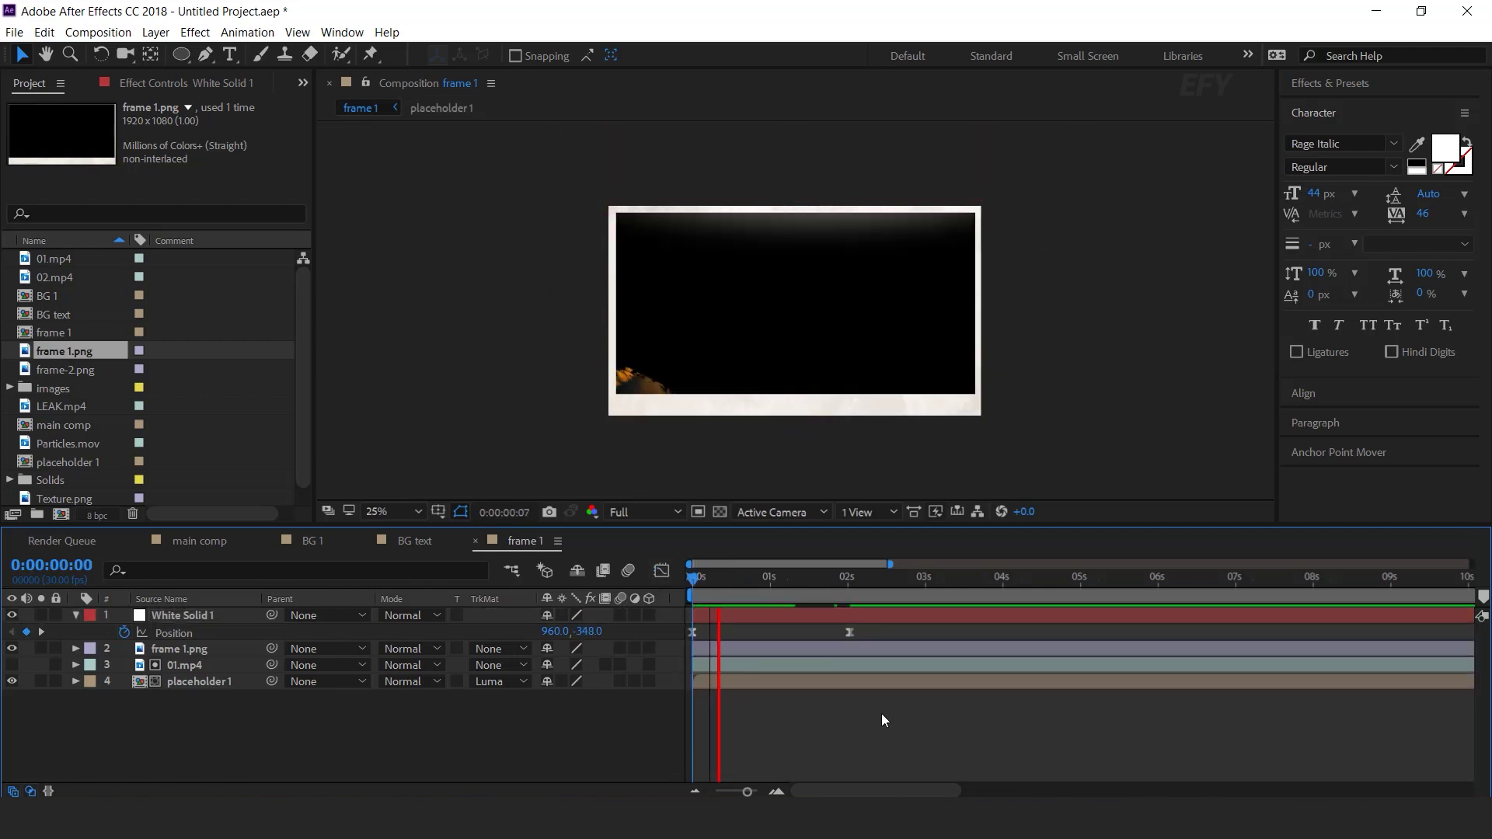
- Move White Solid 1's last position keyframe to just after 3 seconds and preview the slower light sweep
click(837, 588)
drag(850, 632, 938, 632)
key(Home)
key(space)
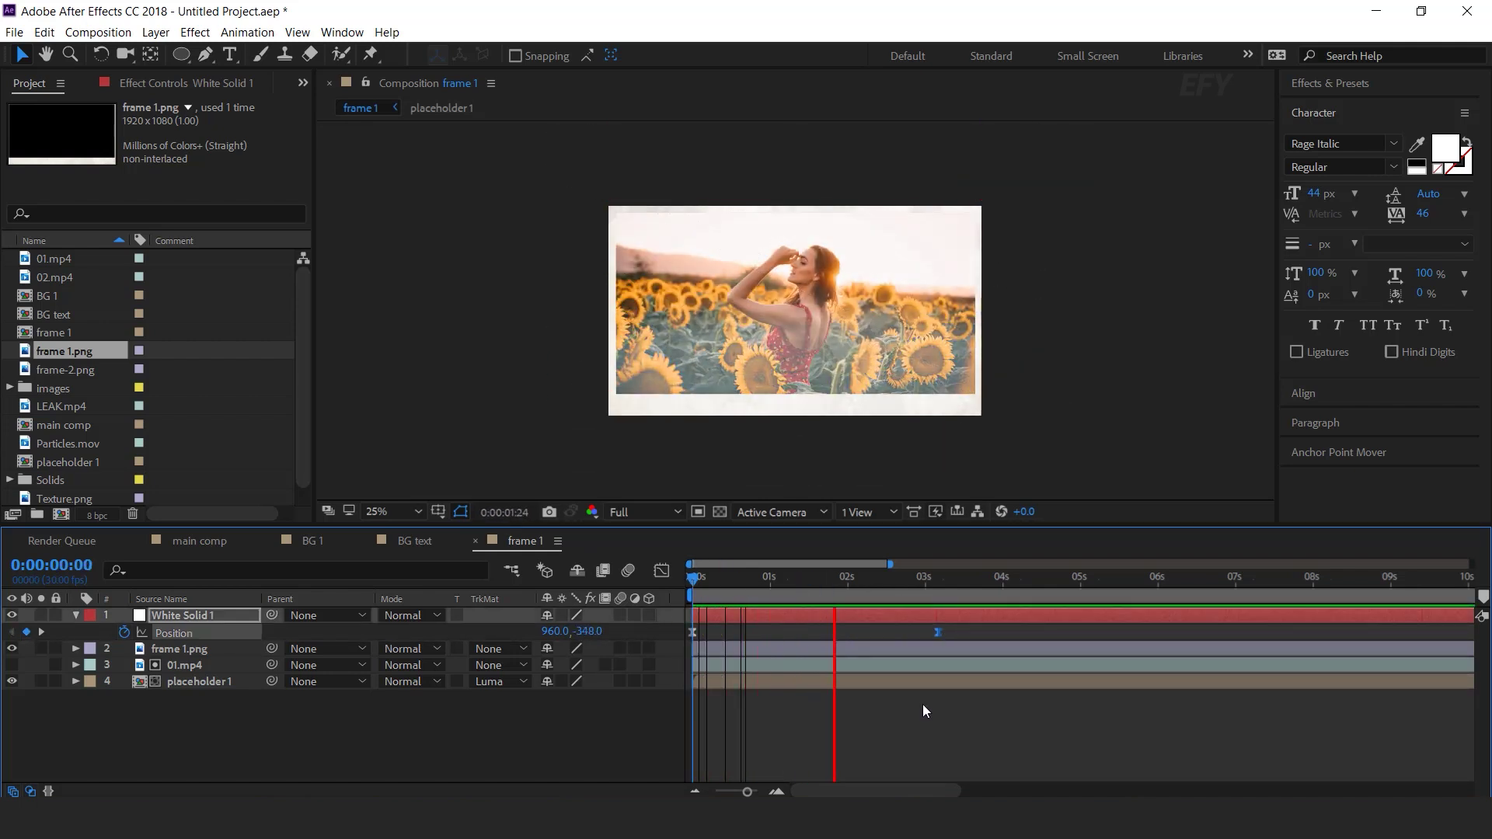
drag(879, 586, 632, 592)
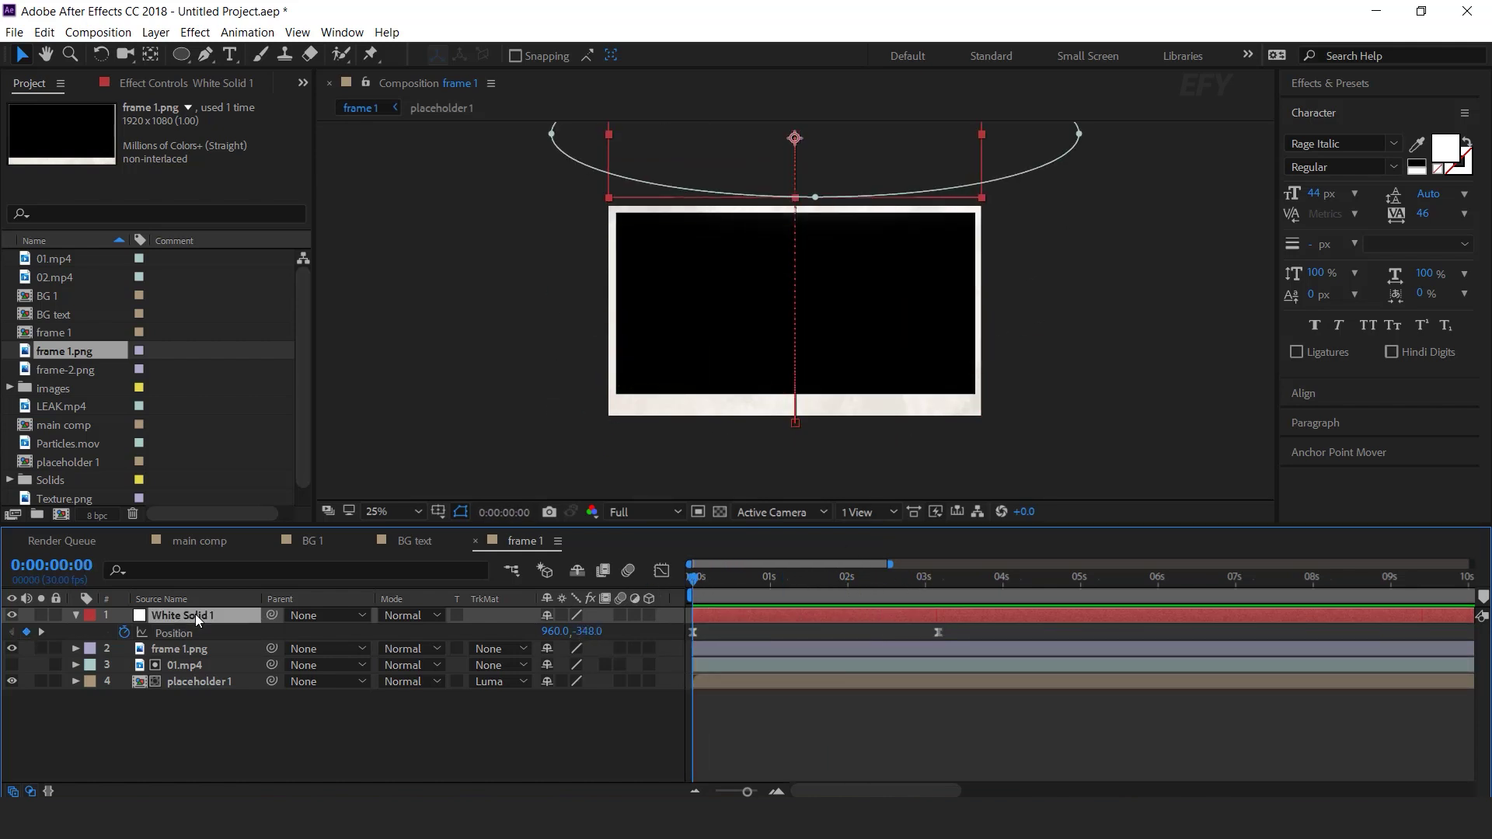
- Add an opacity keyframe of 0% to White Solid 1 at the start of the composition
key(t)
click(689, 577)
click(166, 632)
key(alt+shift+t)
click(552, 632)
text(0)
key(Return)
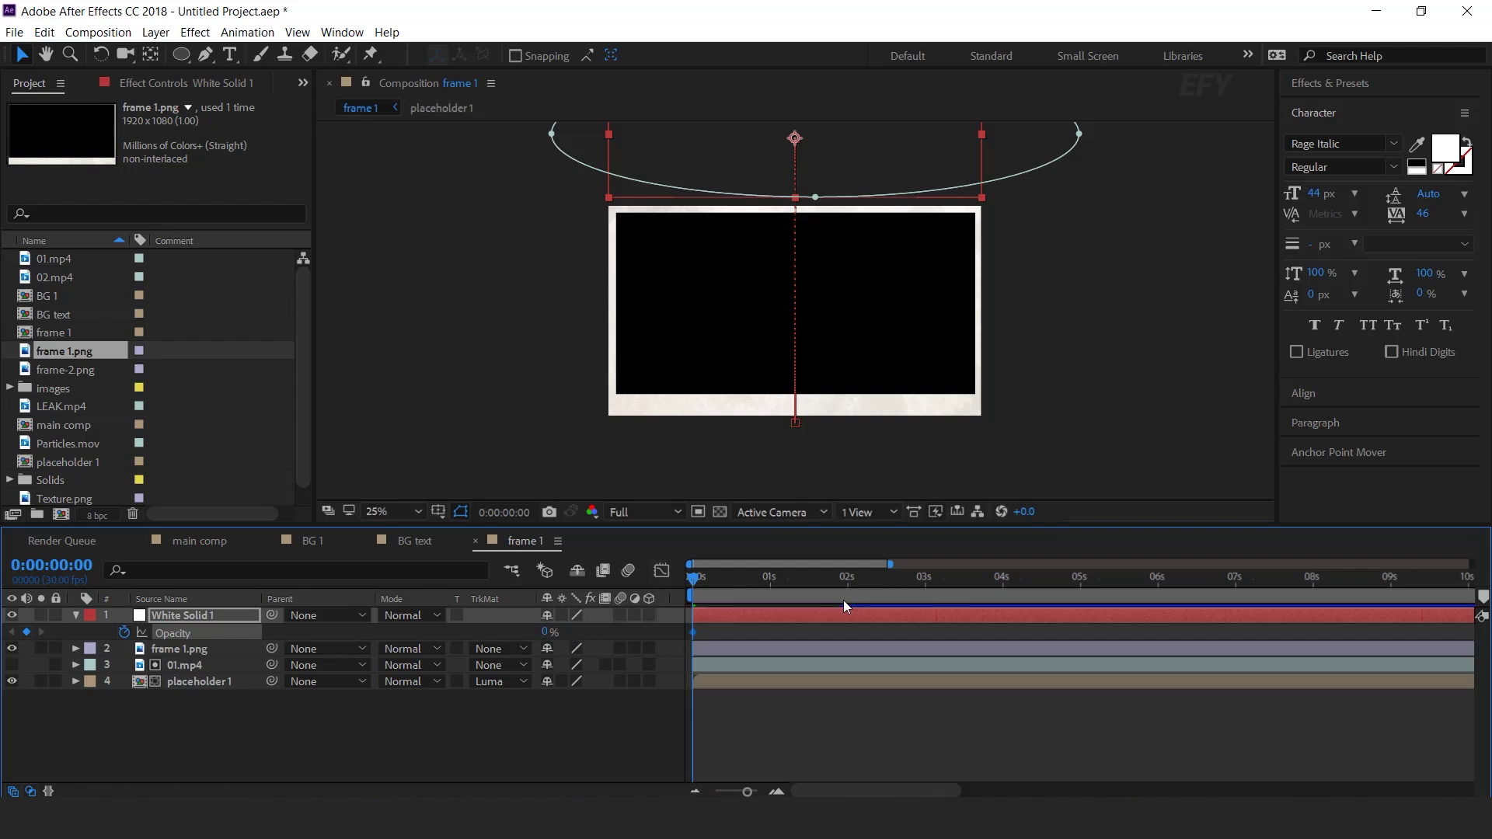
- Key White Solid 1's opacity to 40% at 0:00:02:16 and preview the fade-in with the brush reveal
drag(717, 578, 894, 578)
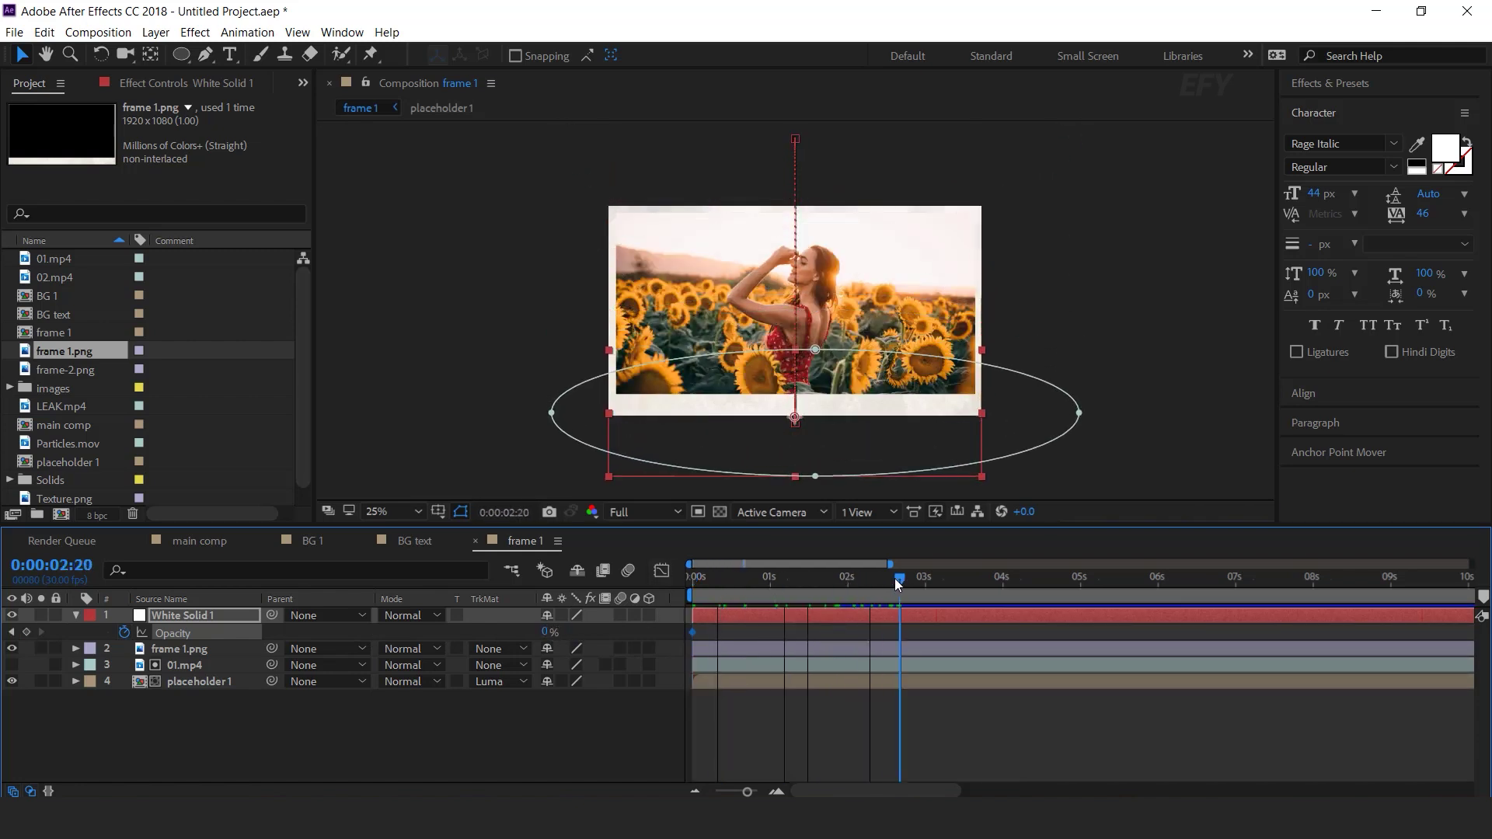
click(544, 631)
text(40)
key(Return)
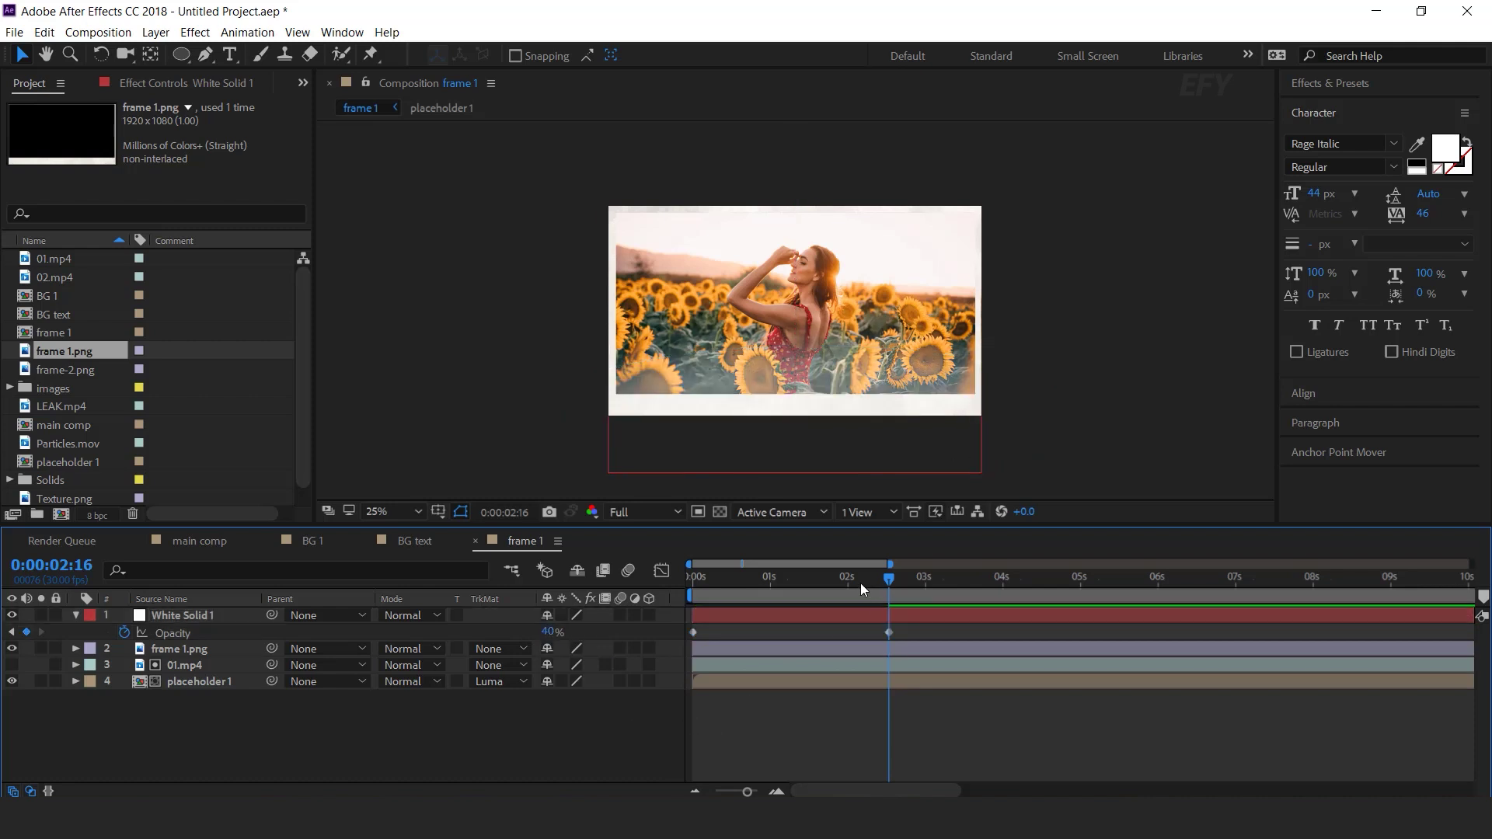
key(space)
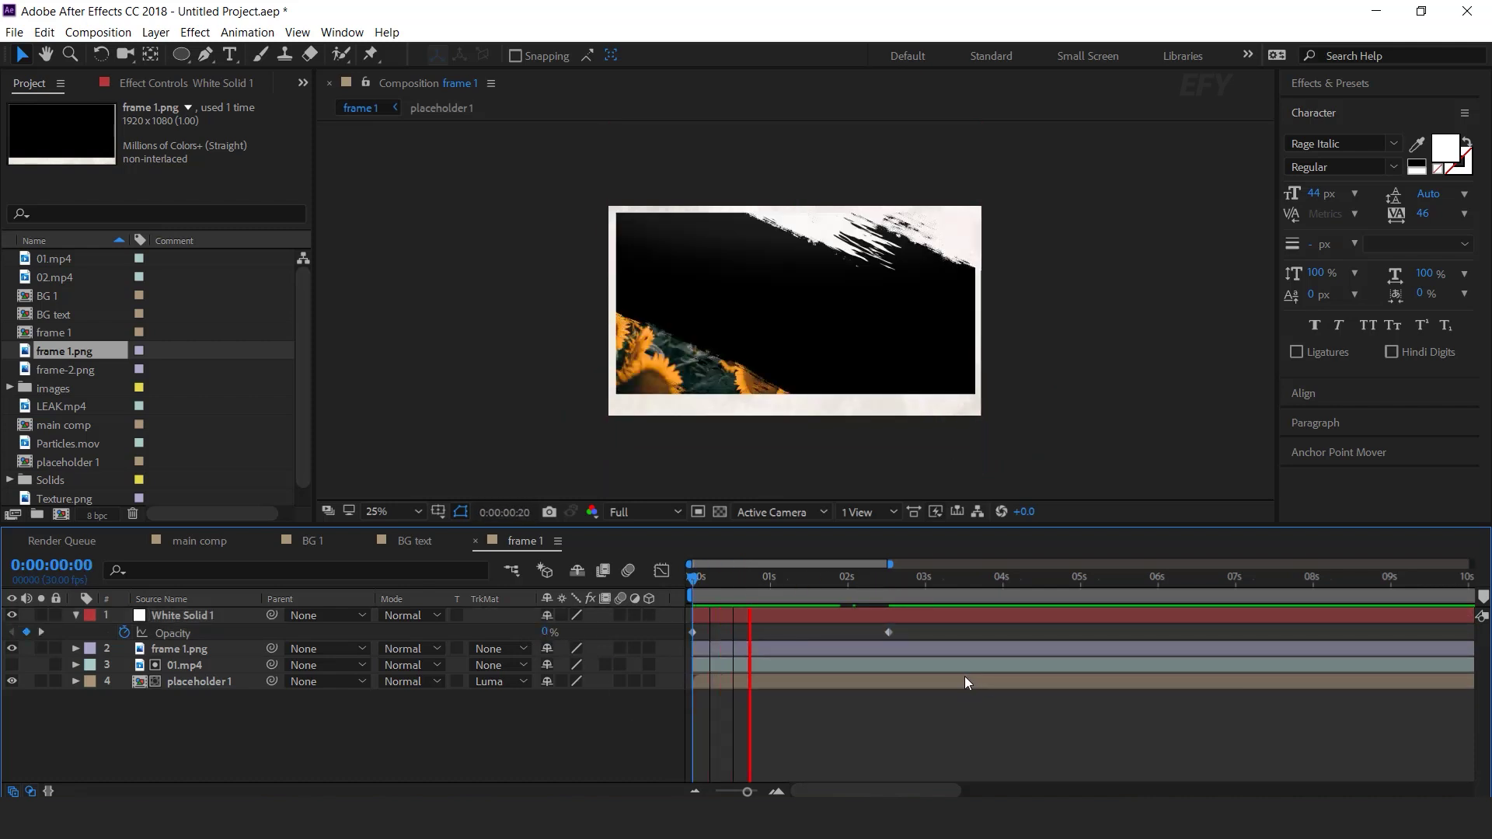
click(884, 582)
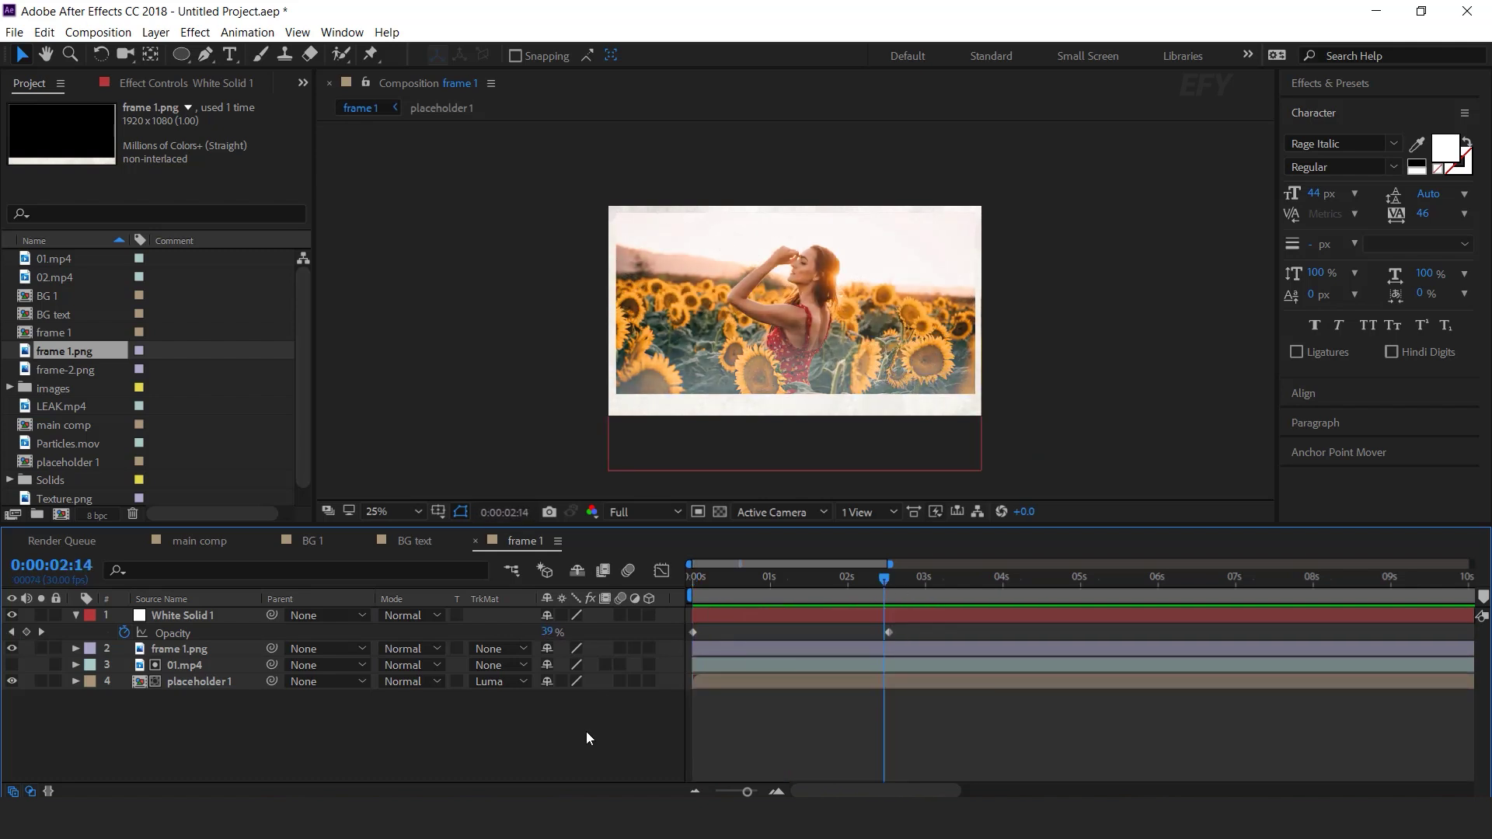
click(921, 580)
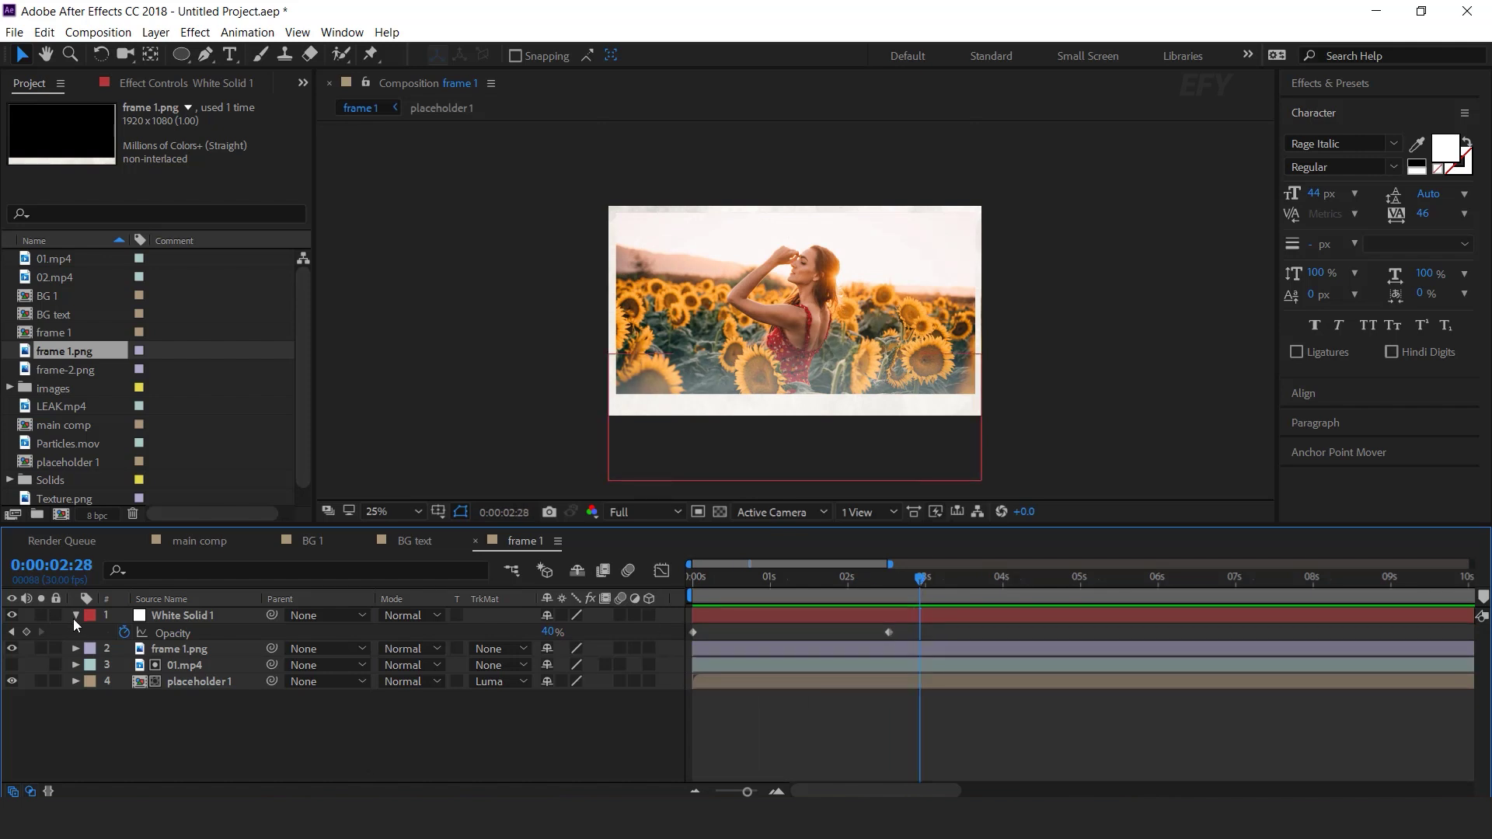
- Place Texture.png between White Solid 1 and frame 1.png, set its blending mode to Screen, and check the result over time
click(74, 615)
scroll(81, 374, down, 1)
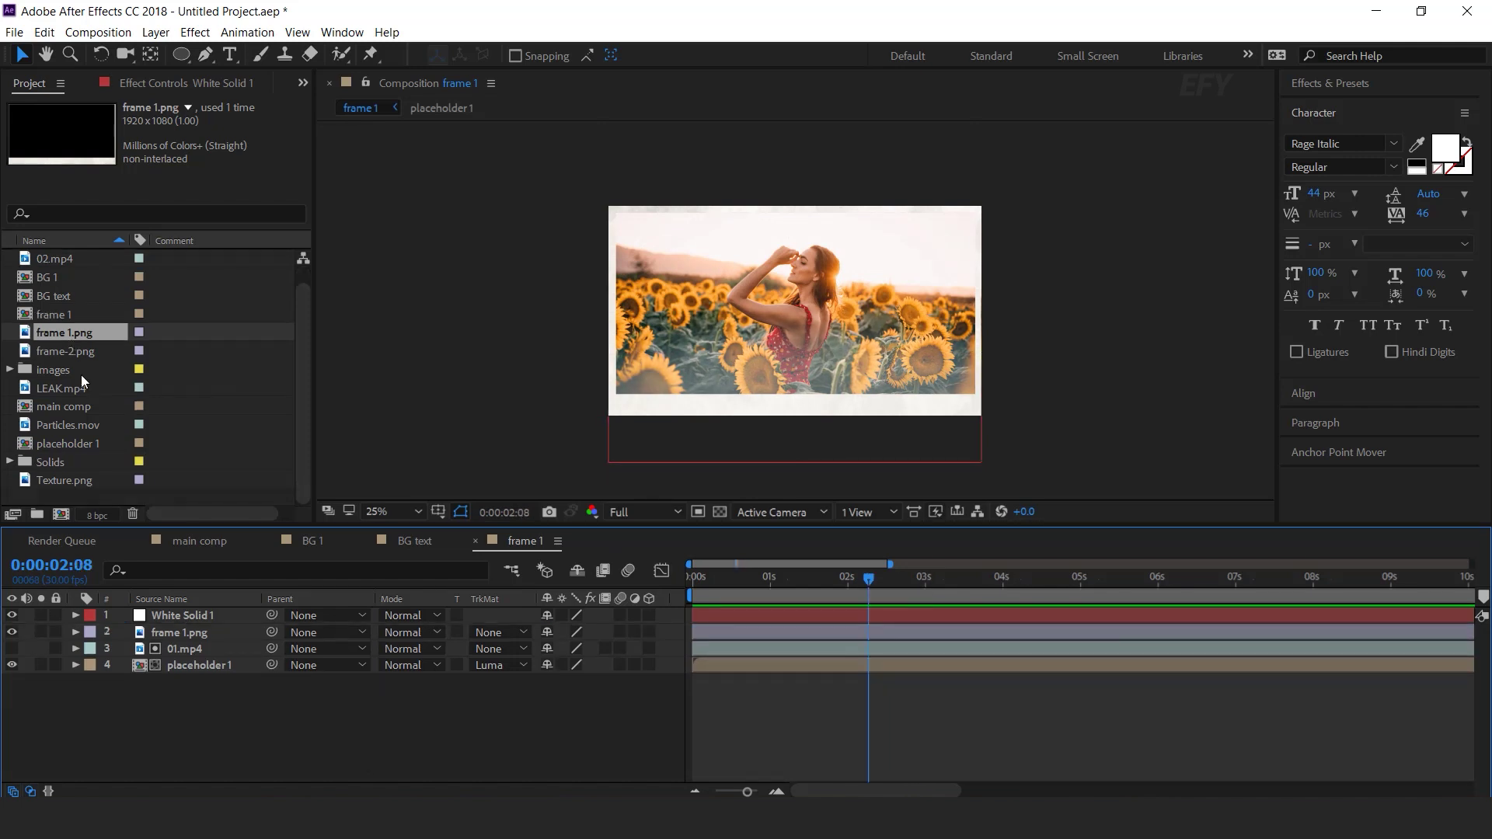
drag(48, 481, 176, 627)
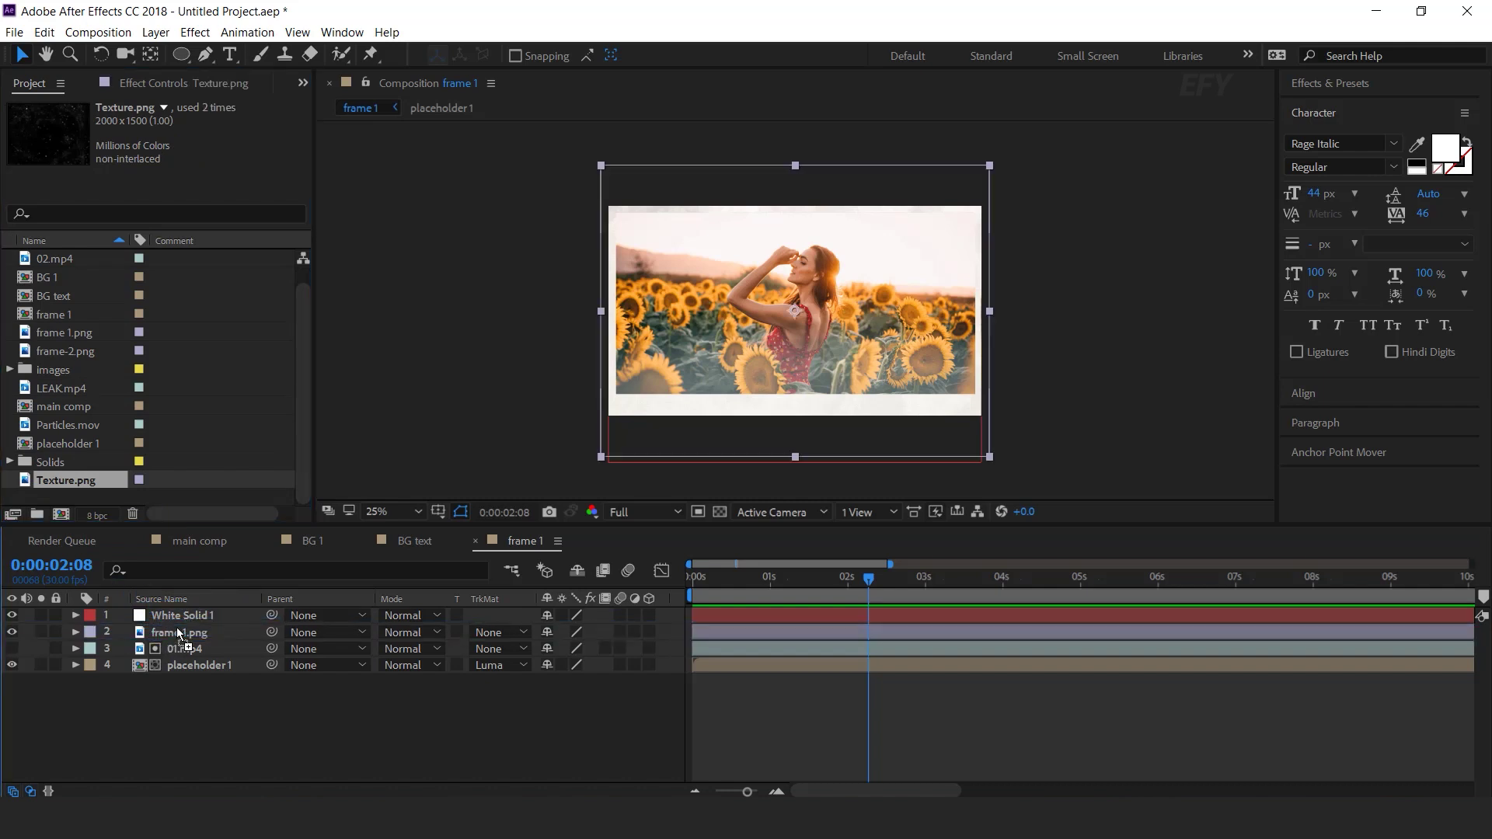
click(411, 634)
click(506, 323)
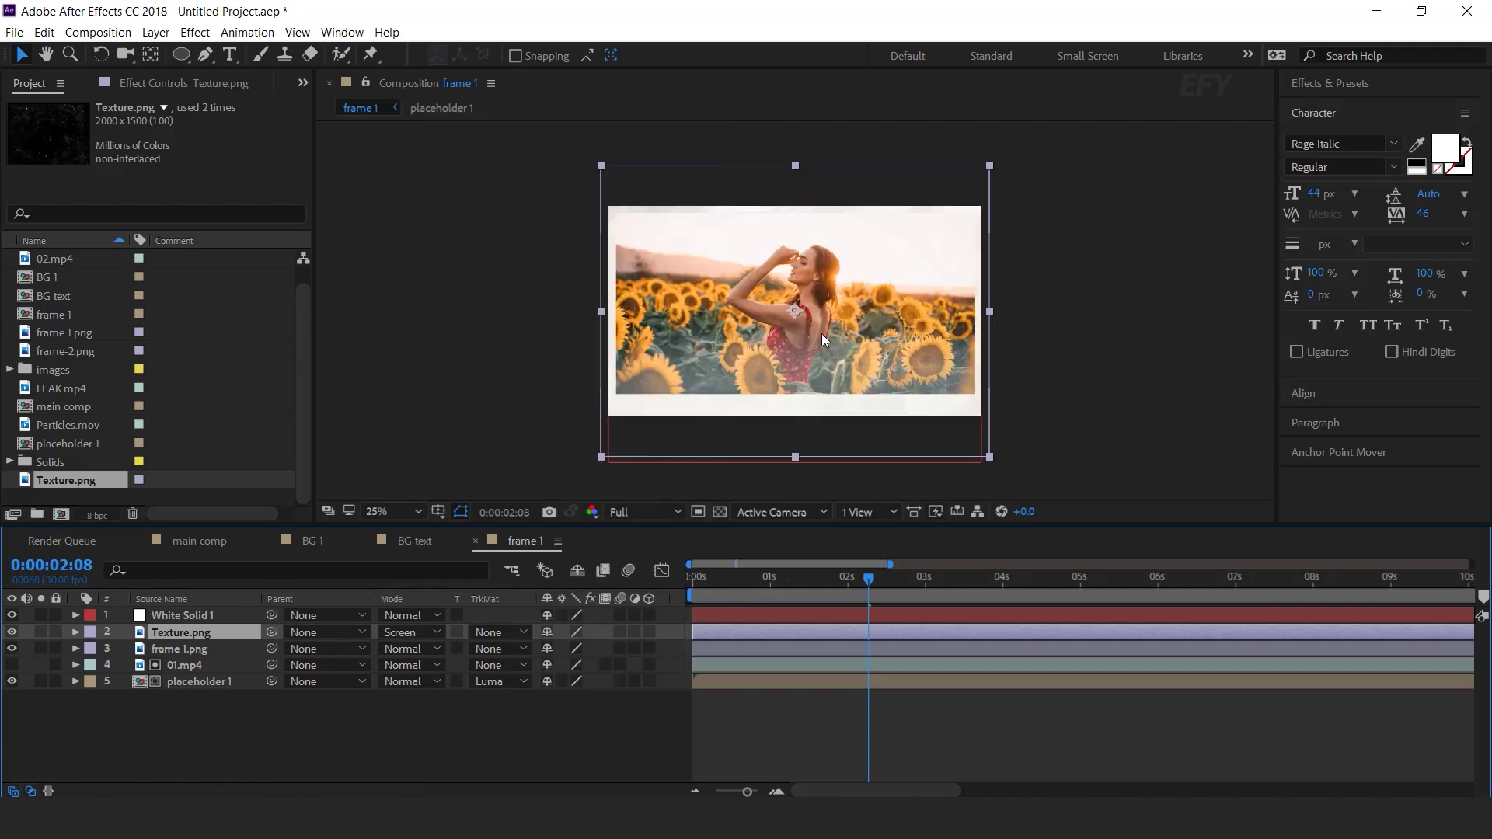
key(period)
key(period)
drag(864, 574, 993, 578)
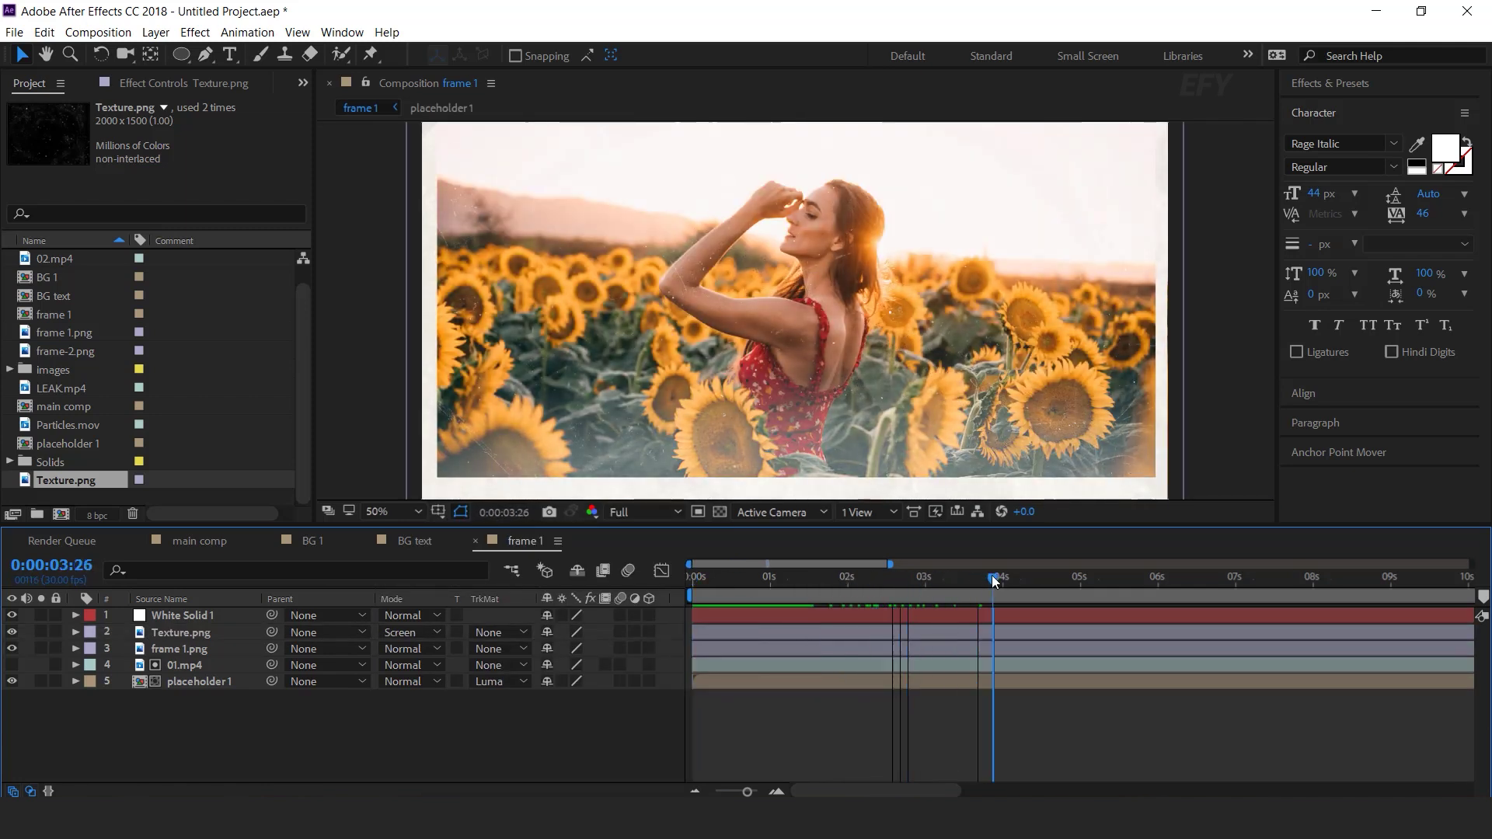
scroll(1059, 380, down, 2)
drag(794, 579, 981, 576)
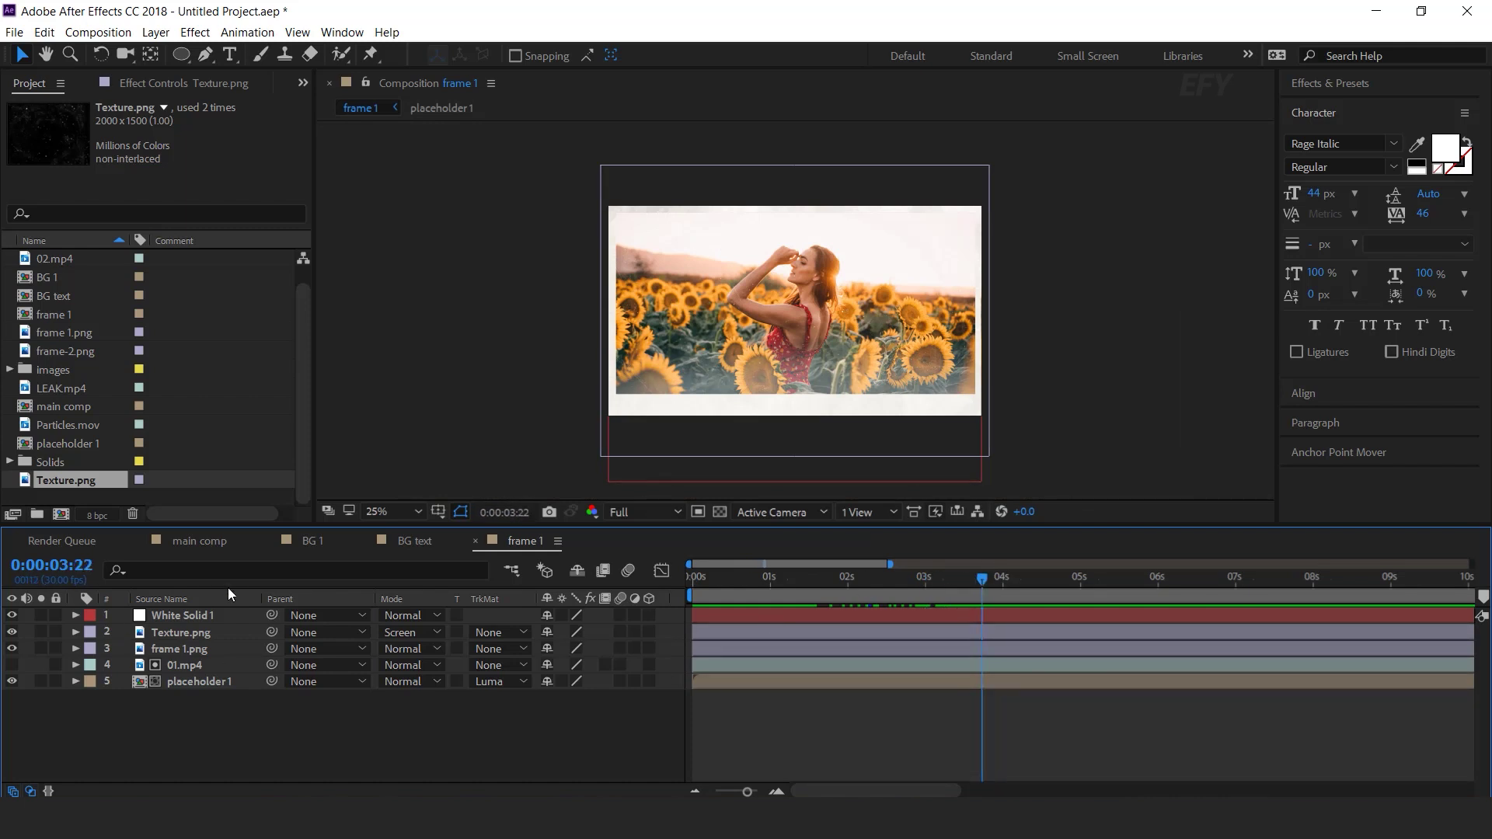
- Place the frame 1 composition above all layers in main comp and make it a 3D layer
click(191, 540)
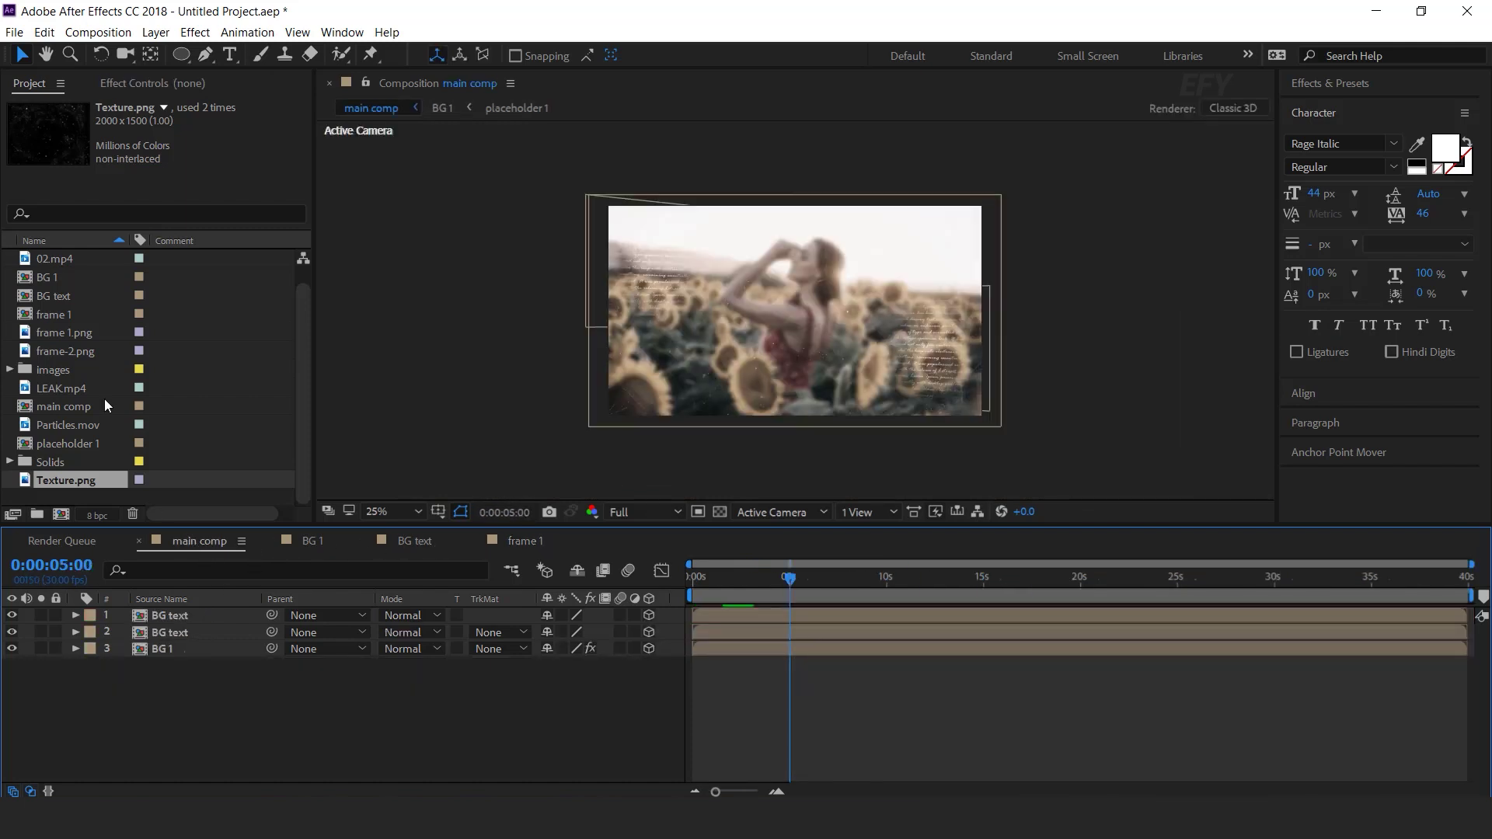
click(76, 319)
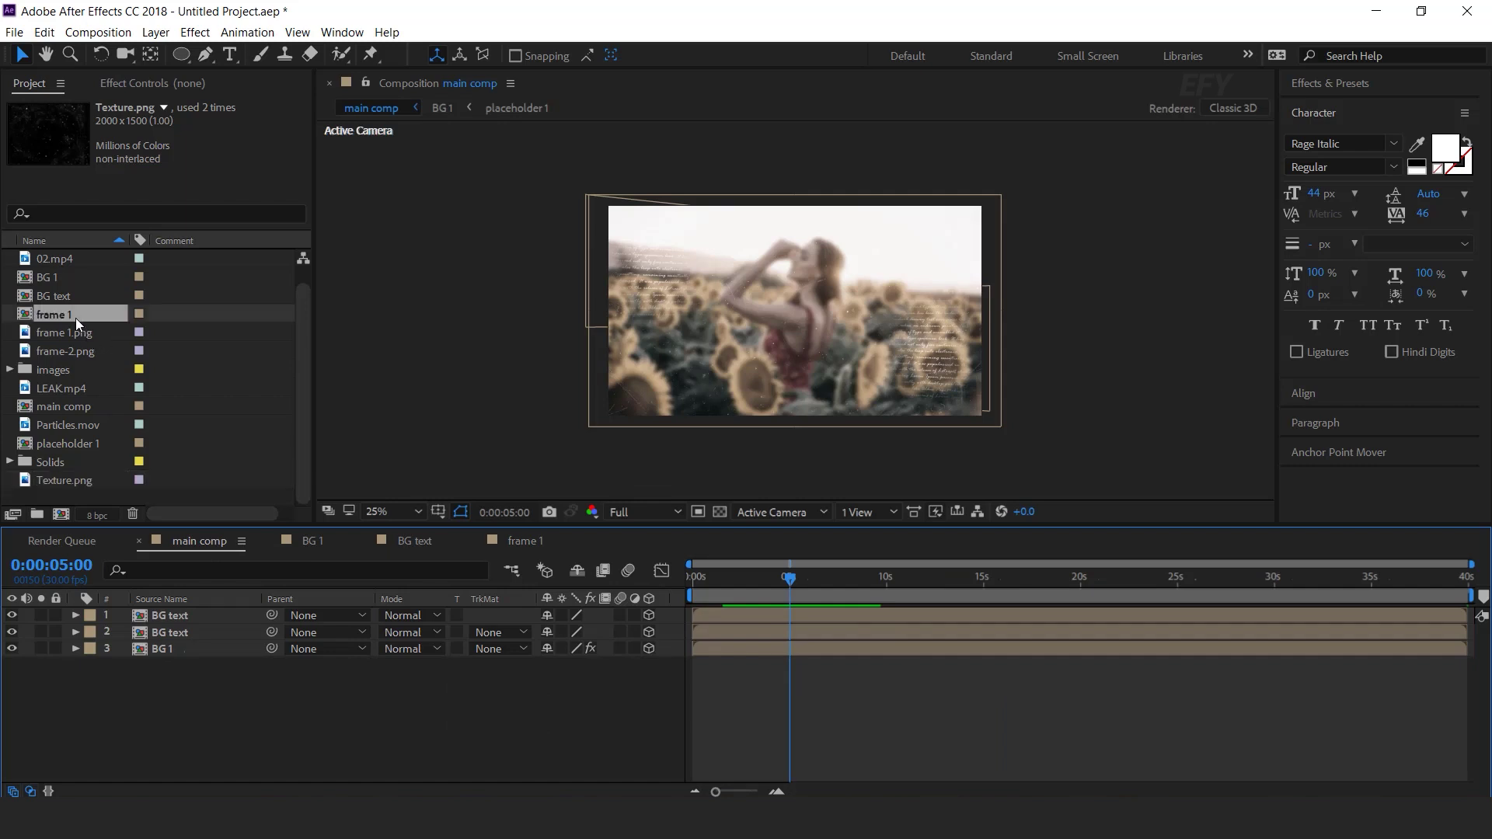
drag(23, 320, 176, 609)
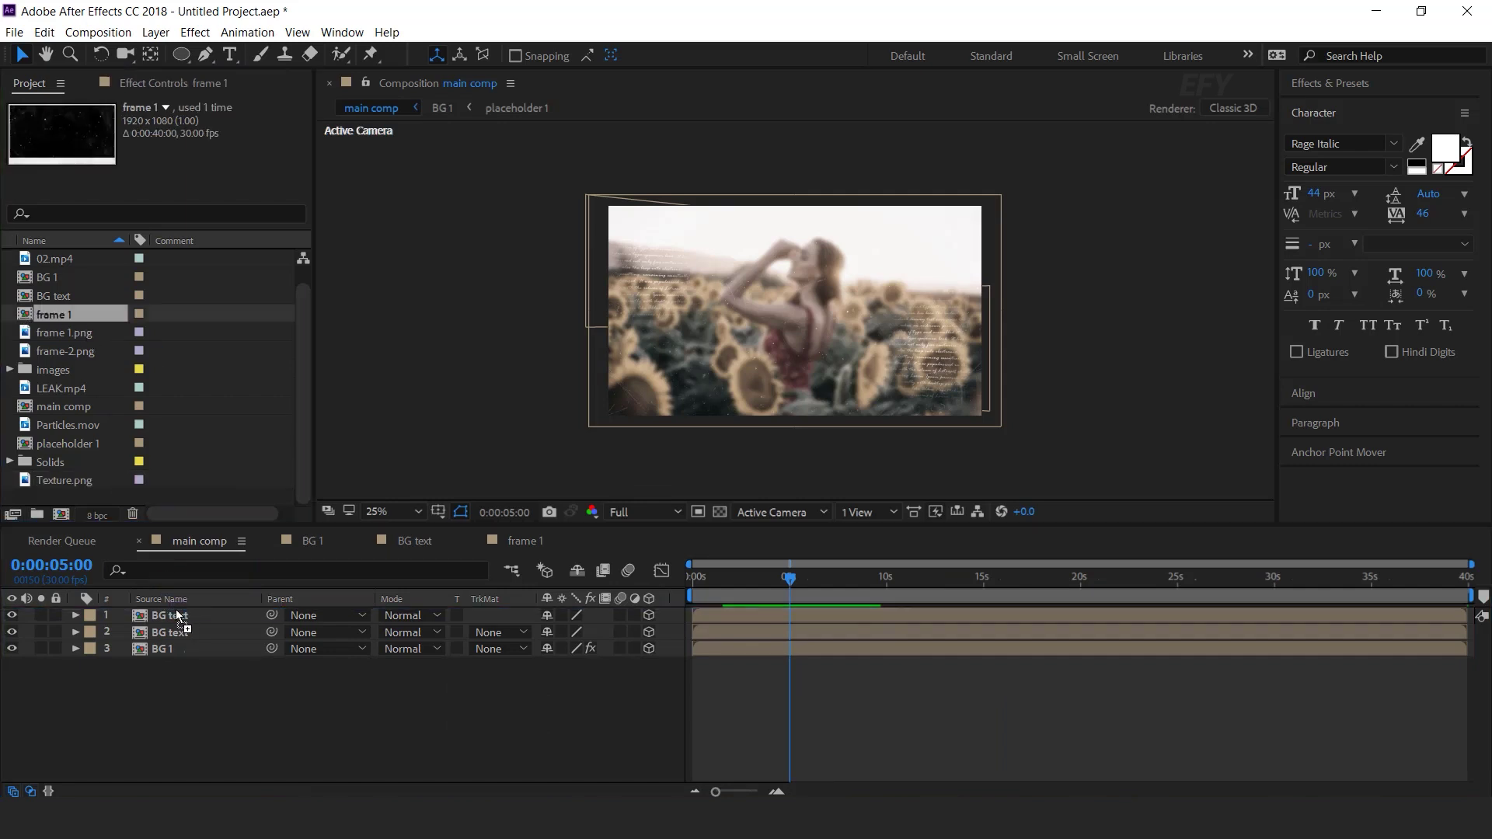
click(650, 614)
- Show main comp in 2 Views - Horizontal and move frame 1 back in Z-space so it appears smaller over the blurred background
click(871, 510)
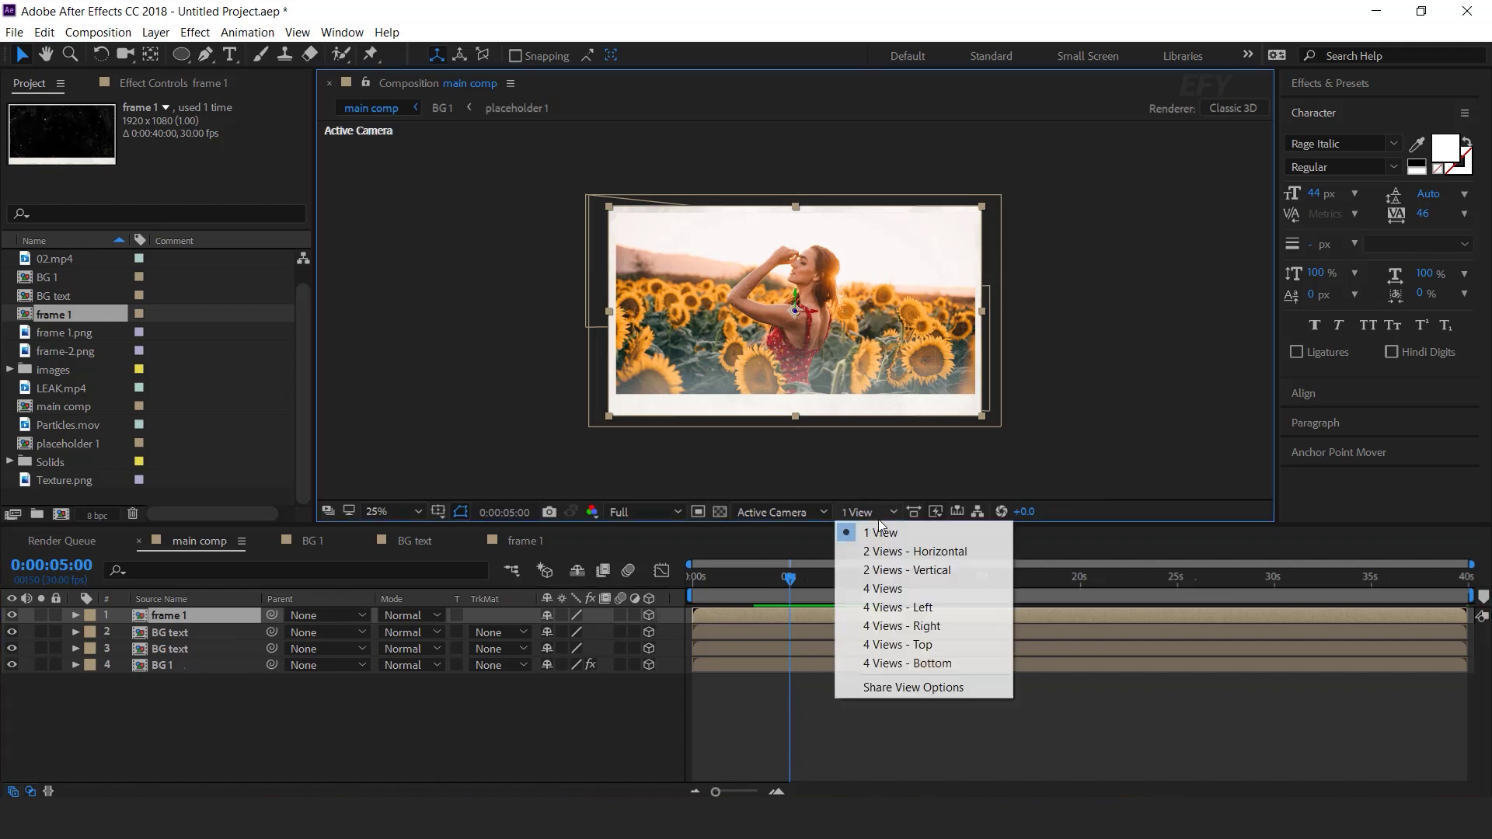
click(947, 552)
drag(559, 365, 560, 211)
drag(755, 236, 467, 281)
- Bring the BG text layer beside the photo's right edge closer to the camera and nudge frame 1 slightly forward
click(455, 257)
click(456, 253)
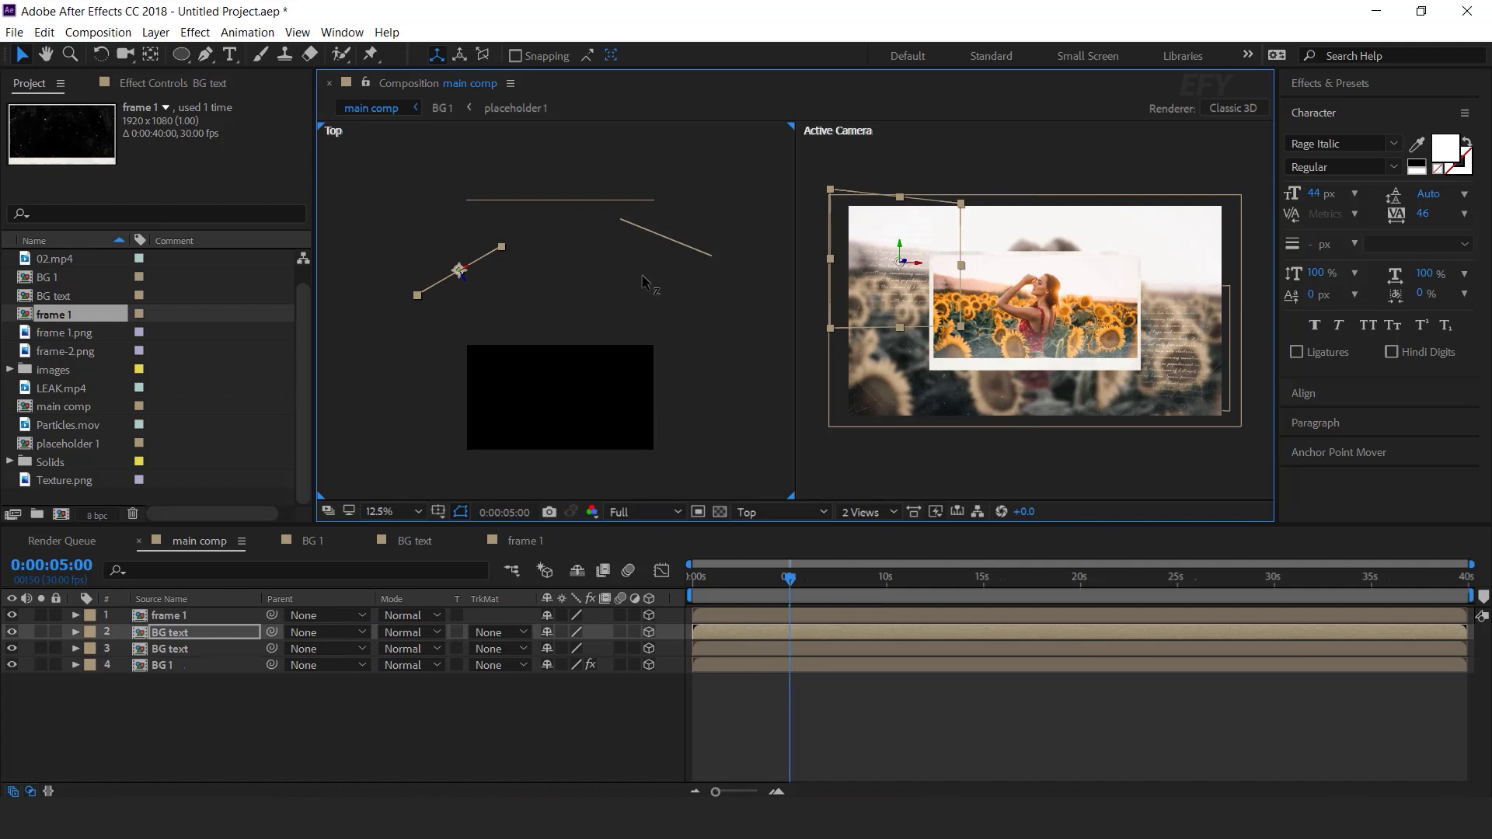
click(670, 241)
drag(662, 247, 653, 270)
click(559, 200)
drag(560, 211, 559, 221)
- Tilt the frame 1 layer by setting its Z Rotation to -2 degrees
key(r)
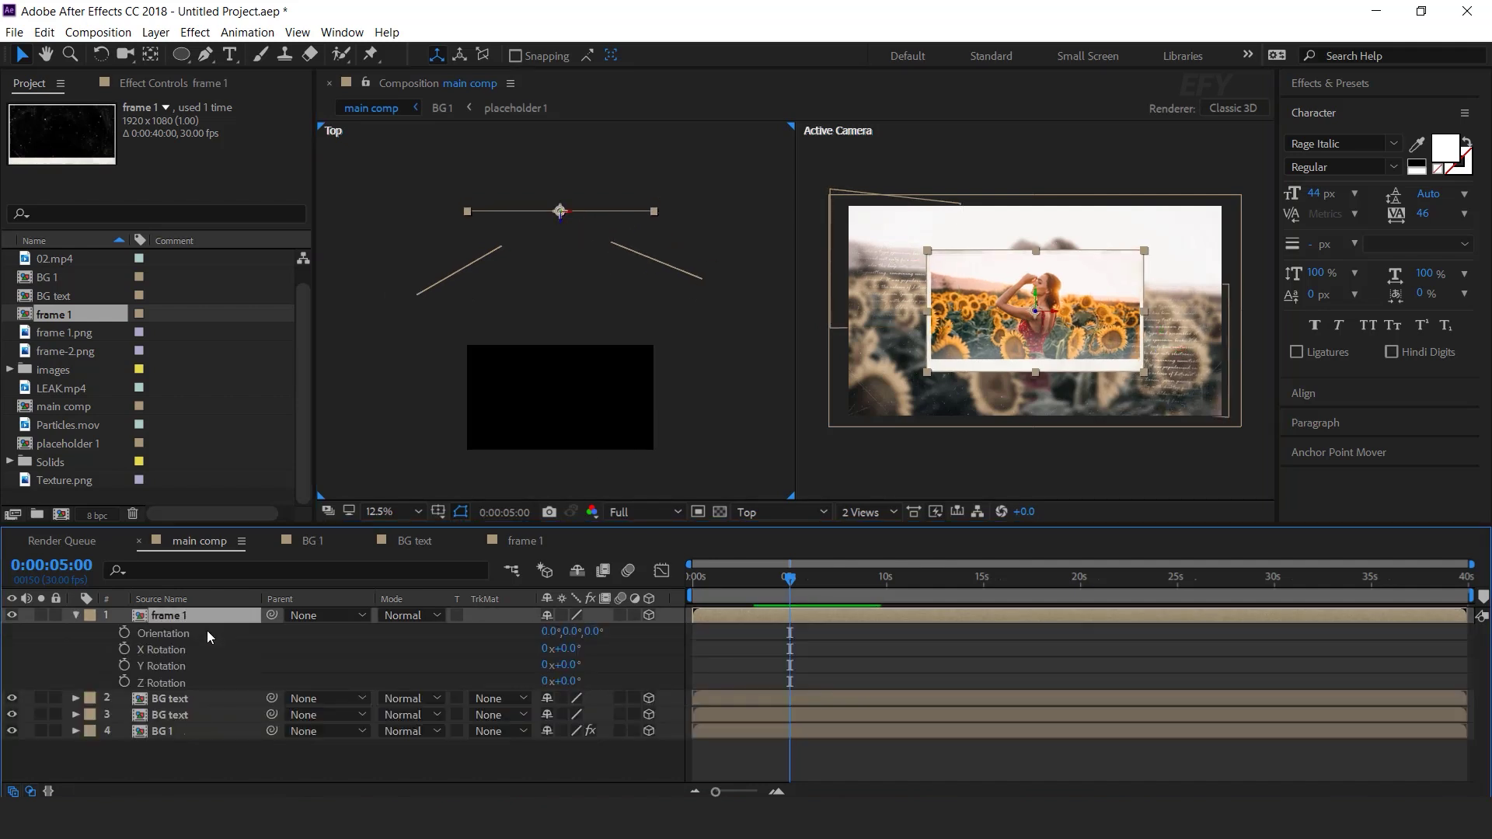
drag(568, 665, 559, 680)
key(ctrl+z)
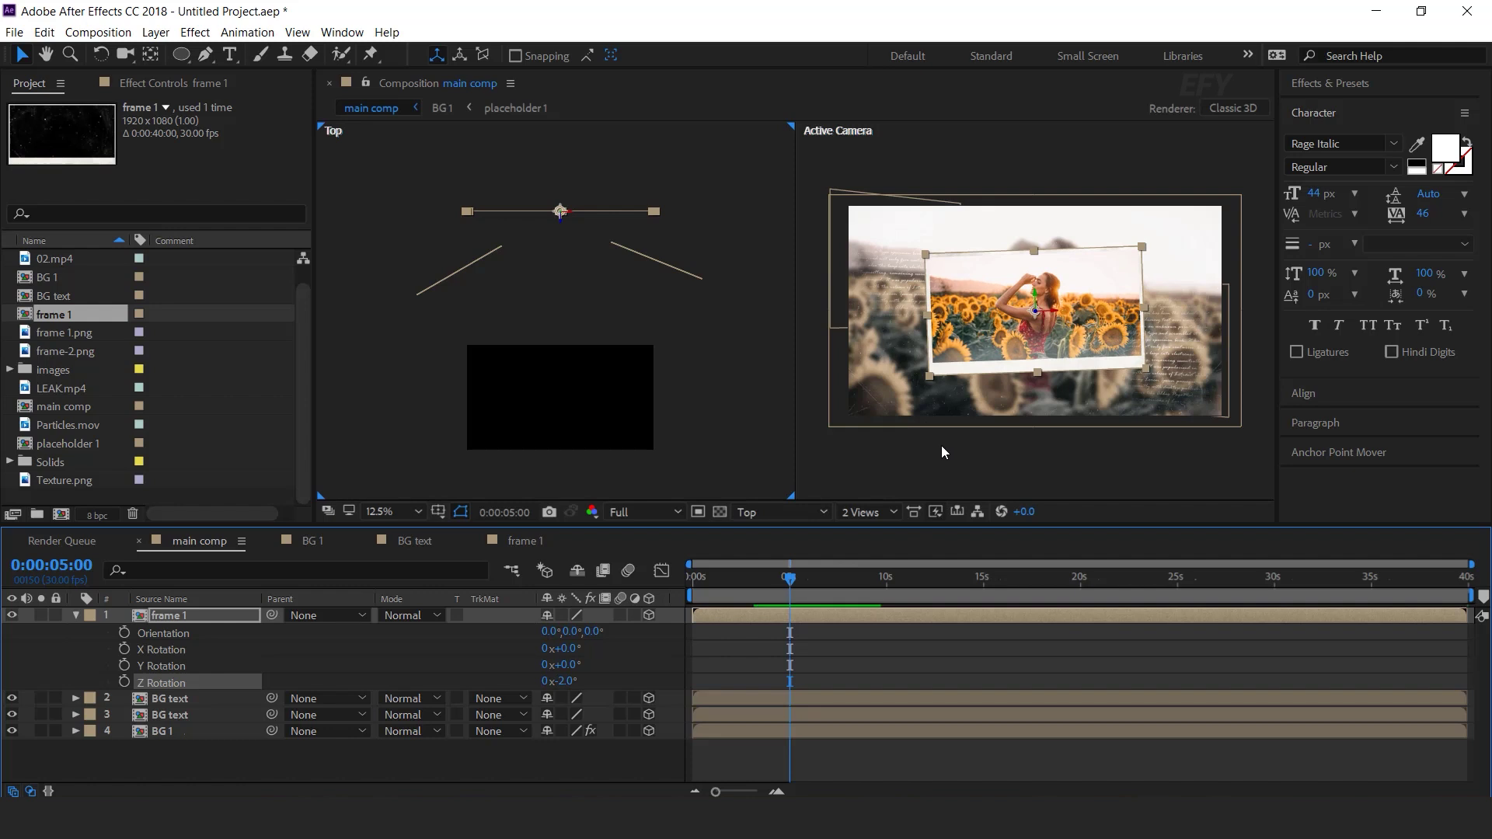
click(74, 615)
click(572, 213)
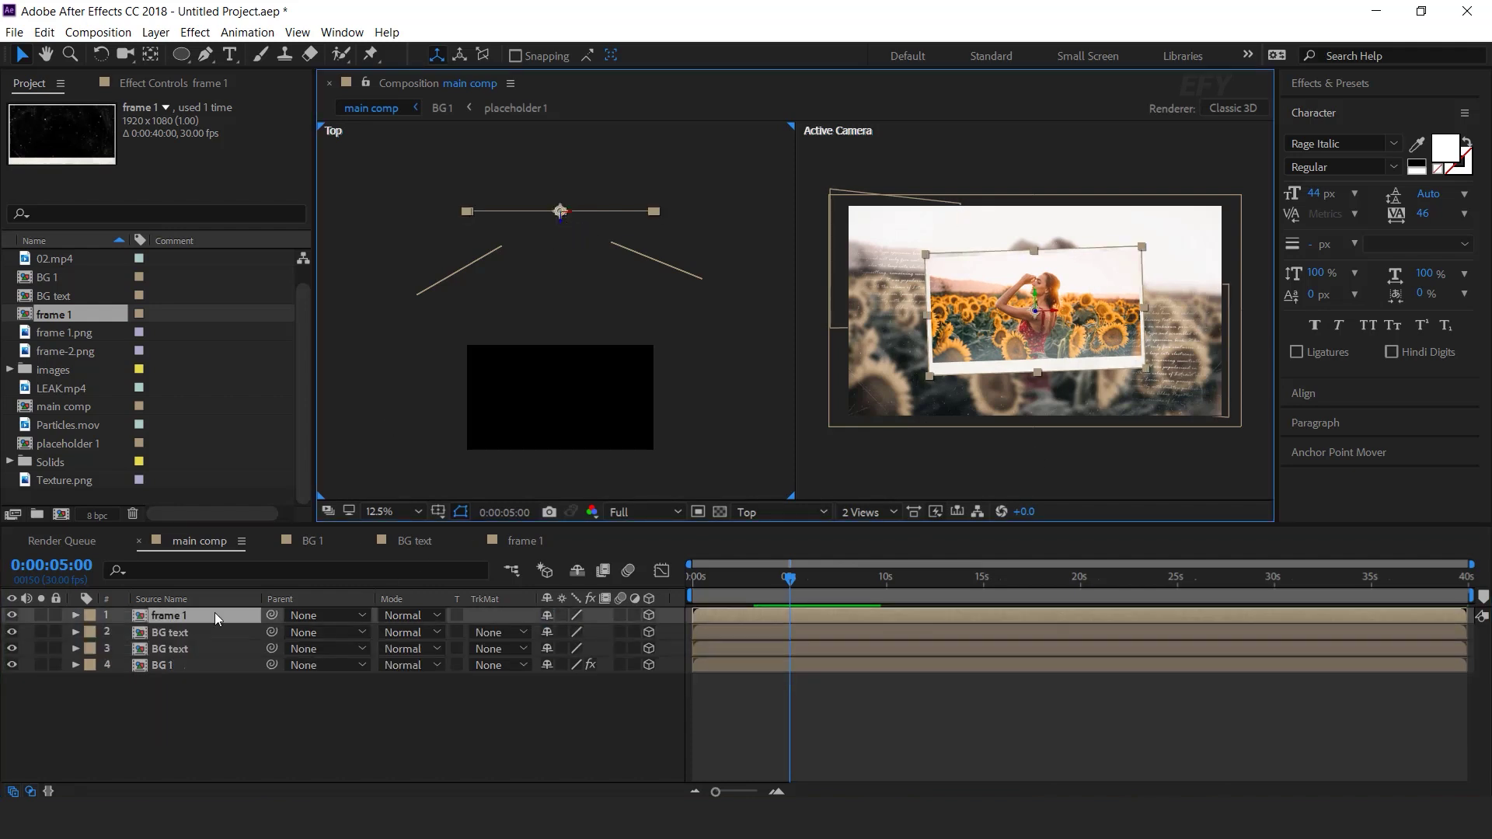
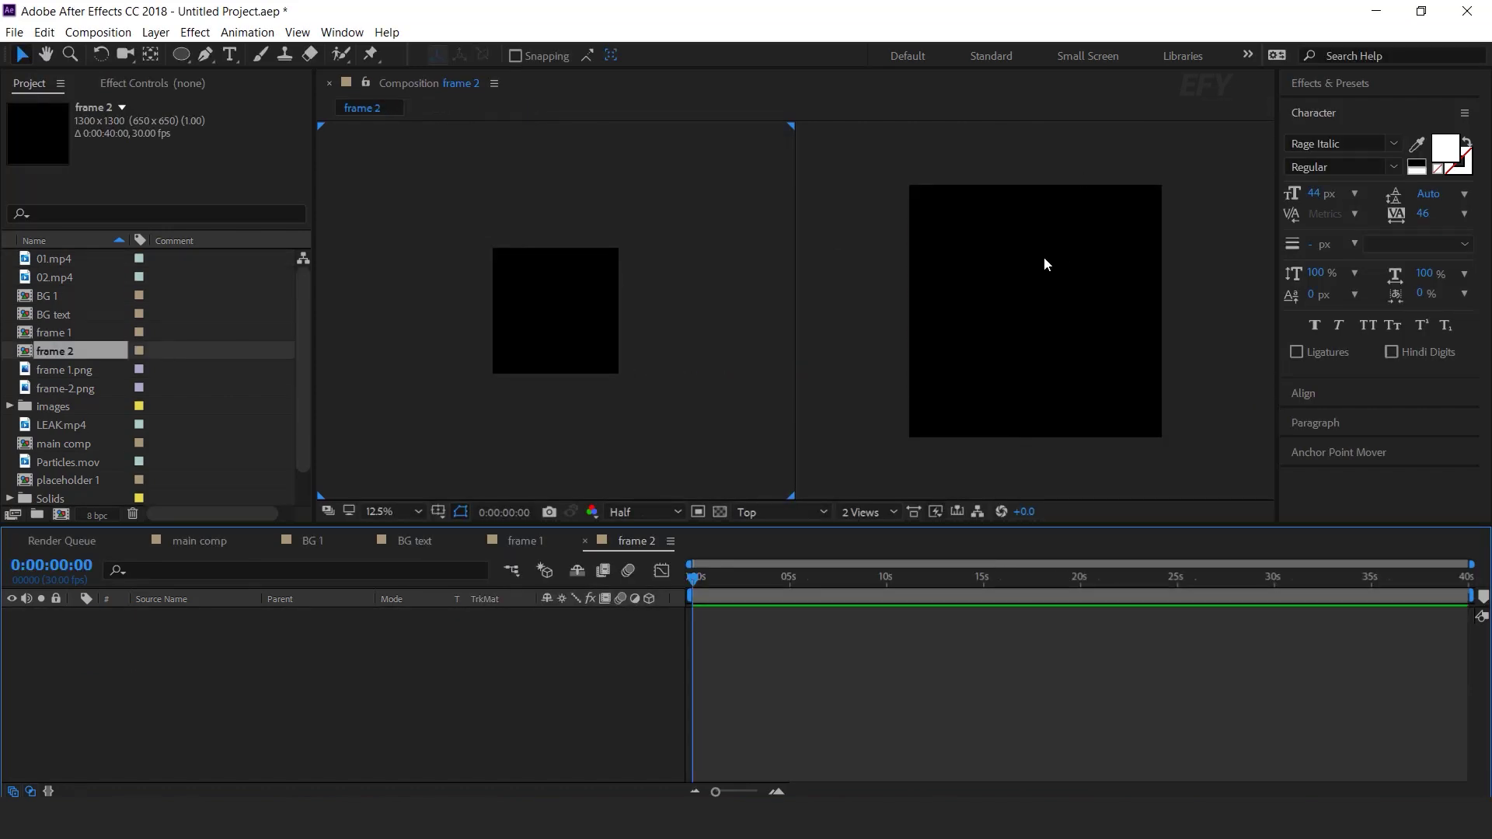
scroll(151, 317, down, 1)
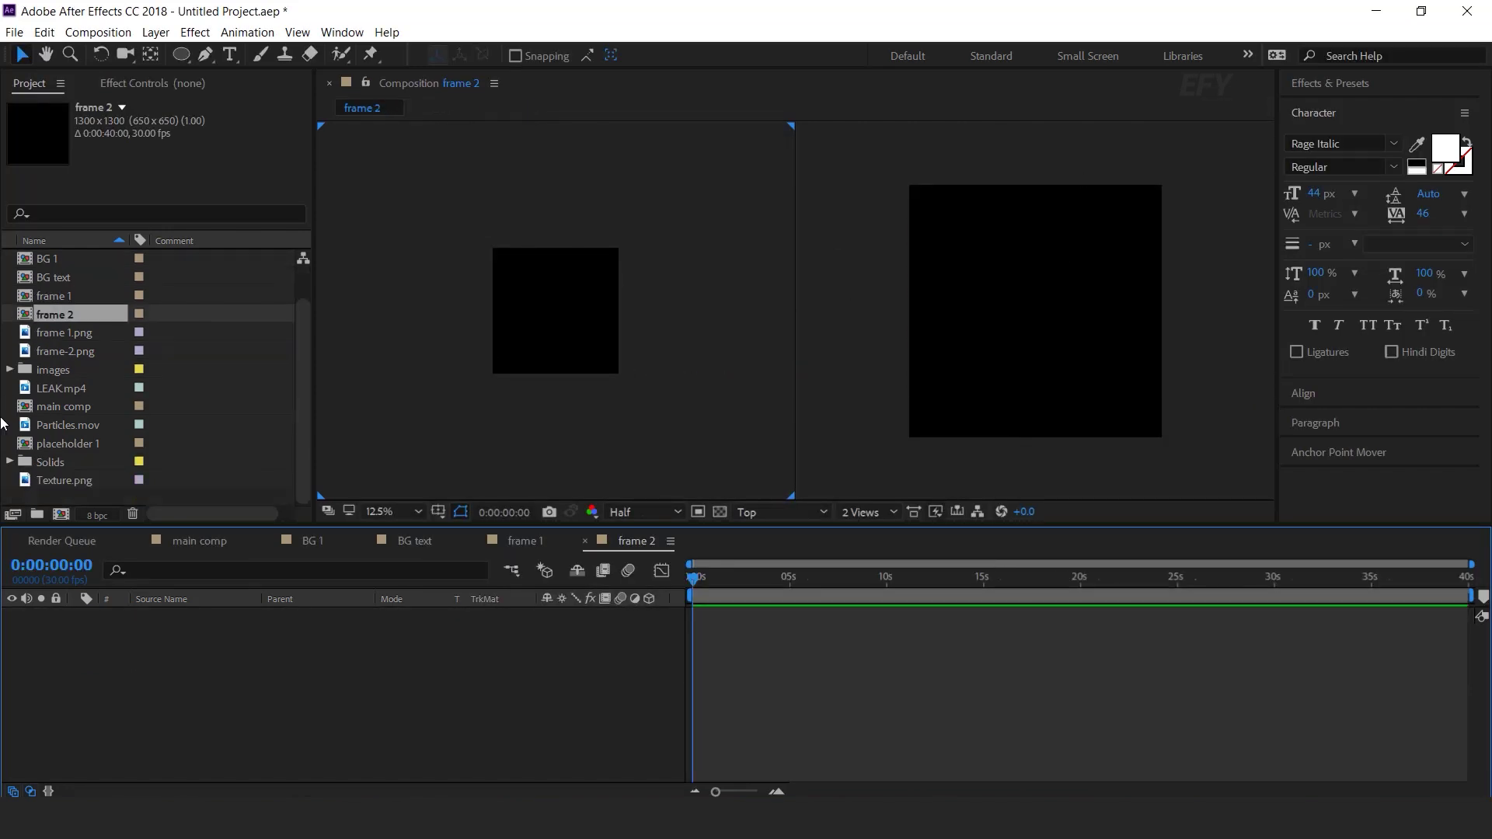
- Create a new 1300 x 1300 px composition named placeholder 2 with a duration of 40 seconds
click(61, 513)
key(ctrl+n)
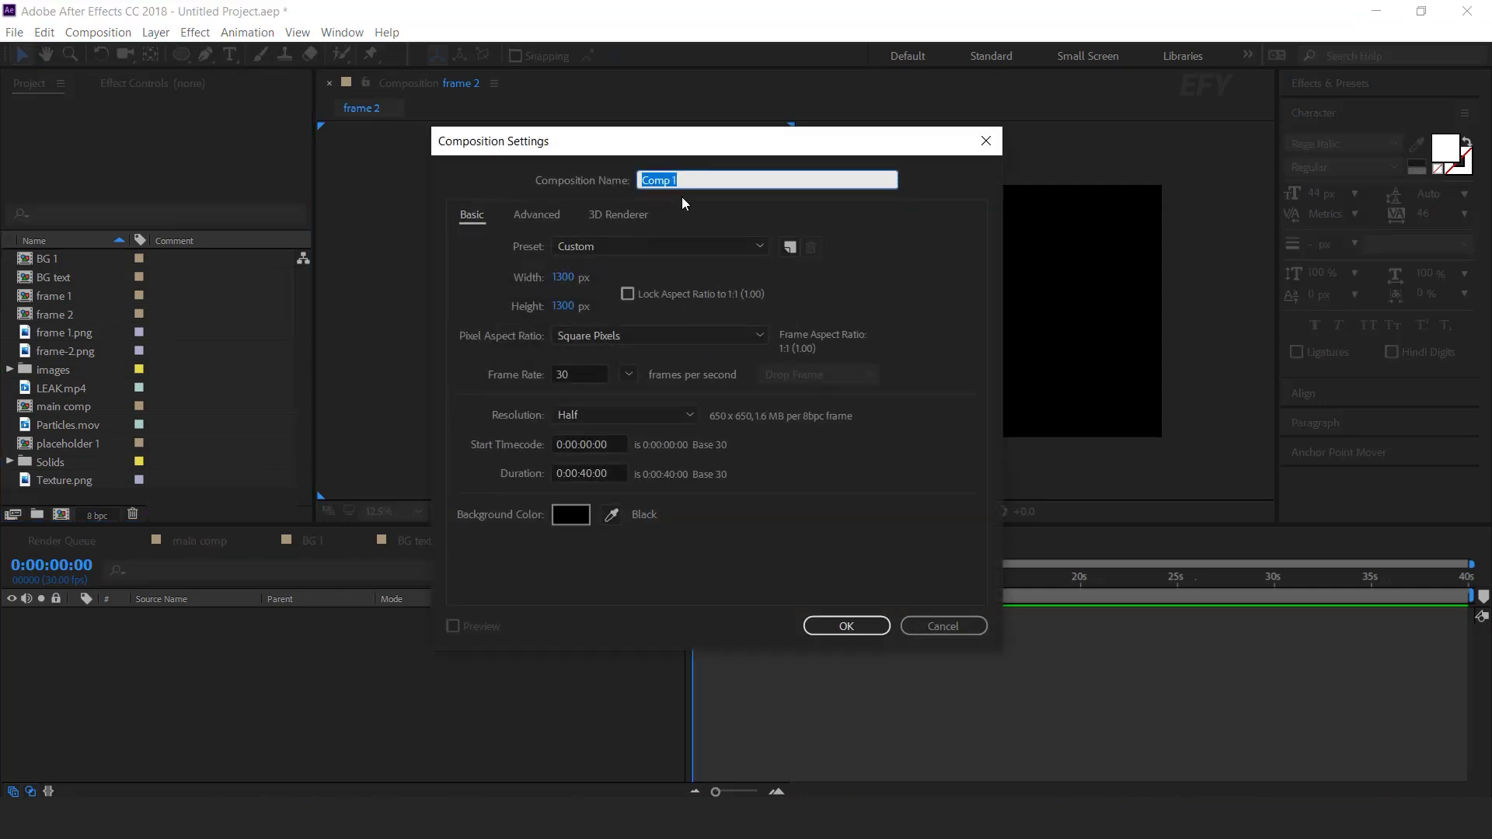
text(placeholder 2)
key(Return)
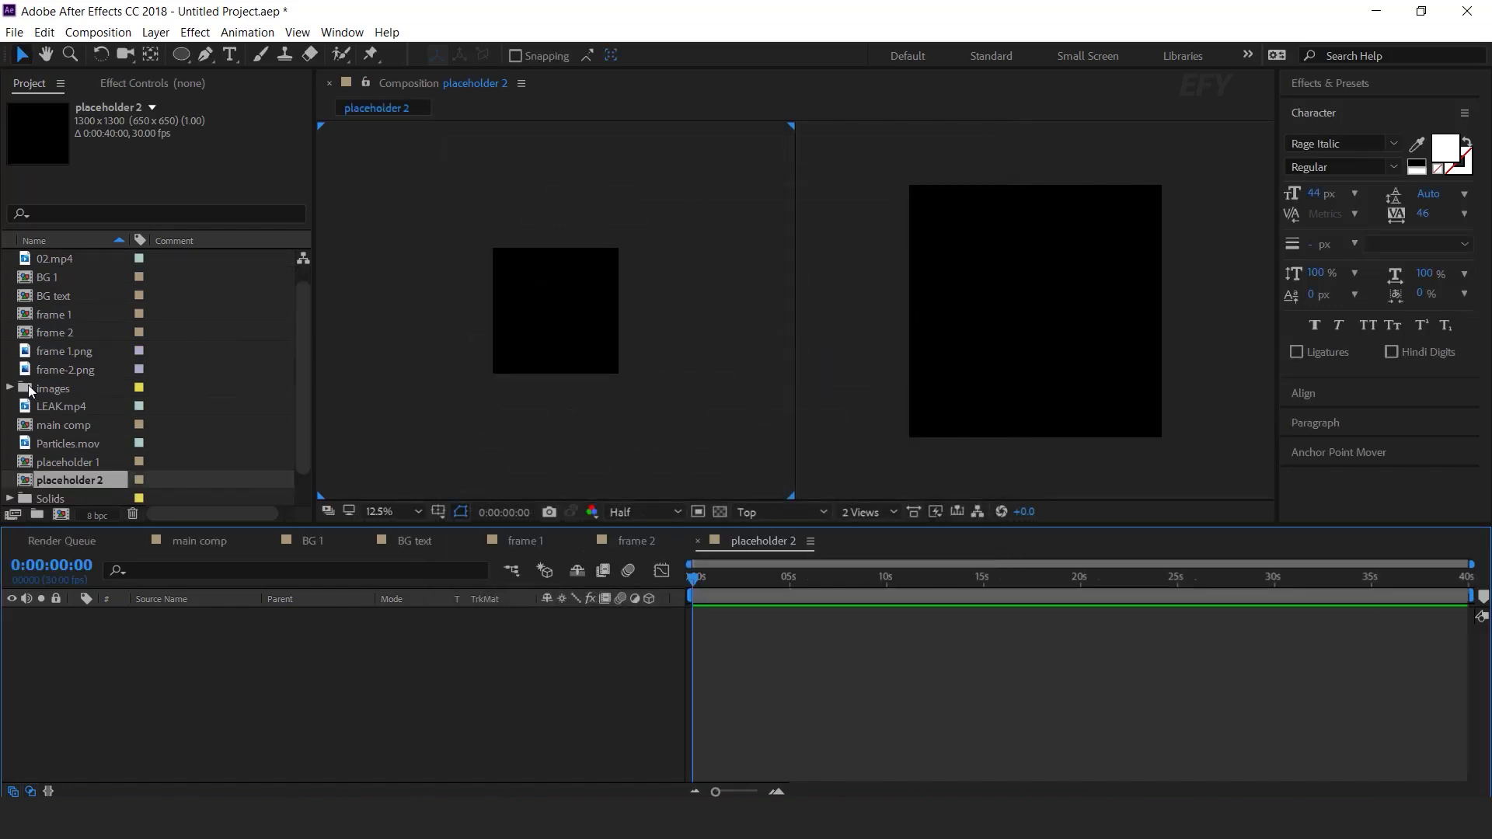
- Add the wooden bridge photo from the images folder to placeholder 2, scale it to 37.3%, and close the composition
click(9, 388)
click(102, 408)
drag(99, 407, 254, 686)
key(s)
drag(567, 632, 597, 632)
click(542, 702)
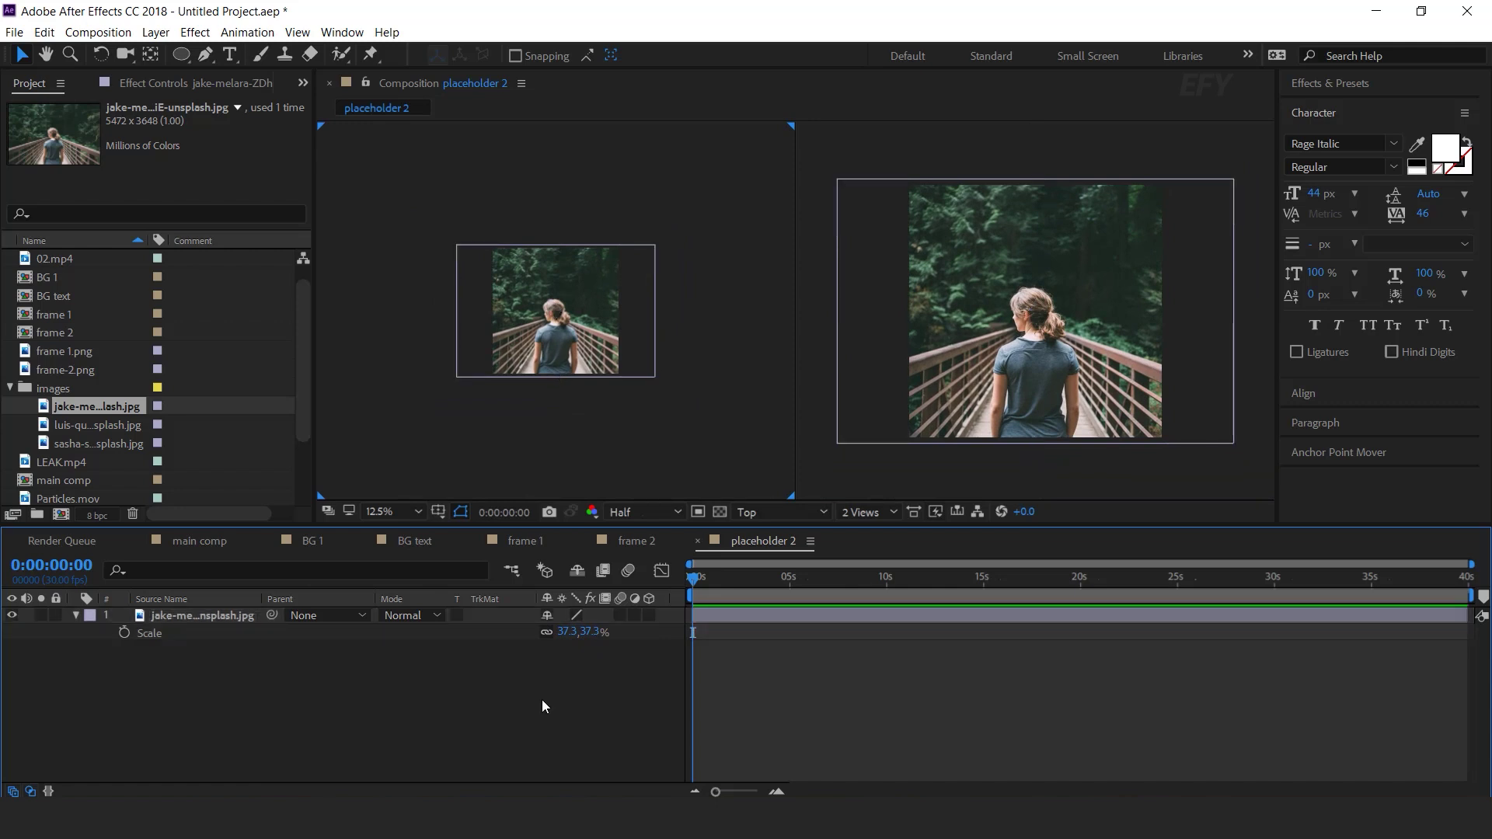
click(75, 615)
click(697, 541)
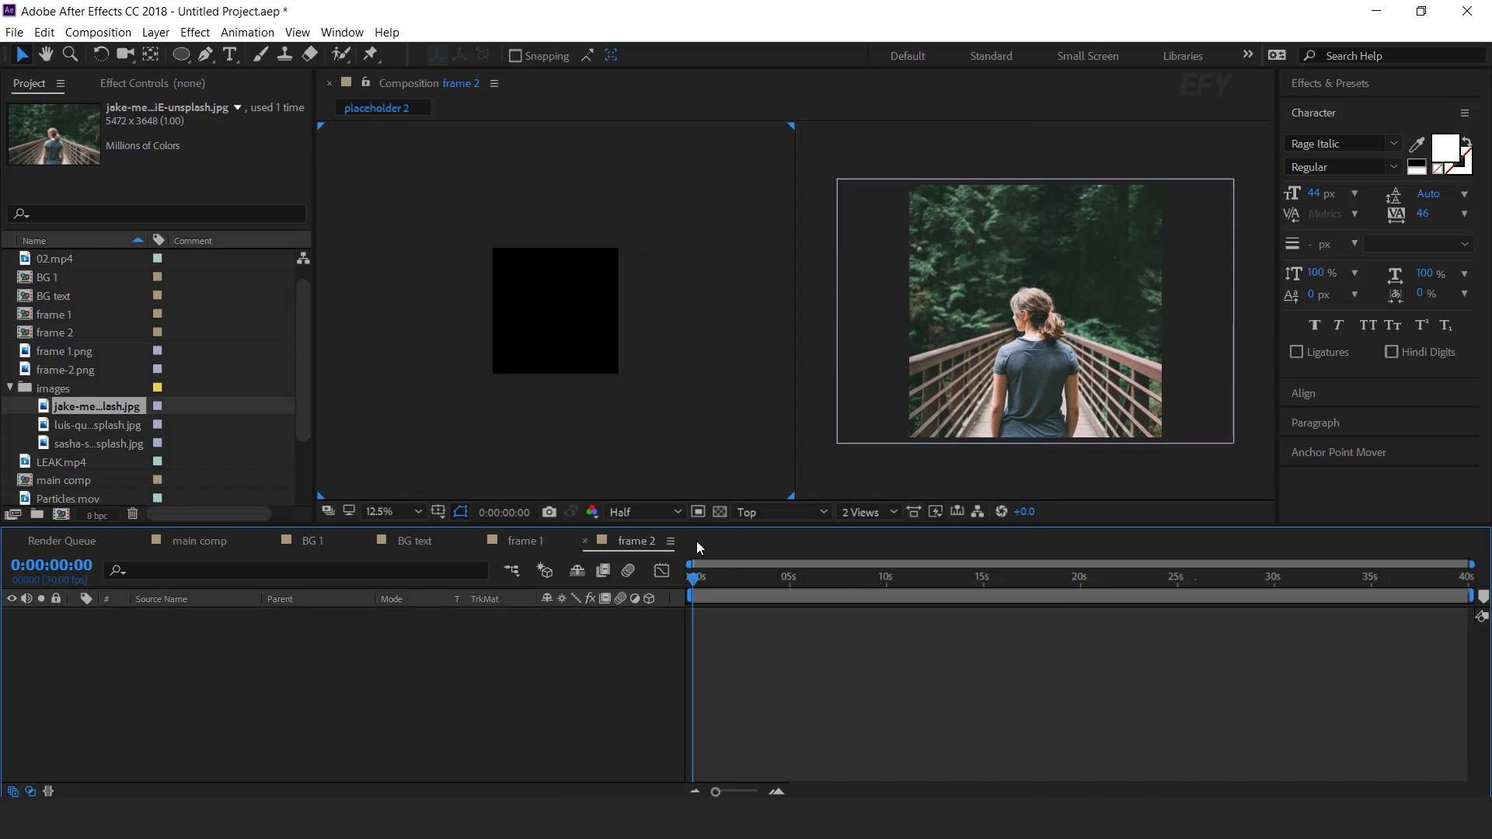
- Add the placeholder 2 composition as a layer in frame 2, starting at the beginning of the timeline
click(9, 388)
scroll(124, 454, down, 2)
click(70, 445)
drag(23, 451, 324, 659)
click(723, 577)
key(Home)
click(584, 665)
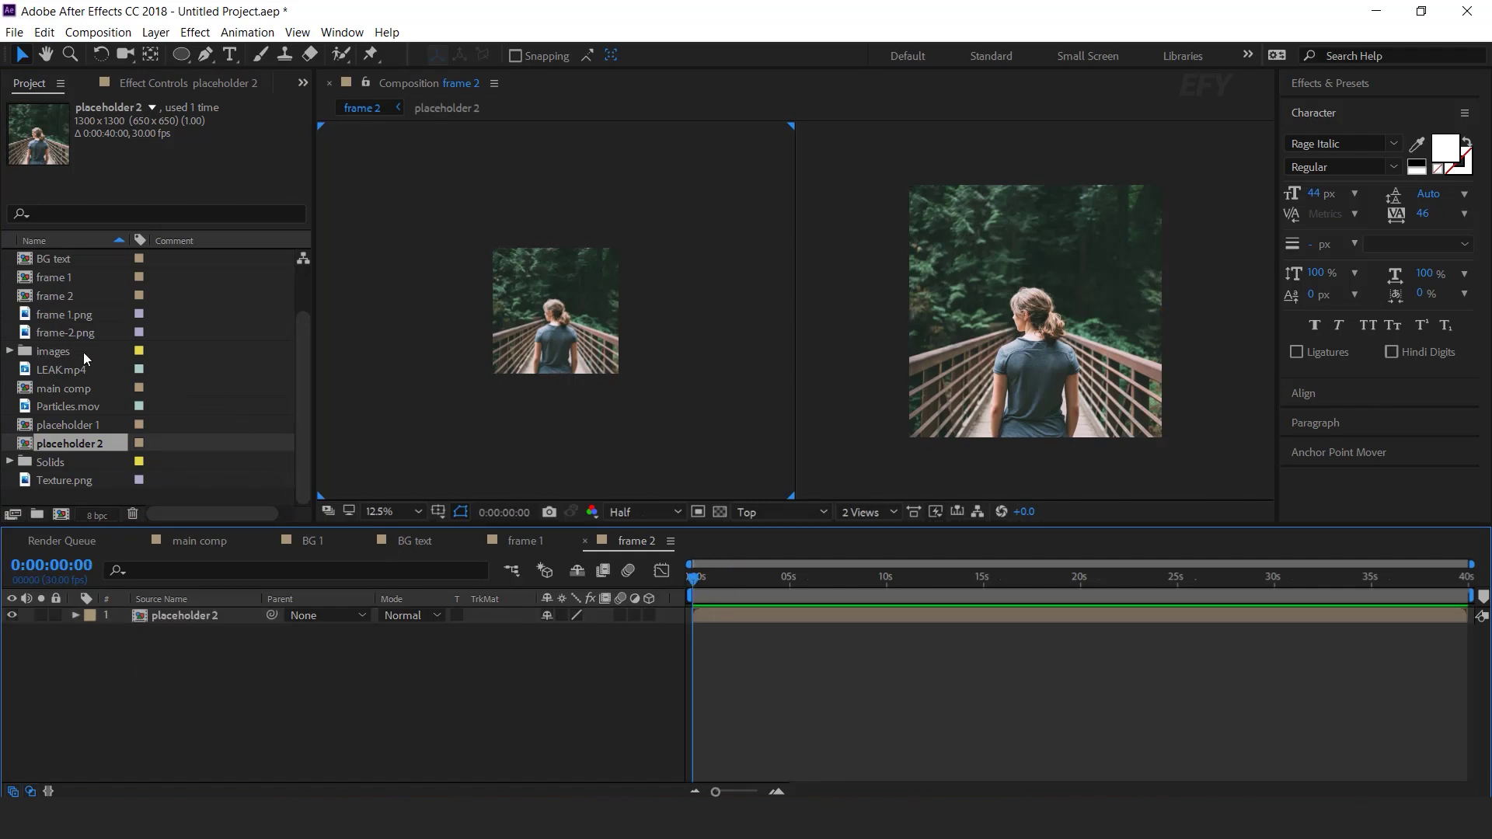
- Place frame-2.png above placeholder 2 and add Texture.png on top with the Screen blending mode
drag(78, 334, 199, 613)
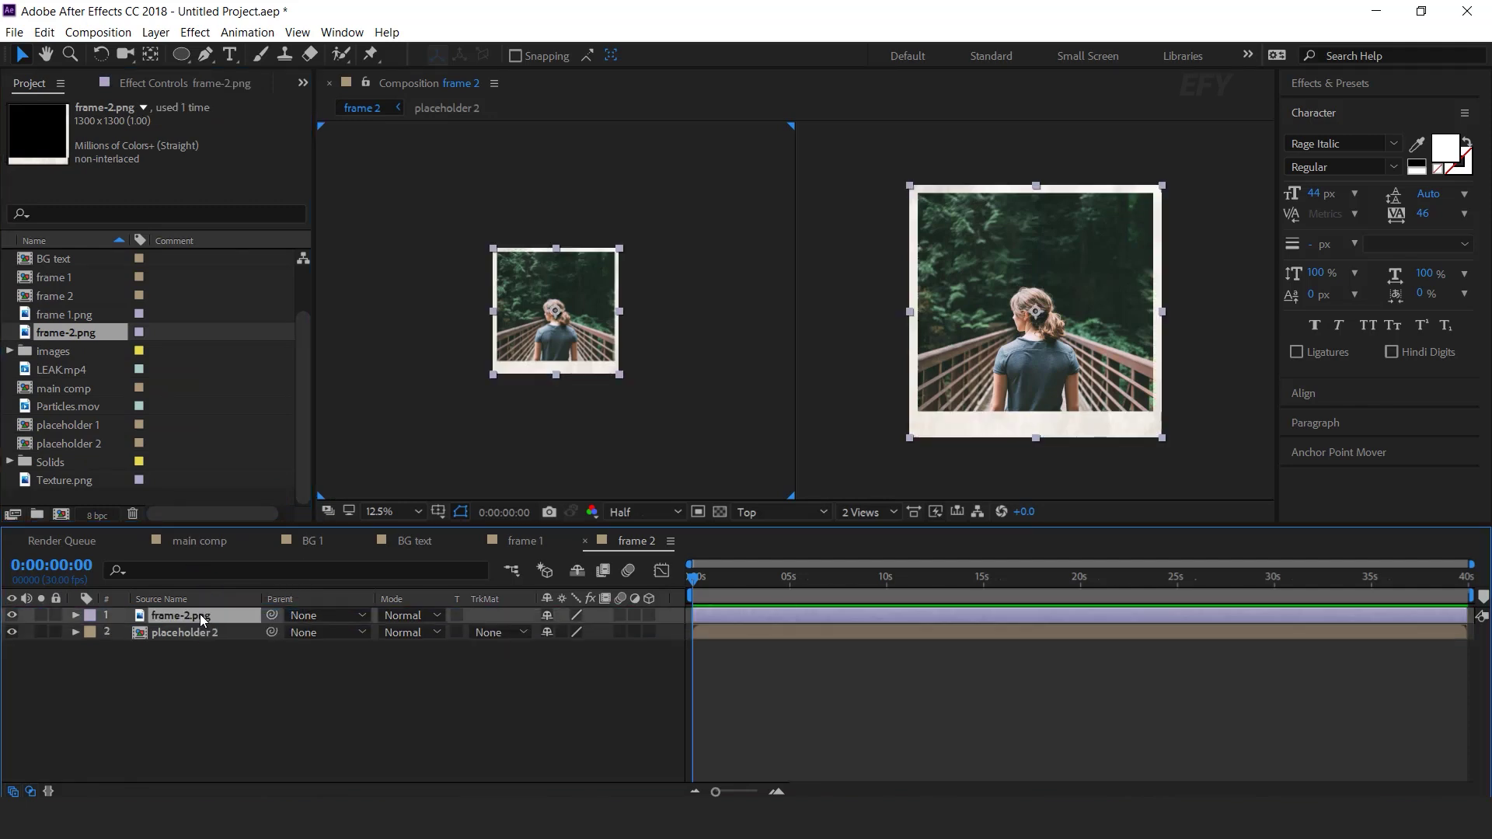
click(287, 685)
drag(67, 479, 205, 609)
click(411, 617)
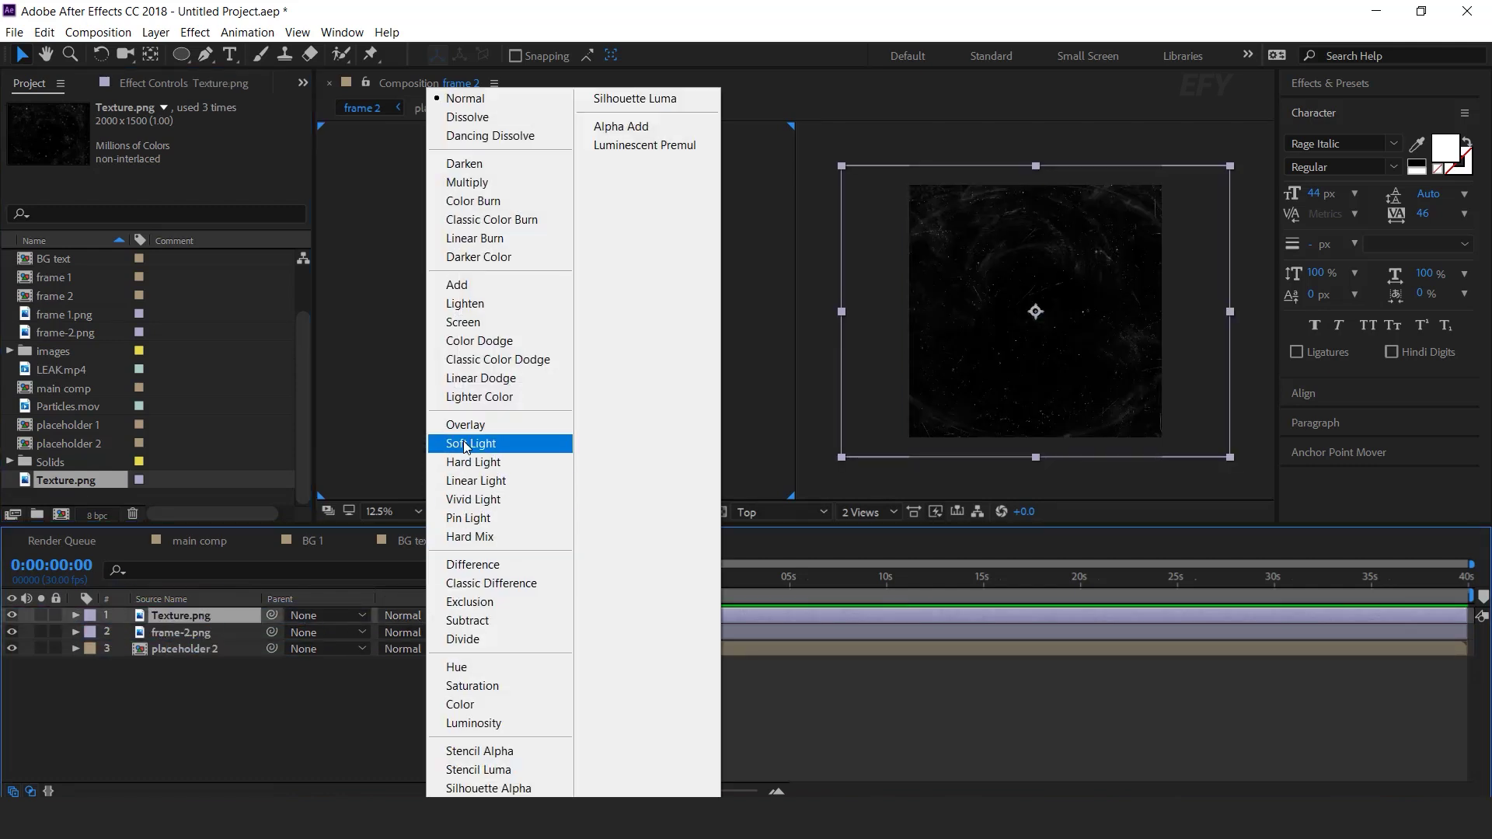
click(473, 322)
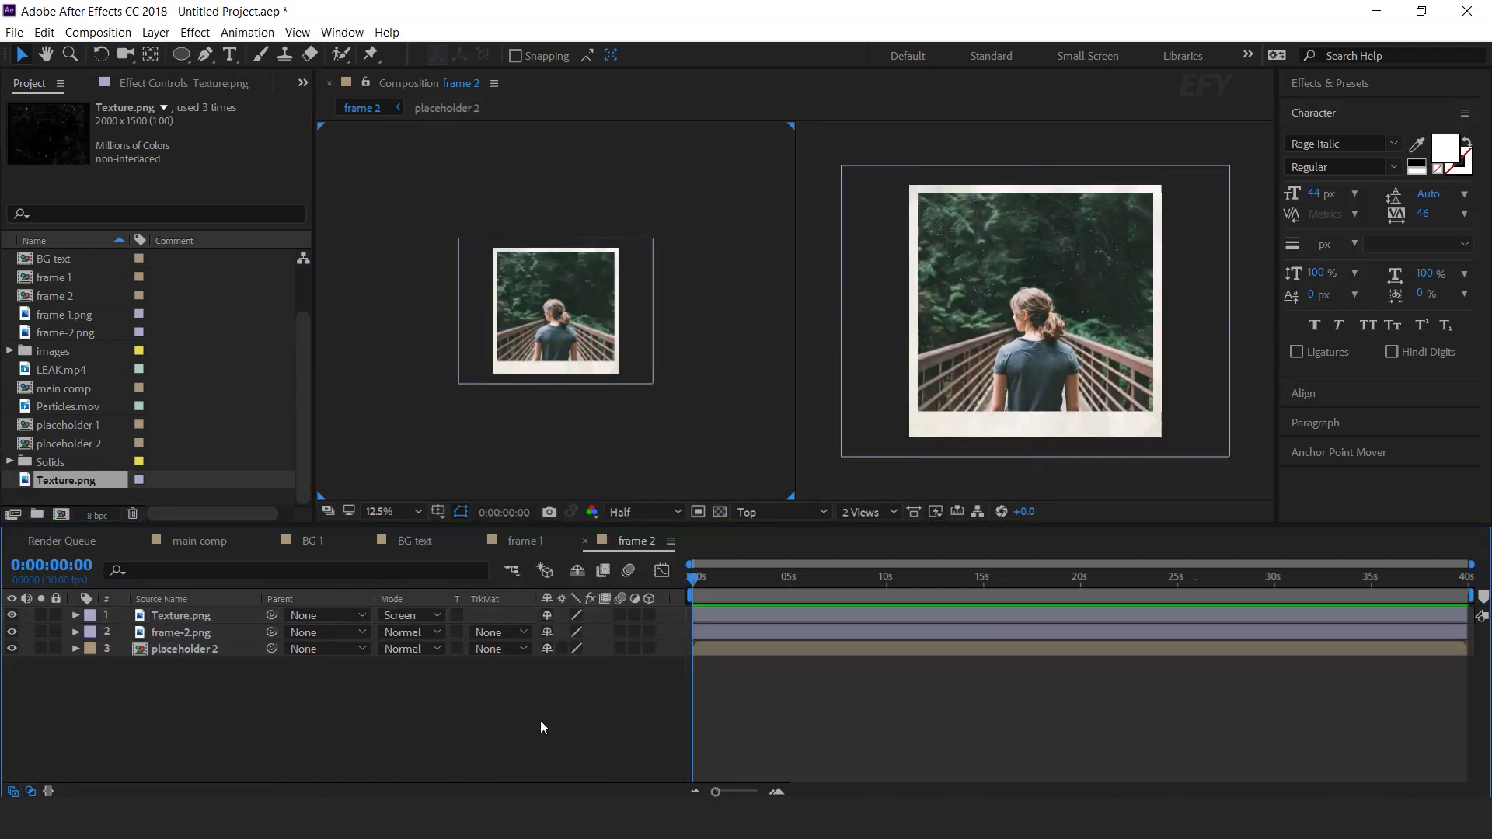
- Add the frame 2 composition as the top layer of main comp and make it a 3D layer
click(206, 540)
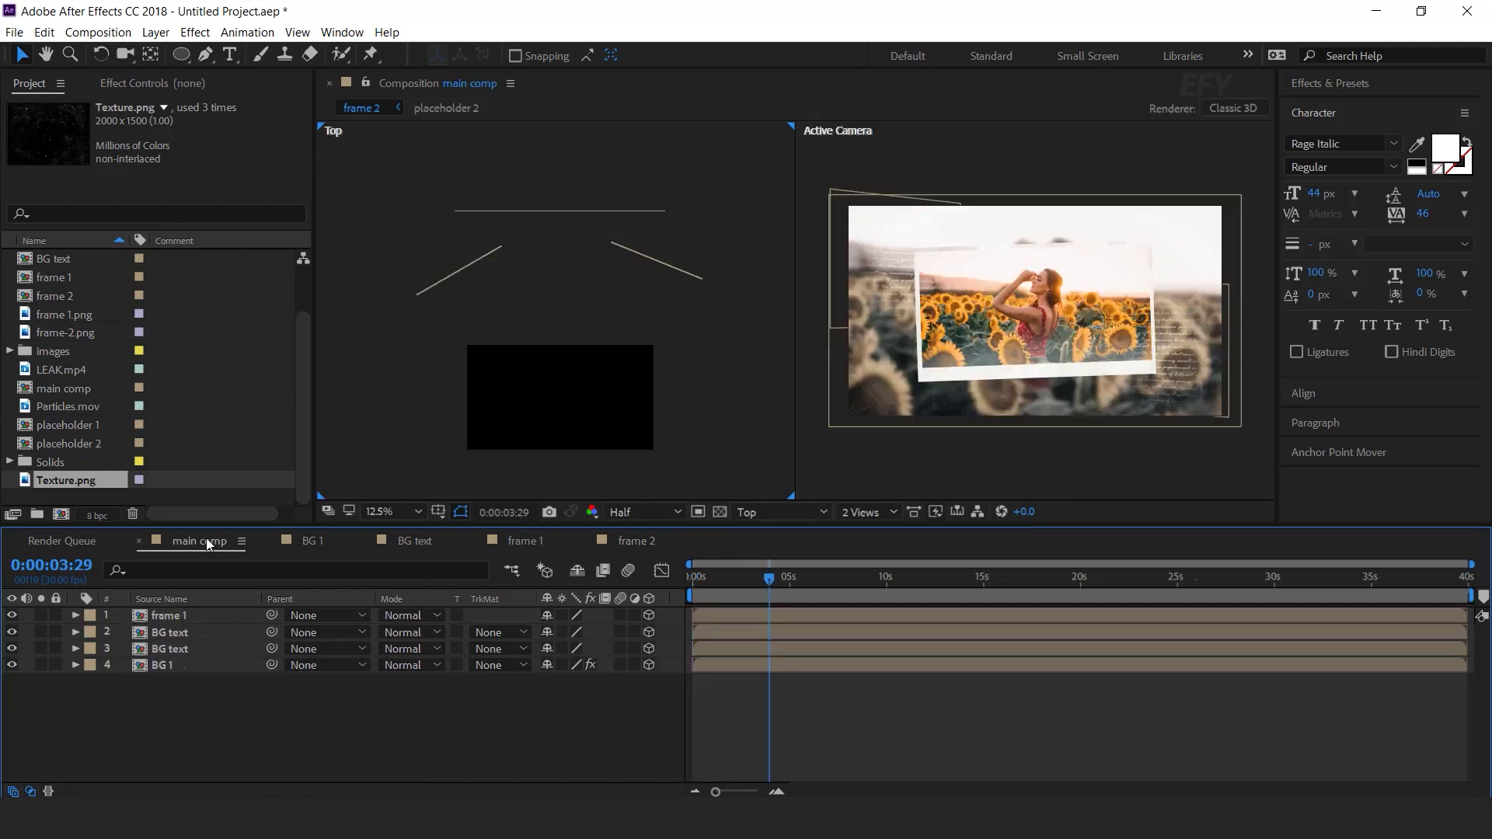
scroll(90, 402, up, 3)
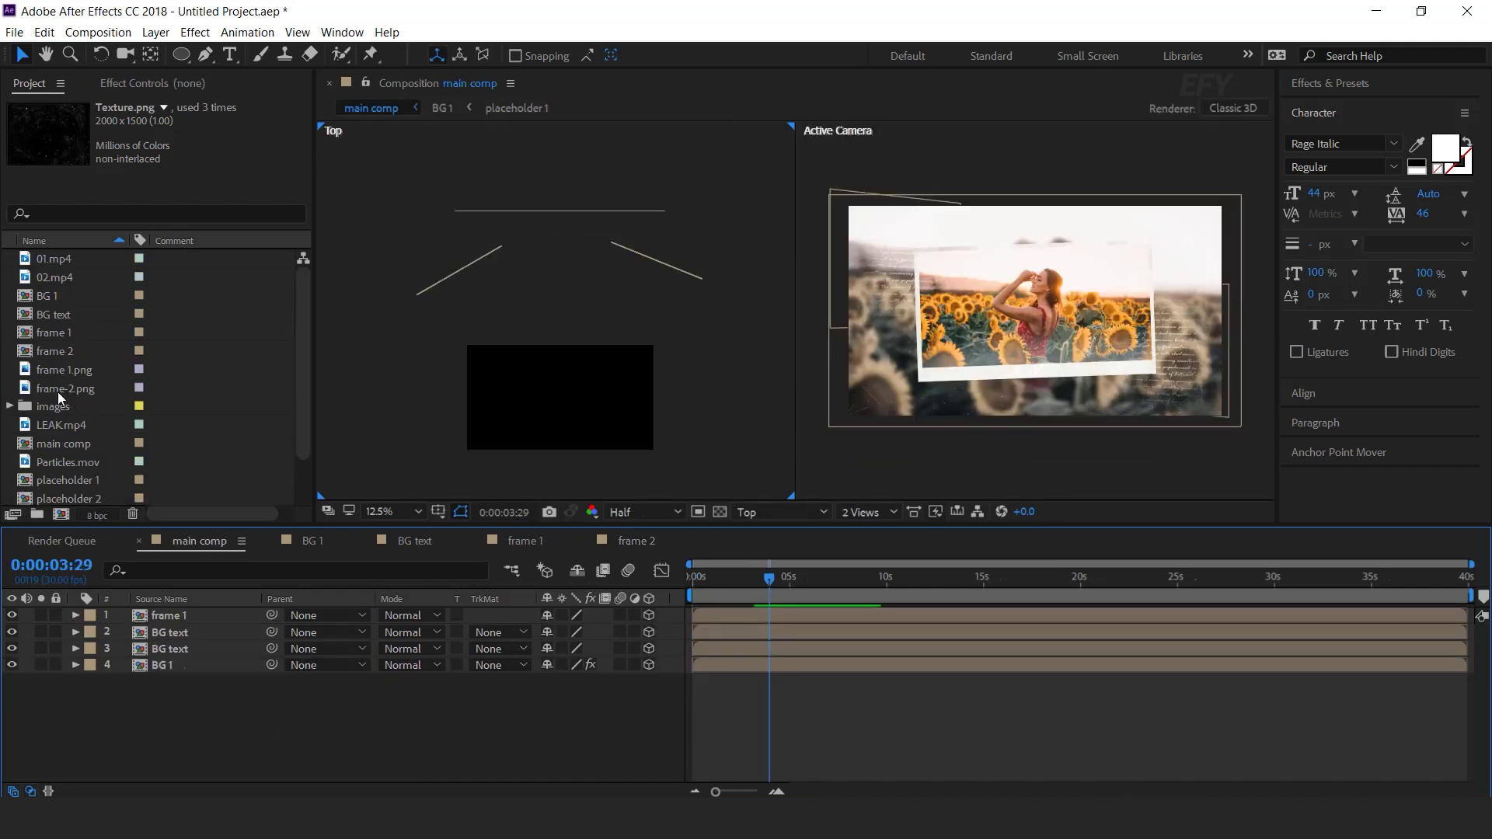
click(27, 355)
click(197, 615)
key(ctrl+slash)
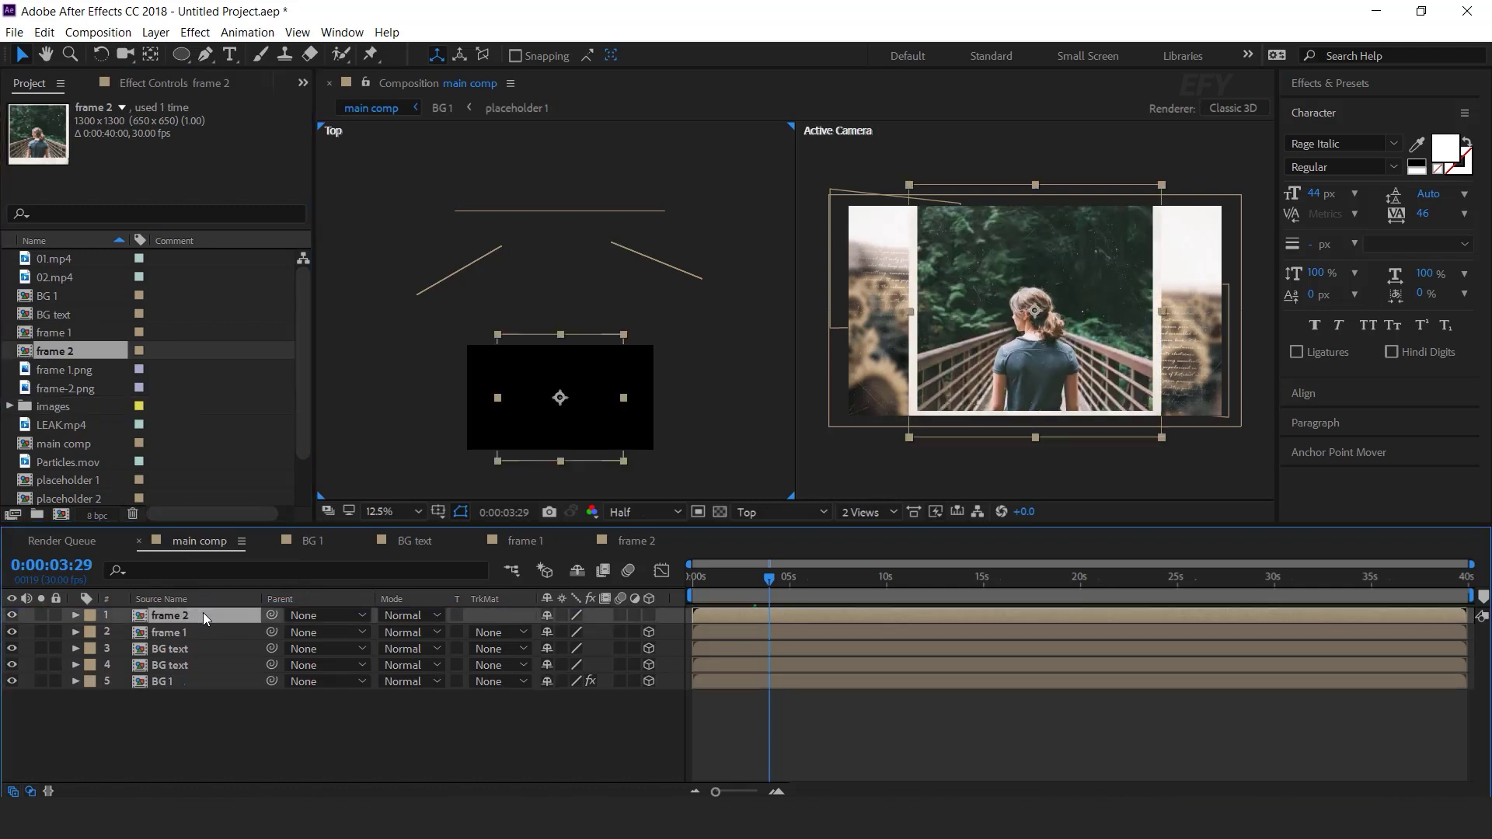
click(649, 614)
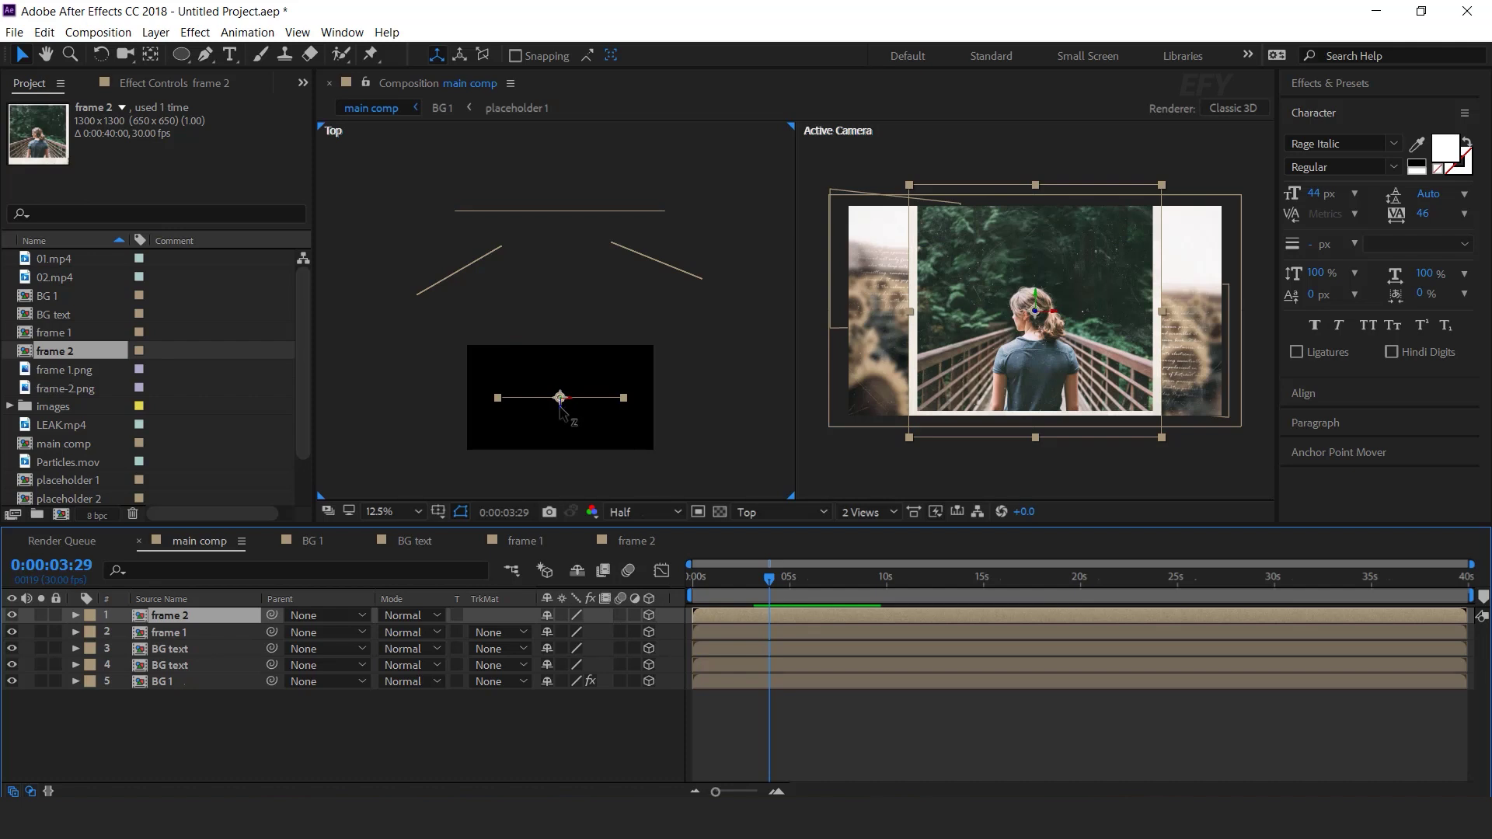
- Move frame 2 back in Z-space to the upper-right corner of the camera image and scale it to 75%
drag(559, 398, 746, 293)
drag(1195, 293, 1201, 212)
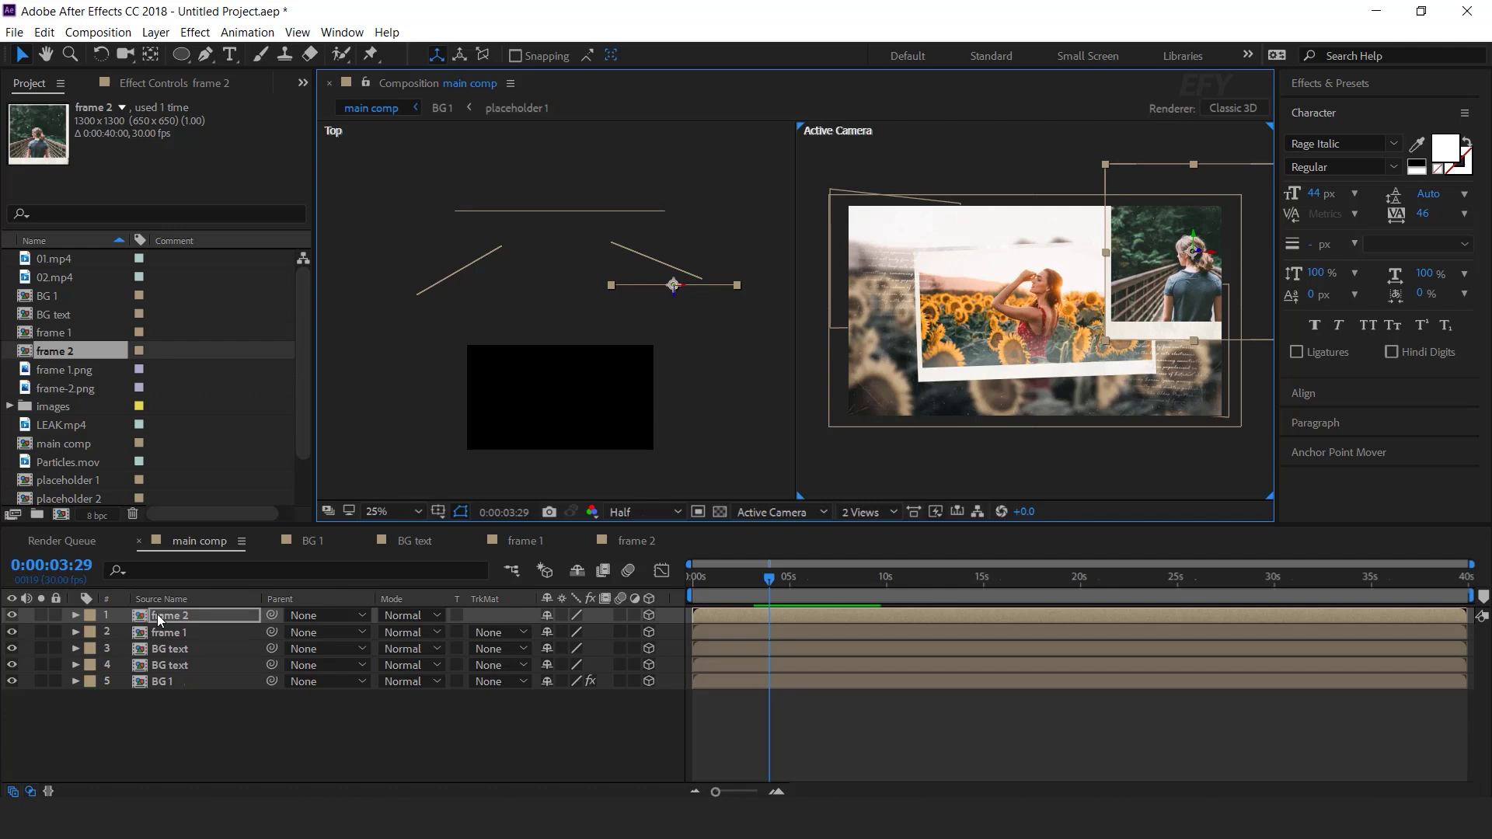
click(179, 615)
key(s)
click(627, 631)
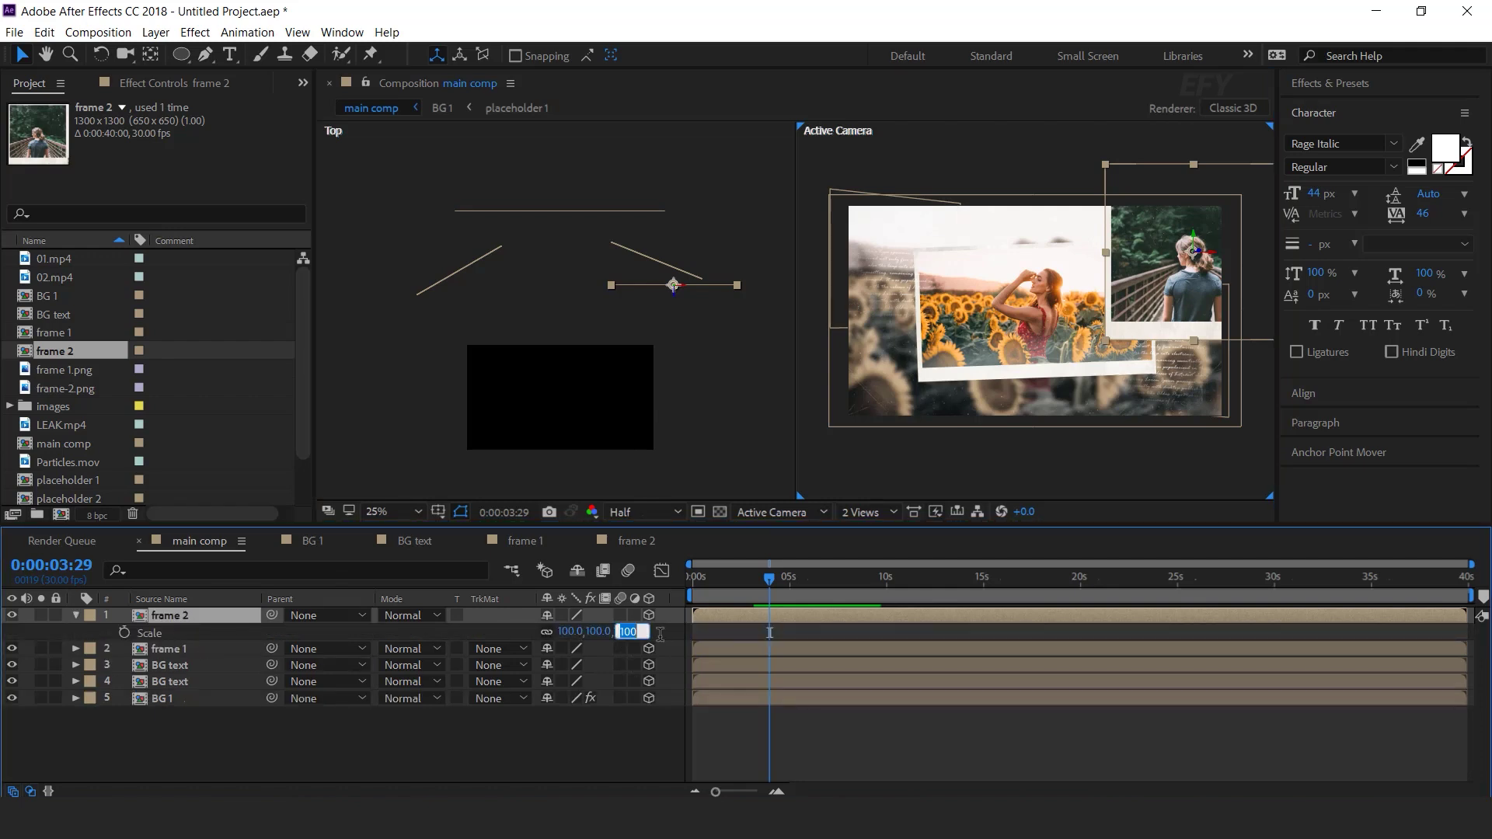
text(75)
key(Return)
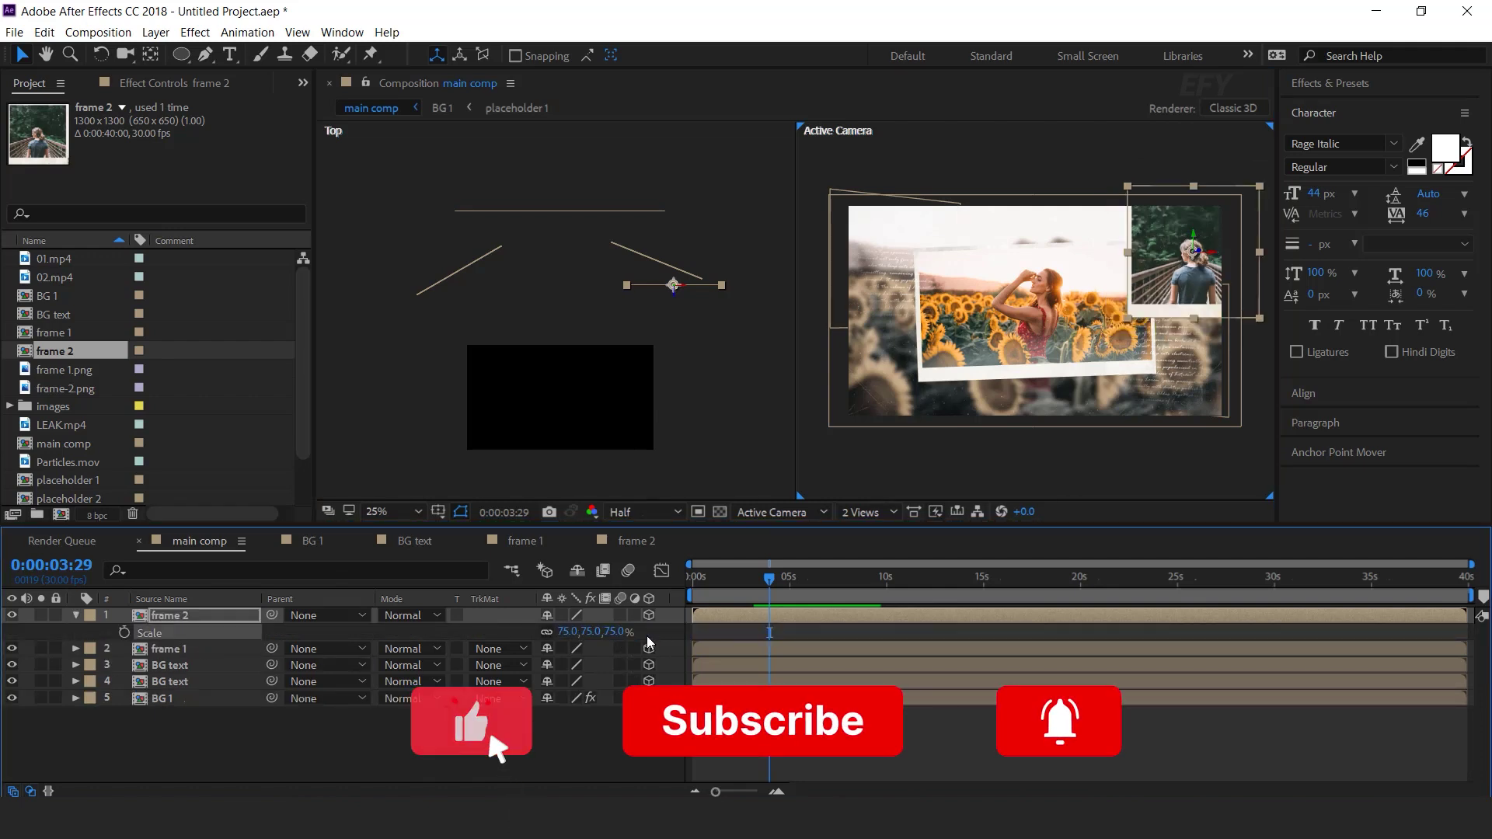
- Tilt the frame 2 layer by setting its Z Rotation to -8 degrees
key(r)
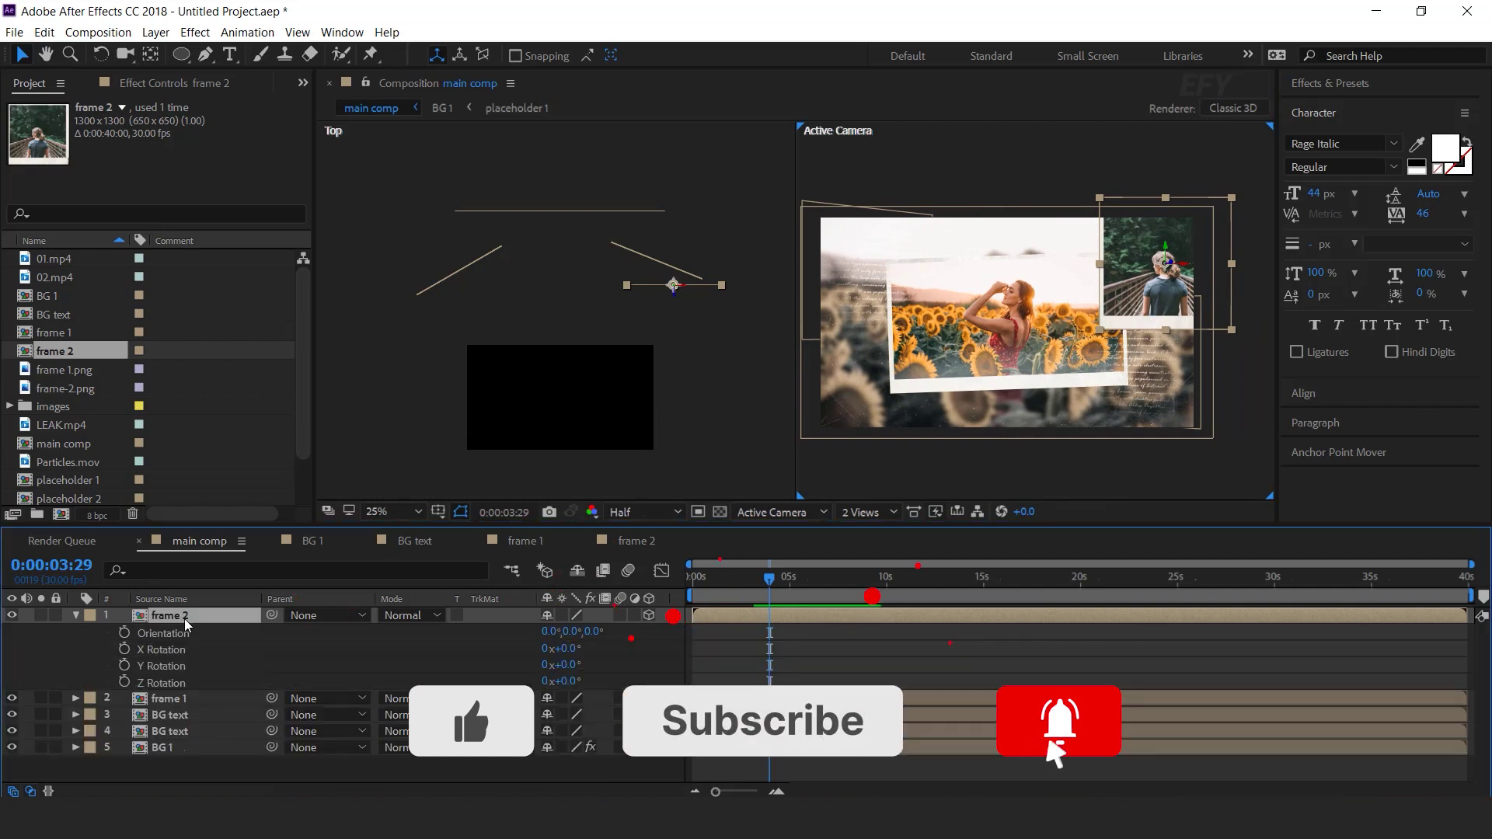
mouse_move(569, 667)
mouse_down()
mouse_move(587, 681)
mouse_move(568, 682)
mouse_up()
key(ctrl+z)
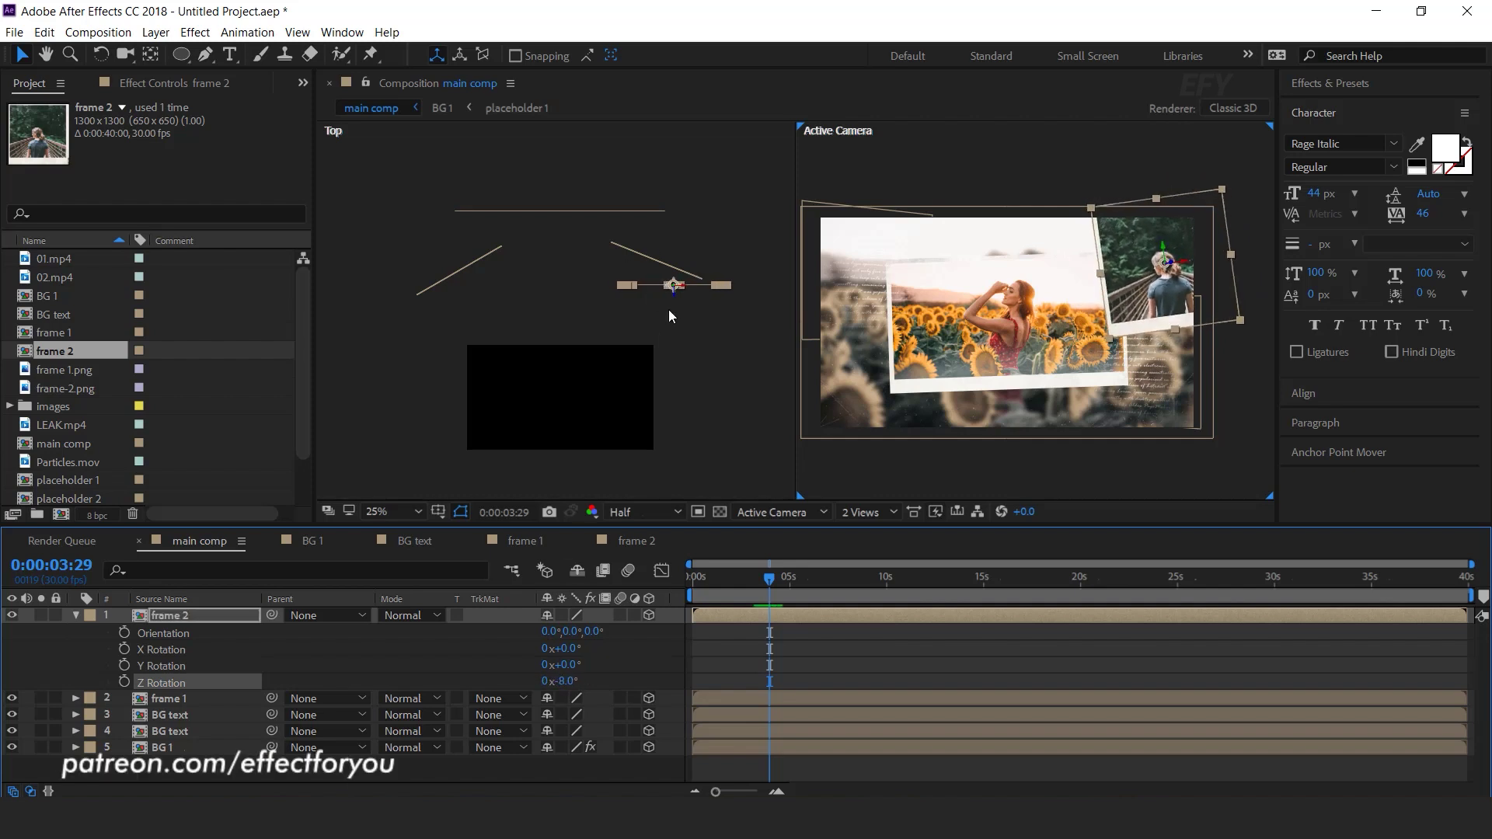
- Push frame 2 farther back and shift it outward, then nudge it slightly forward together with the neighbouring BG text layer
drag(673, 303, 674, 245)
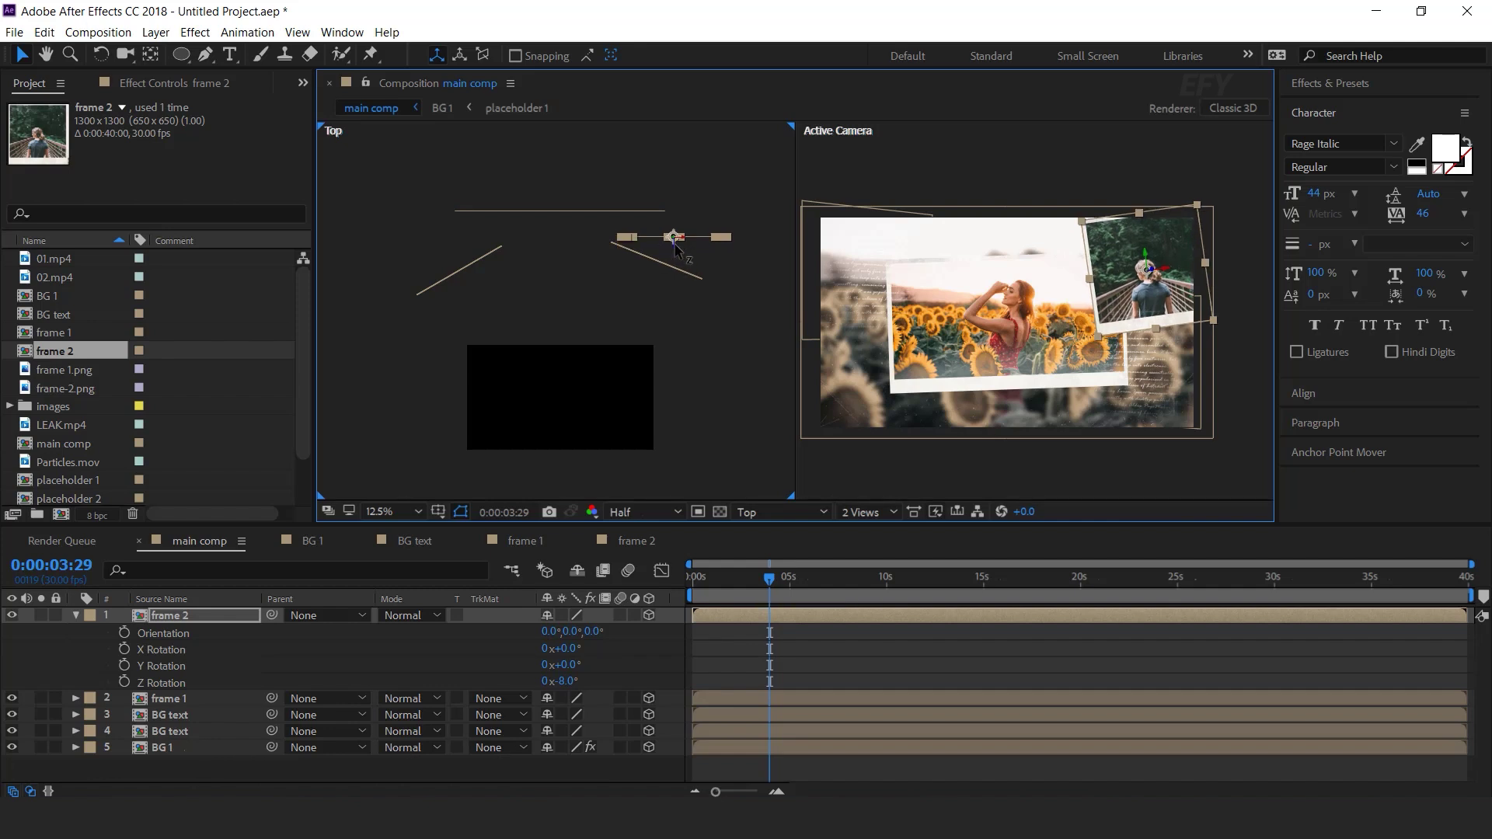
drag(1164, 279, 1181, 272)
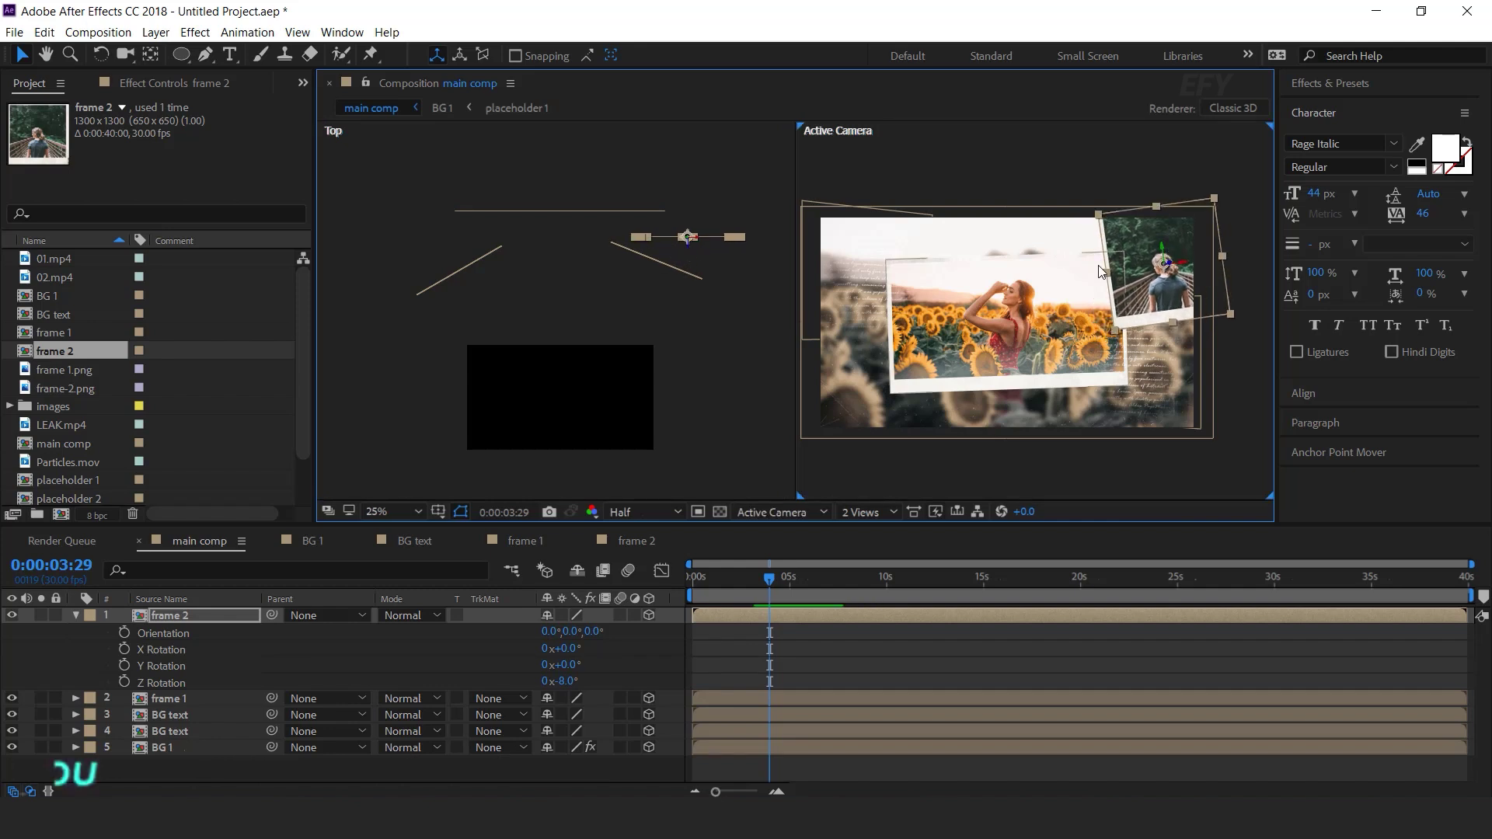
shift+click(676, 268)
drag(653, 274, 651, 280)
click(707, 178)
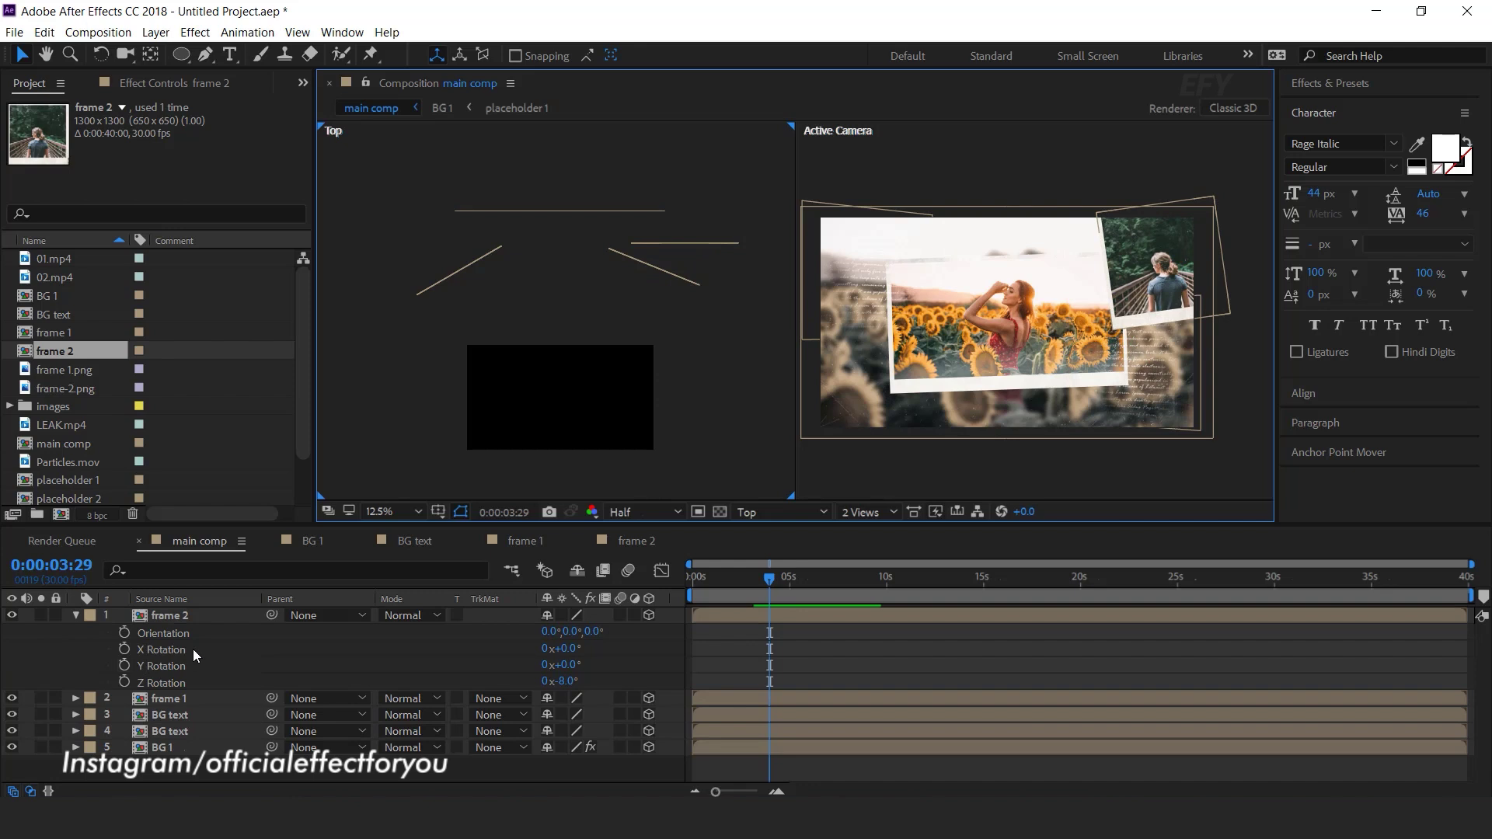
click(75, 614)
- Duplicate the frame 2 layer and place the copy closer to the camera in the lower-left corner of the image
click(190, 616)
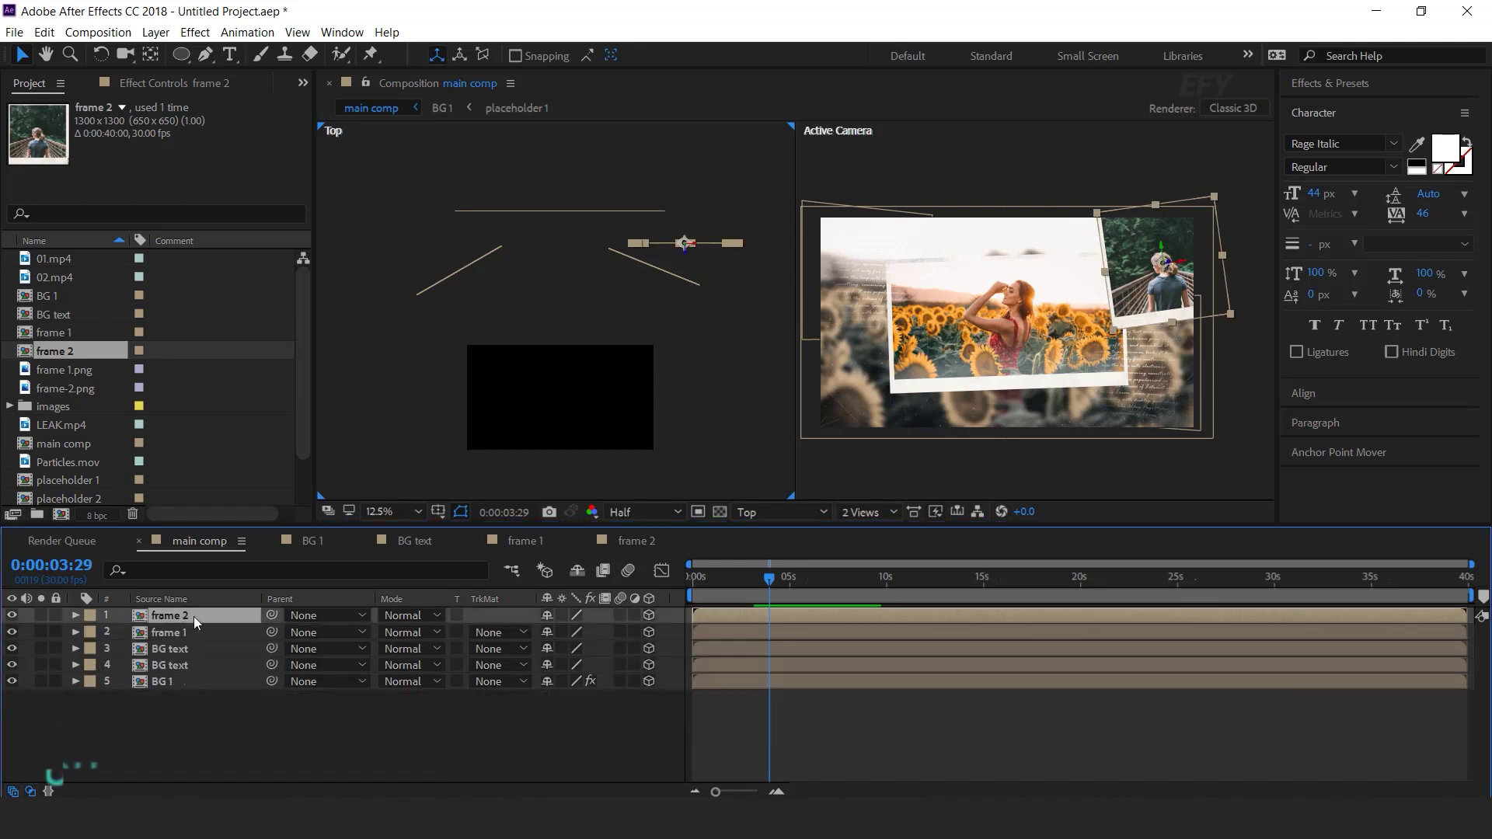
key(ctrl+d)
drag(695, 254, 478, 388)
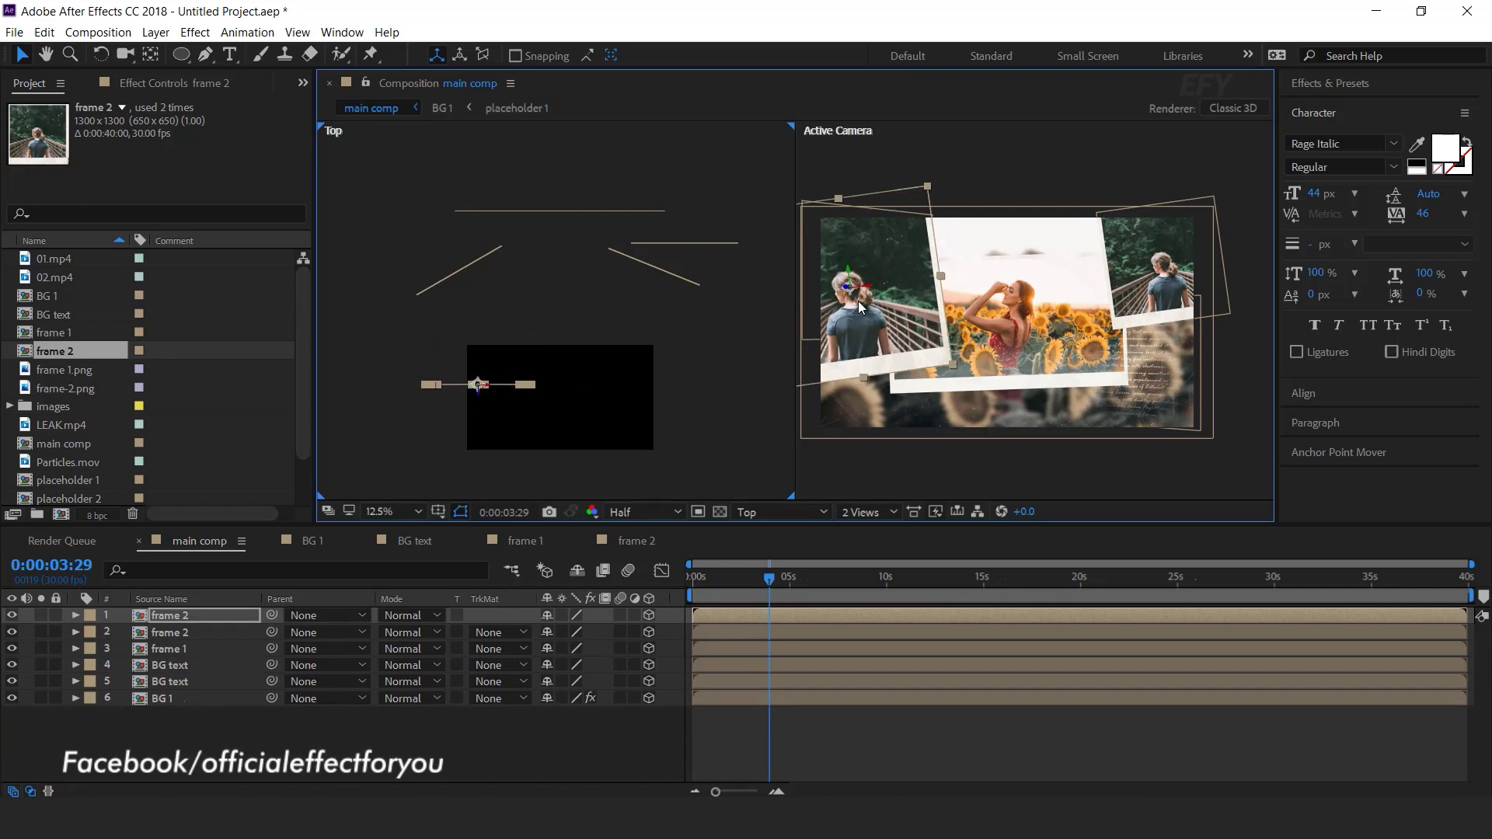
drag(855, 277, 883, 395)
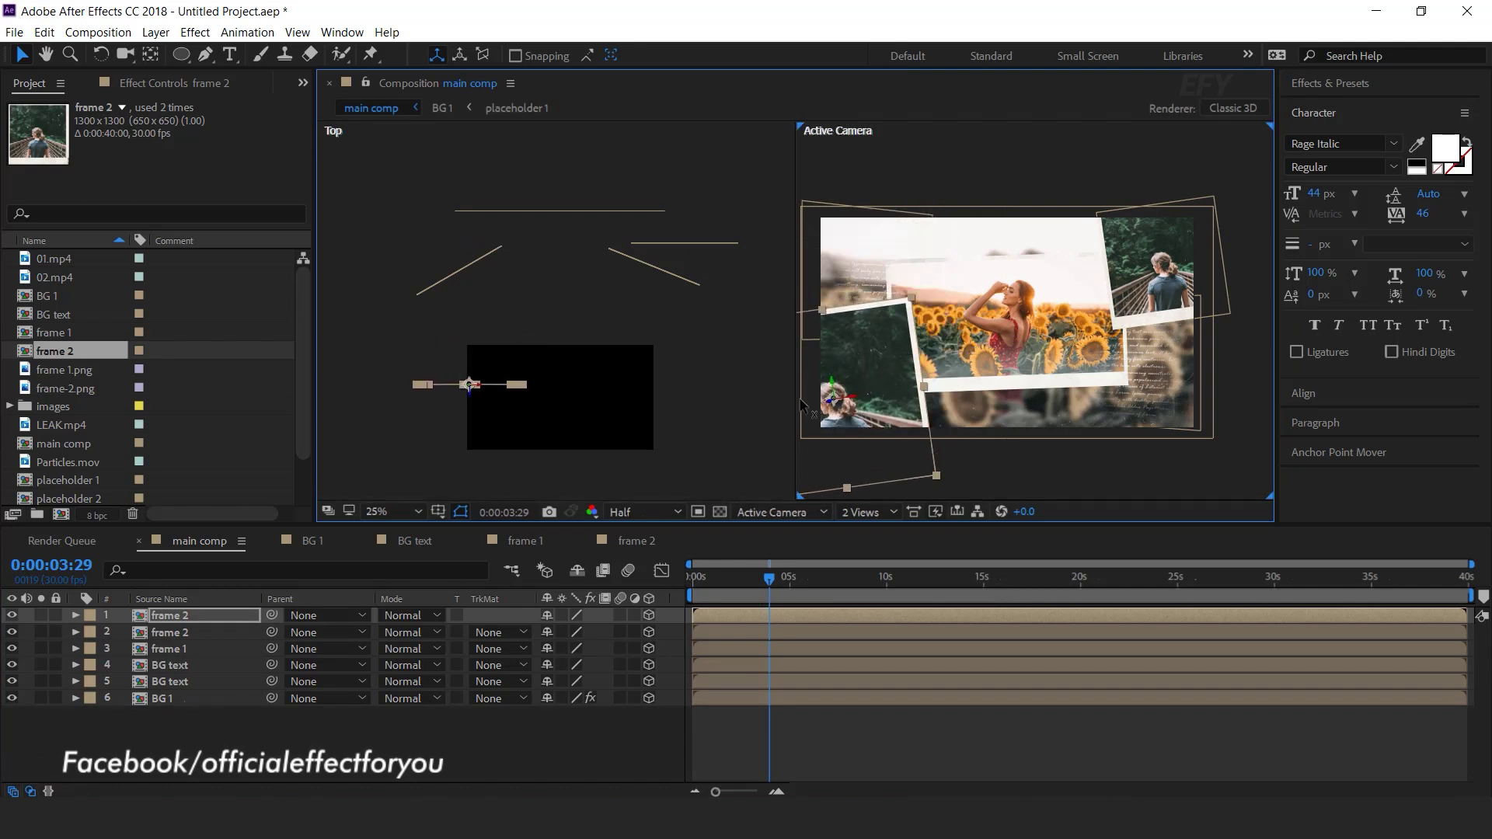
drag(492, 386, 471, 384)
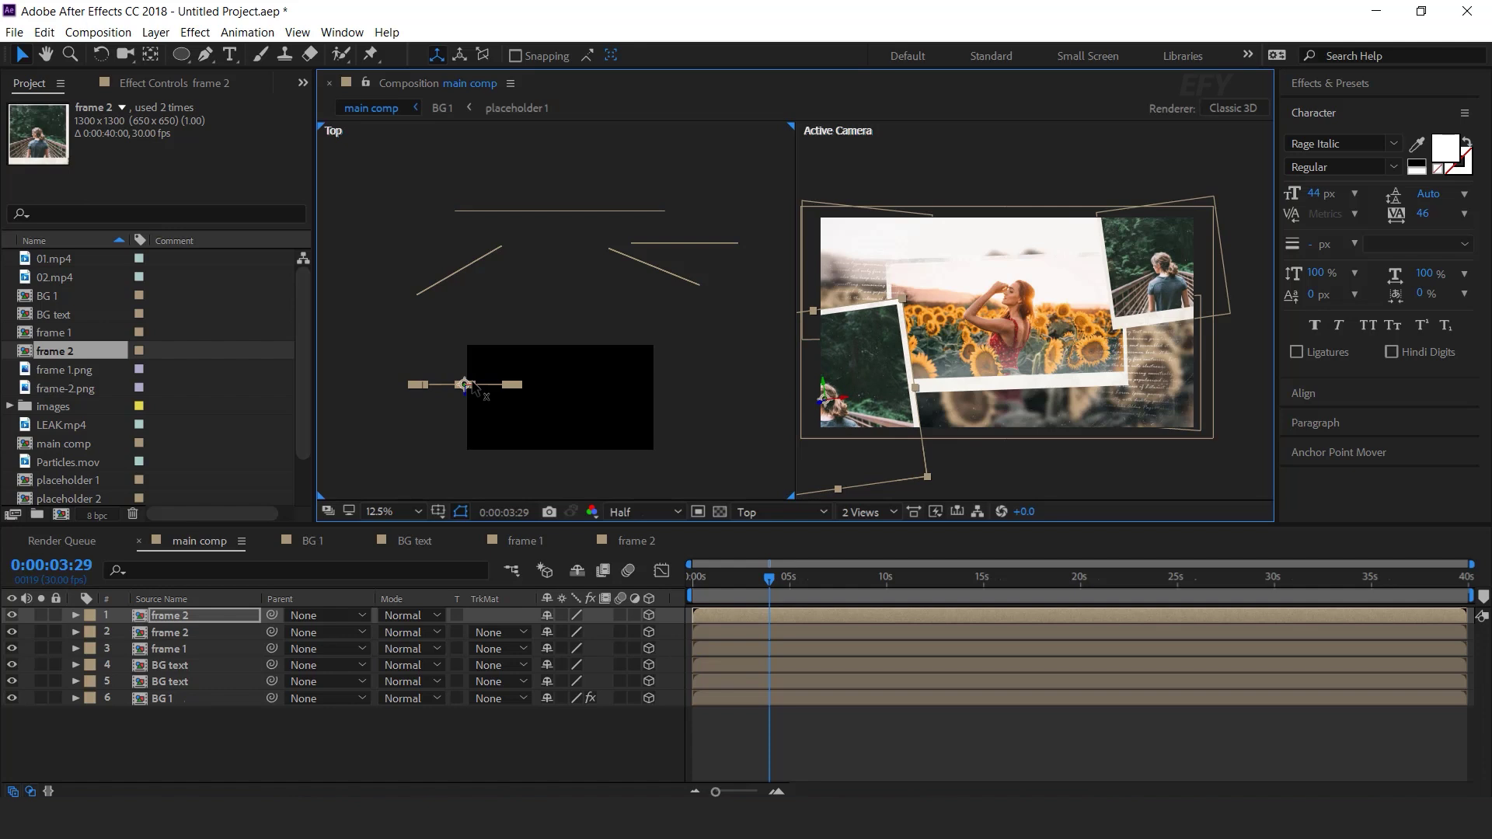
- Tilt the copied frame 2 layer the opposite way by setting its Z Rotation to 5 degrees
click(183, 616)
key(r)
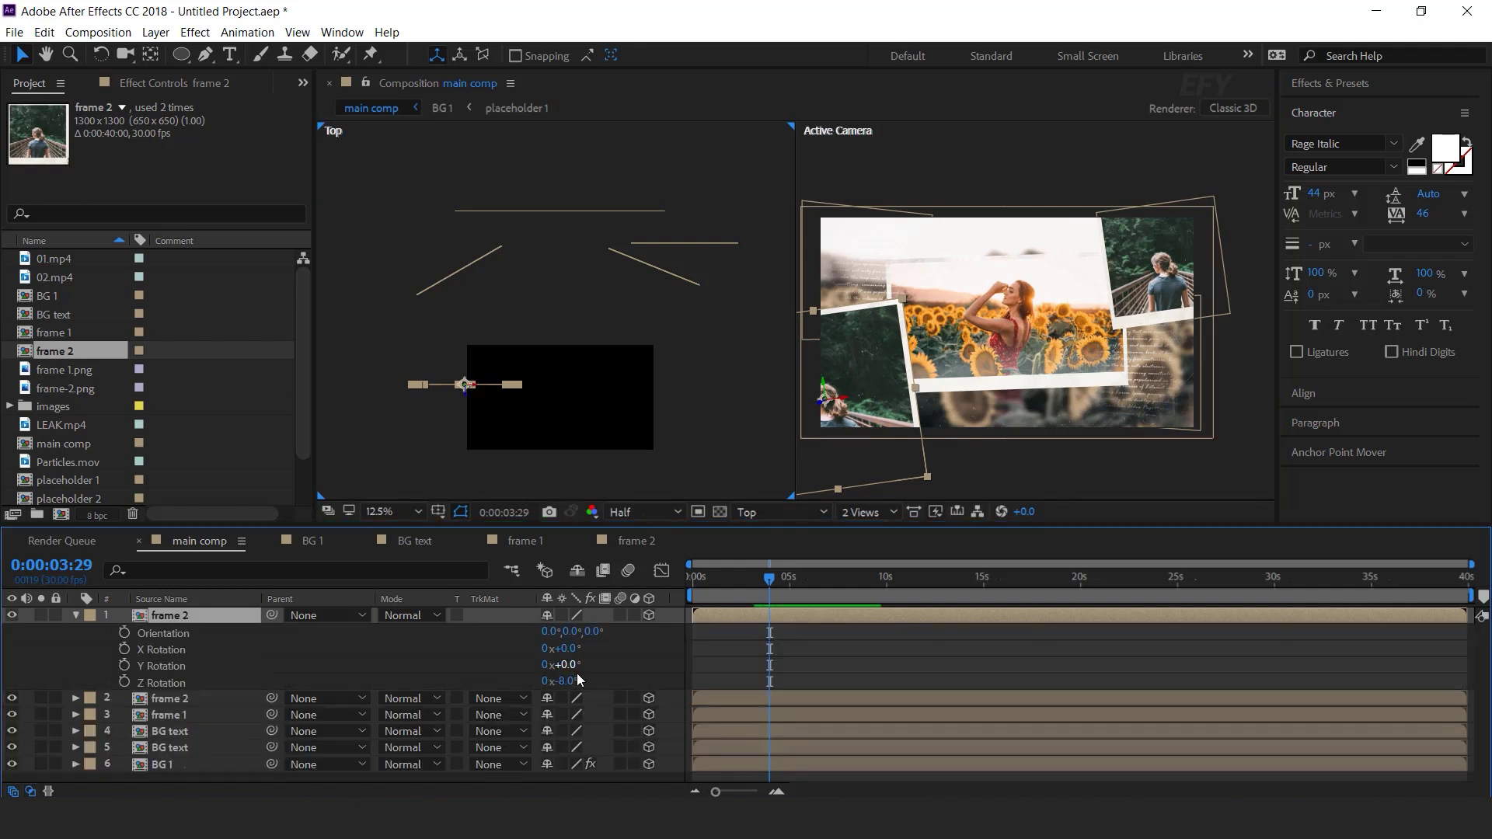
drag(575, 681, 579, 679)
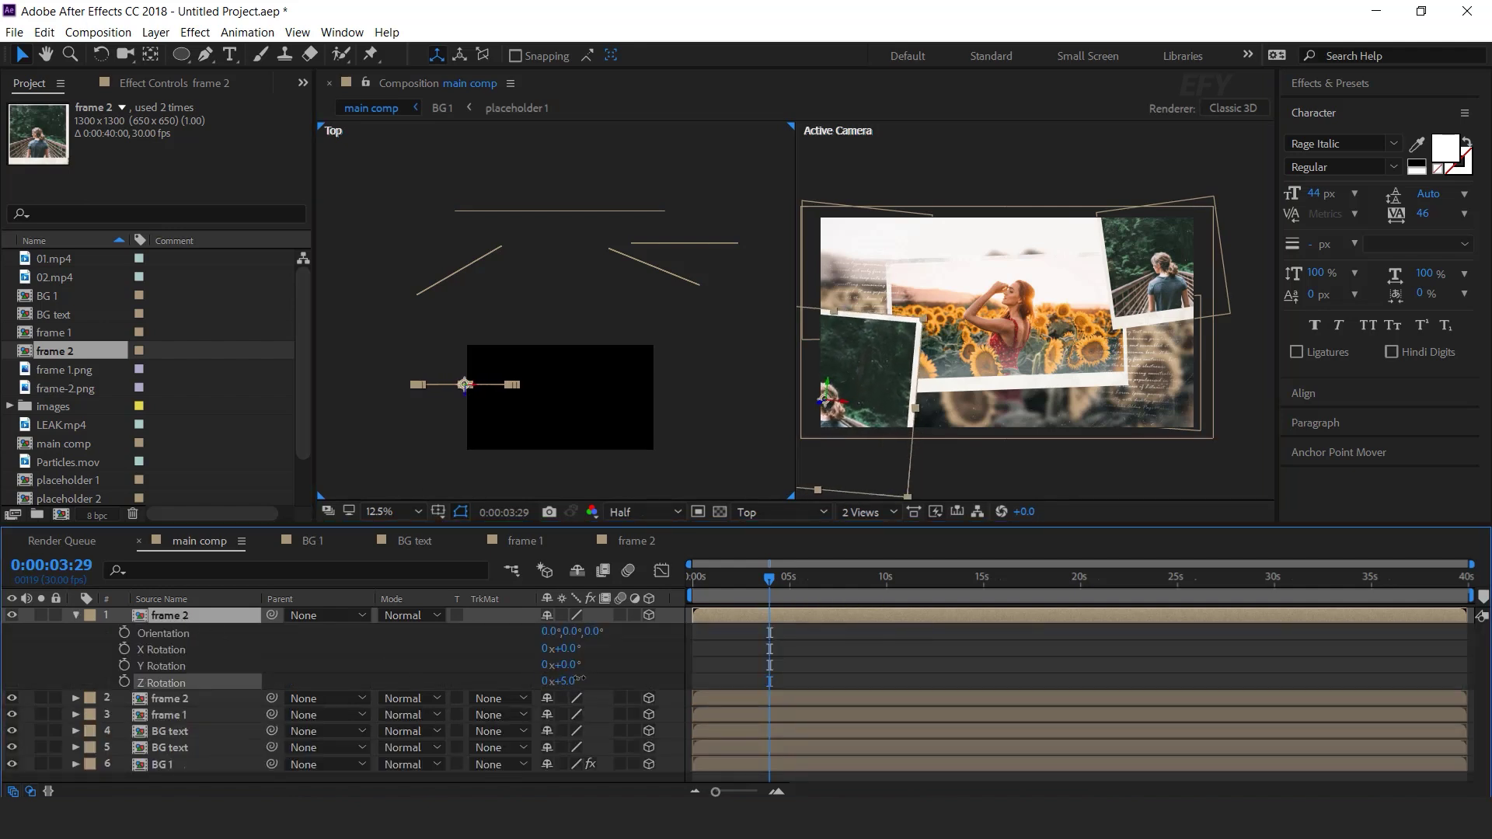
click(73, 647)
click(75, 615)
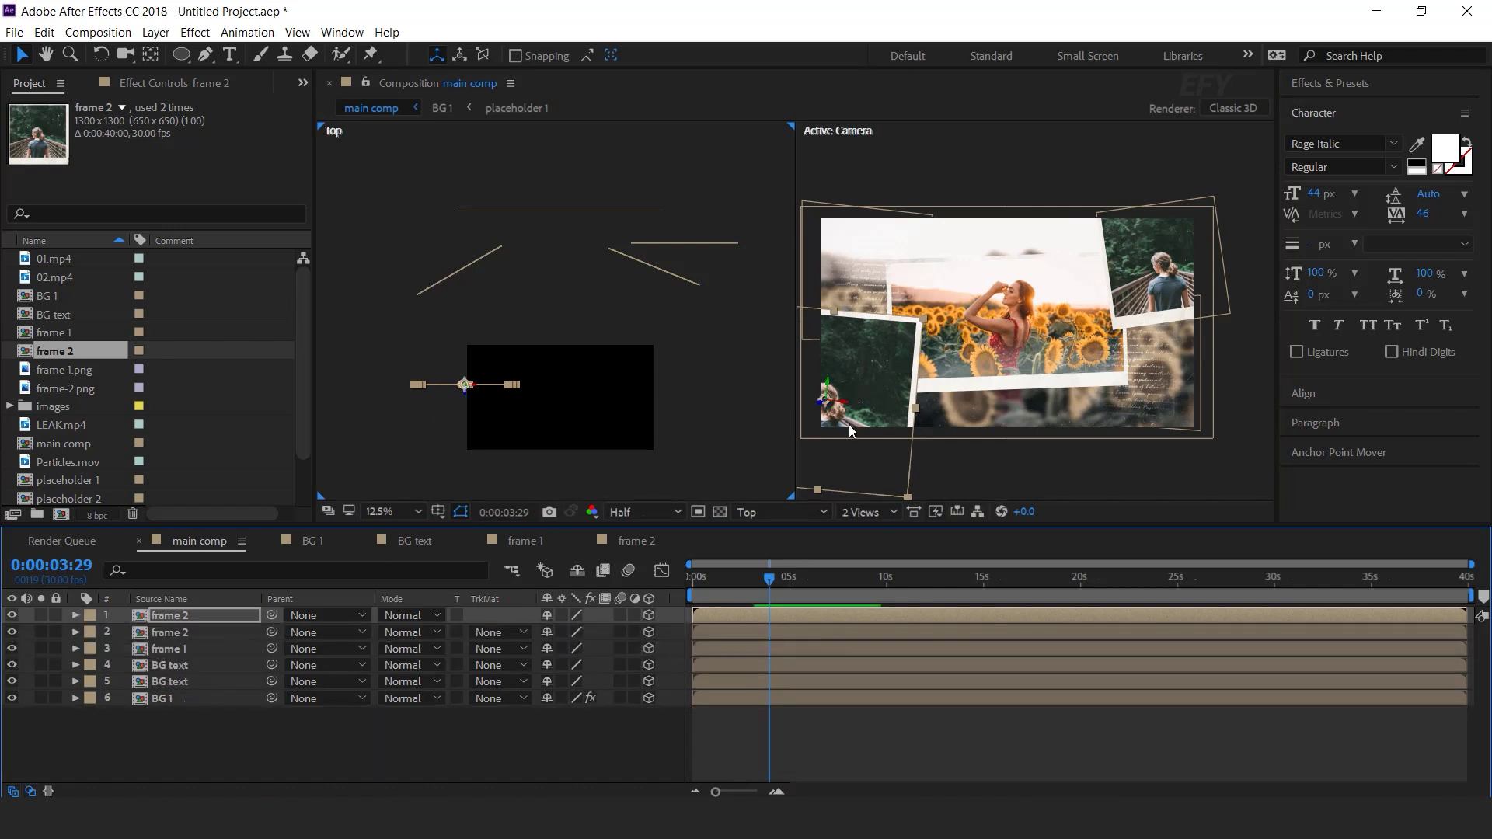
- Duplicate the frame 2 composition as frame 3 and replace the top frame 2 layer in main comp with it
click(54, 332)
click(244, 770)
click(173, 616)
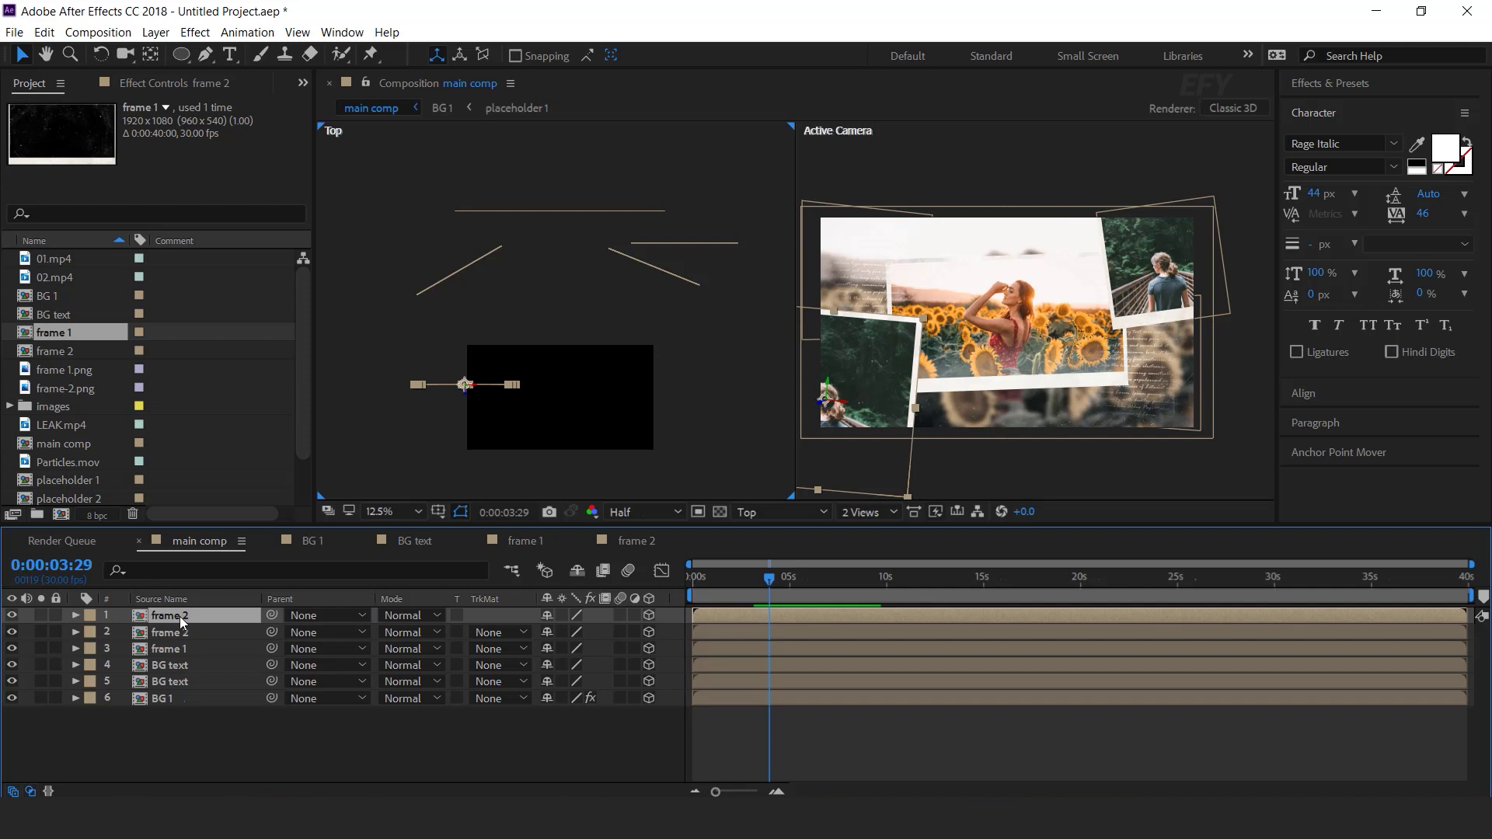
click(64, 352)
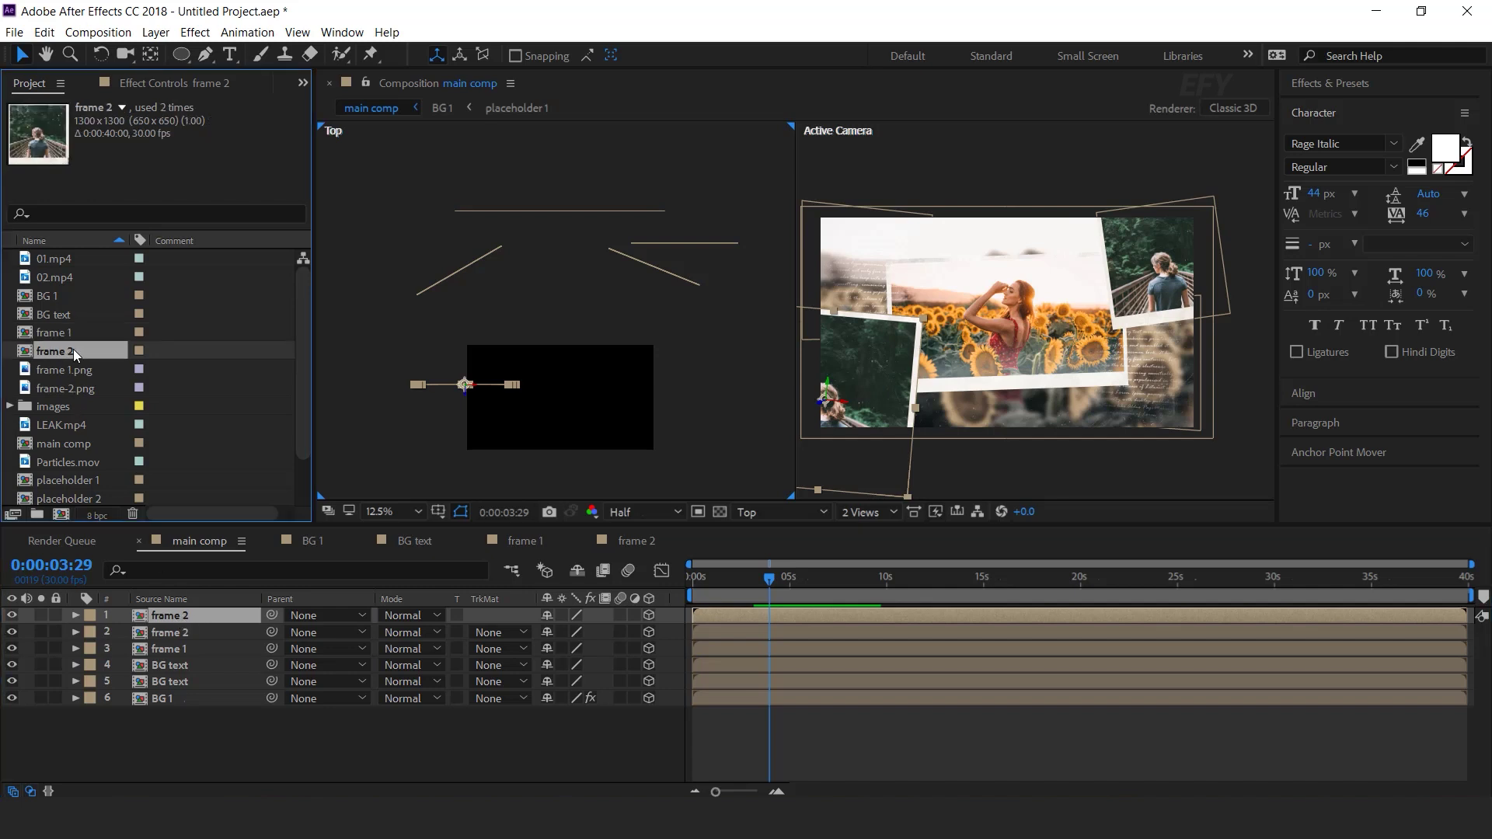
key(ctrl+d)
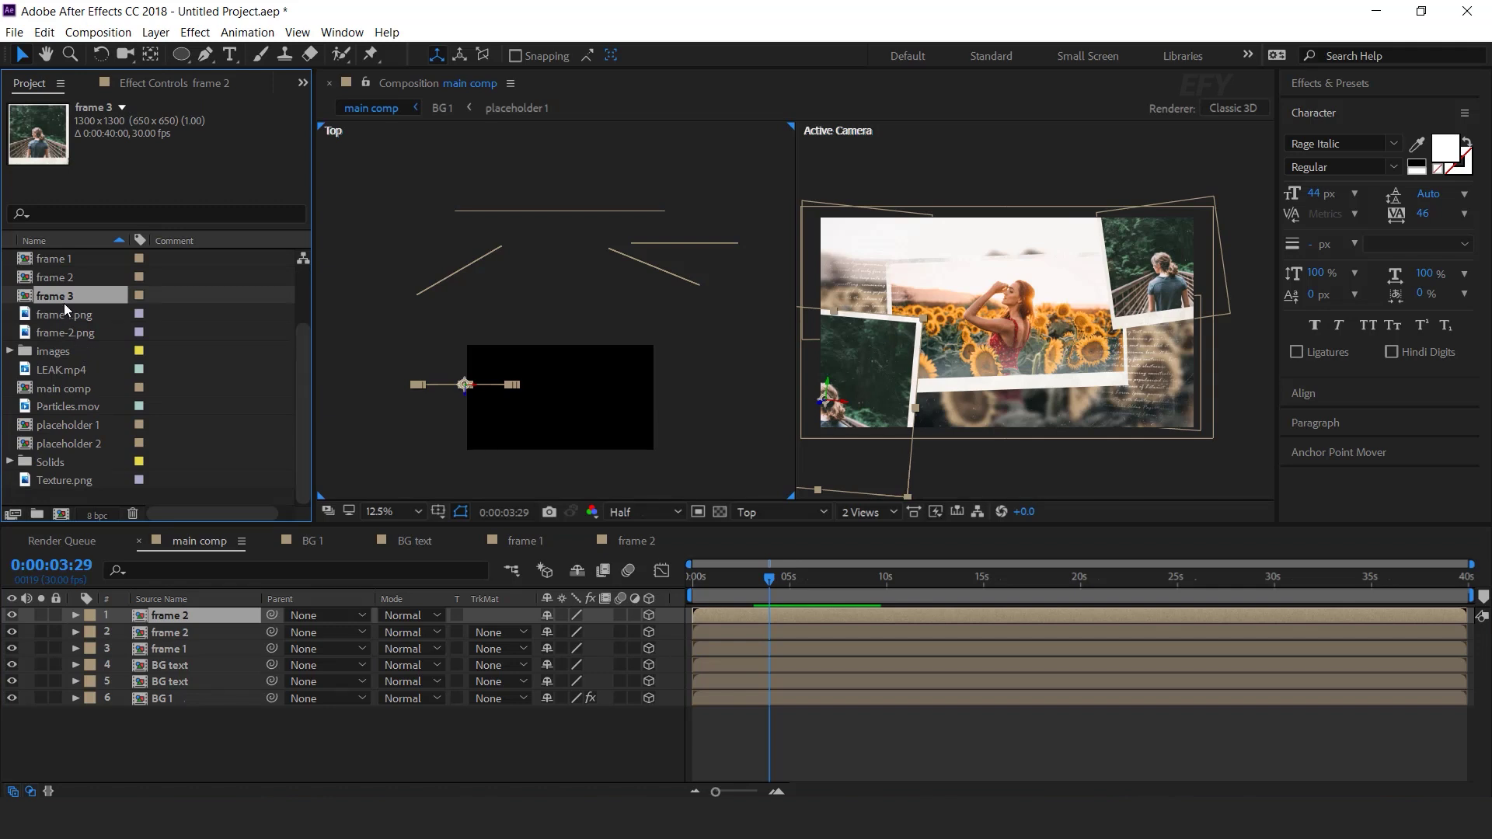
drag(62, 296, 248, 744)
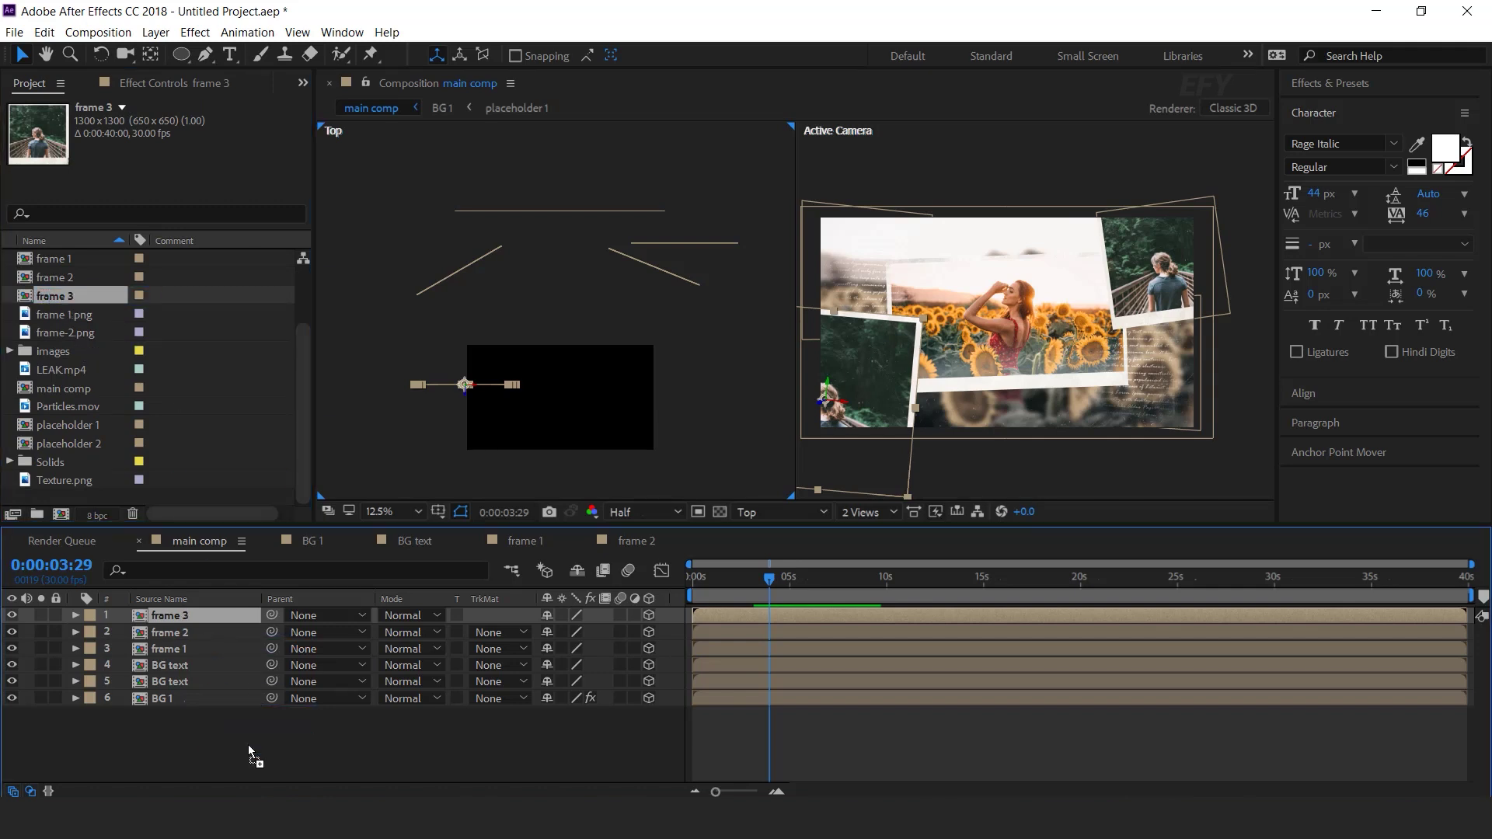
- Duplicate placeholder 2 as placeholder 3 and replace the placeholder 2 layer inside frame 3 with it
double_click(194, 617)
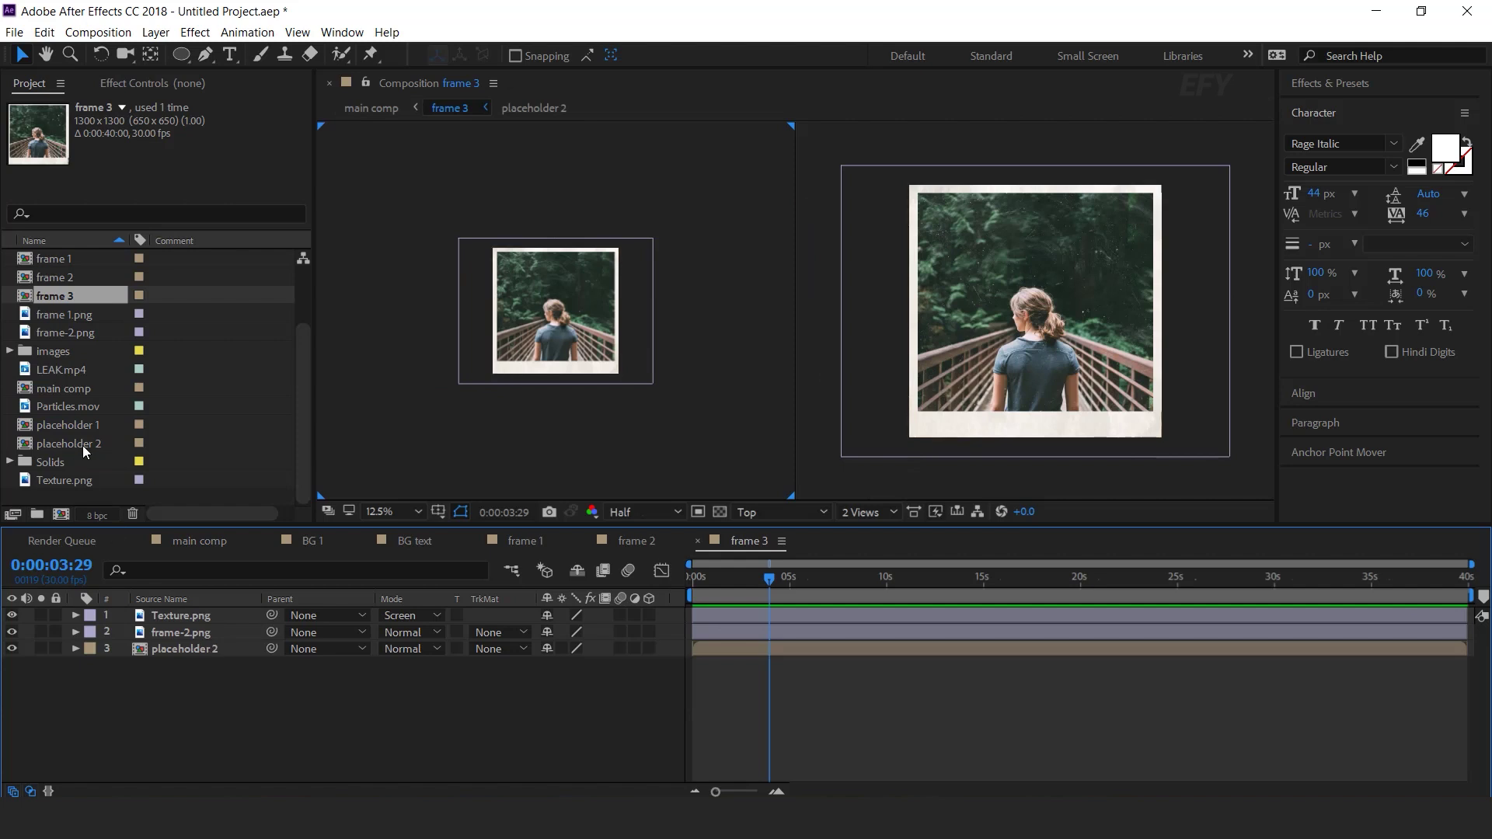
click(56, 444)
key(ctrl+d)
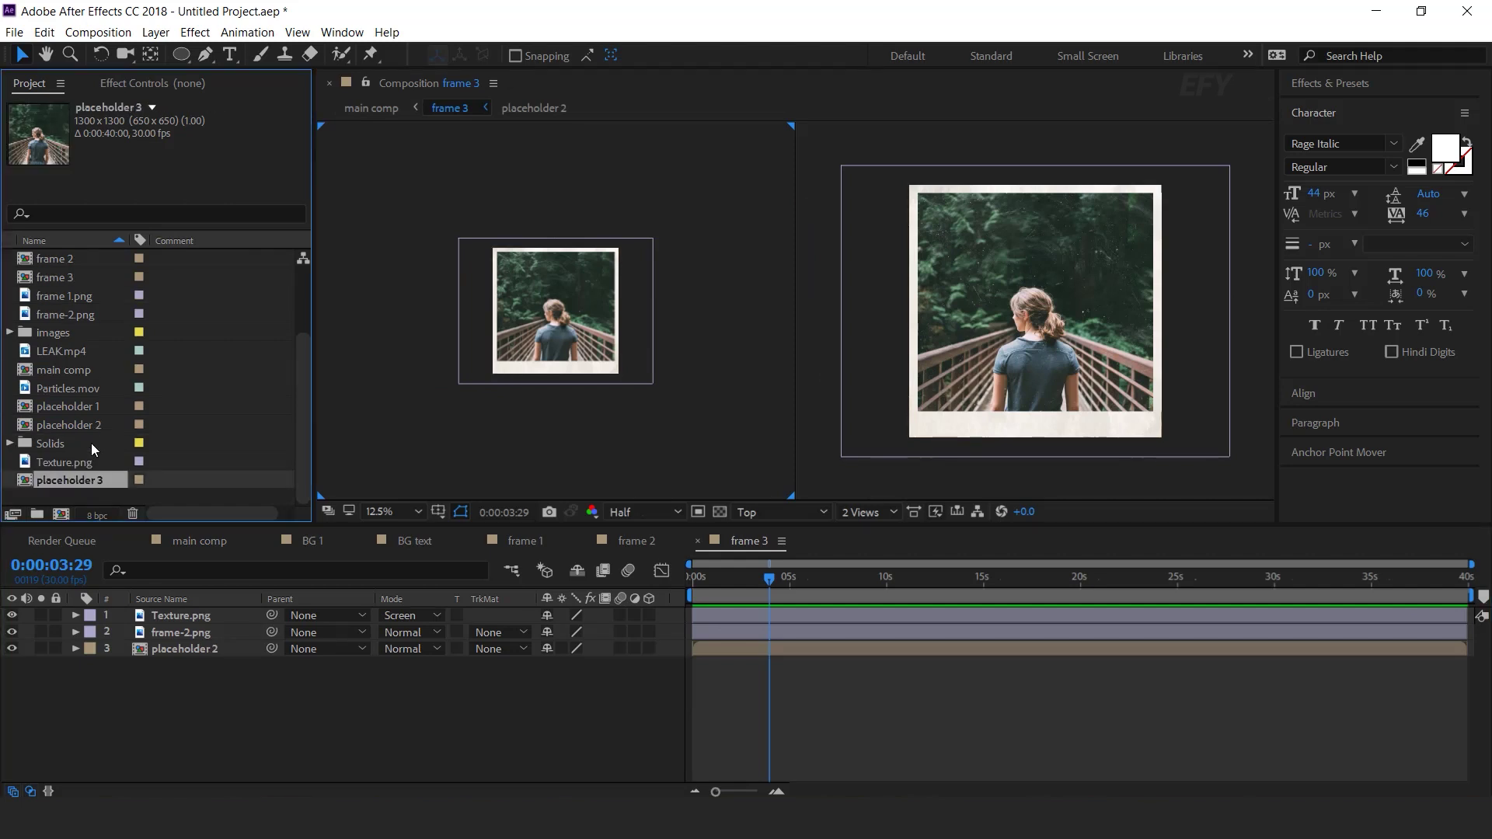
click(207, 651)
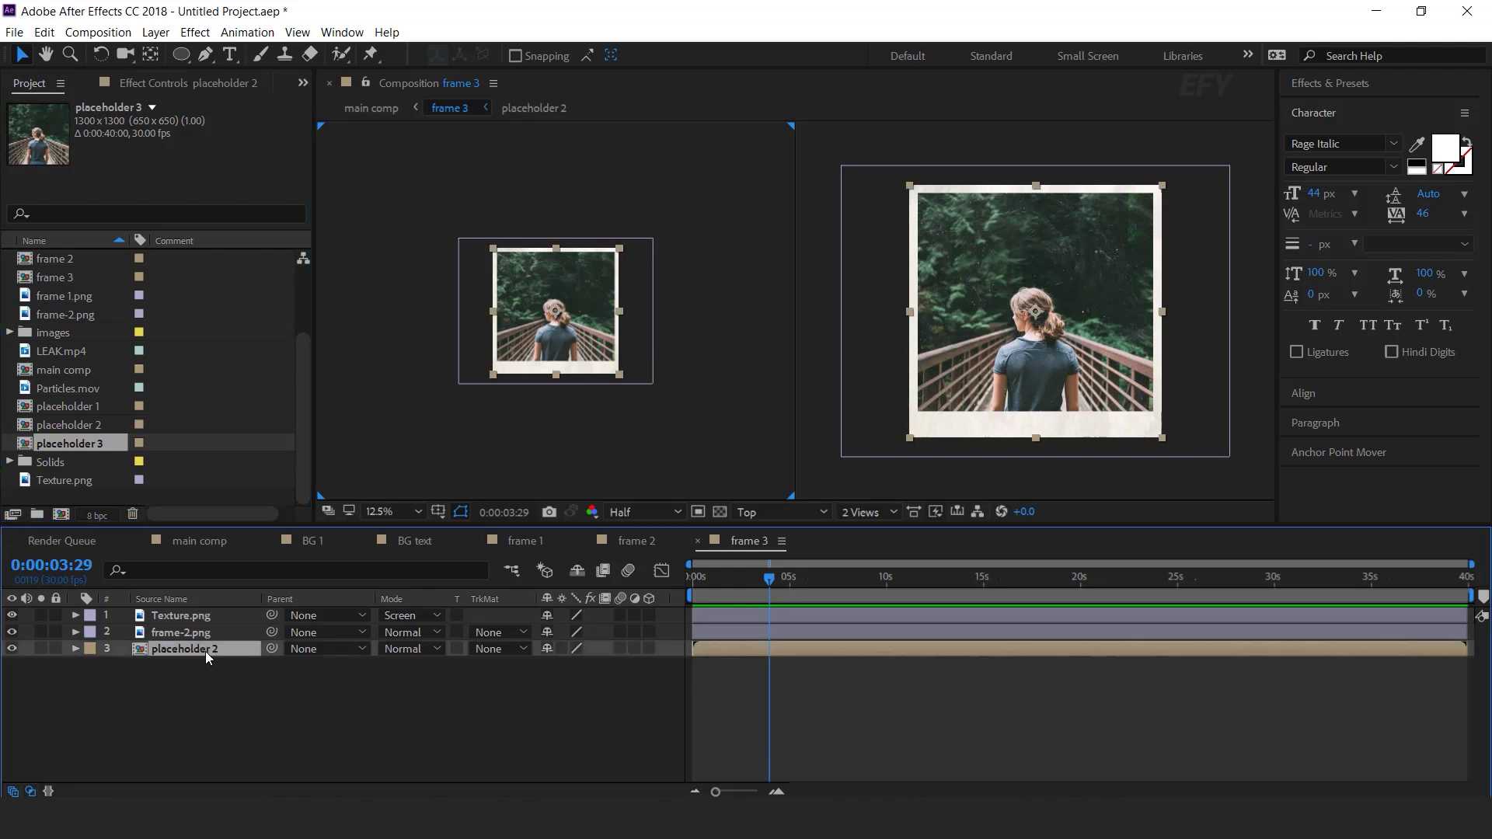
drag(82, 444, 223, 668)
- Replace the photo inside placeholder 3 with the blue-haired woman picture from the images folder and return to main comp
double_click(215, 649)
click(213, 620)
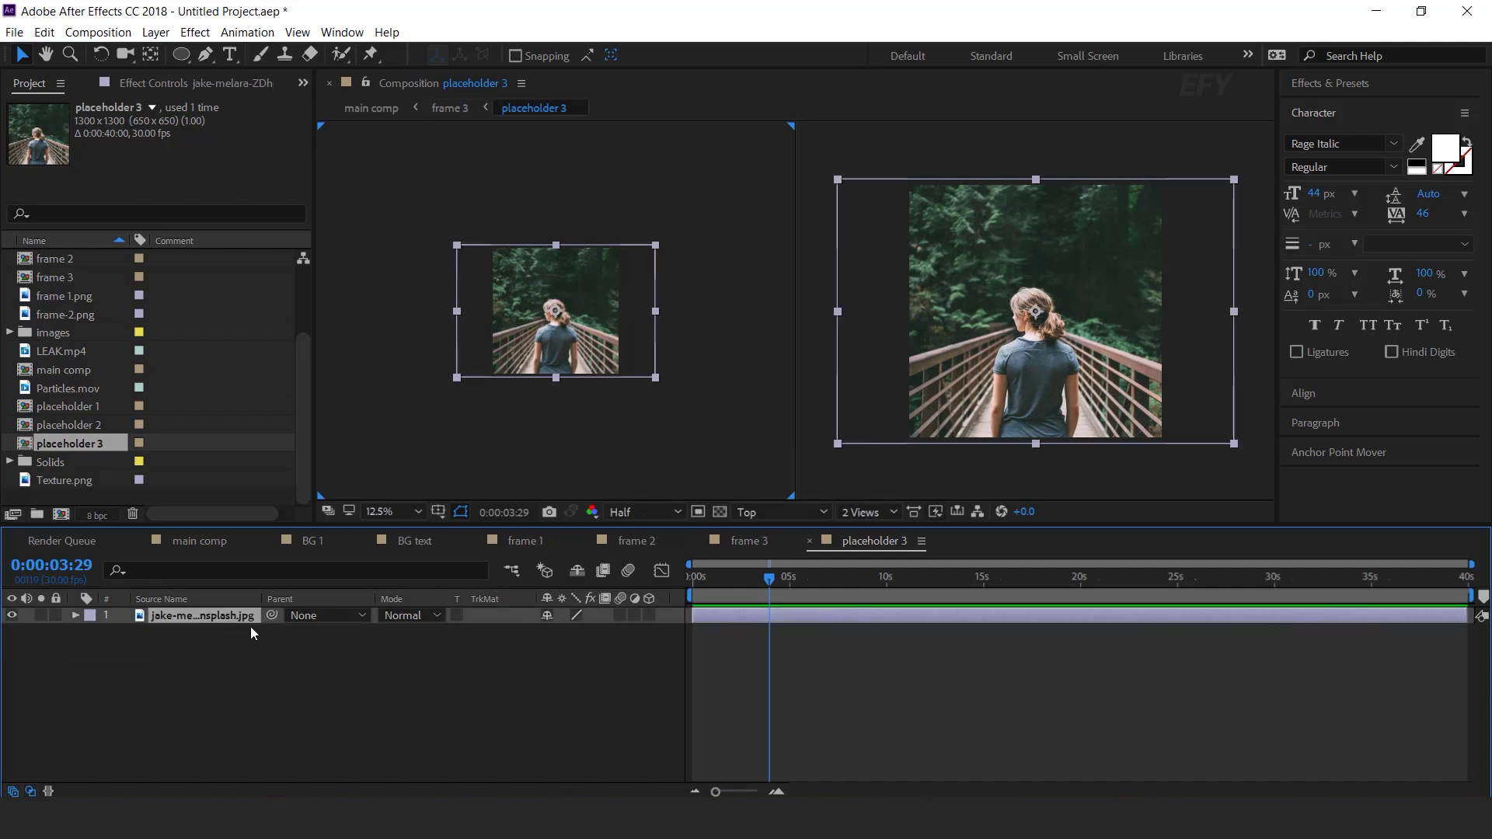
click(10, 333)
drag(126, 370, 202, 616)
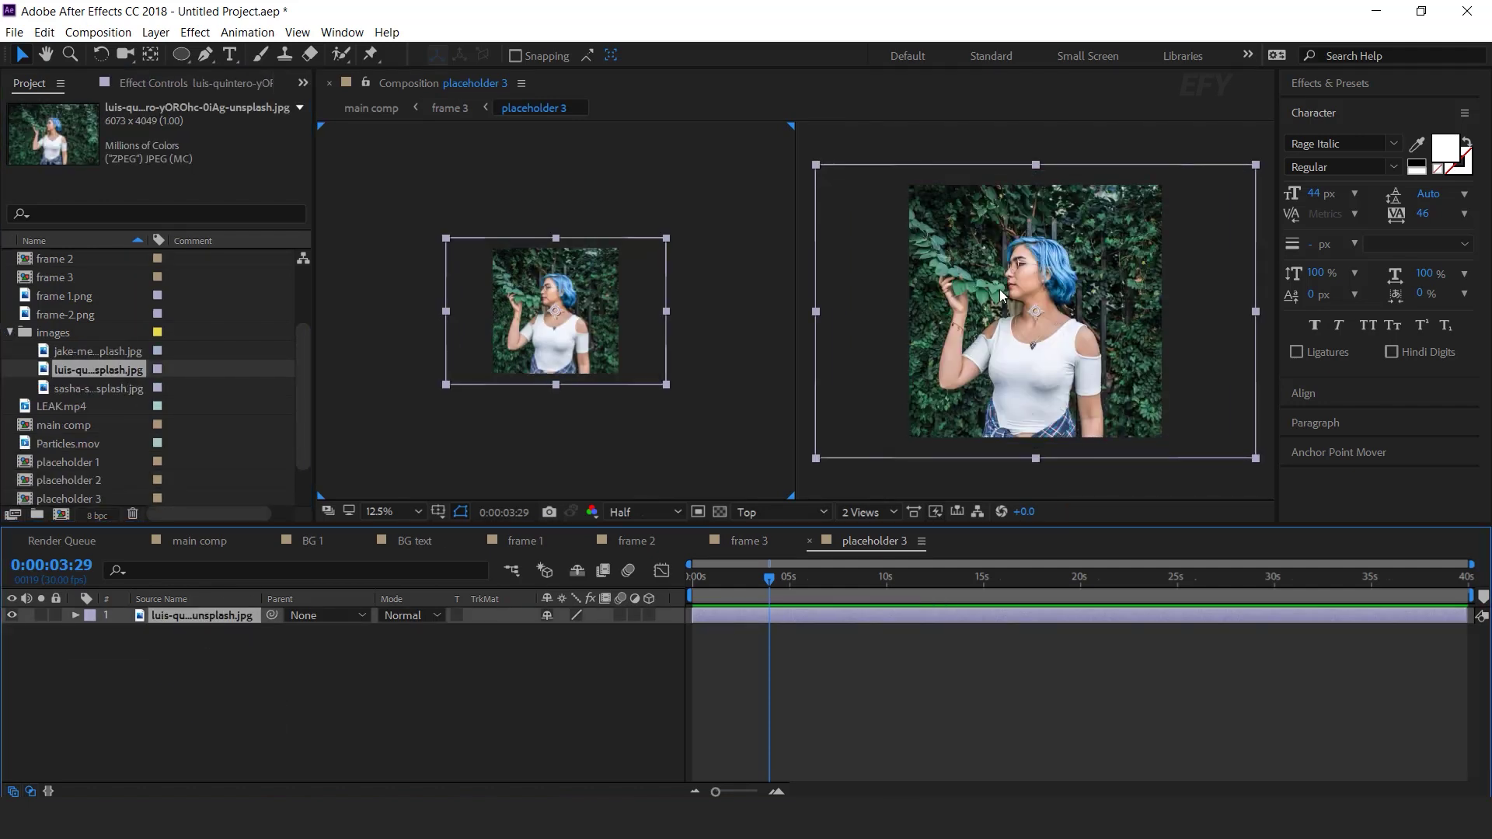
click(810, 542)
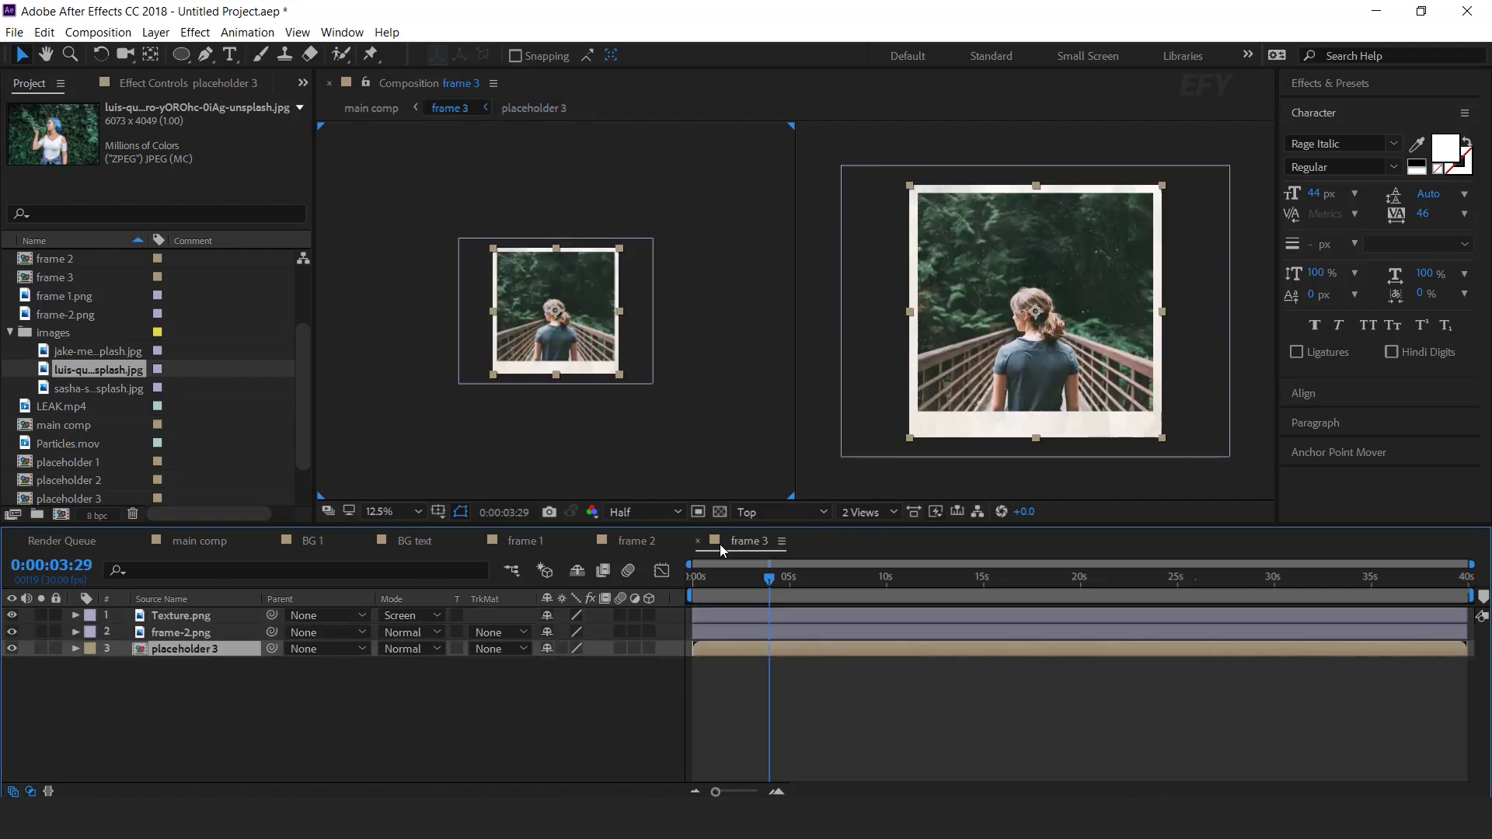
click(696, 542)
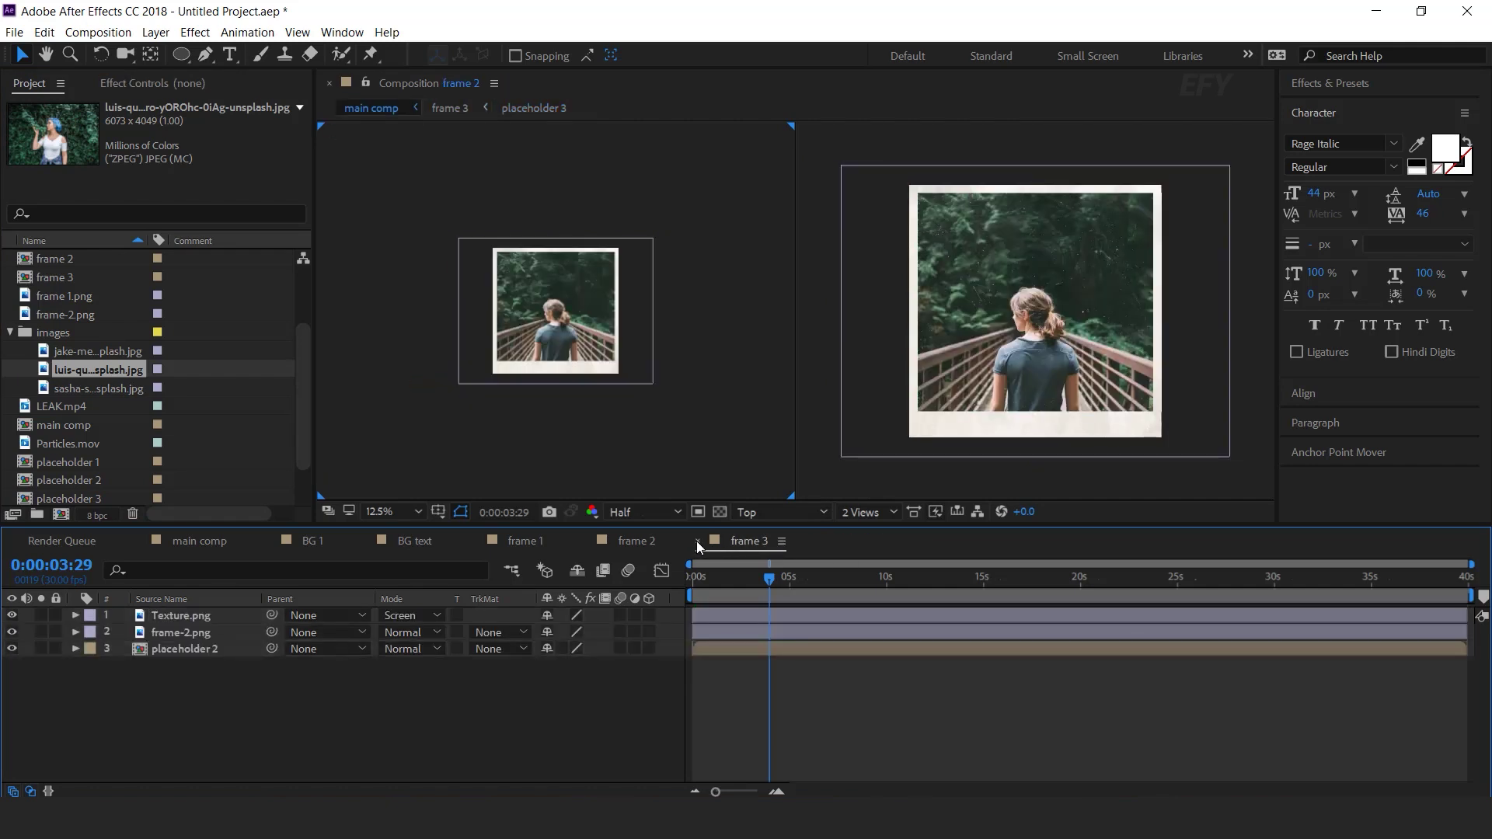
click(205, 539)
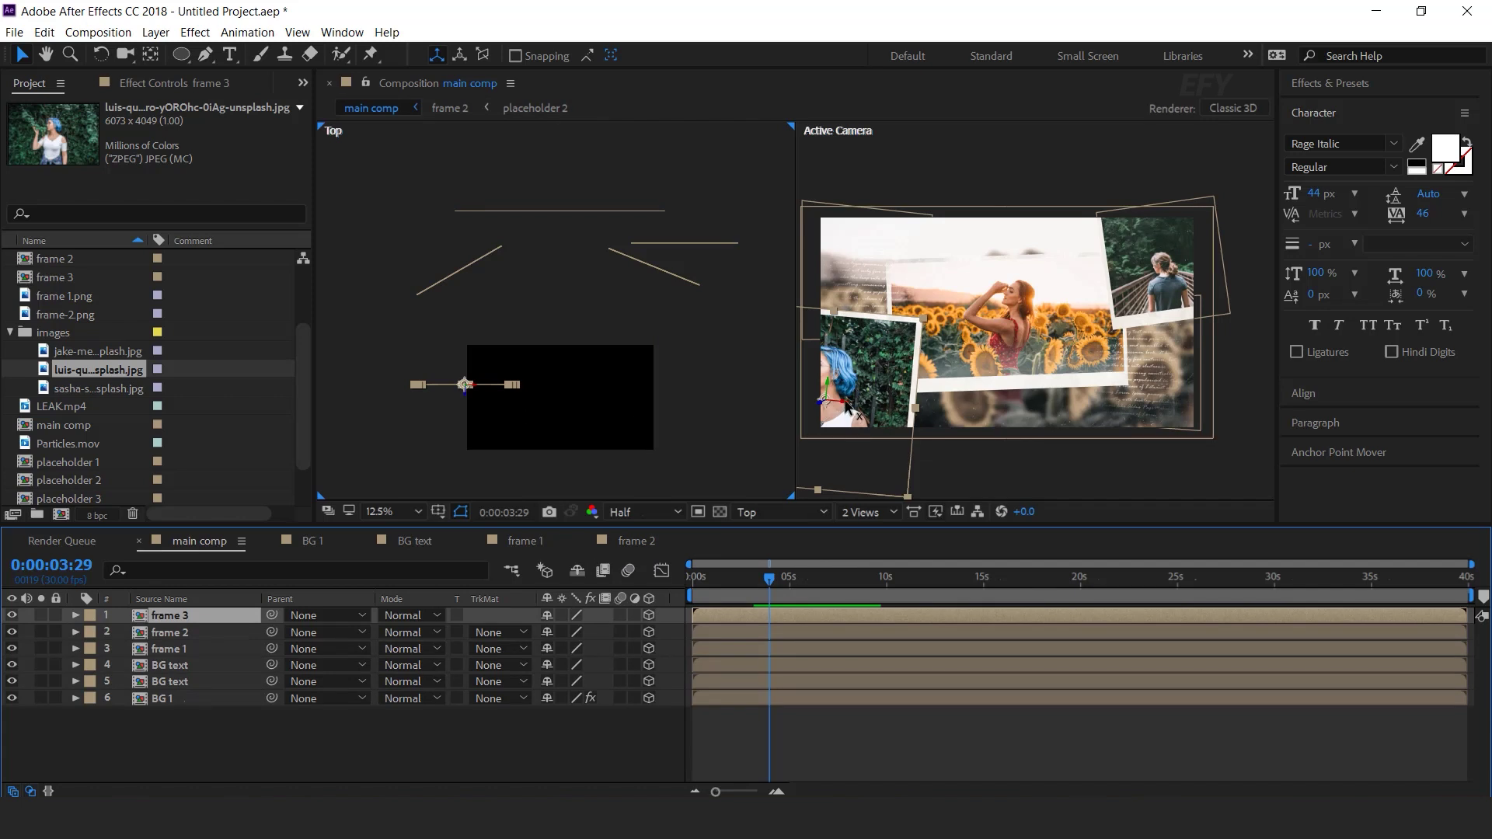
- Reposition the frame 3 layer in the image's lower-left corner and place it slightly farther from the camera
drag(850, 400, 872, 403)
mouse_move(477, 390)
mouse_down()
mouse_move(483, 417)
mouse_move(483, 369)
mouse_up()
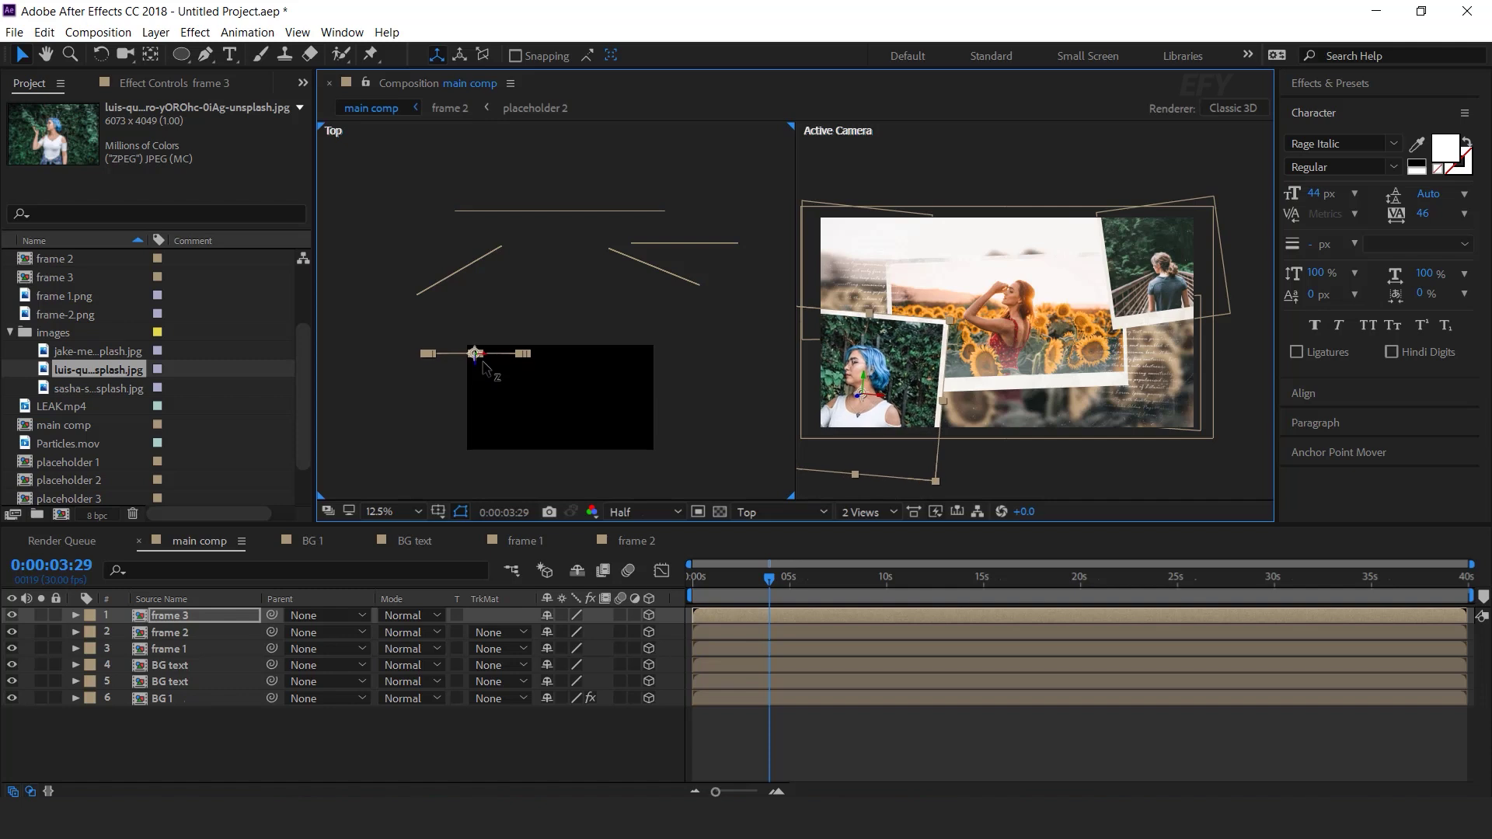
drag(875, 403, 856, 402)
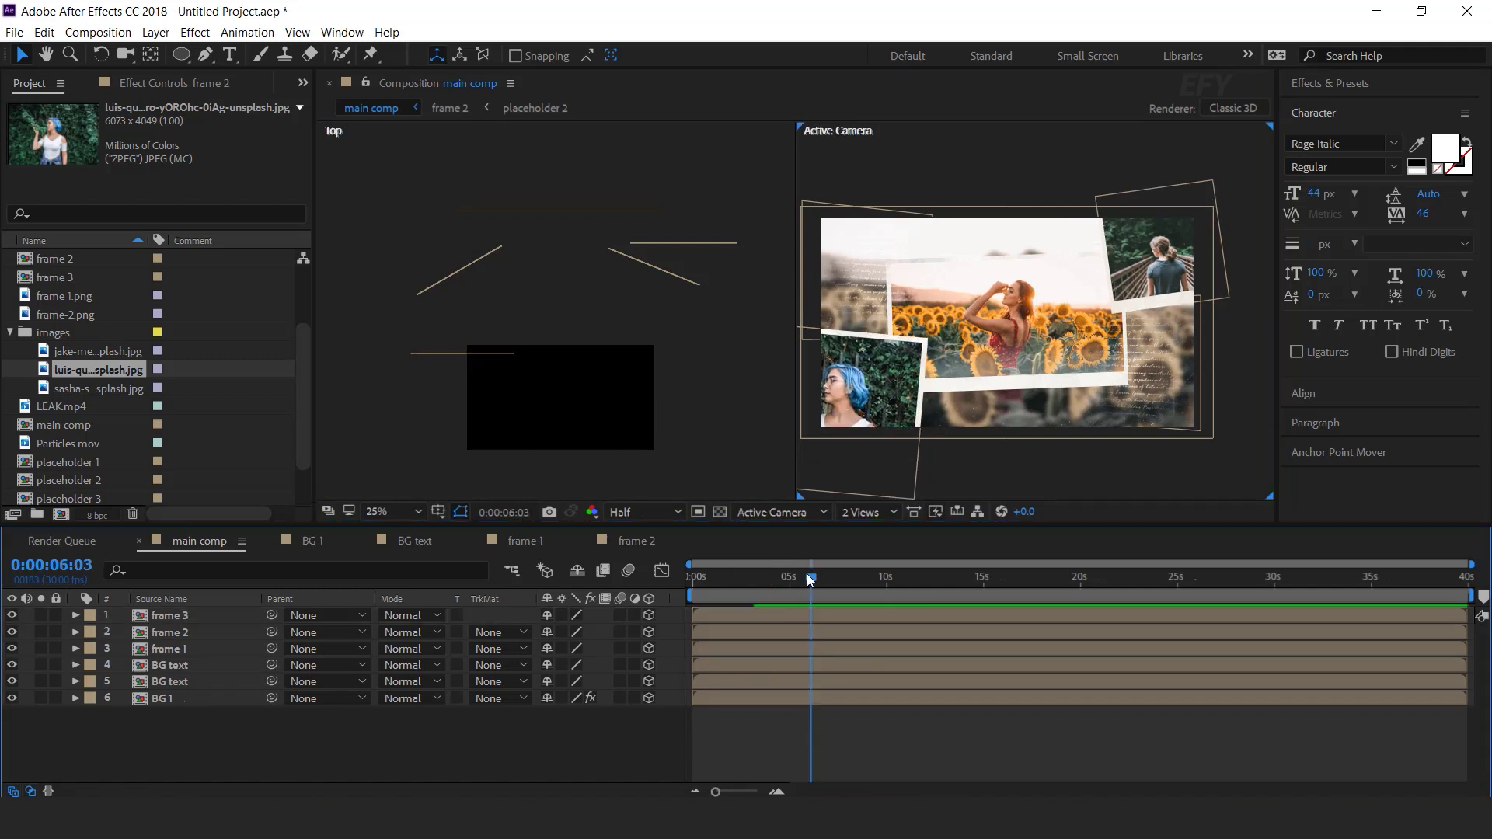
- At 0:00:05:26, apply the Tint effect to the frame 2 layer with Amount to Tint at 60%
mouse_move(809, 576)
mouse_down()
mouse_move(870, 578)
mouse_move(804, 589)
mouse_up()
click(806, 591)
click(190, 633)
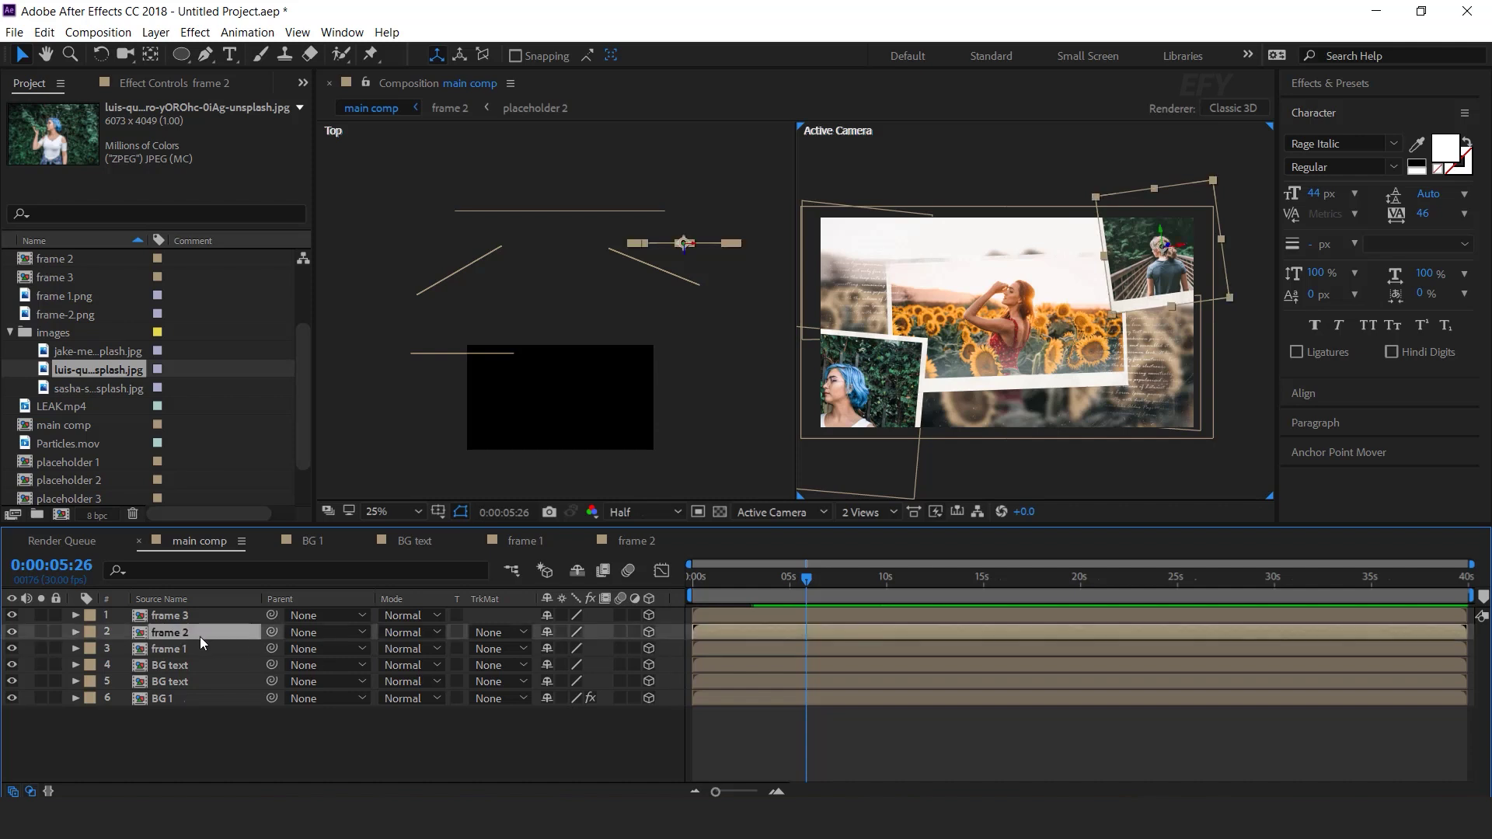
key(ctrl+space)
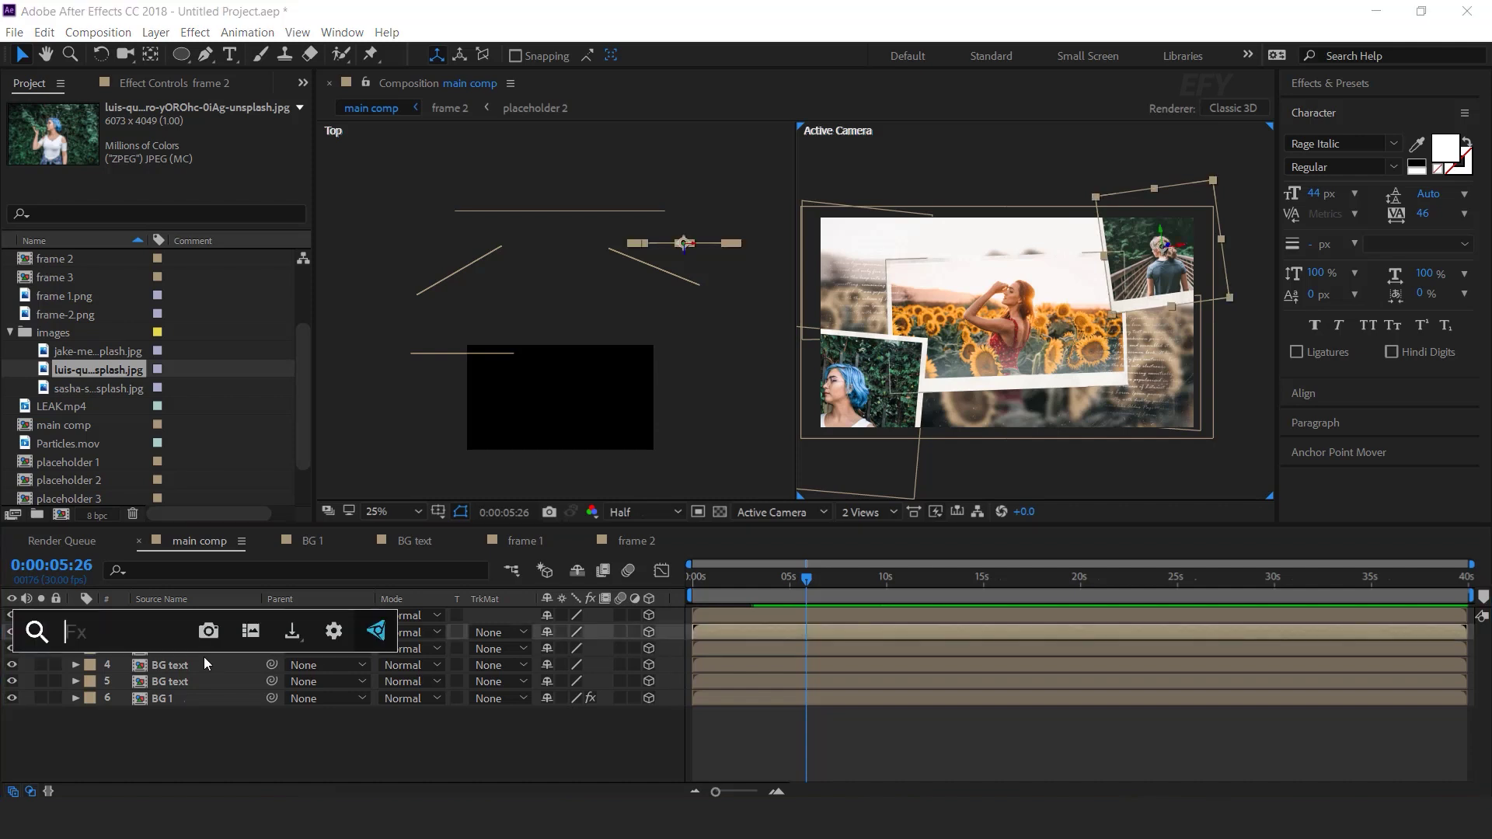
text(tin)
key(Return)
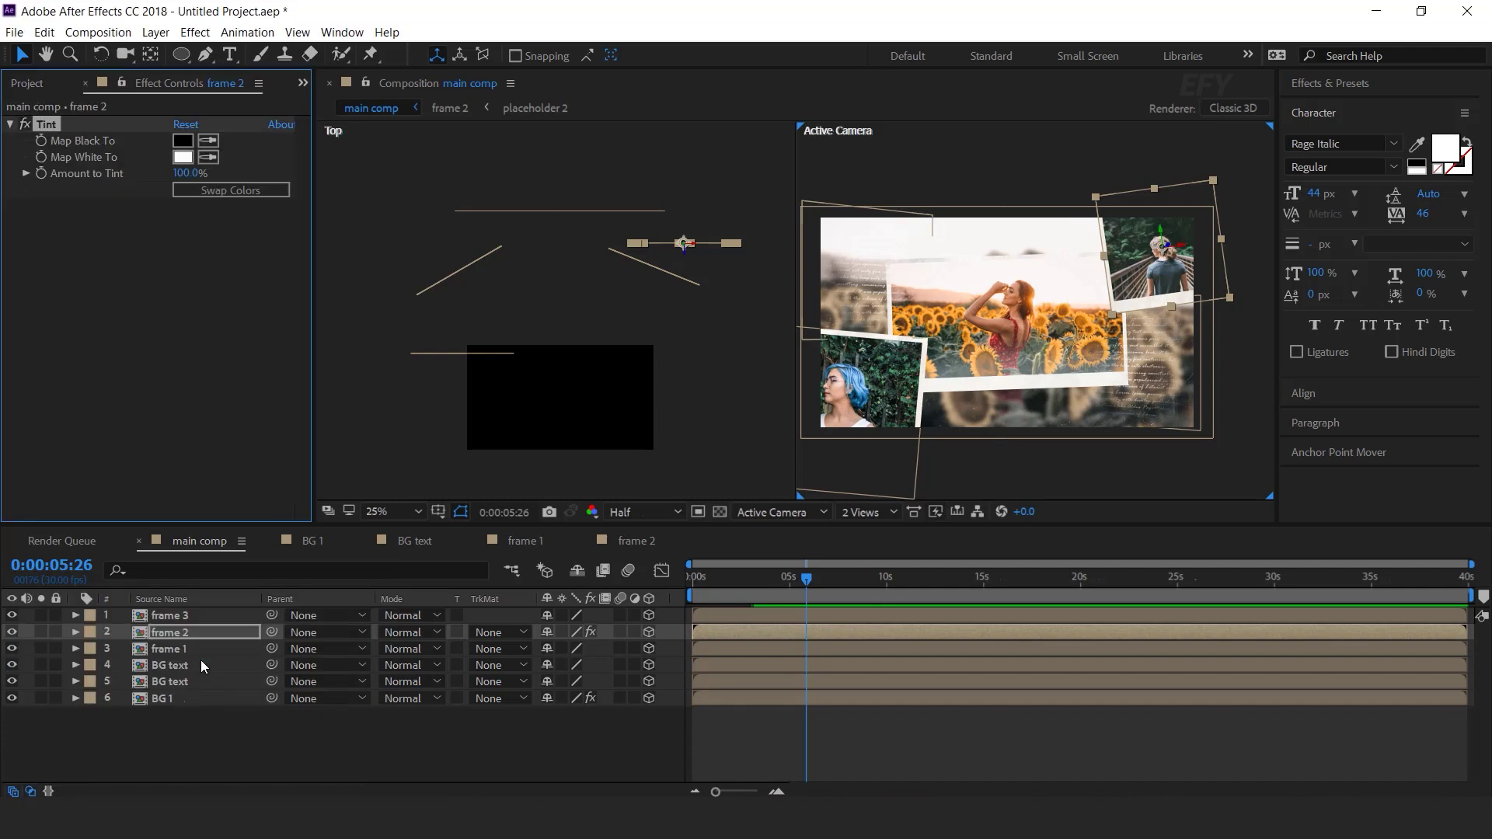
click(183, 173)
text(60)
key(Return)
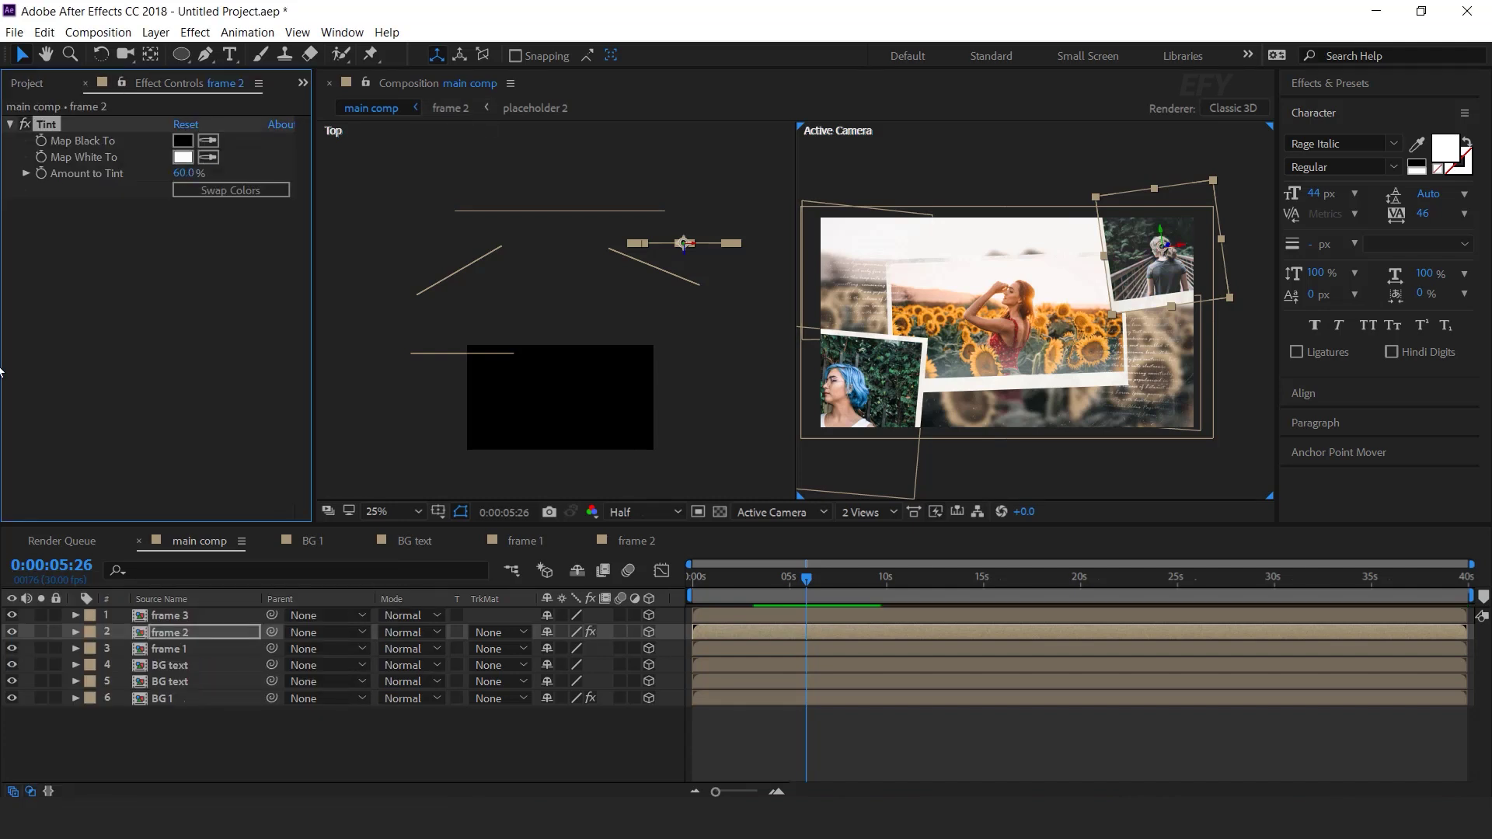
- Add the Fast Blur (Legacy) effect to the frame 2 layer and set its Blurriness to 30
click(182, 634)
key(ctrl+space)
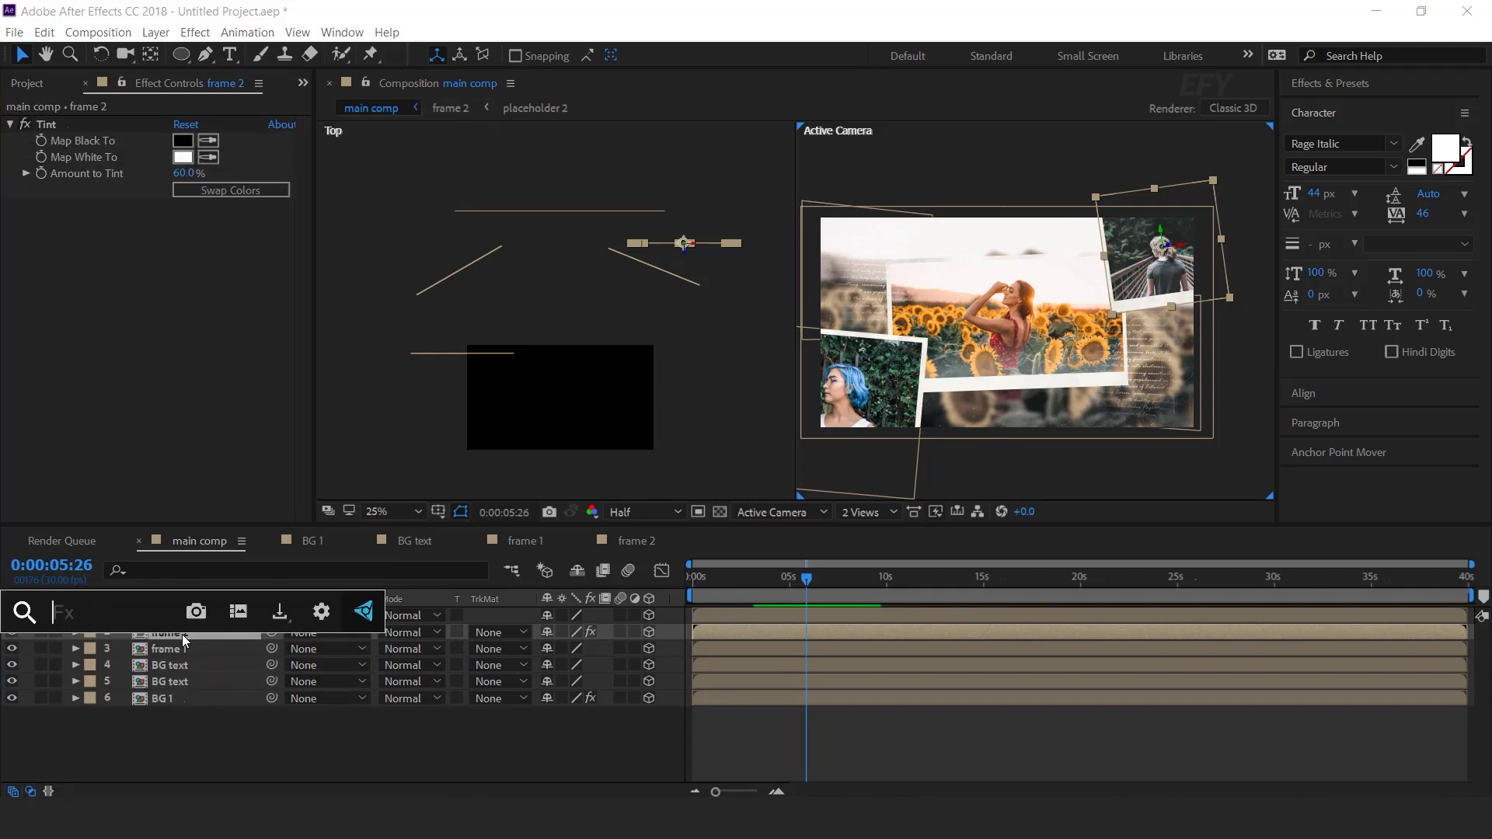
text(fas)
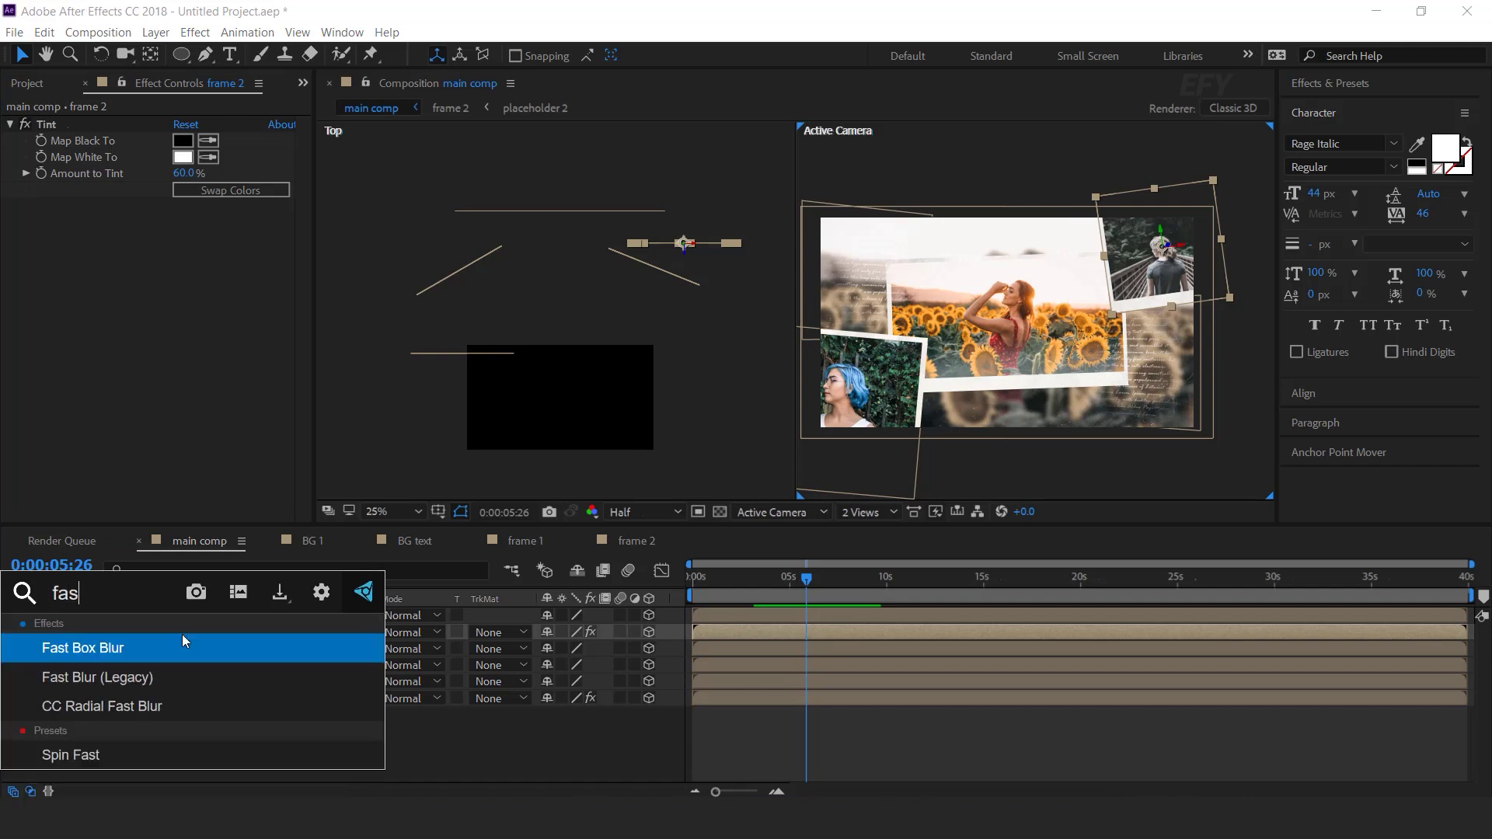
key(Down)
key(Return)
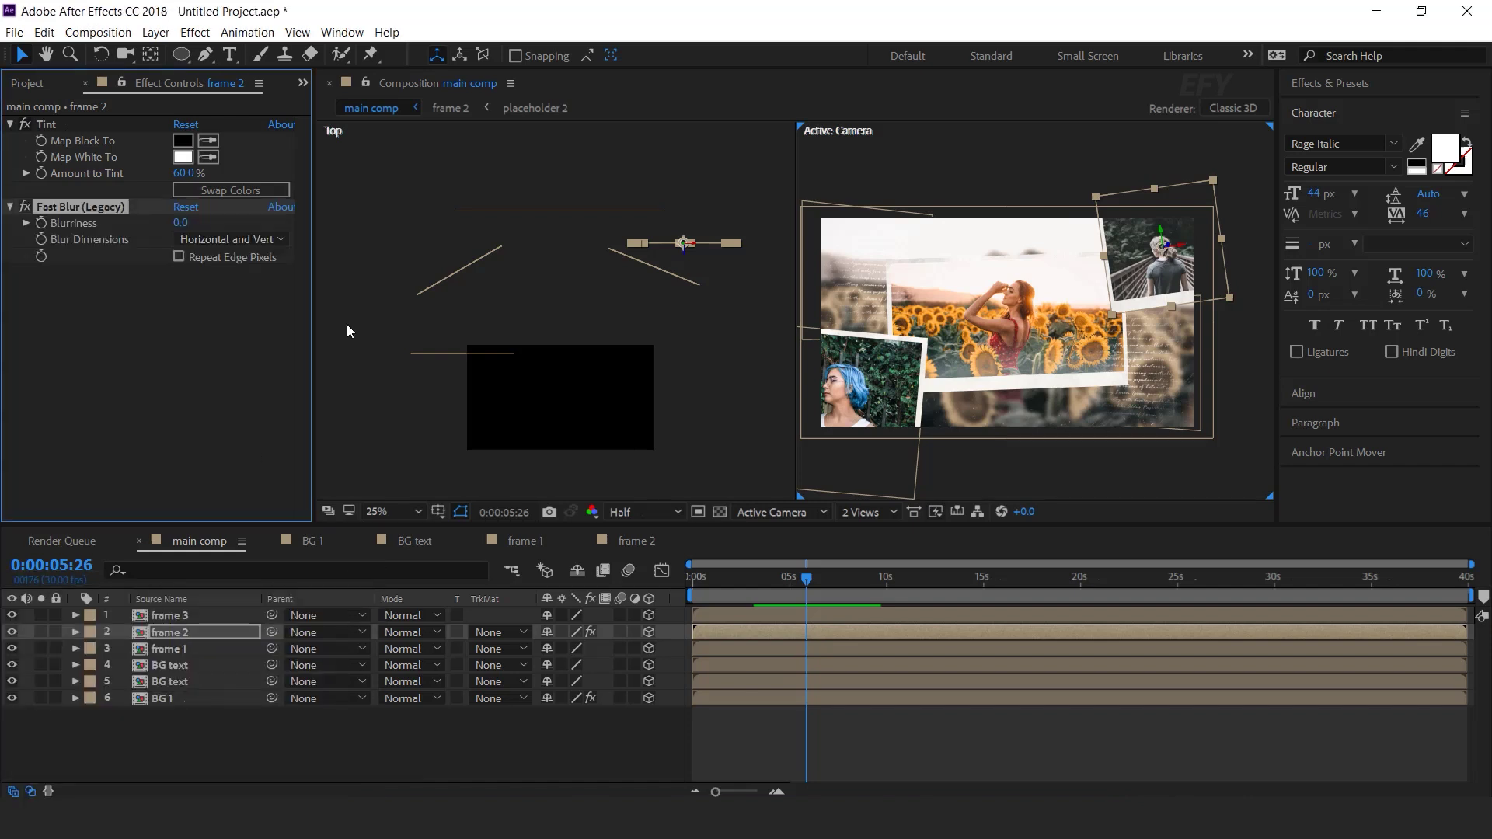
click(185, 223)
text(30)
key(Return)
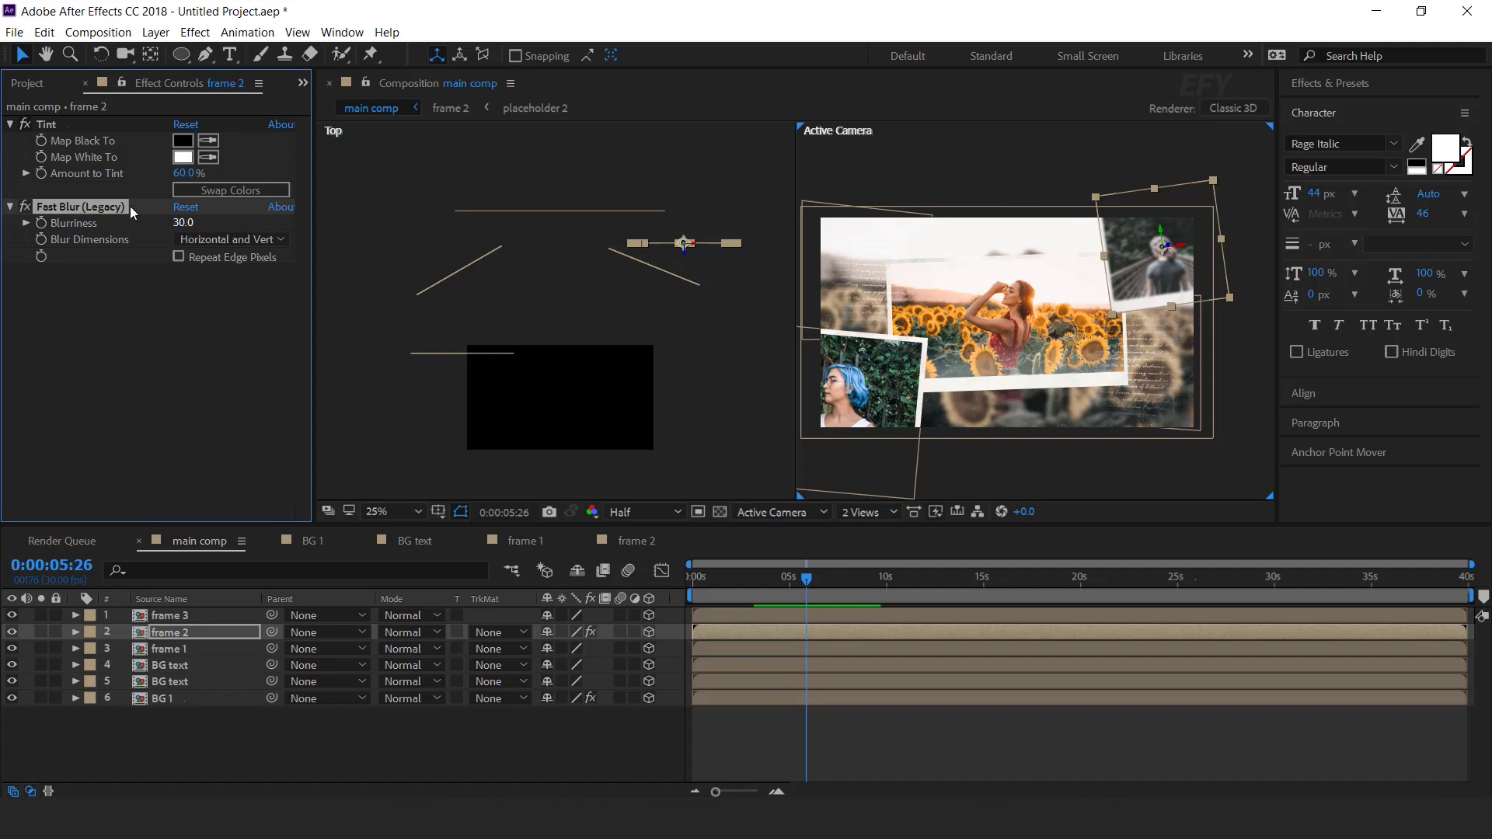
- Copy the Tint and Fast Blur (Legacy) effects from the frame 2 layer onto the frame 3 layer
click(54, 127)
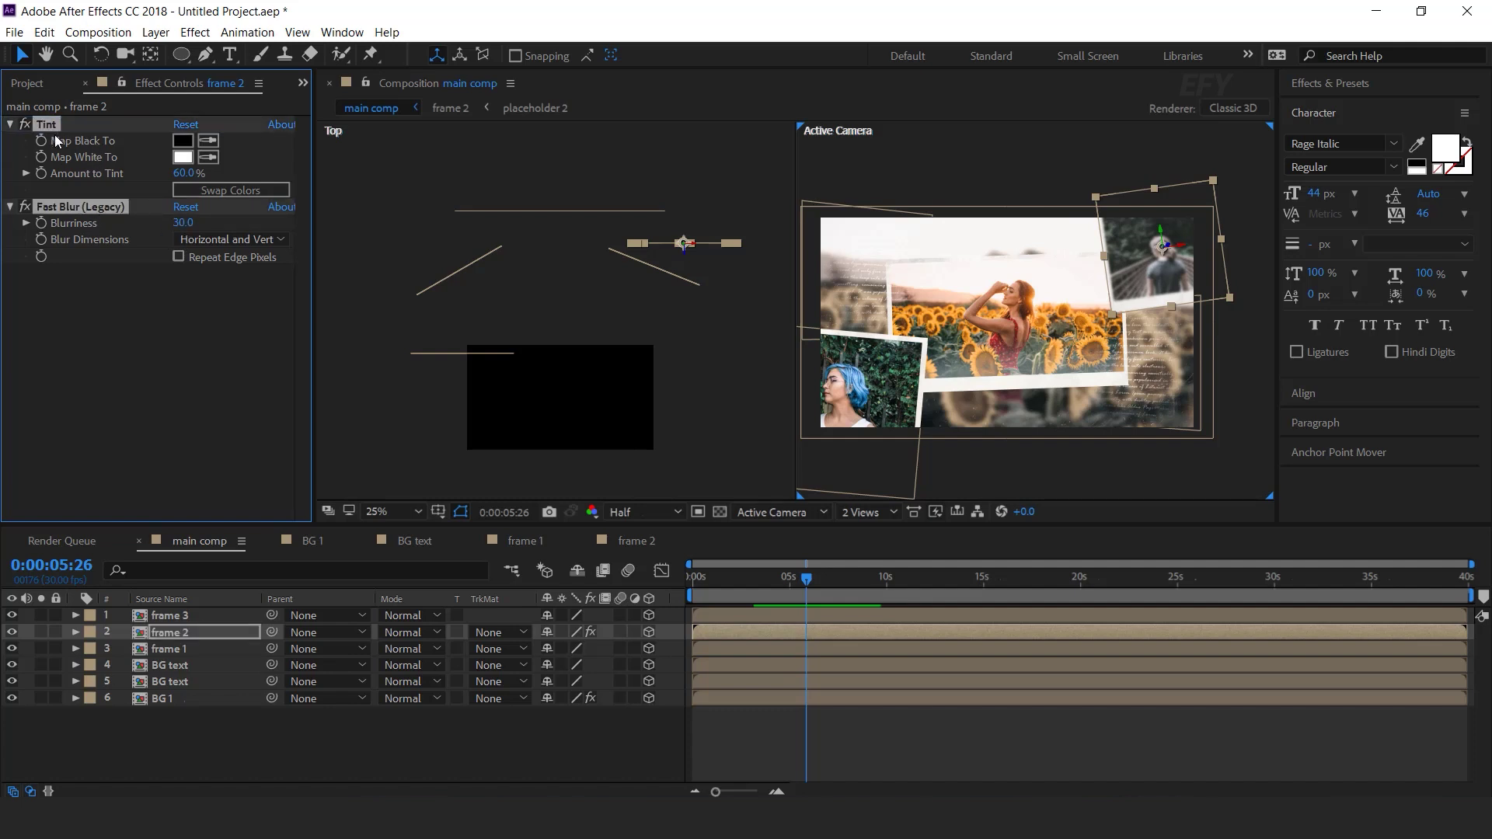
click(183, 619)
key(ctrl+v)
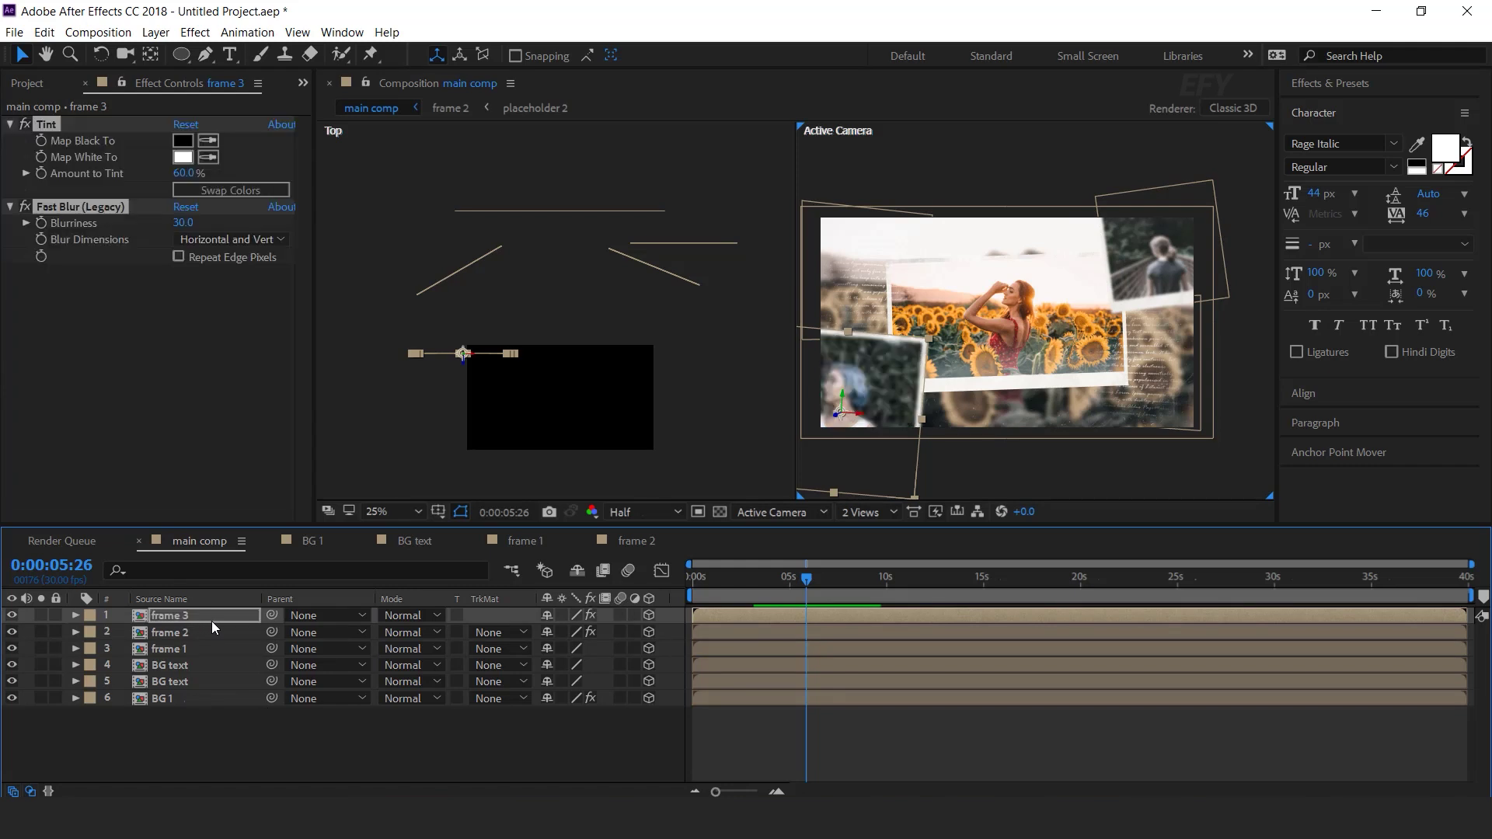
click(594, 731)
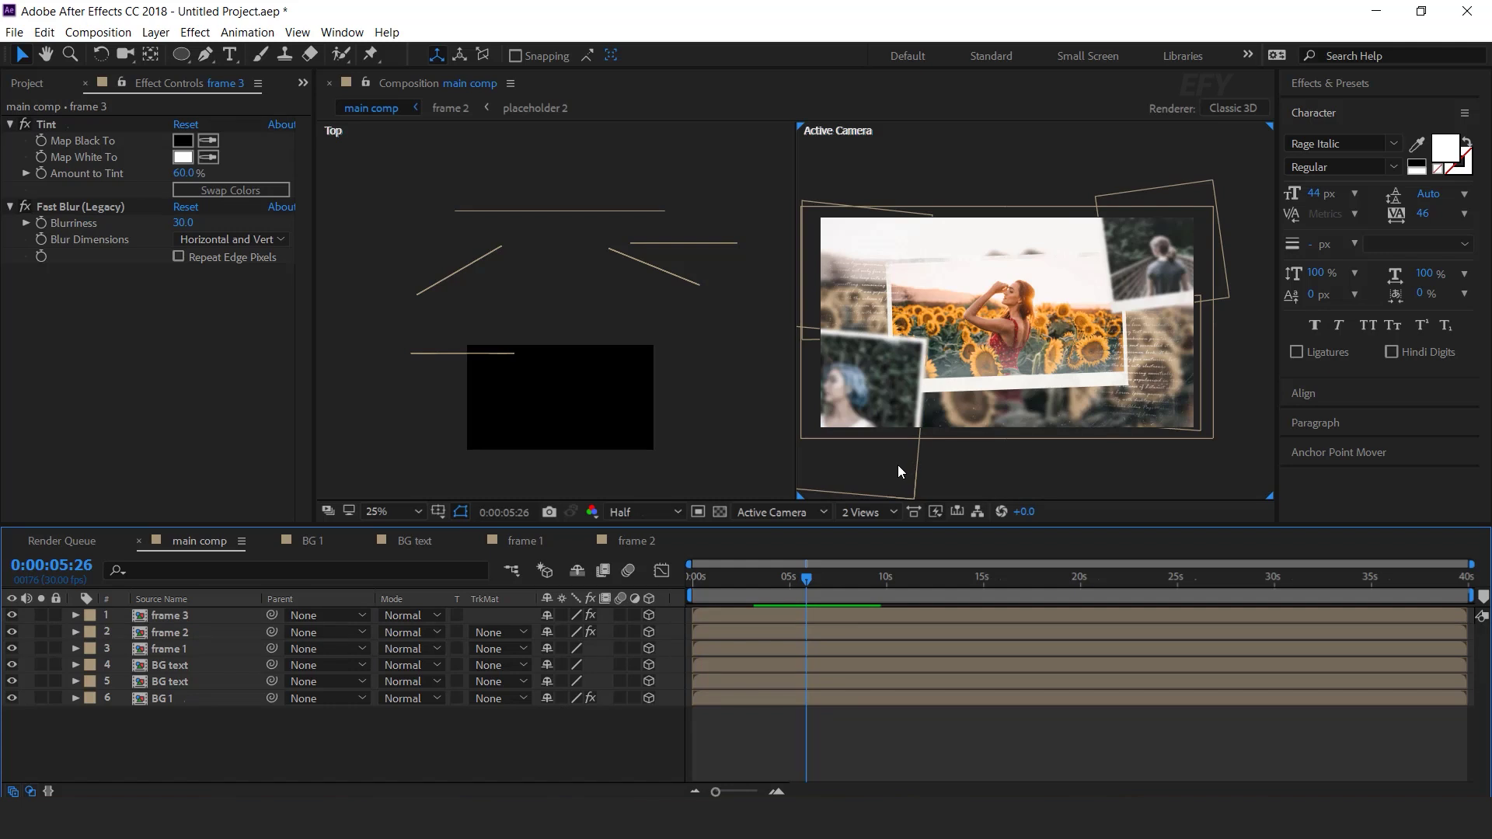
- Add a one-node camera with the 50mm preset to main comp
right_click(584, 737)
mouse_move(706, 556)
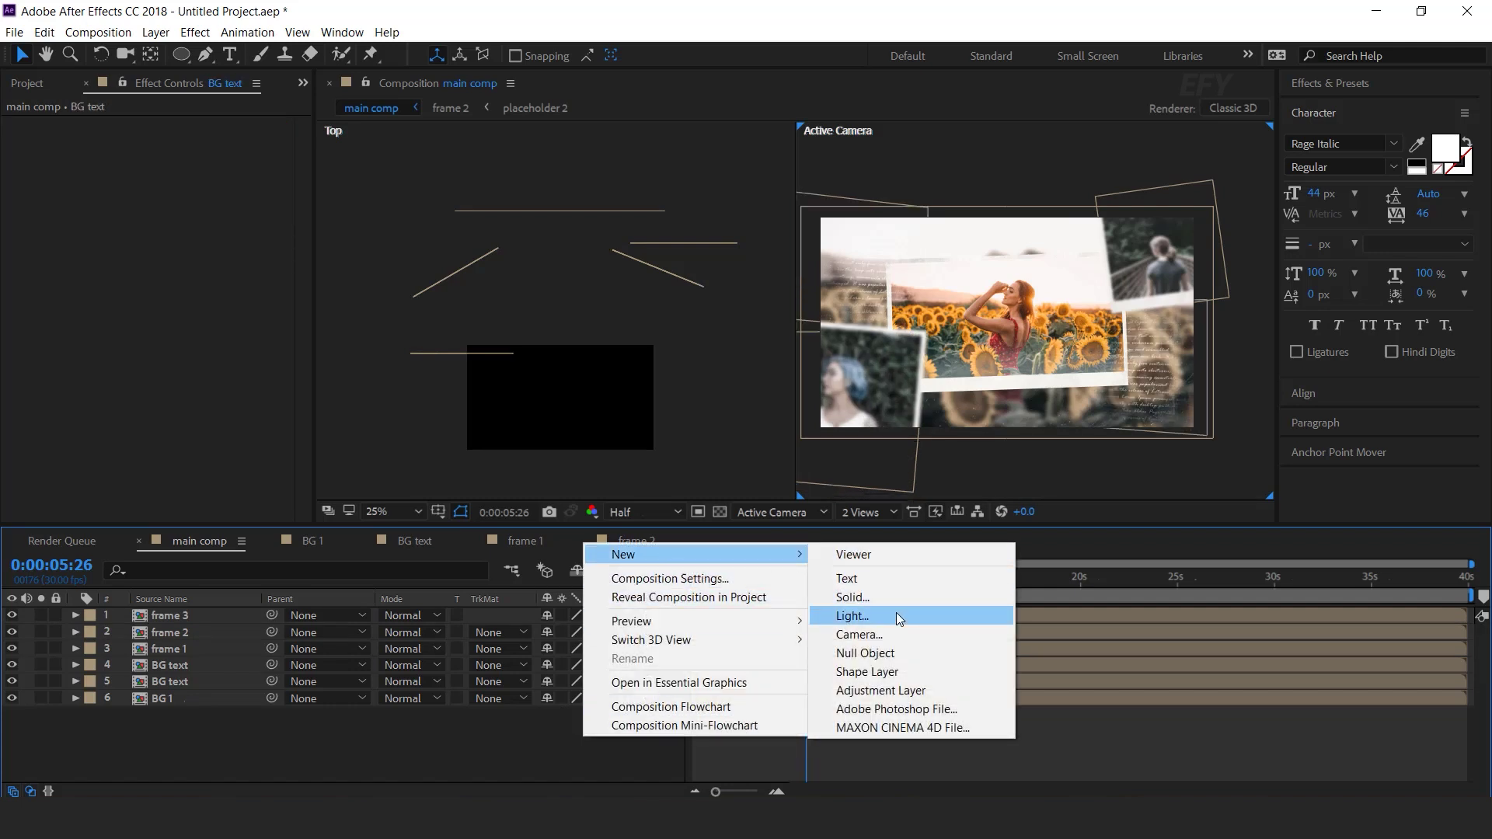
click(884, 633)
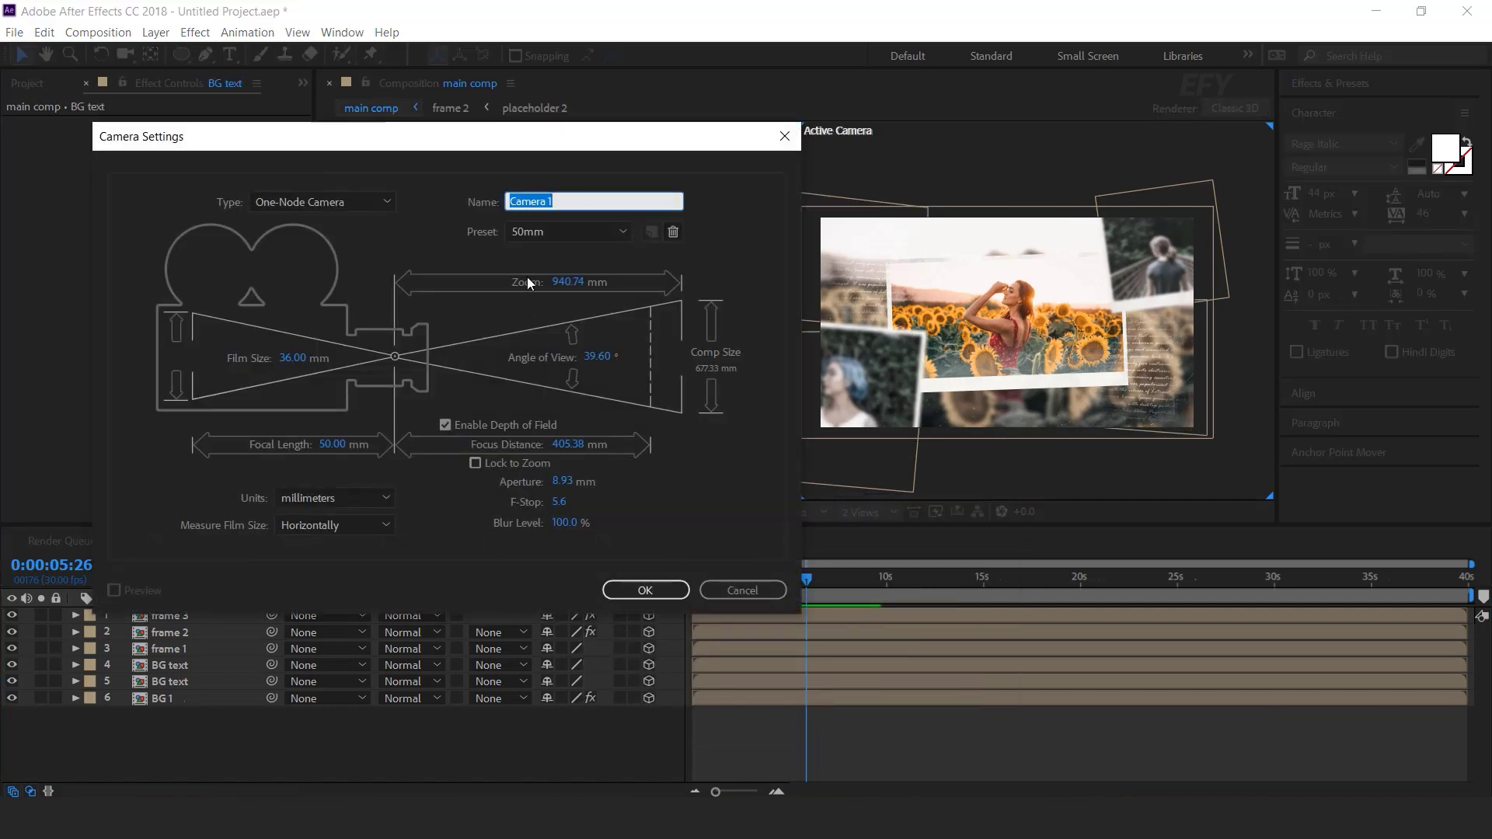
click(669, 592)
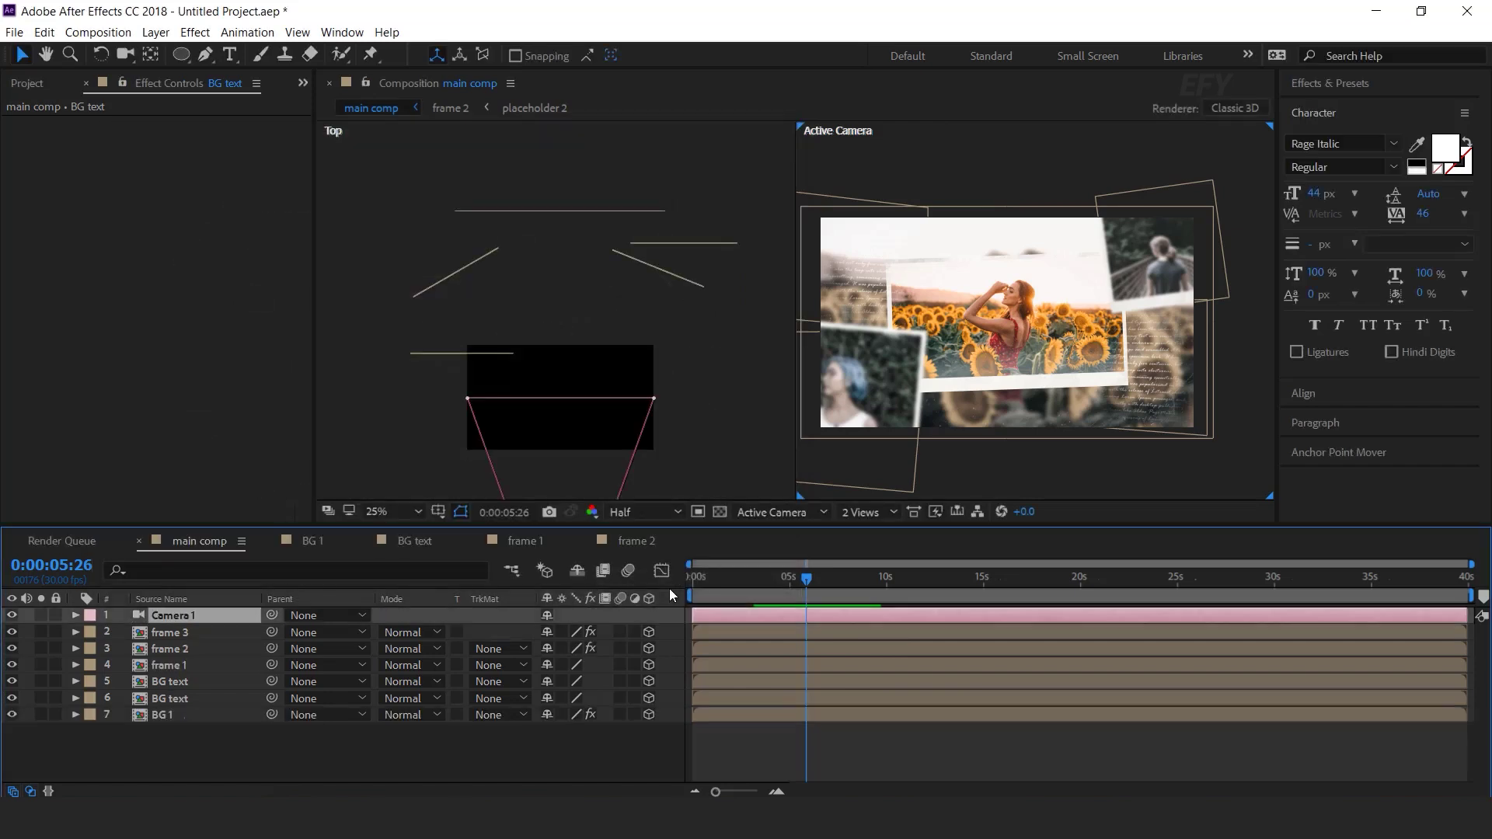
- Create a null object, make it a 3D layer, and parent the camera to it
right_click(508, 747)
mouse_move(554, 569)
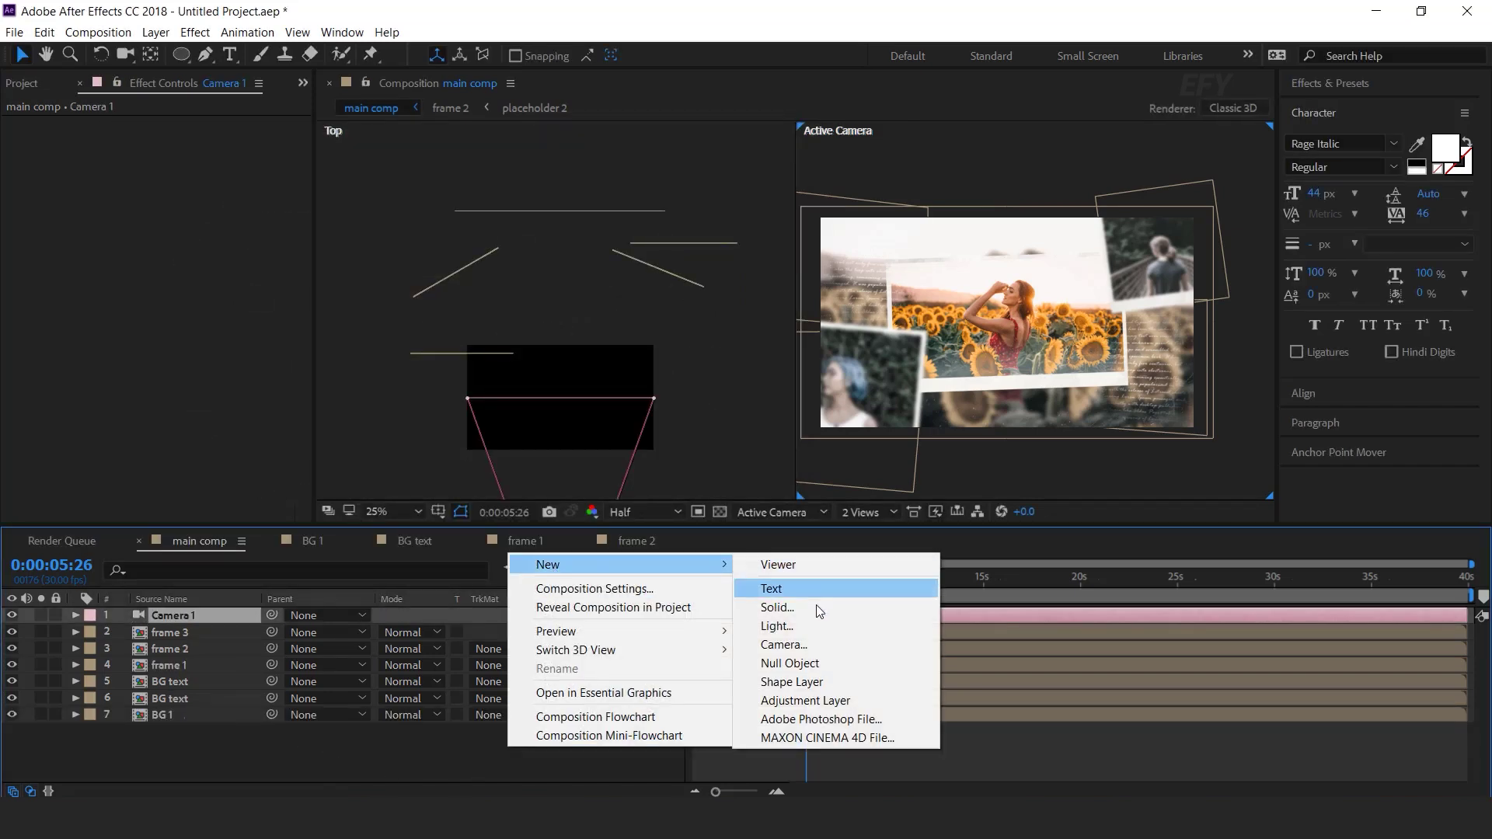
click(816, 665)
click(649, 615)
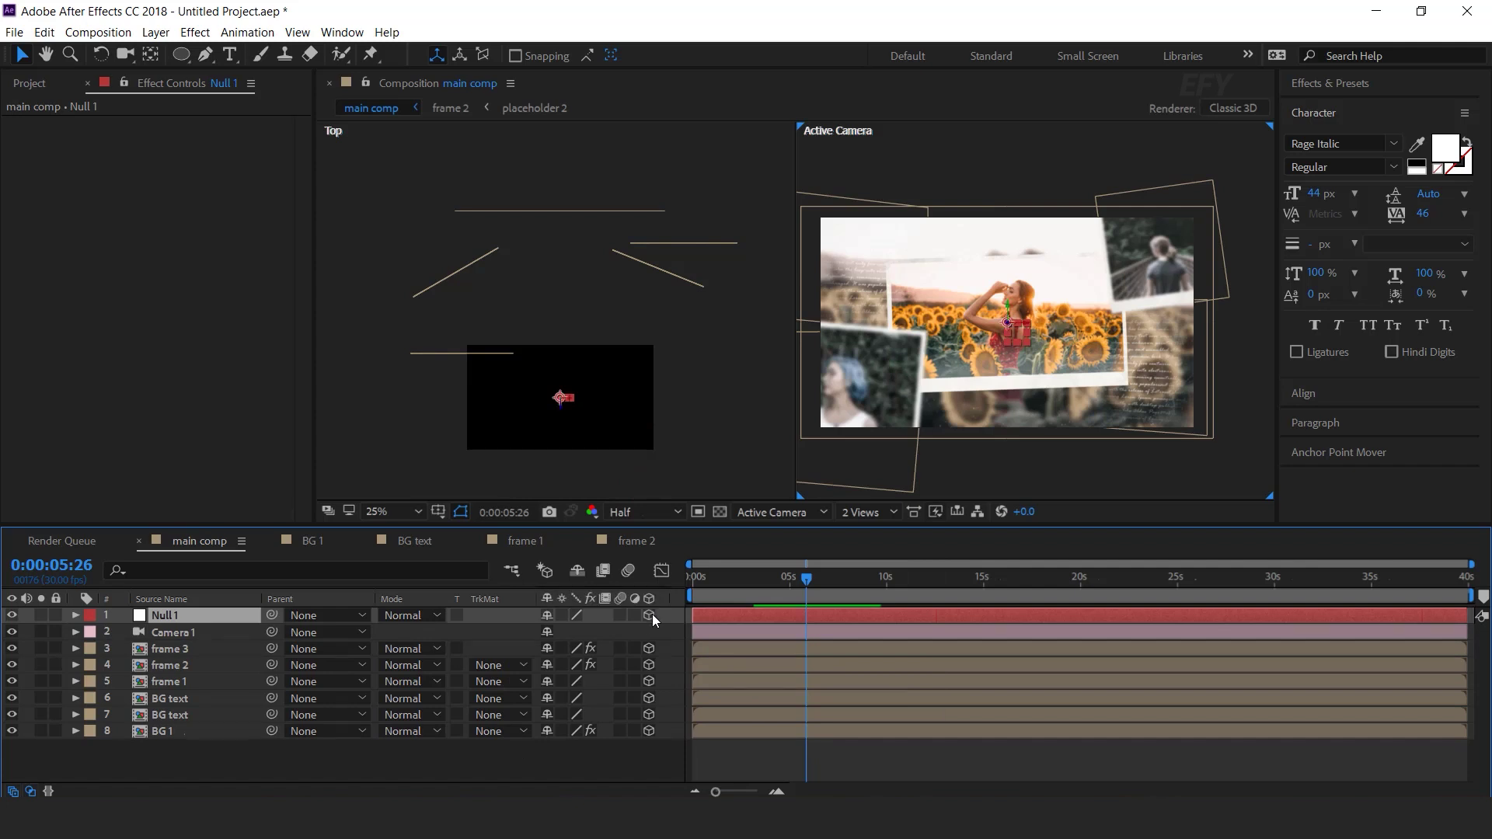
click(157, 632)
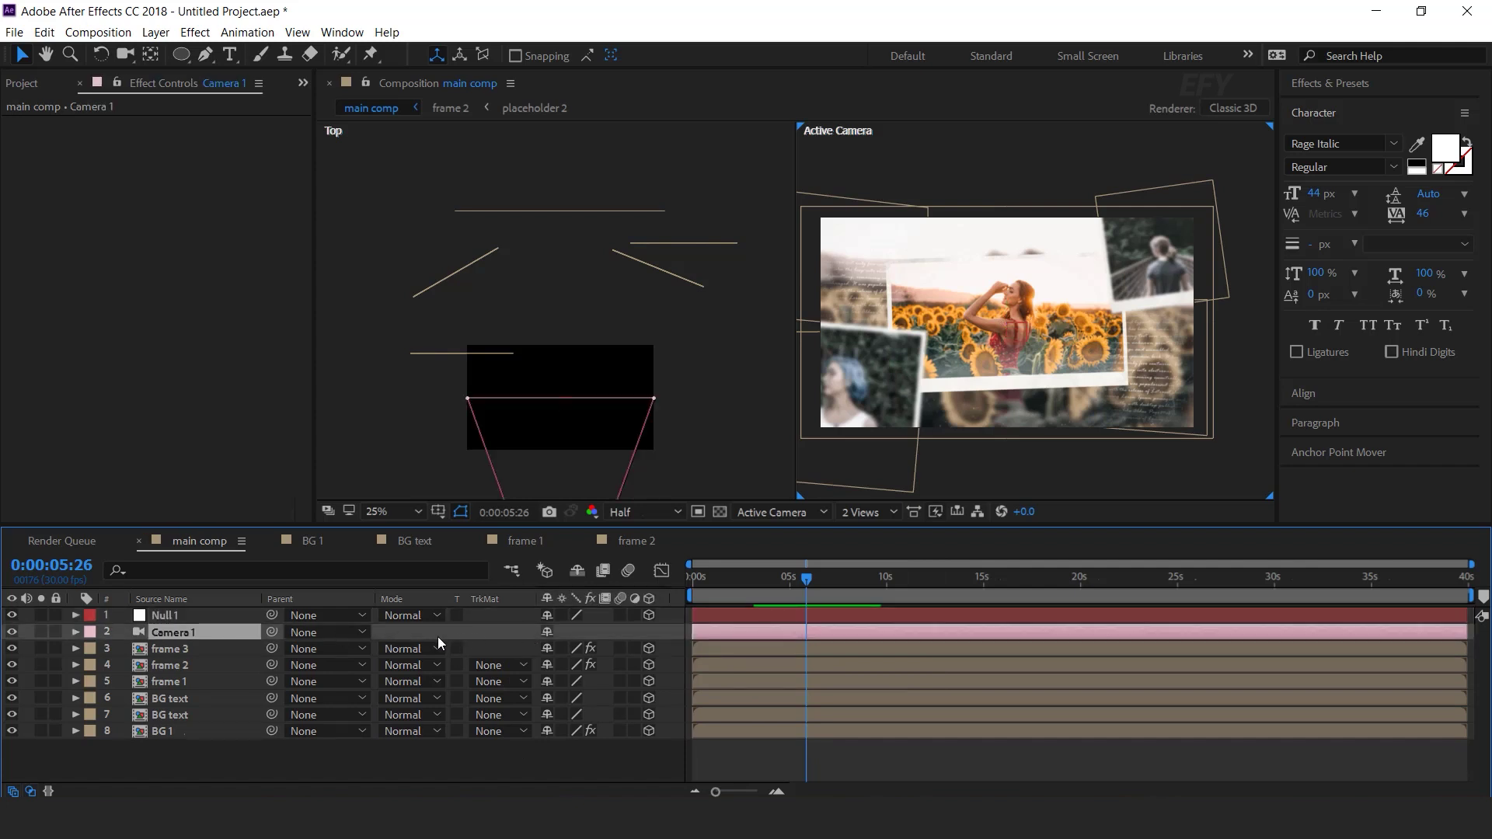
drag(245, 631, 155, 616)
- Separate the null's Position into individual X, Y and Z dimensions
click(774, 790)
drag(916, 787, 861, 788)
mouse_move(923, 582)
mouse_down()
mouse_move(757, 581)
mouse_move(898, 581)
mouse_up()
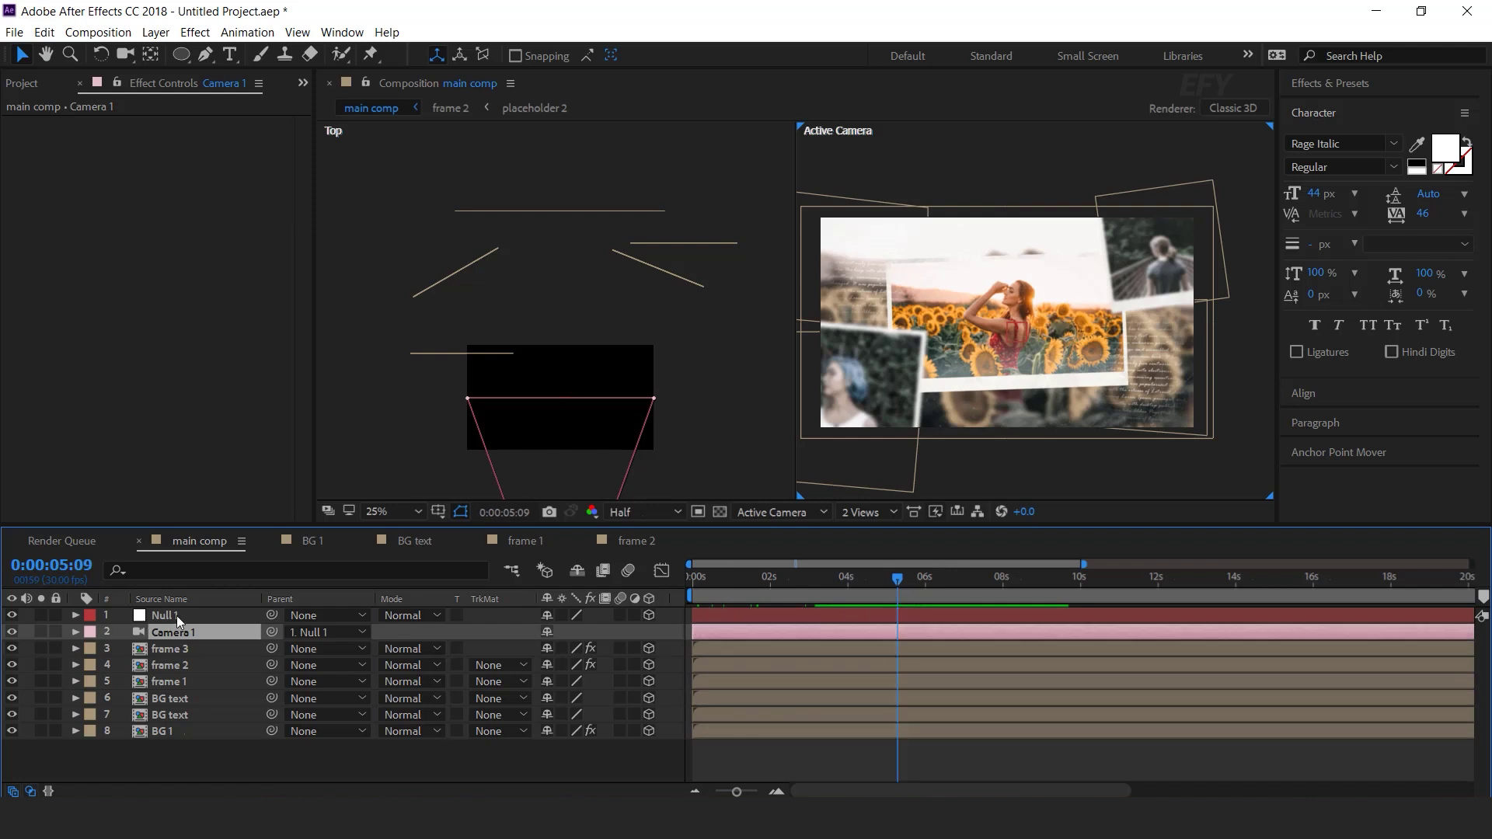
click(176, 615)
key(p)
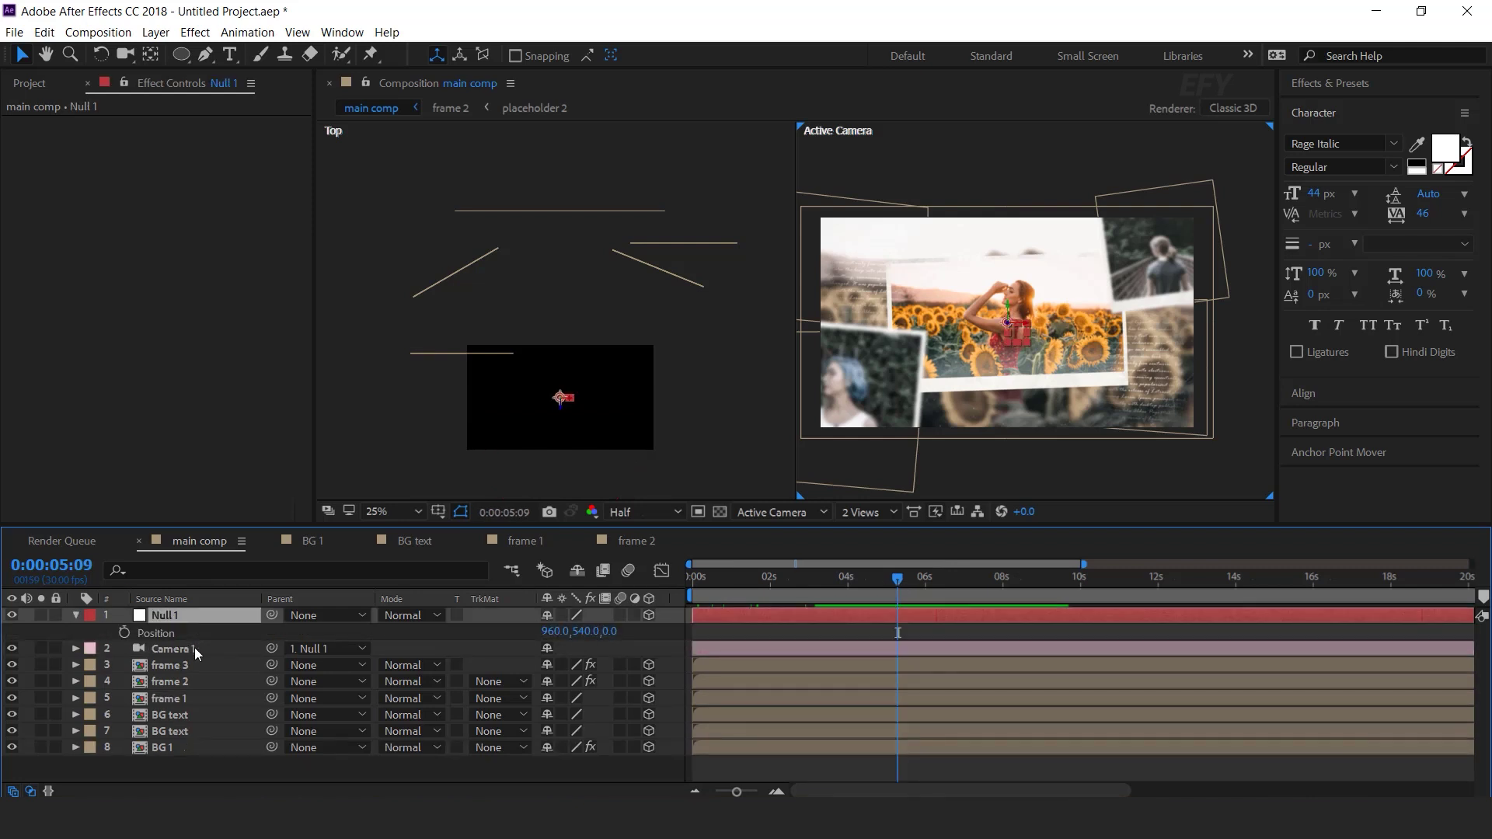
right_click(168, 631)
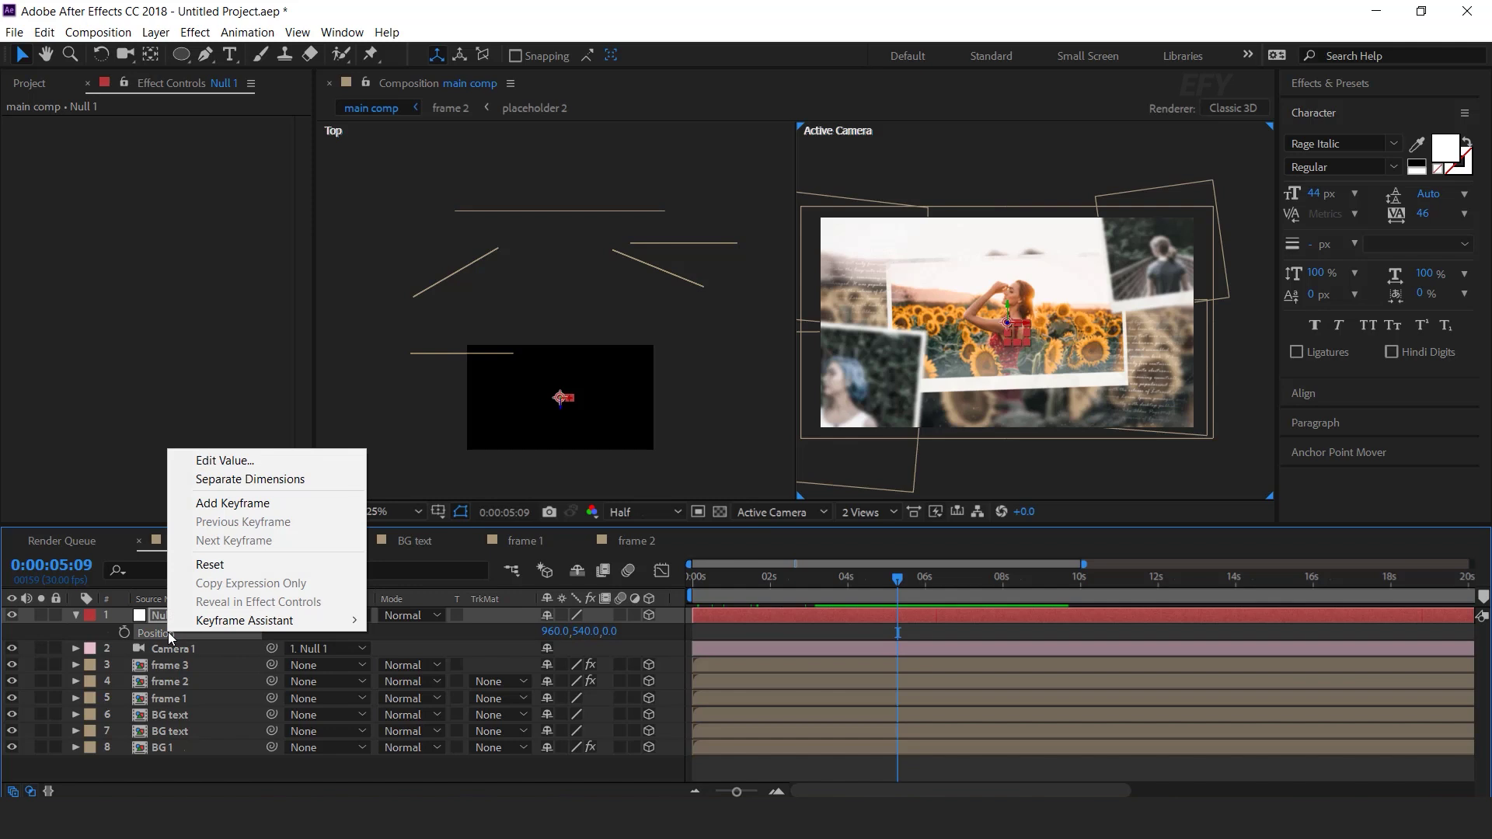
click(272, 483)
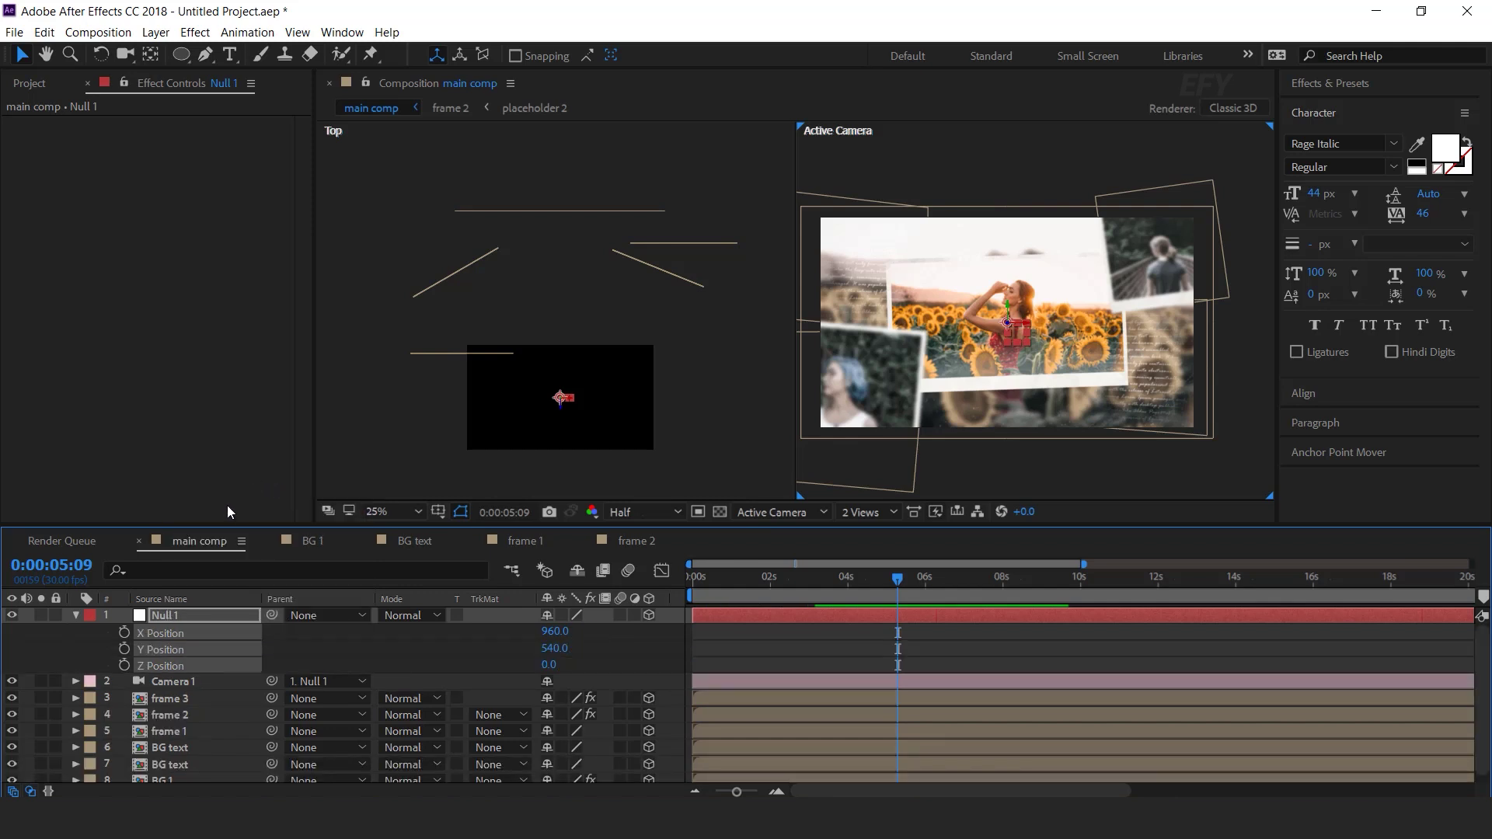
- Set keyframes for the null's X, Y and Z Position and its X, Y and Z Rotation at 0:00:02:10
click(198, 614)
key(shift+r)
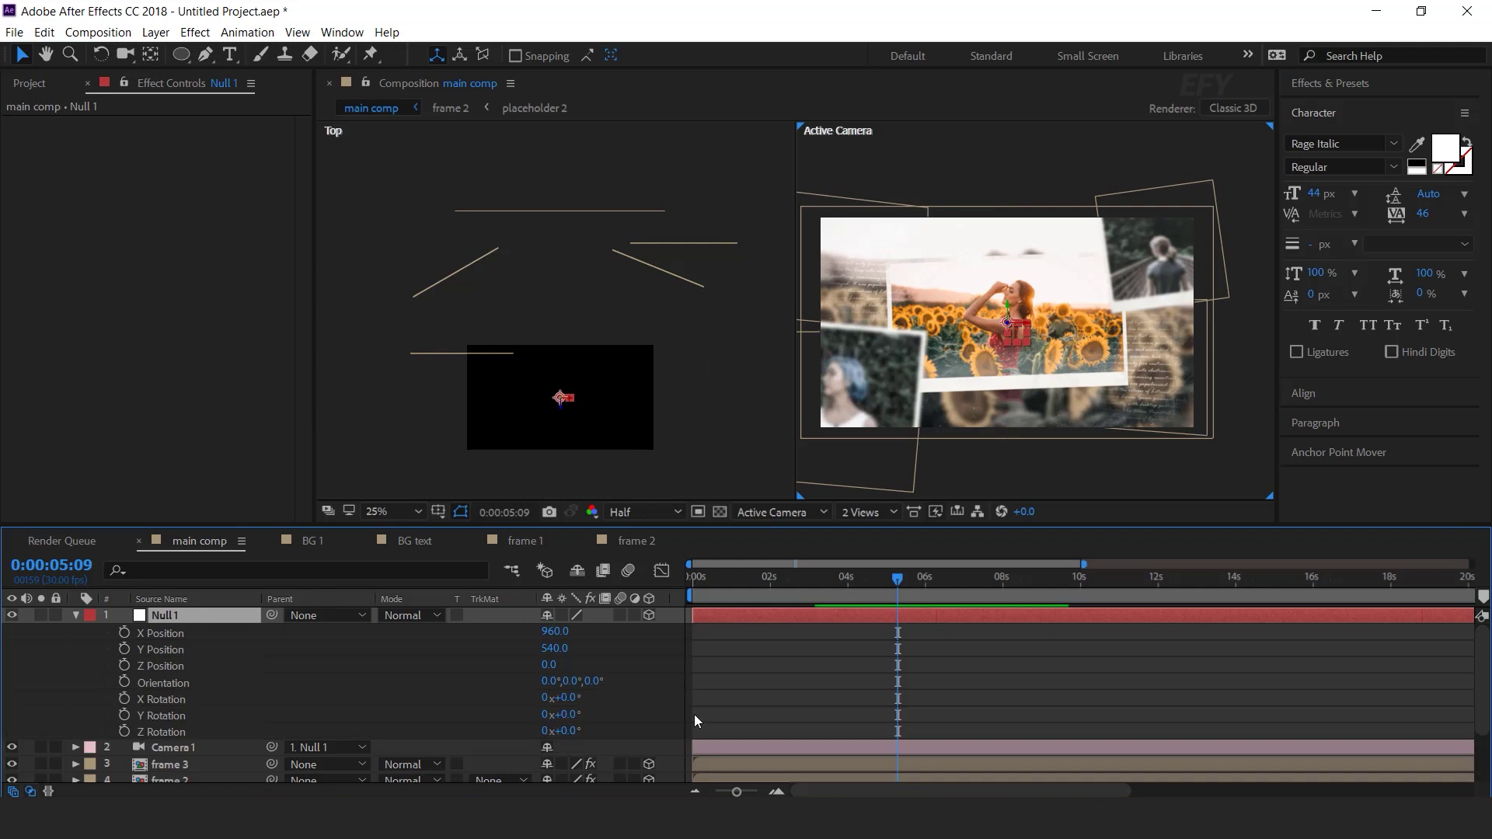
click(779, 791)
click(779, 791)
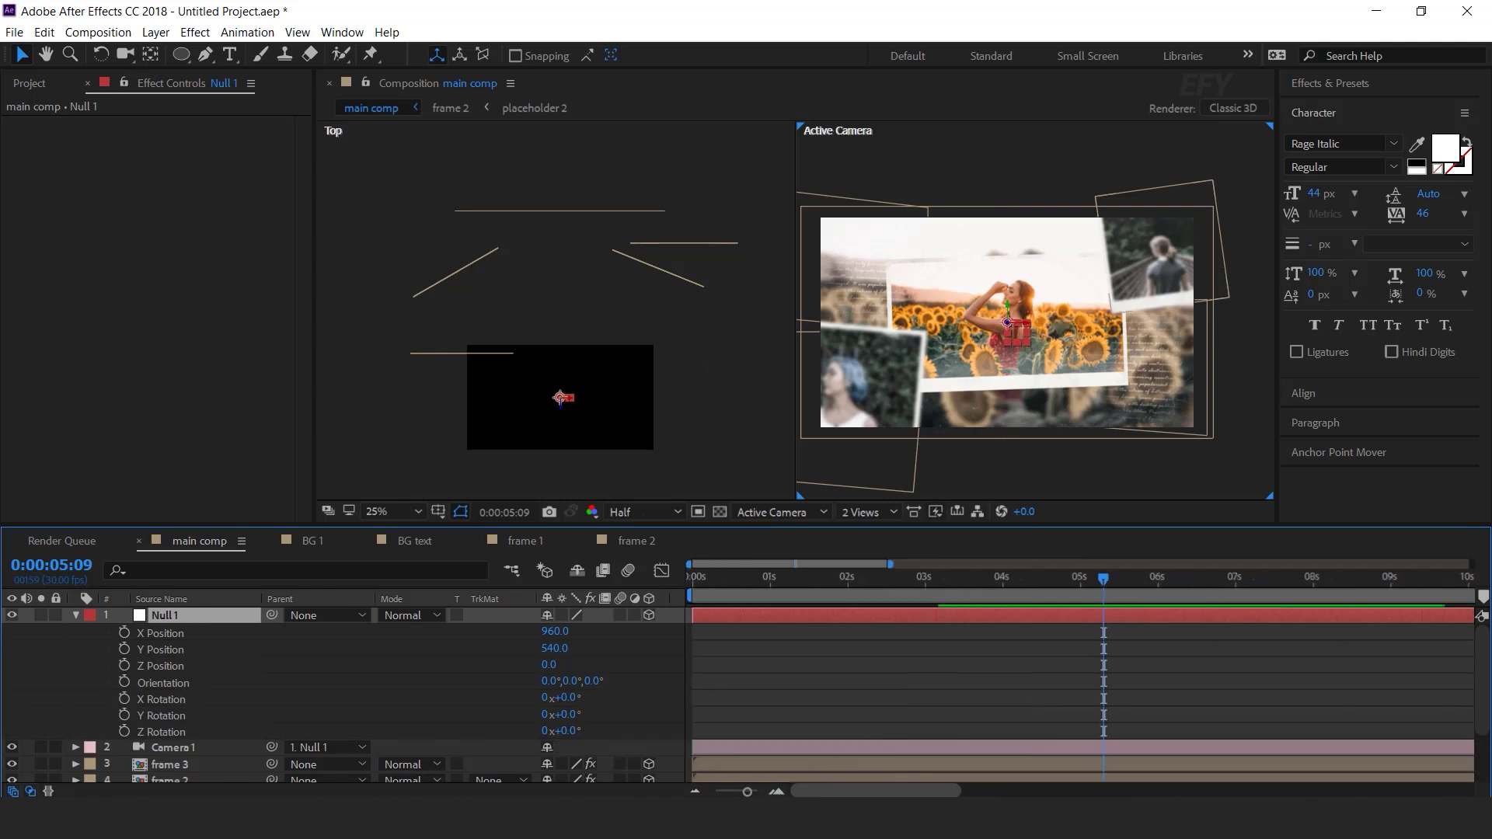
drag(713, 584, 873, 592)
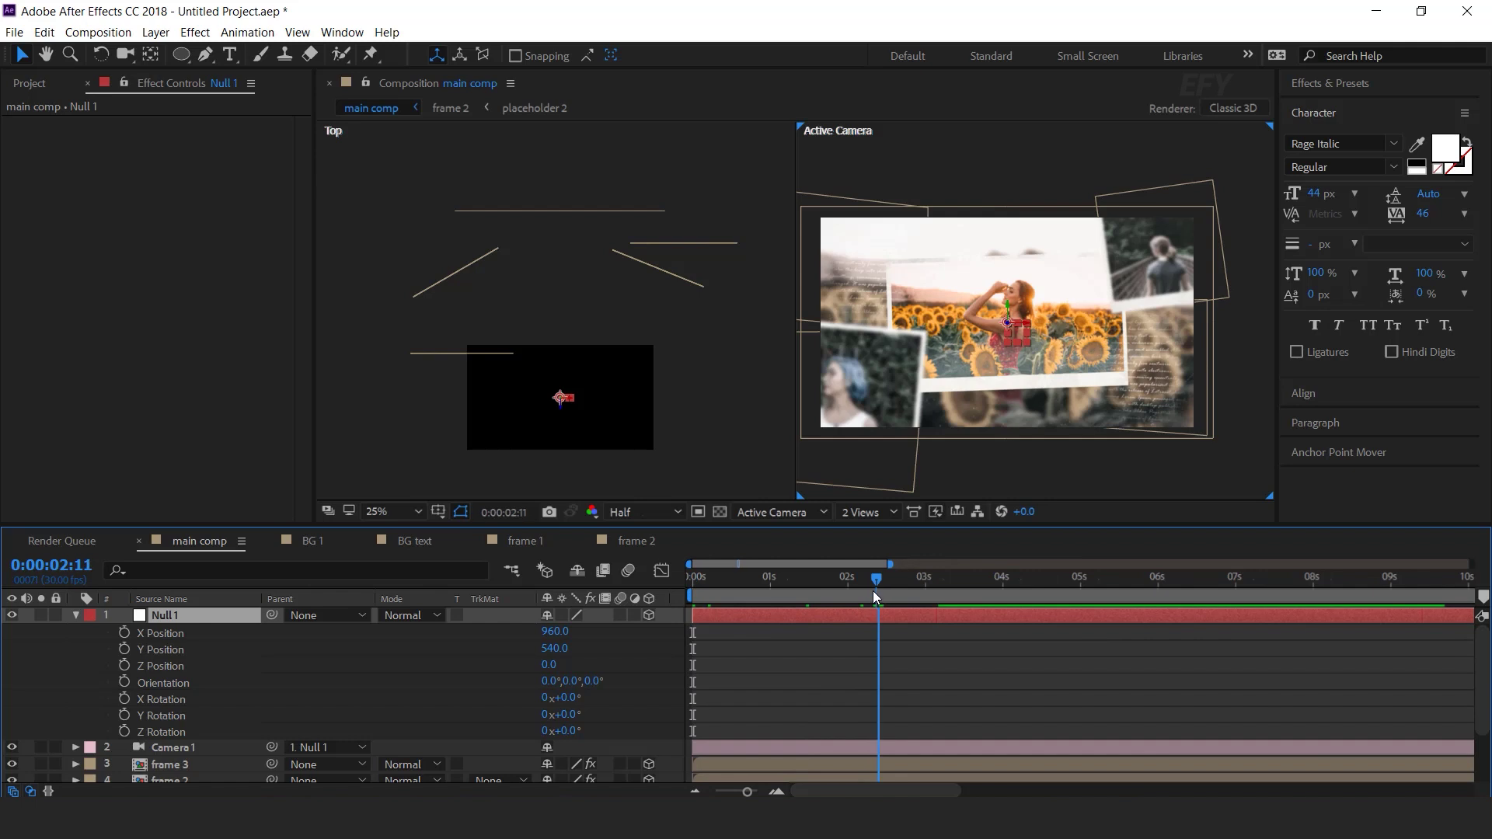
click(124, 633)
click(124, 649)
click(124, 665)
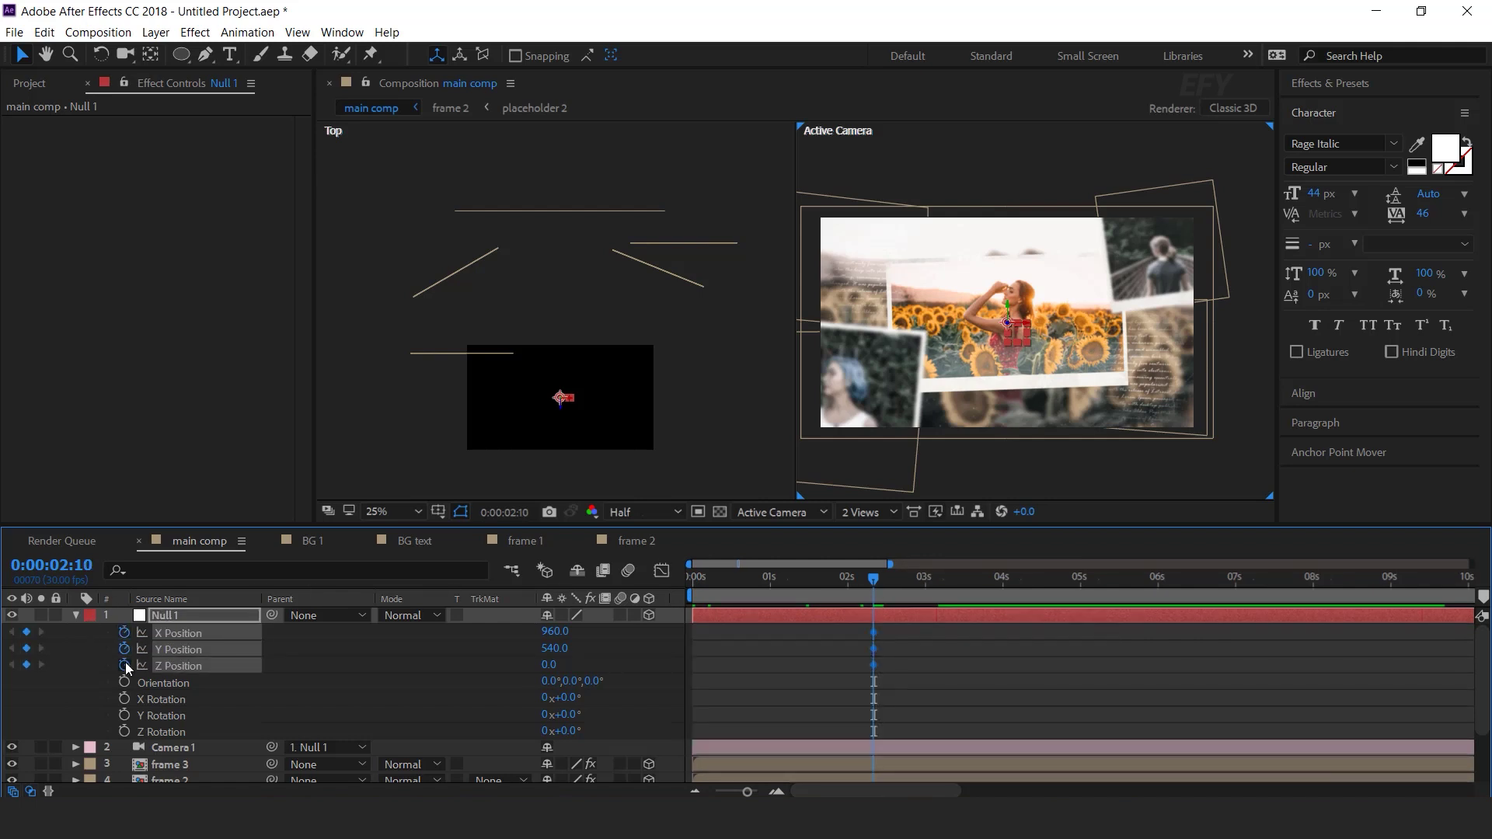
click(124, 698)
click(124, 714)
click(124, 731)
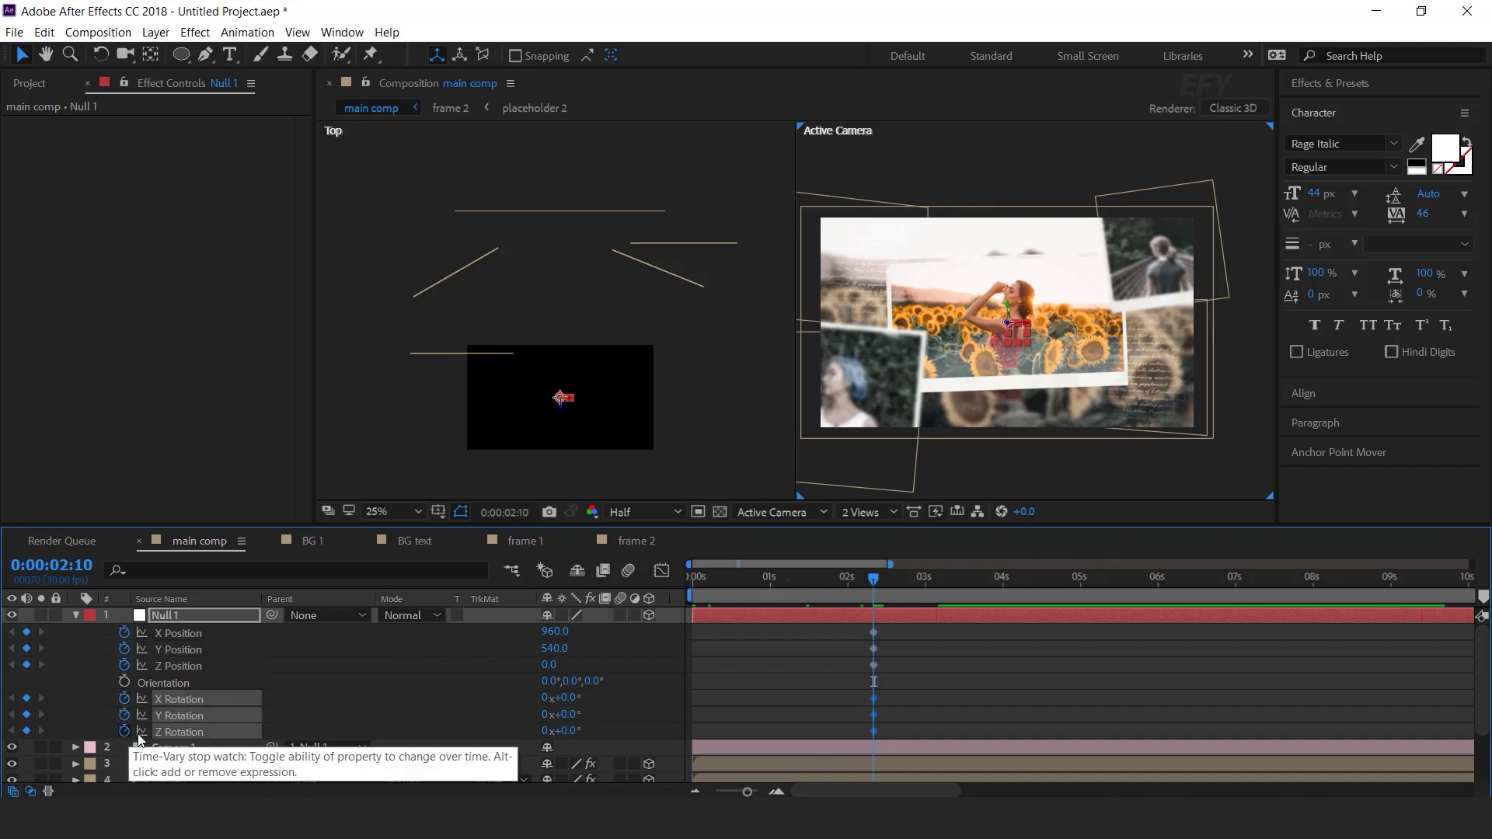
- At 0:00:00:00, keyframe the null's Z Position at 200 and its Y Position at -200
drag(886, 579, 641, 586)
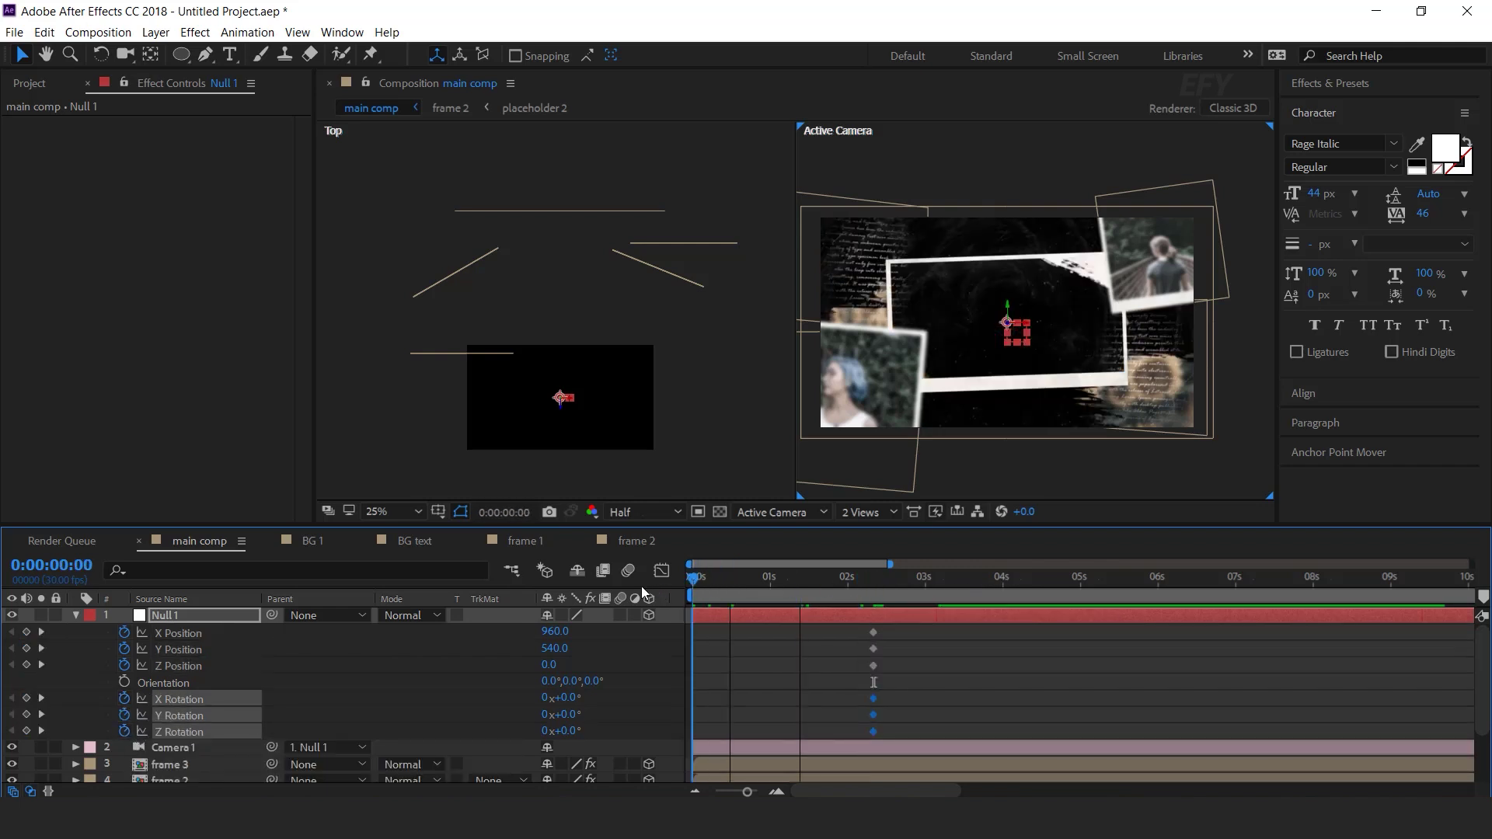
click(637, 637)
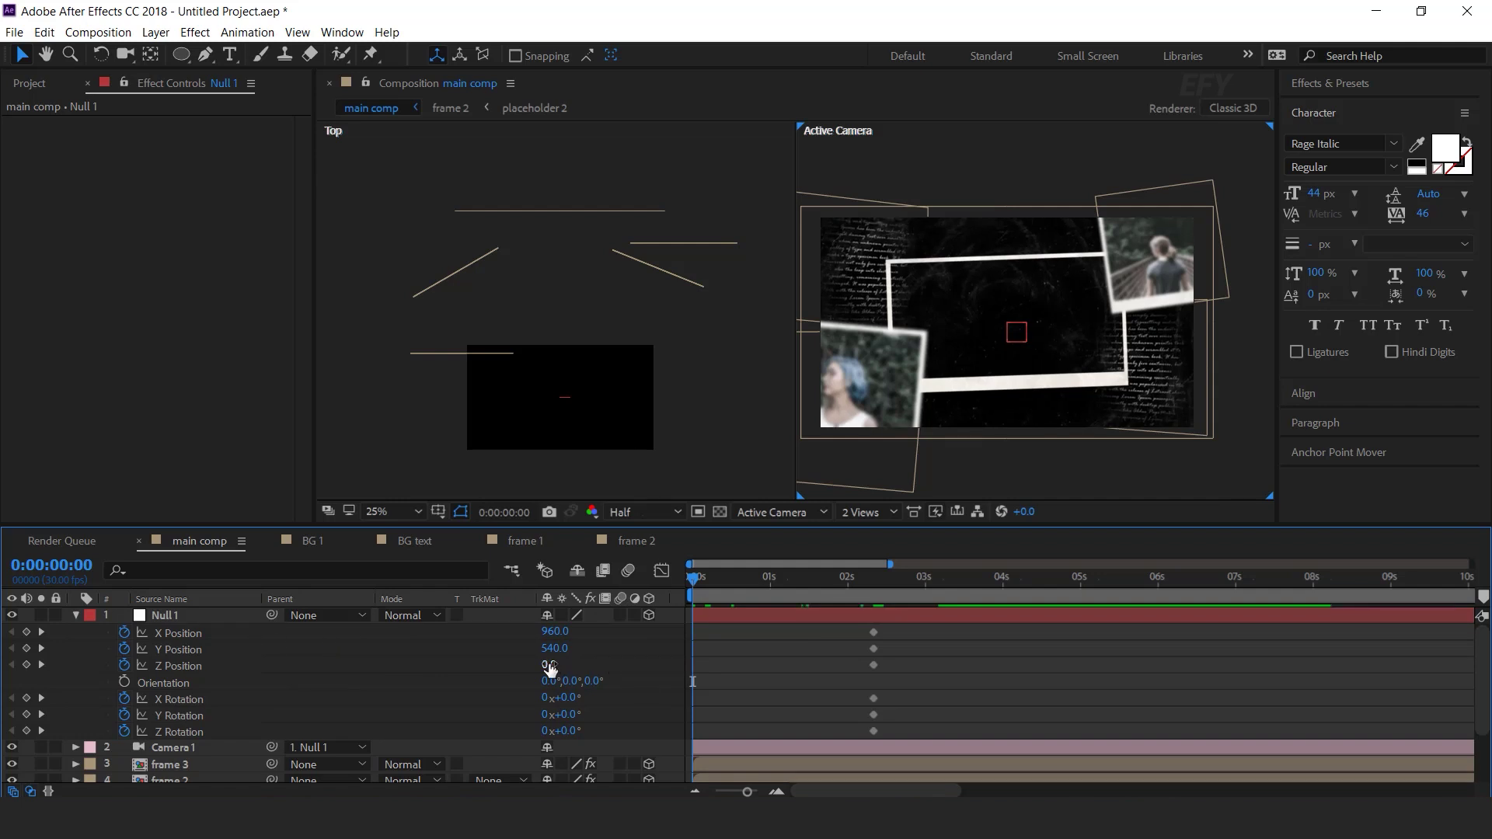
drag(538, 664, 736, 648)
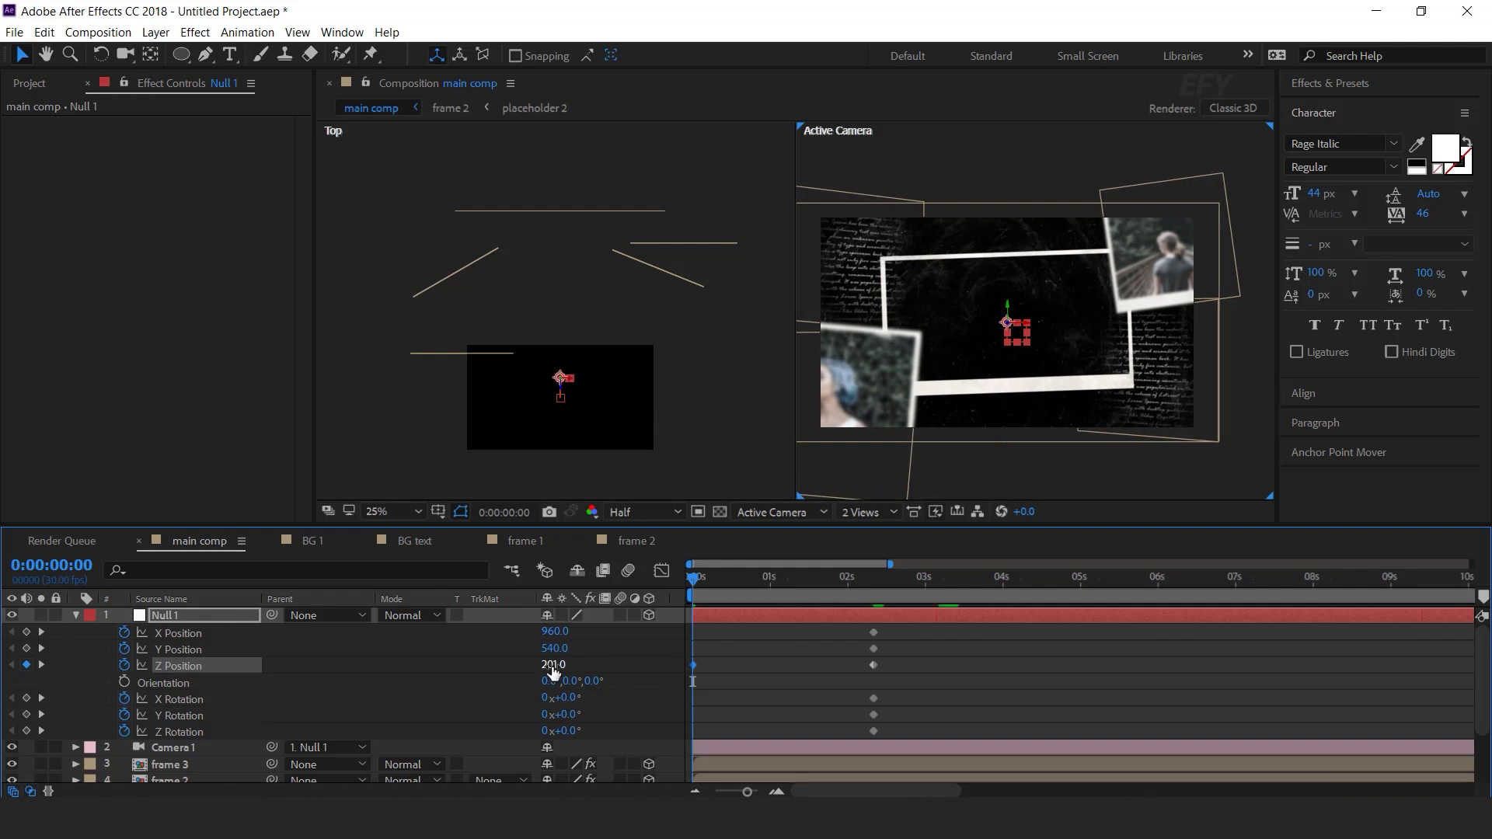
key(Return)
drag(562, 649, 434, 629)
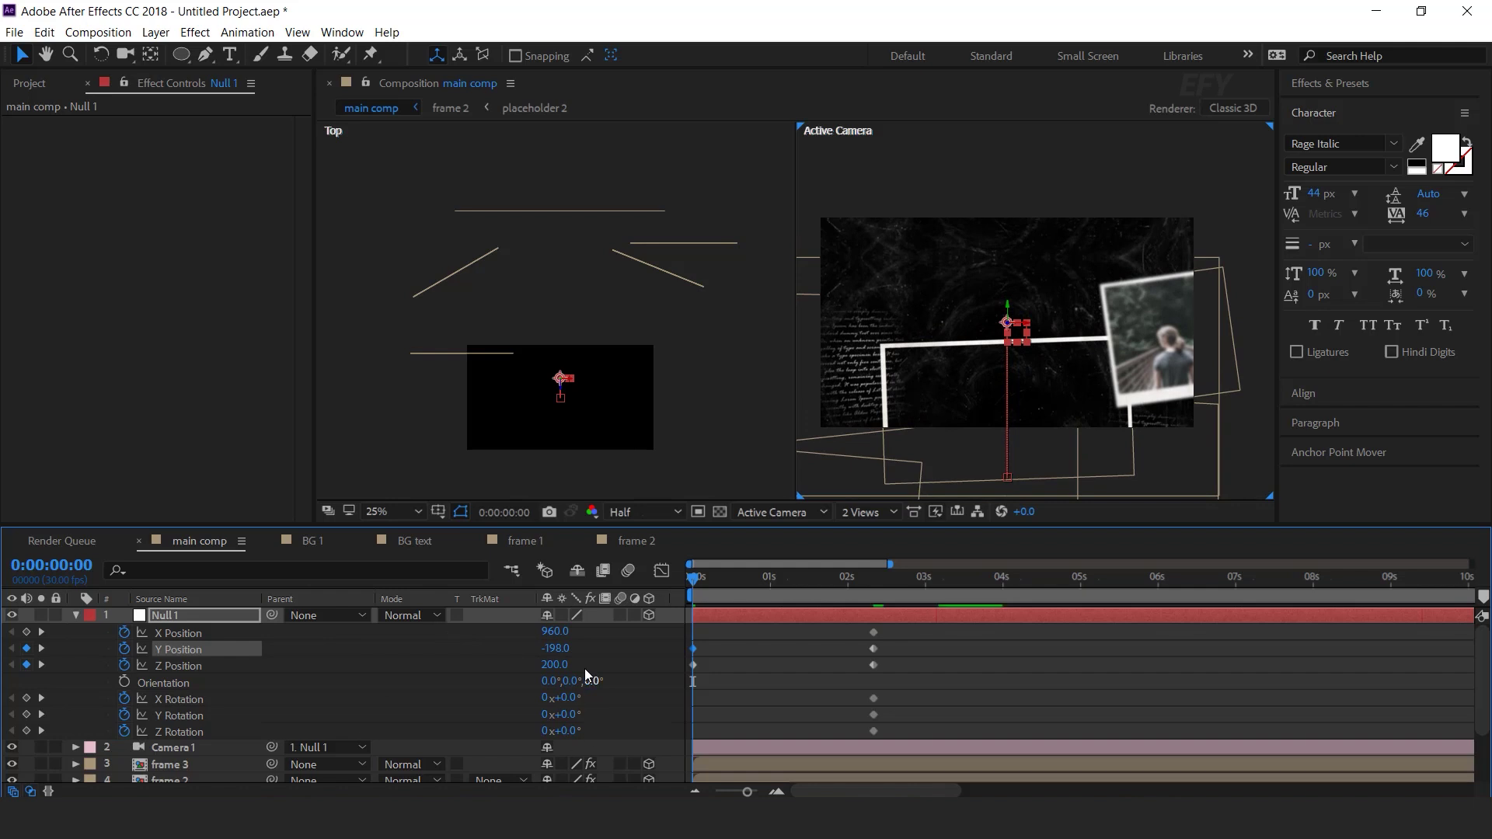
key(Return)
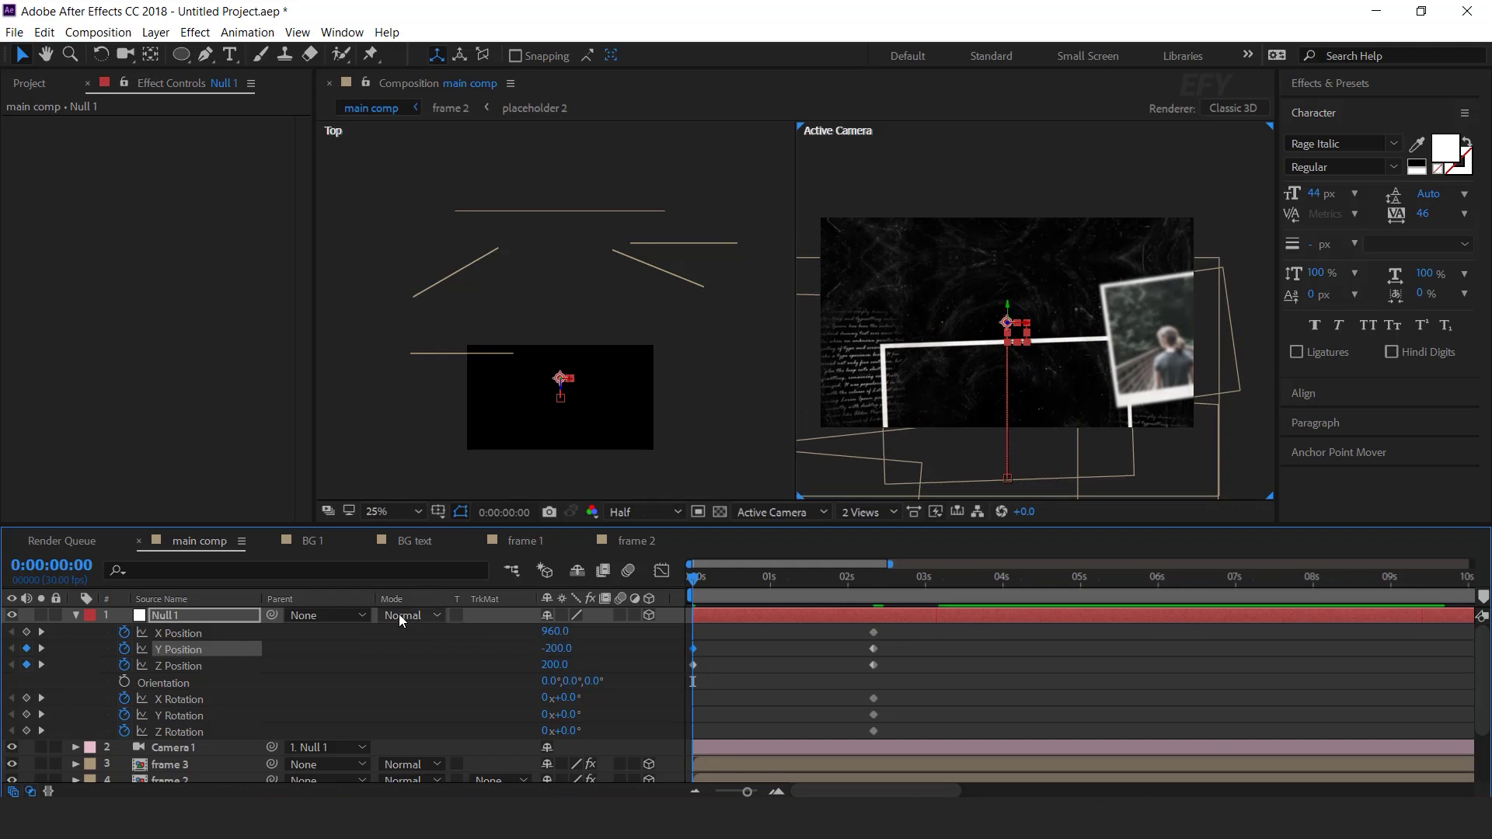
- Keyframe the null's X Rotation at 15° and Y Rotation at -15° at 0:00:00:00, and preview the move
click(563, 714)
text(4)
key(Return)
drag(579, 712, 578, 699)
drag(578, 714, 579, 701)
click(569, 698)
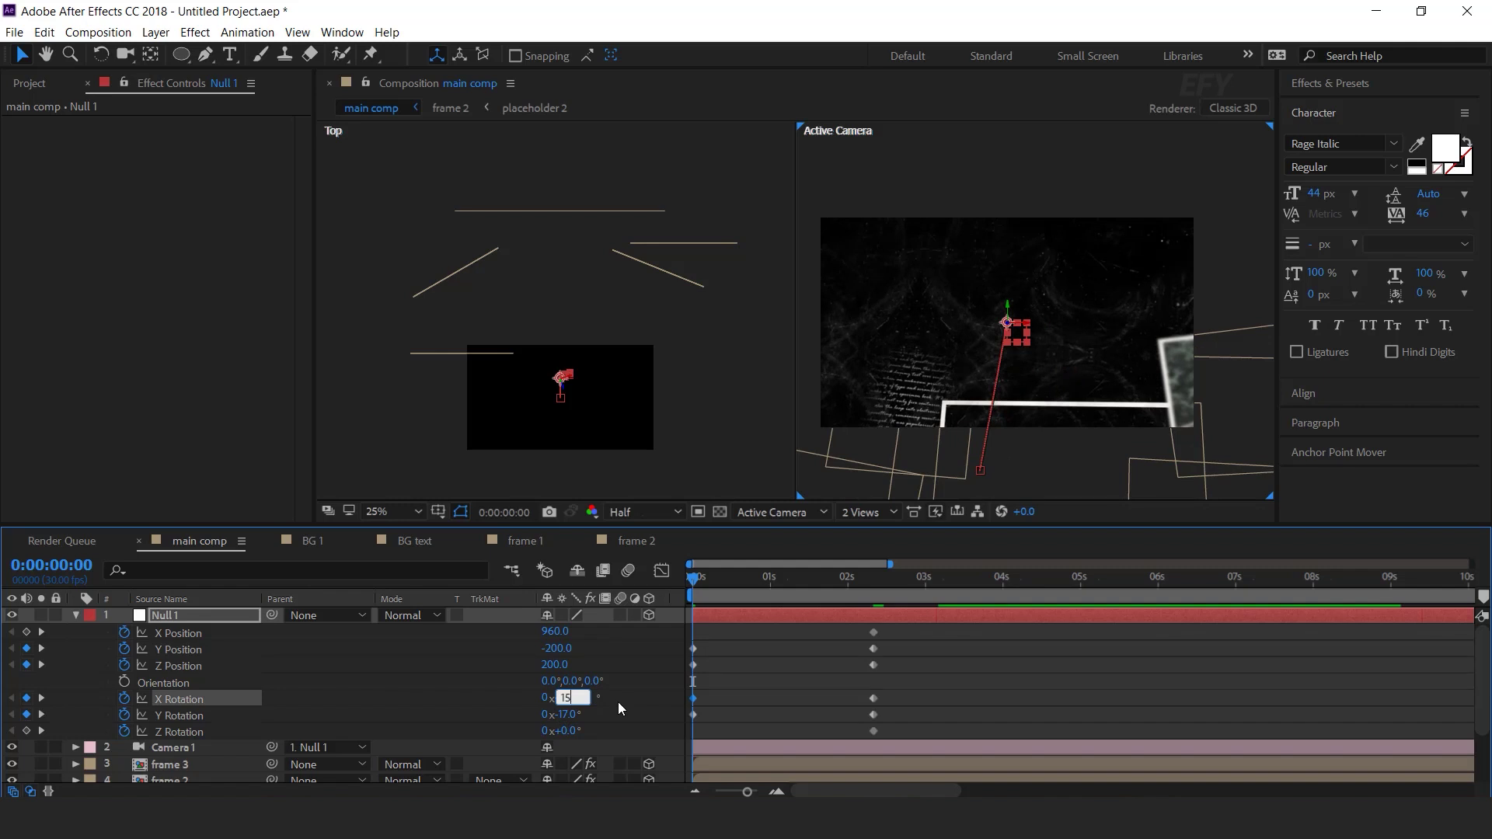
text(15)
key(Return)
click(572, 715)
text(-15)
key(Return)
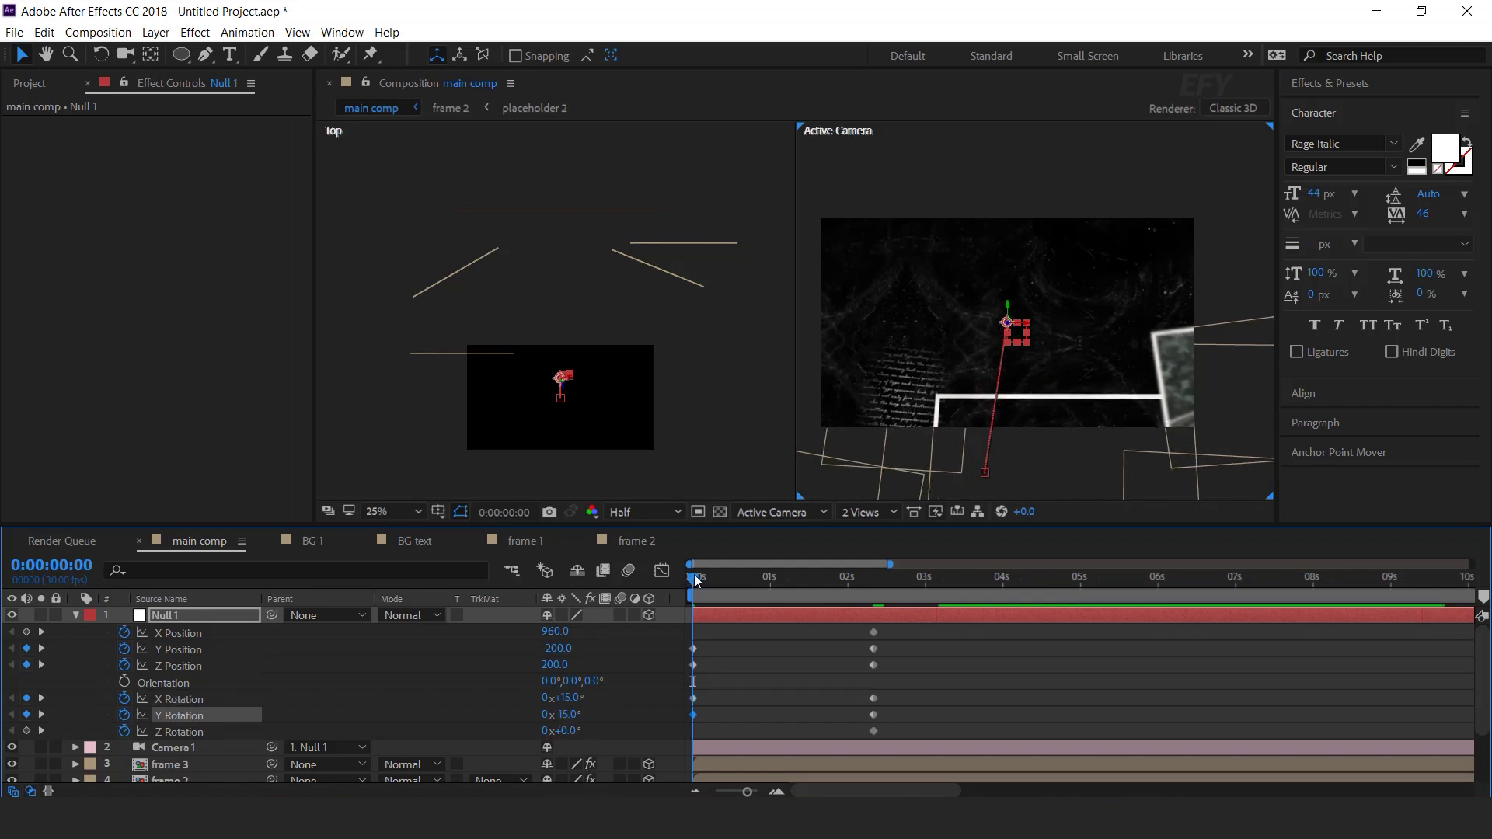
key(space)
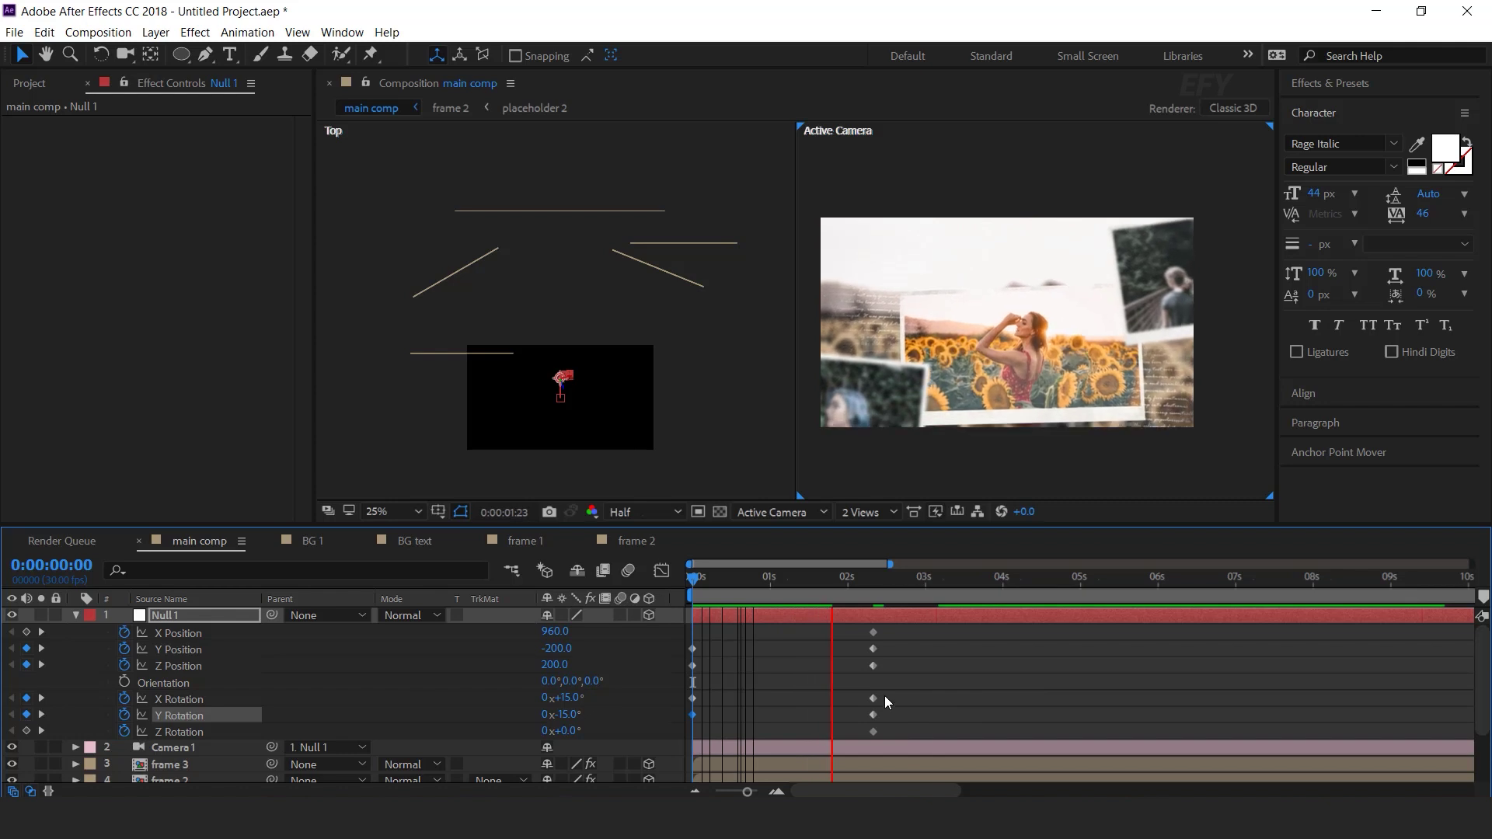
- Add hold-value keyframes for the null's X, Y and Z Position and X, Y and Z Rotation at 0:00:03:18
click(879, 579)
drag(897, 583, 971, 583)
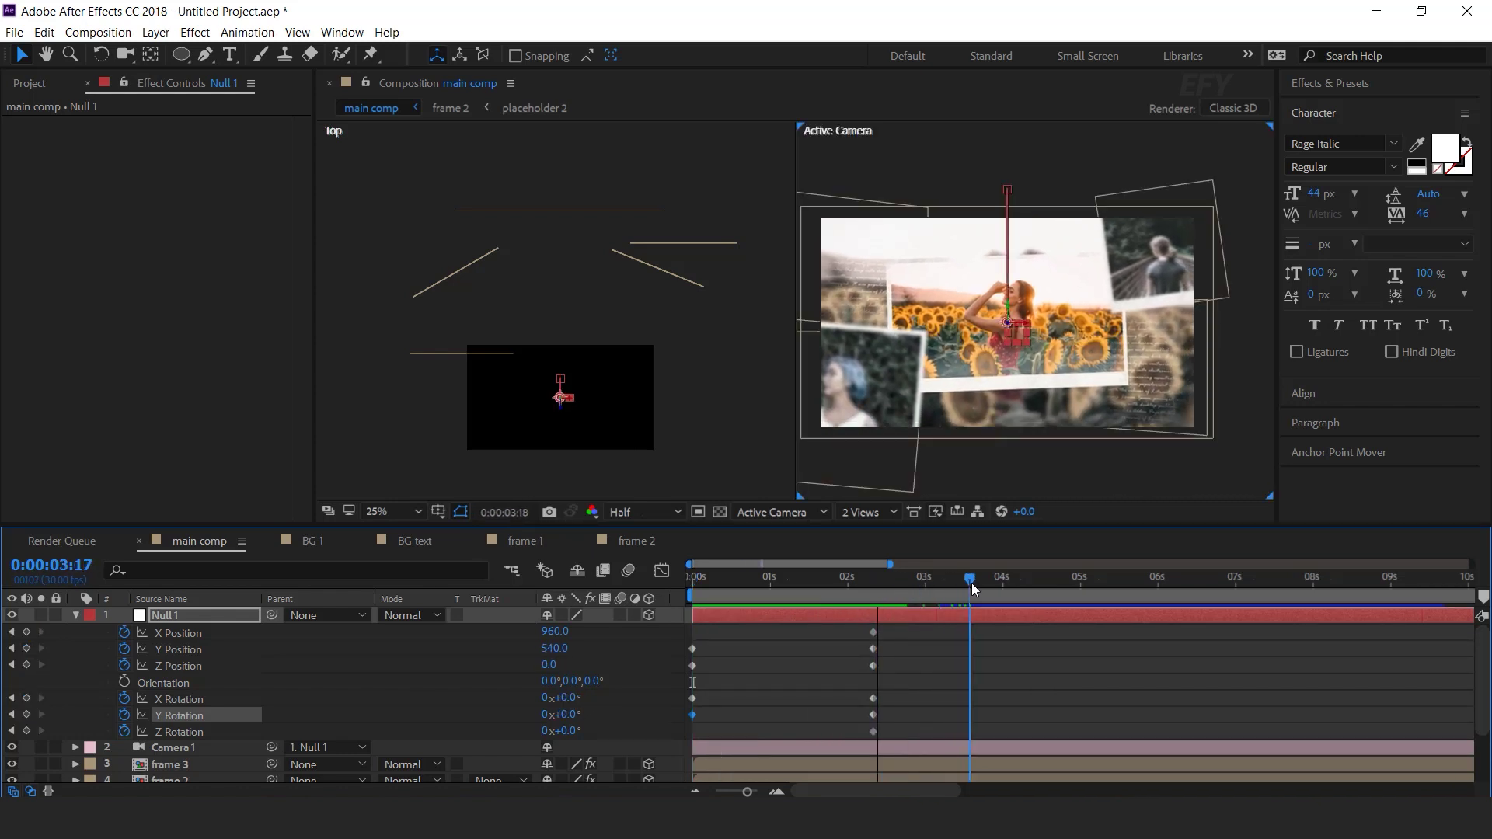
click(27, 649)
click(26, 665)
click(26, 698)
click(26, 714)
click(26, 731)
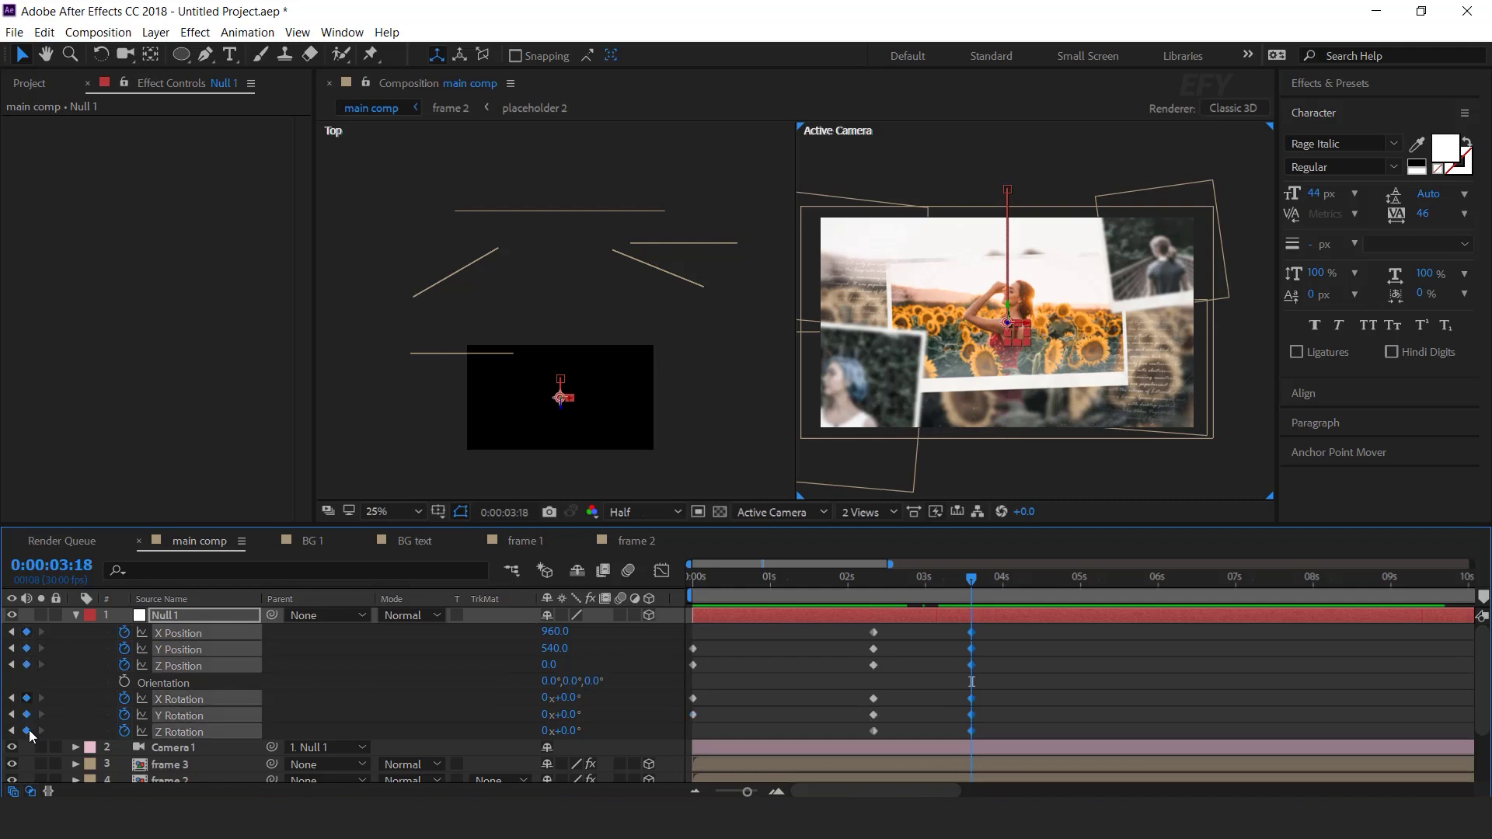
- At 0:00:04:26, set the null's X Position to 2549, adjust its X, Y and Z Rotation, and preview from the start
drag(970, 578, 1070, 584)
click(1130, 660)
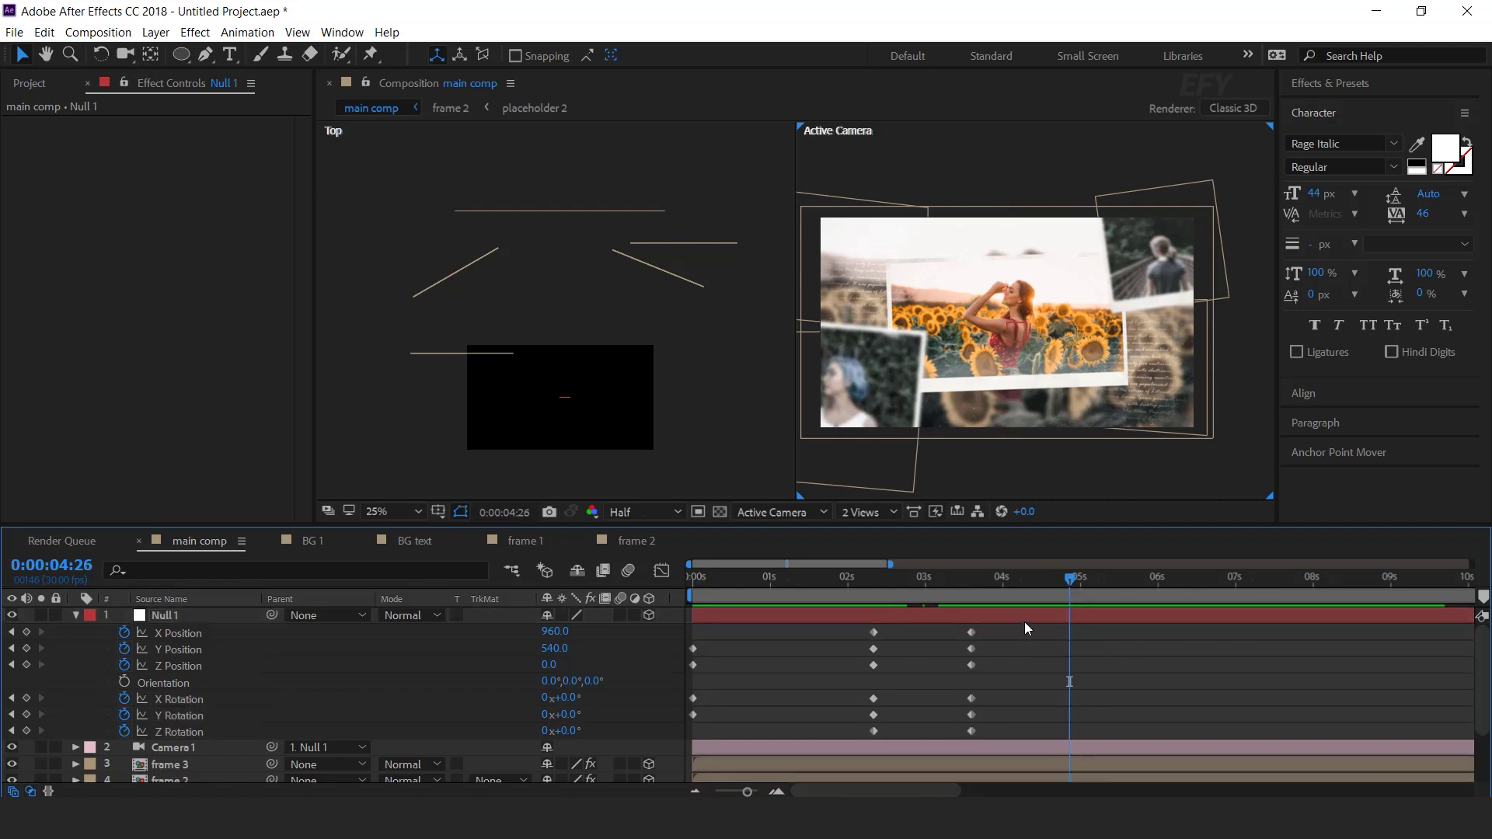
drag(564, 632, 579, 721)
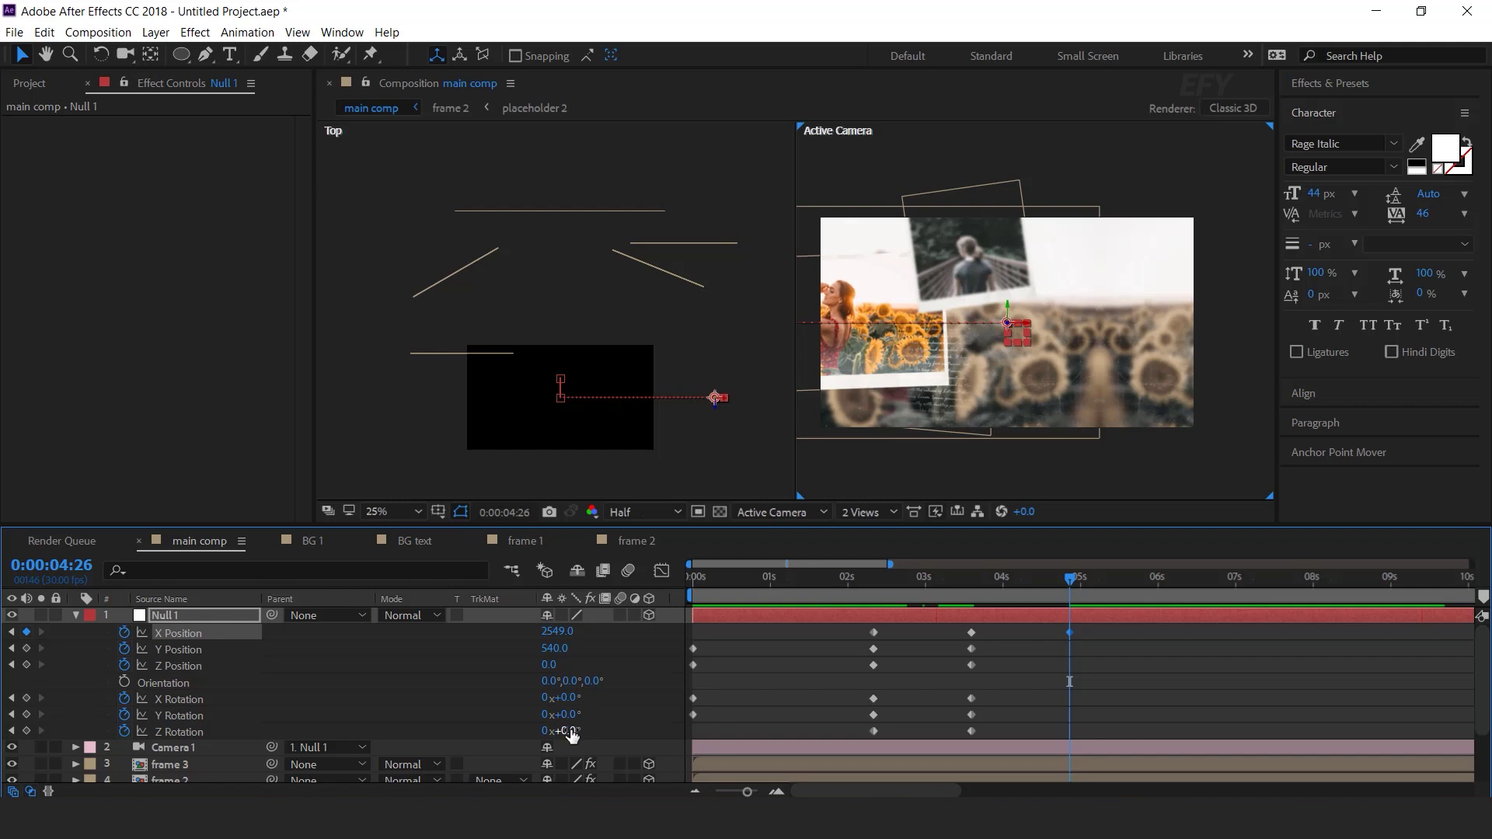
drag(572, 721, 511, 732)
drag(870, 595, 637, 634)
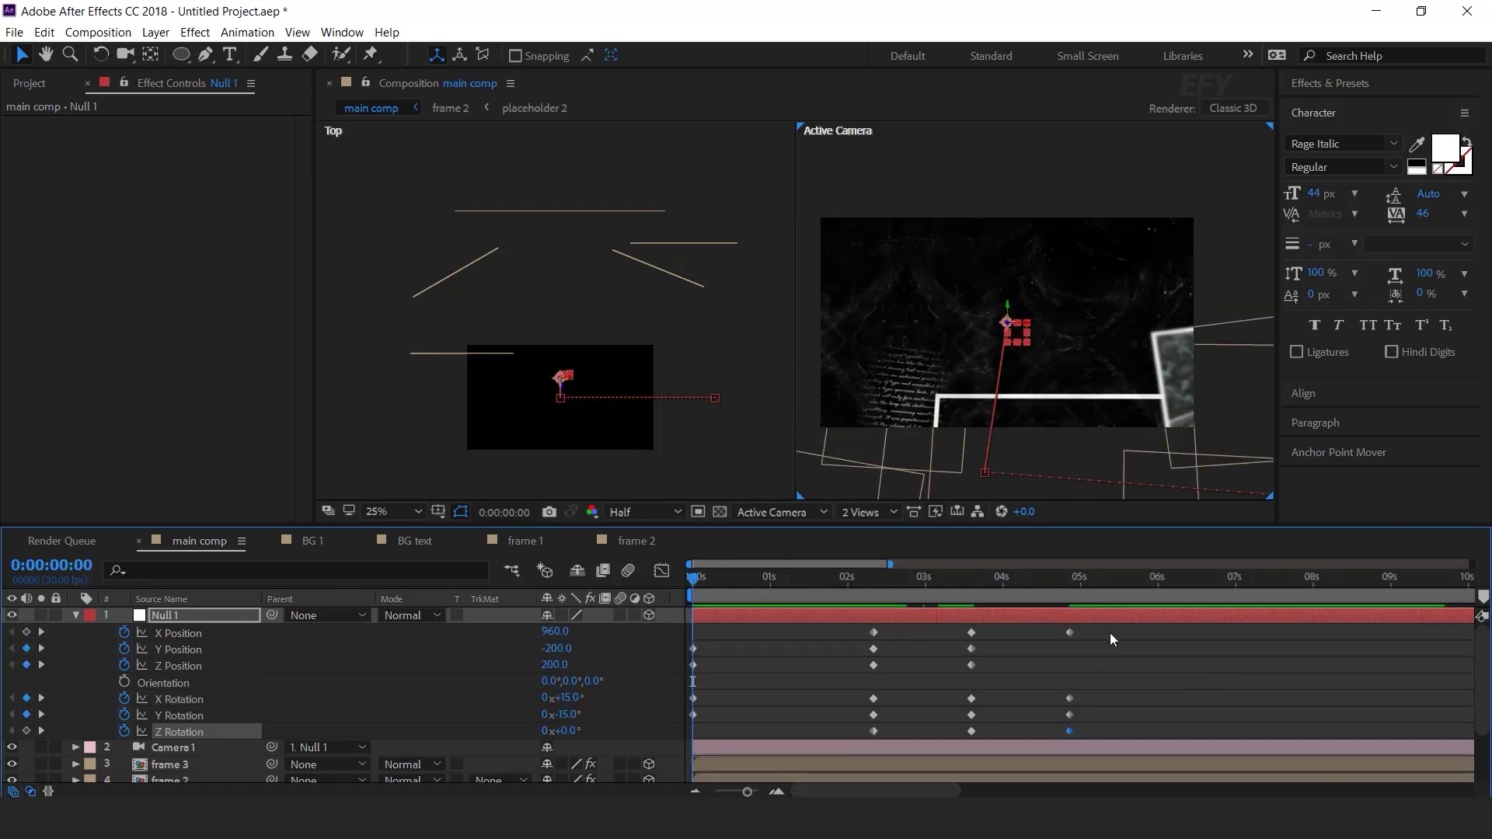
key(space)
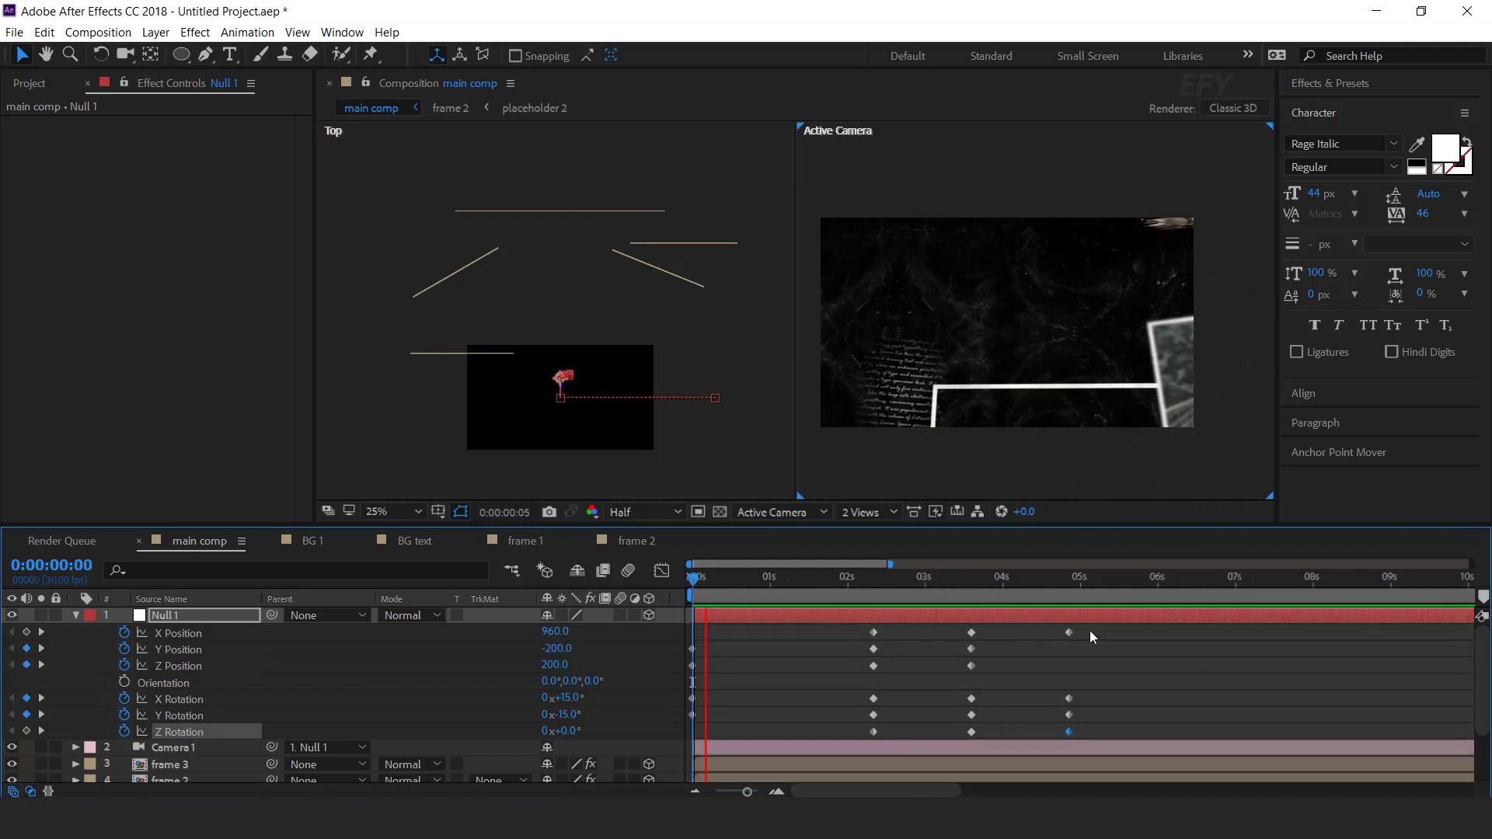
- Shift all of the null's keyframes after the opening ones earlier so the first group starts at 0:00:02:00, and preview
click(848, 579)
drag(1123, 632, 810, 741)
drag(874, 632, 850, 637)
click(1201, 661)
key(space)
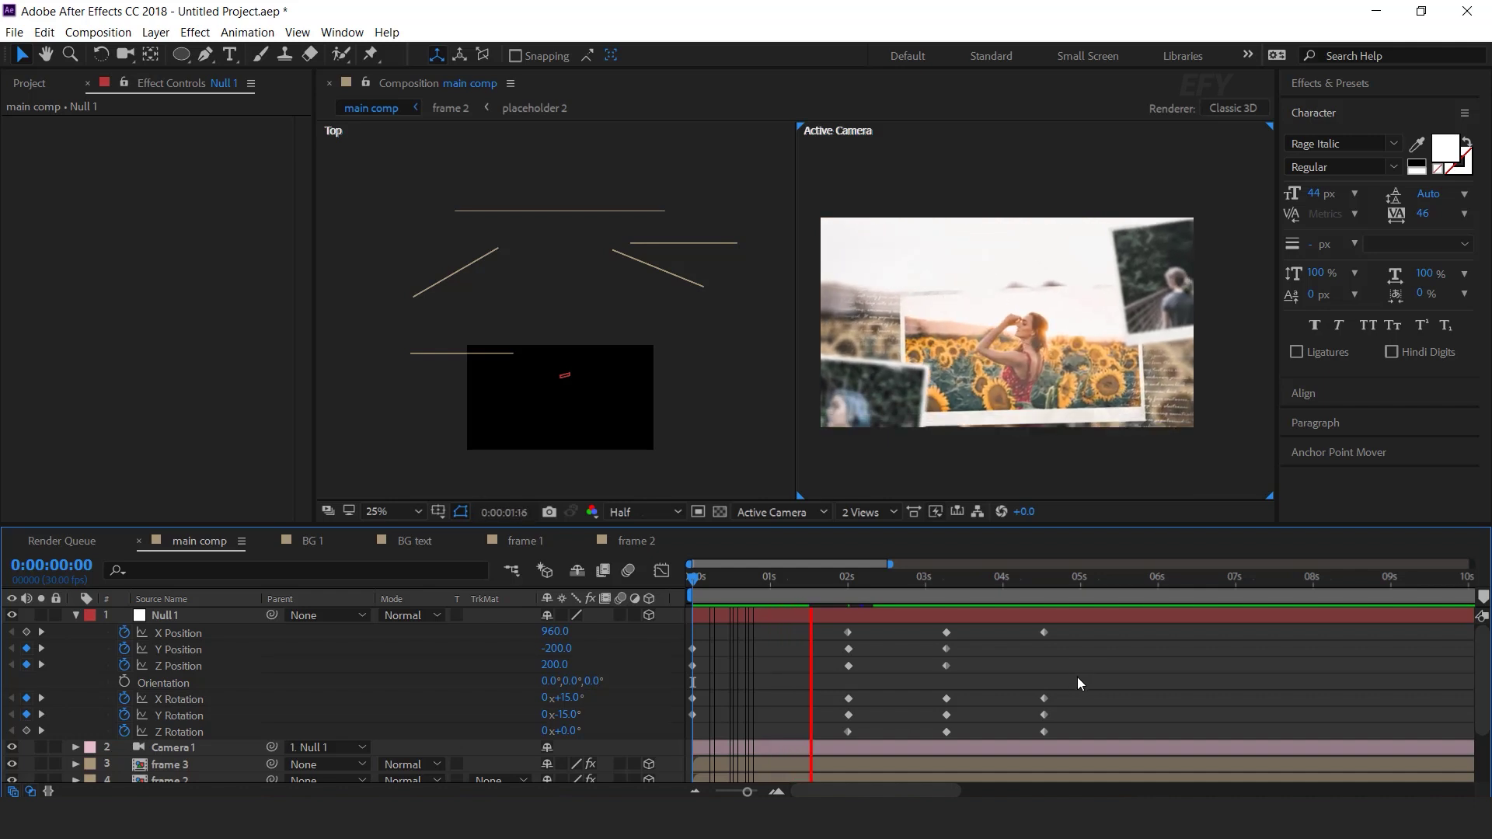
- Delete the null's two middle Z Rotation keyframes and keyframe Z Rotation at 0° at 0:00:00:00
click(883, 577)
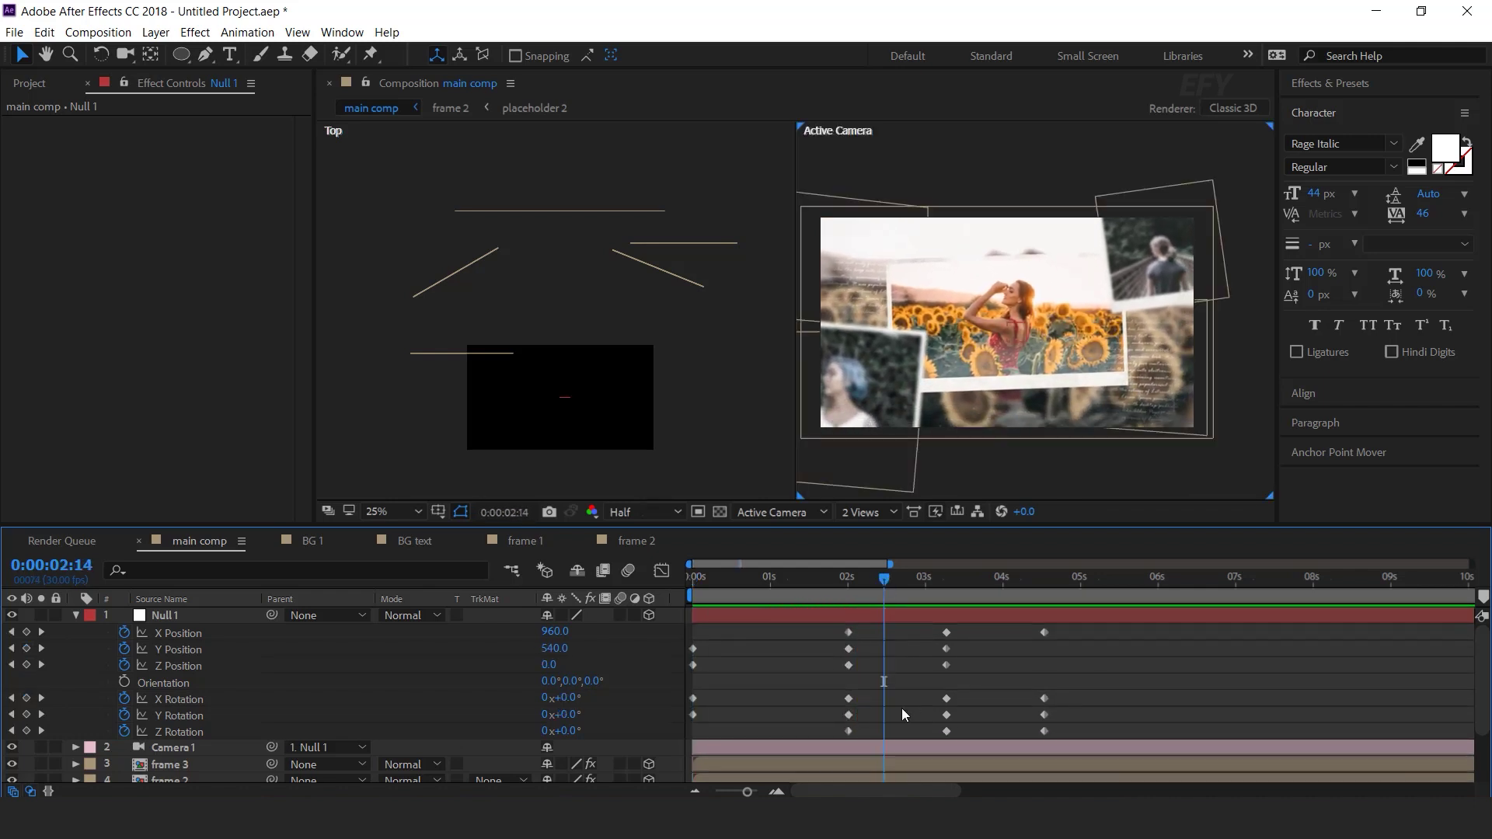
drag(968, 733, 802, 735)
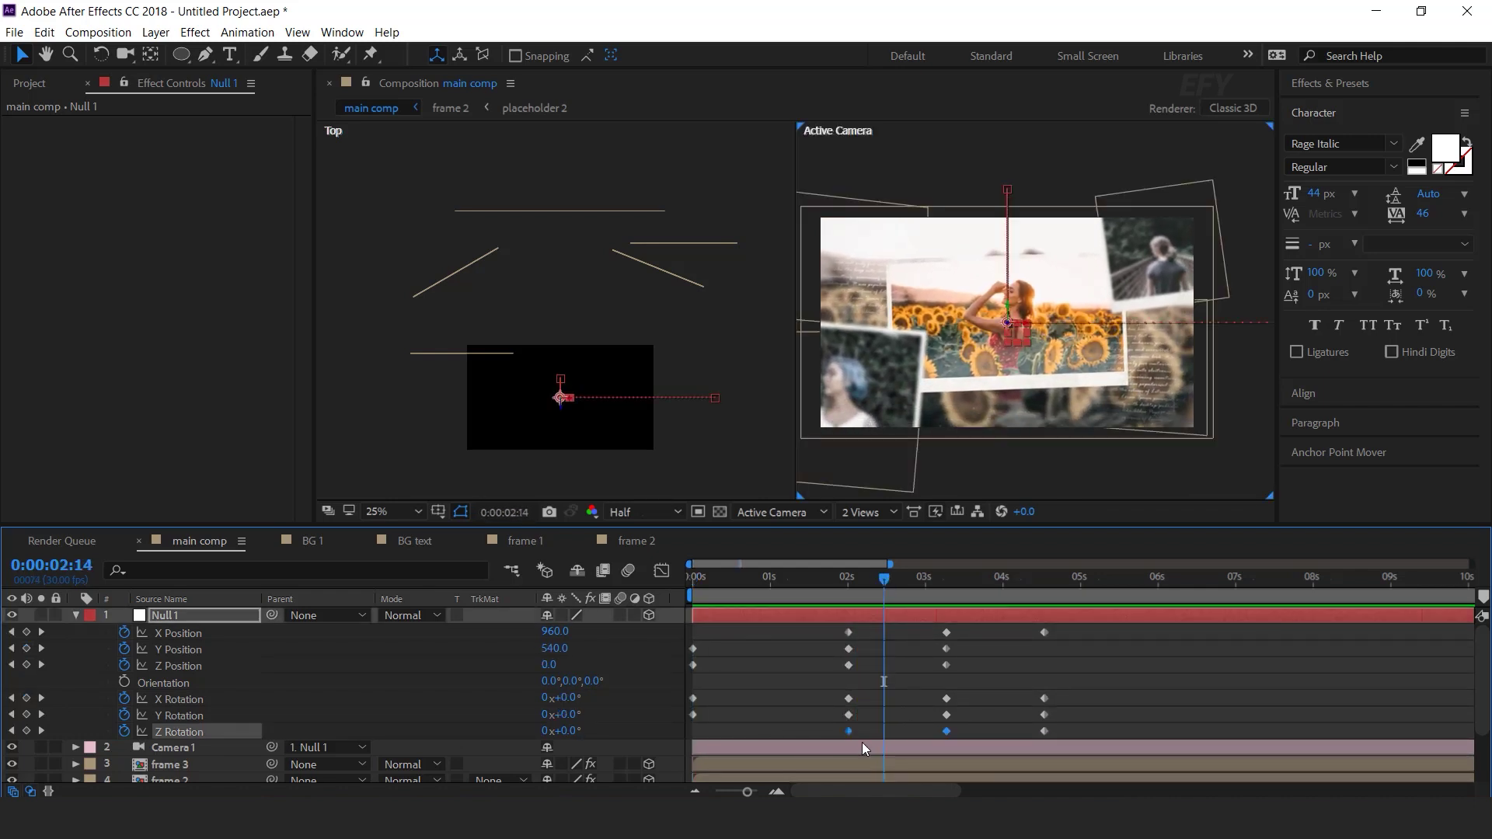
key(Delete)
click(693, 577)
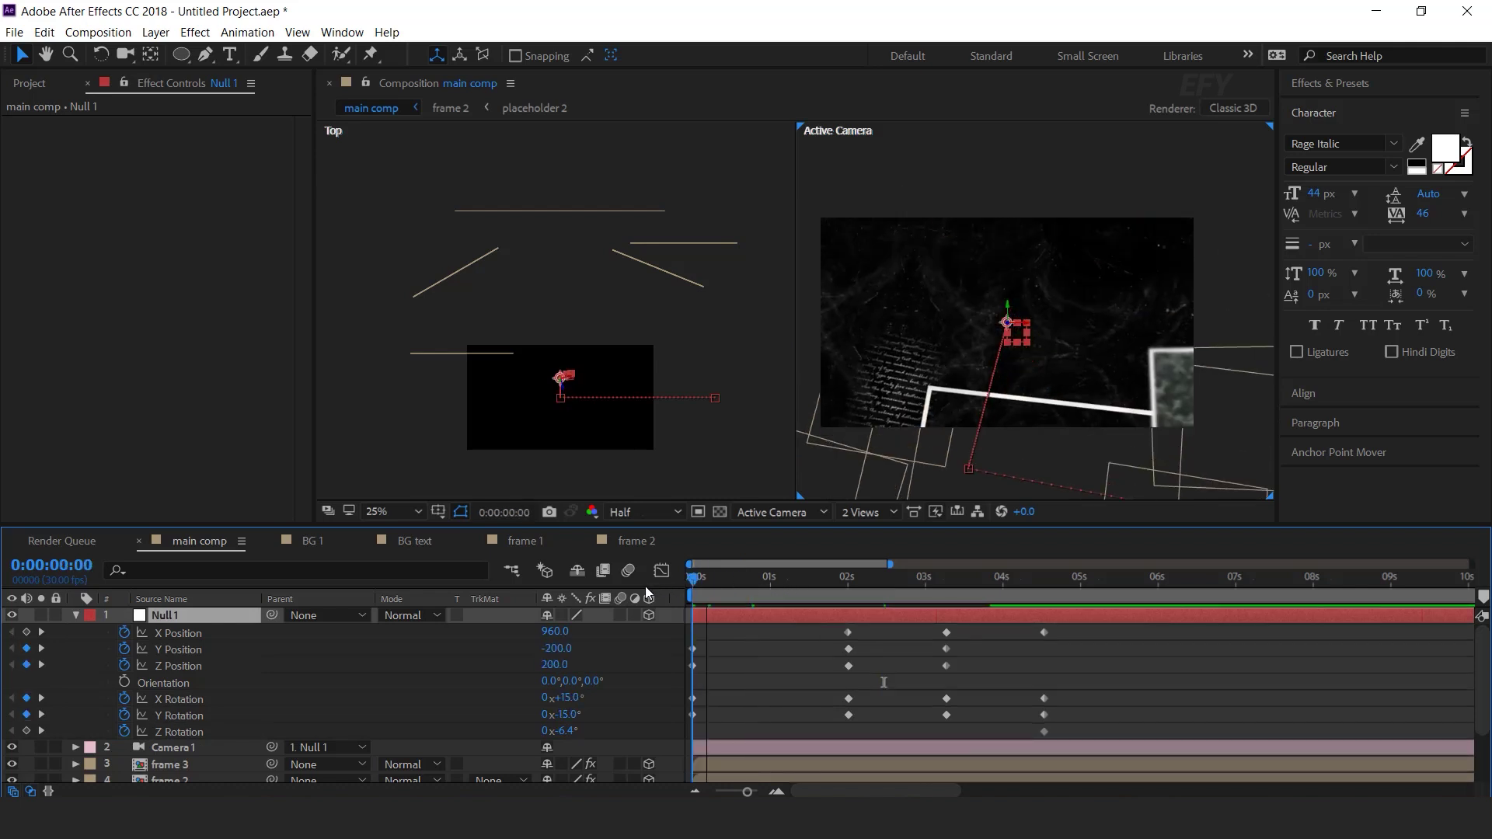
click(565, 731)
text(0)
key(Return)
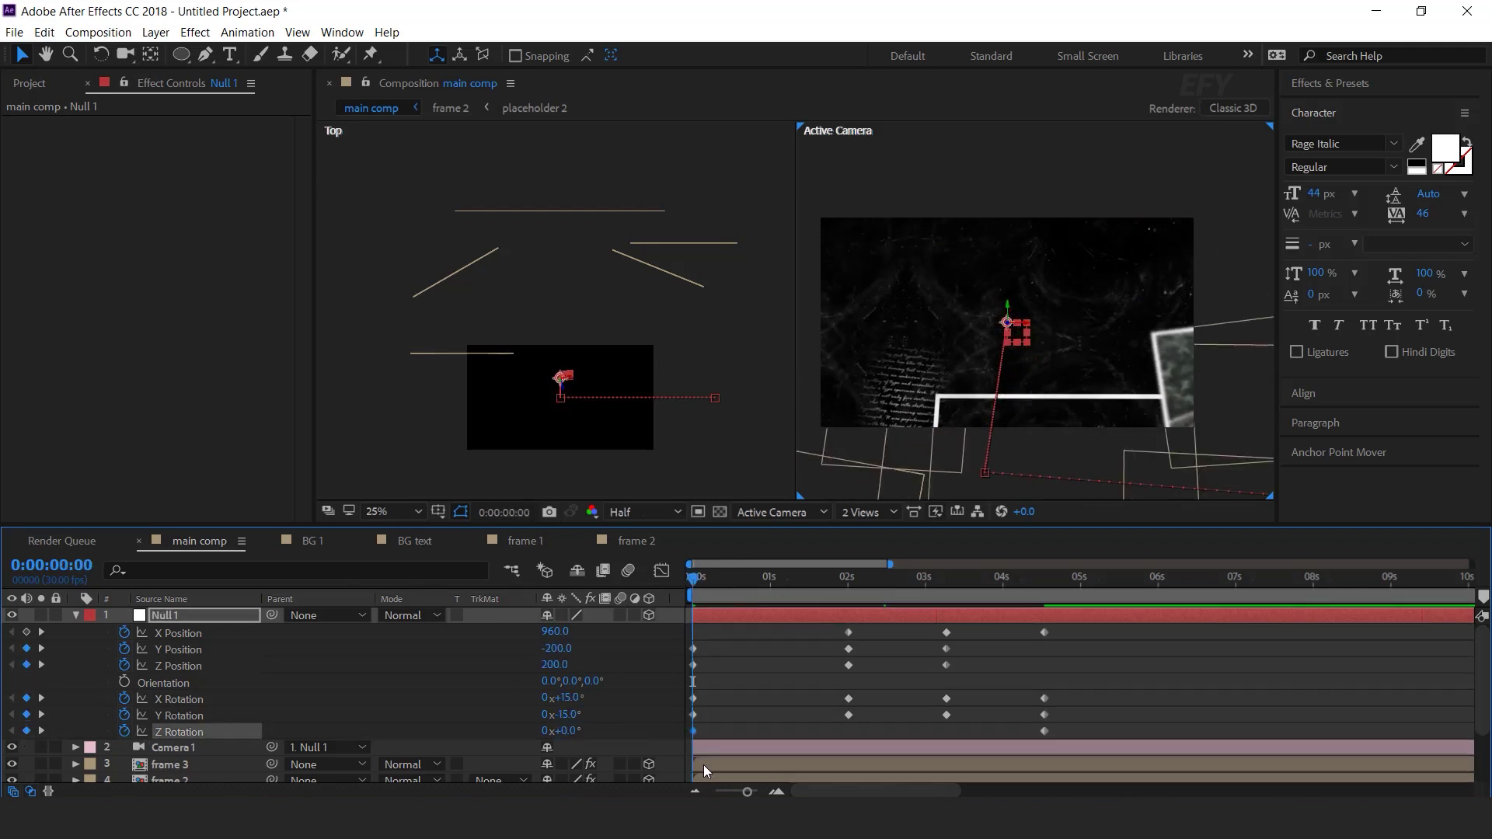
key(space)
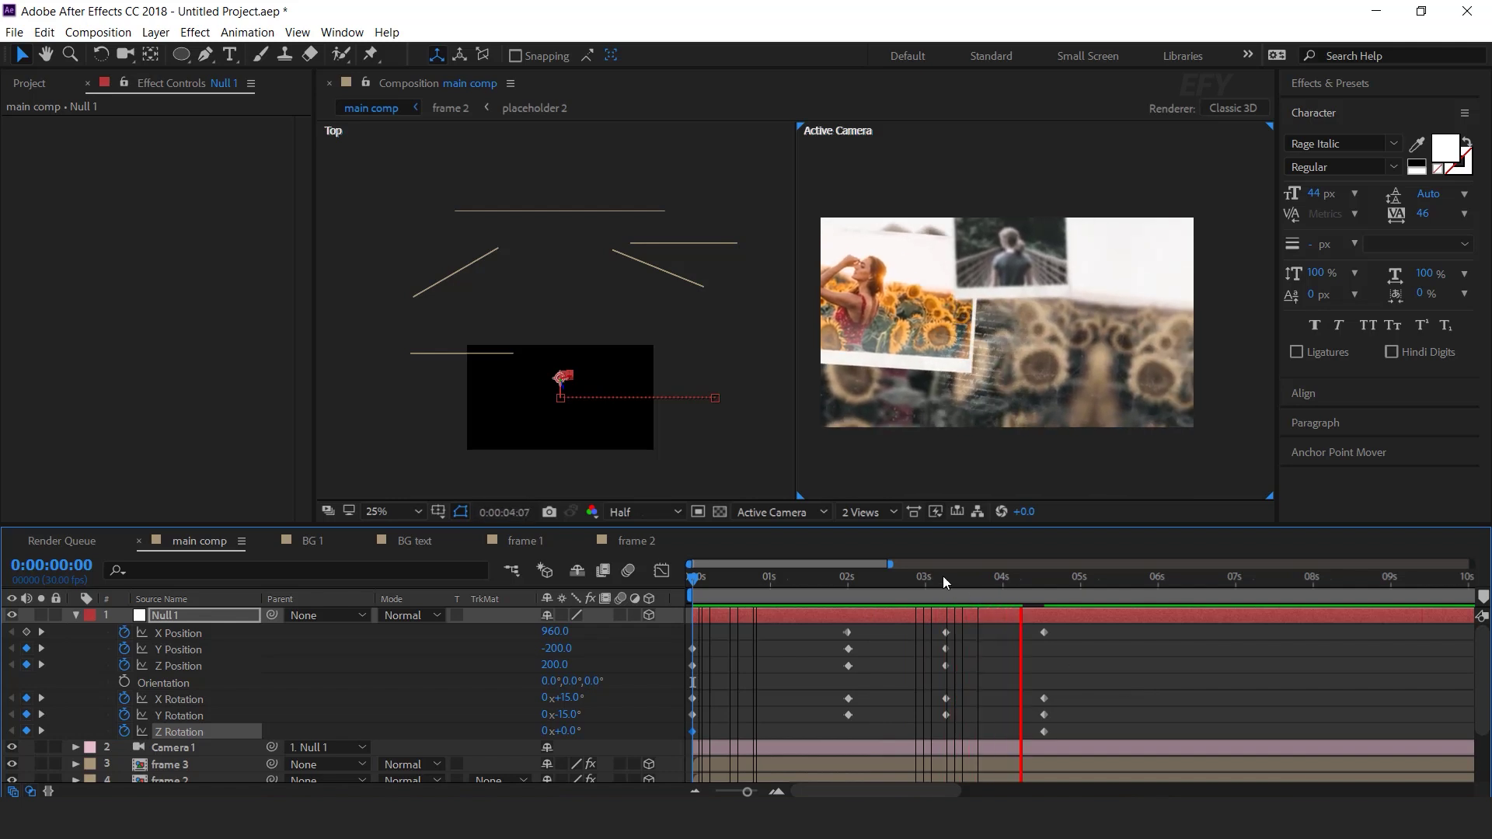
- Apply Easy Ease to all of the null's Position and Rotation keyframes
drag(816, 586, 896, 596)
drag(1107, 628, 664, 765)
right_click(851, 633)
mouse_move(971, 617)
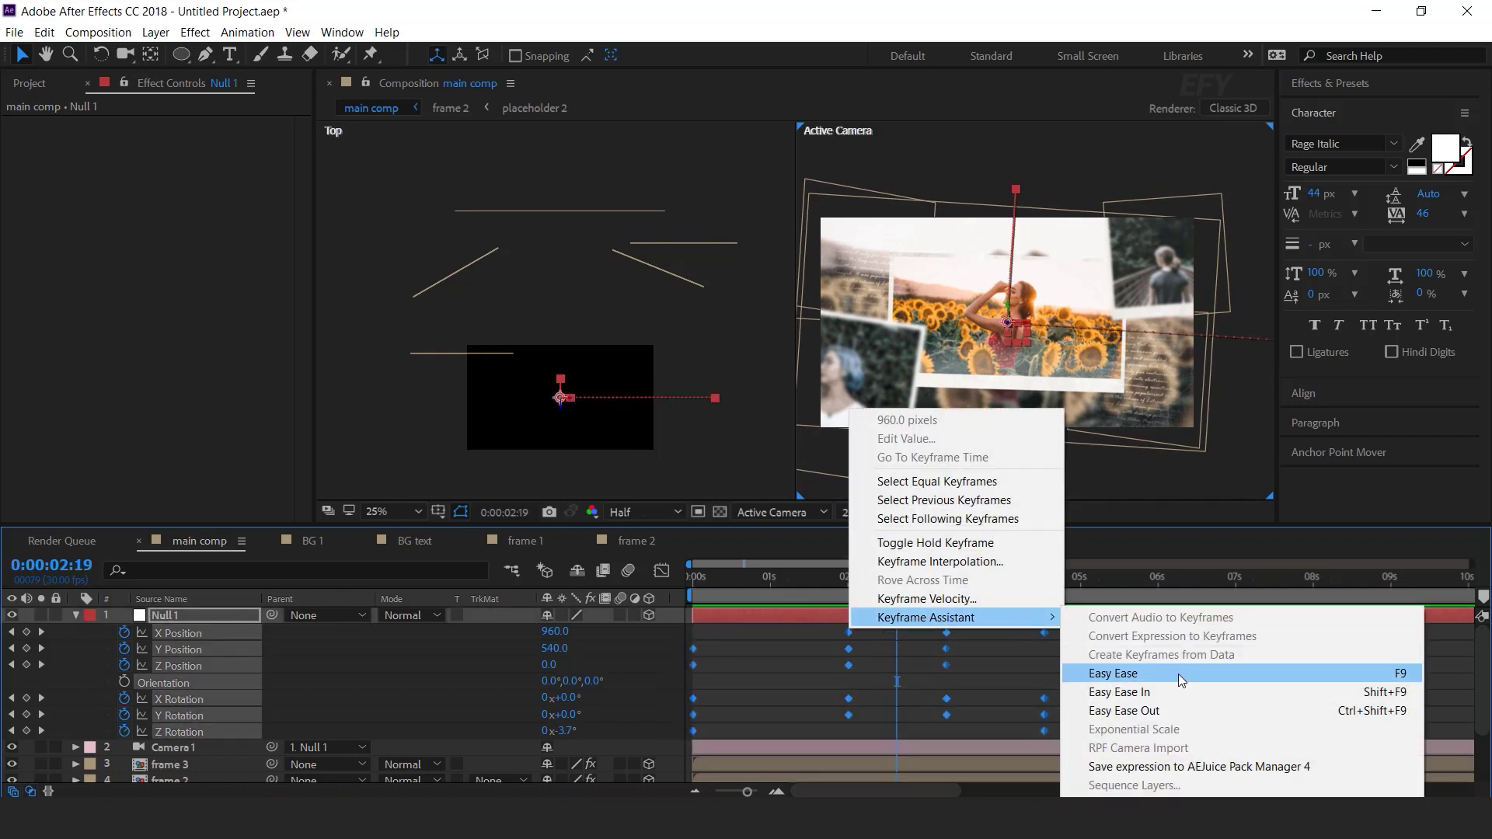
click(1103, 762)
- Reshape the null's speed curves in the graph editor by lengthening the incoming easing of the two-second keyframes
click(662, 571)
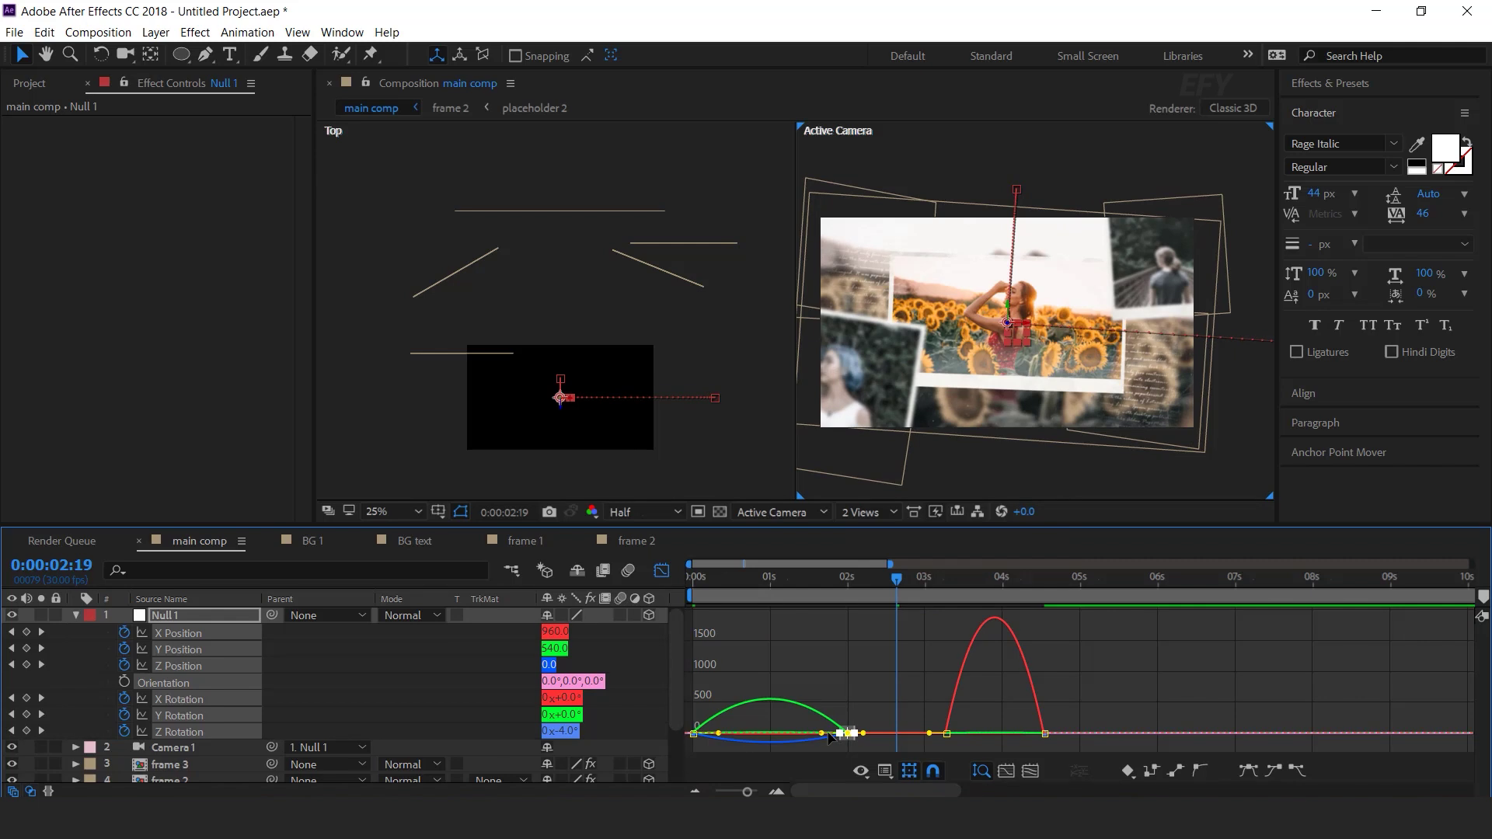
drag(821, 734, 770, 735)
mouse_move(992, 703)
mouse_down()
mouse_move(913, 746)
mouse_move(994, 726)
mouse_up()
click(661, 571)
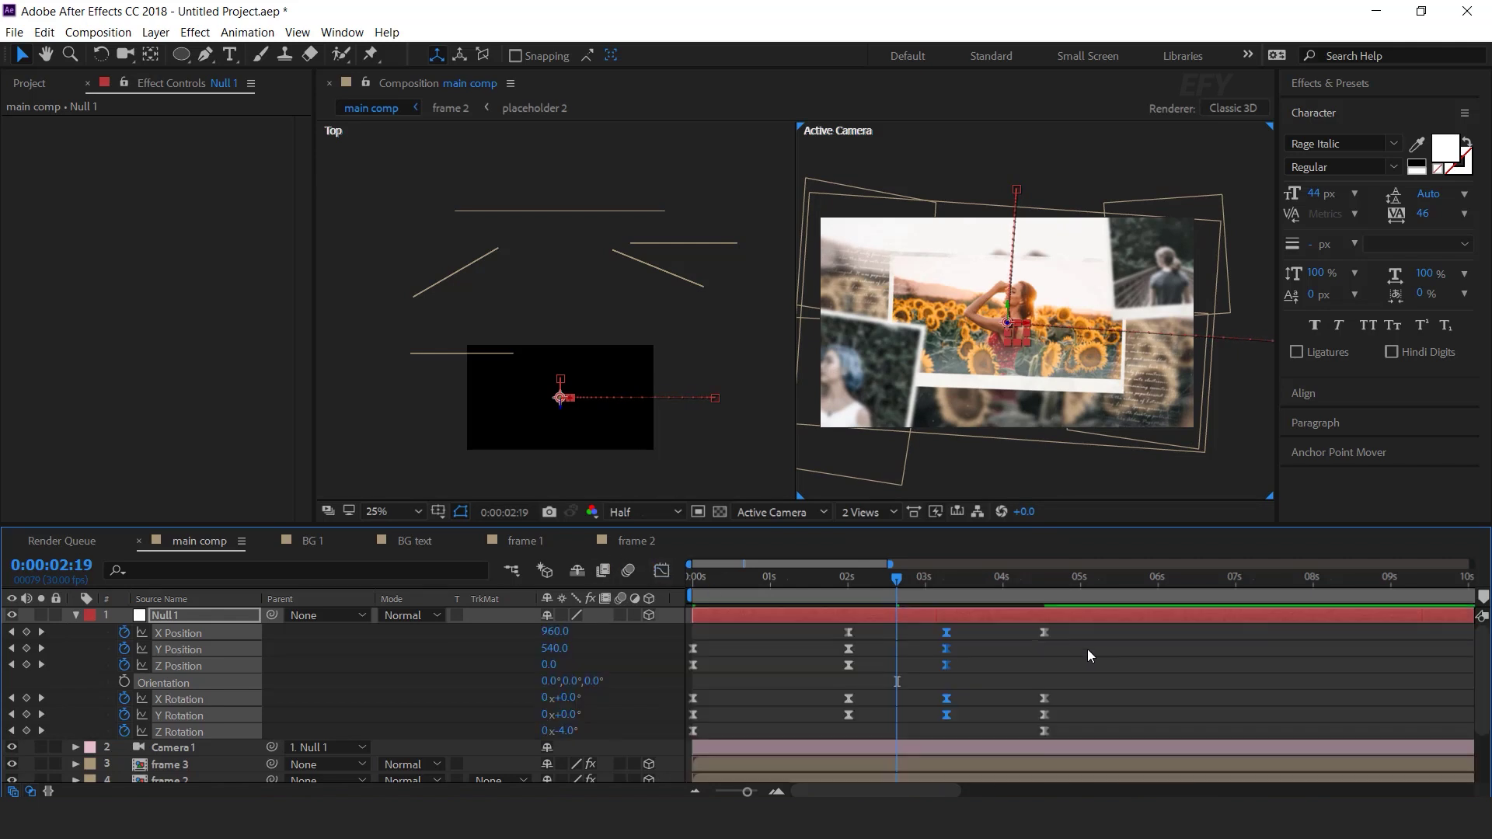
- Move the null's third group of keyframes to 0:00:03:00 and preview the animation from the start
scroll(1092, 651, down, 1)
click(1092, 655)
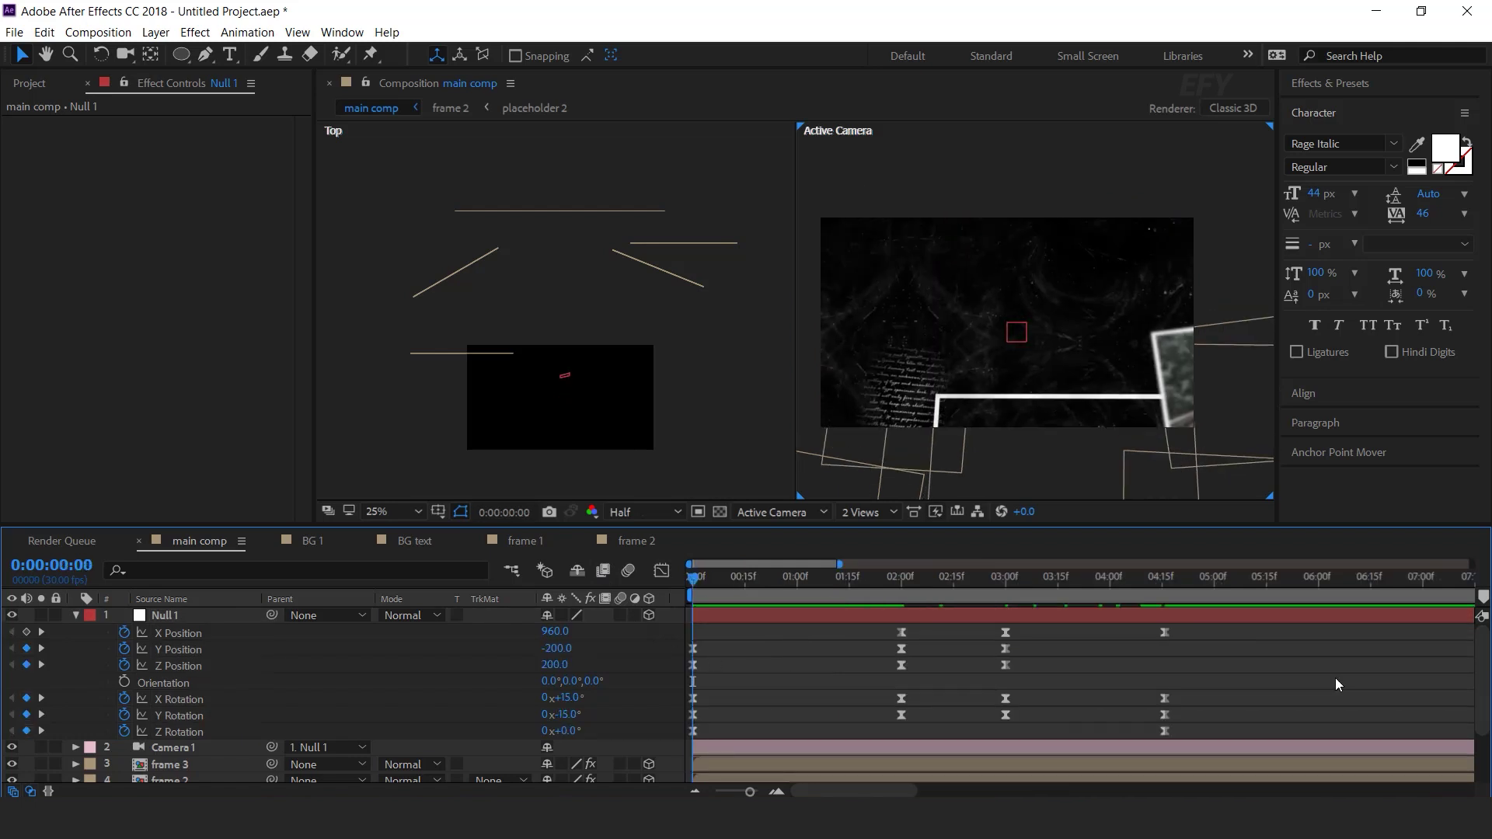
key(space)
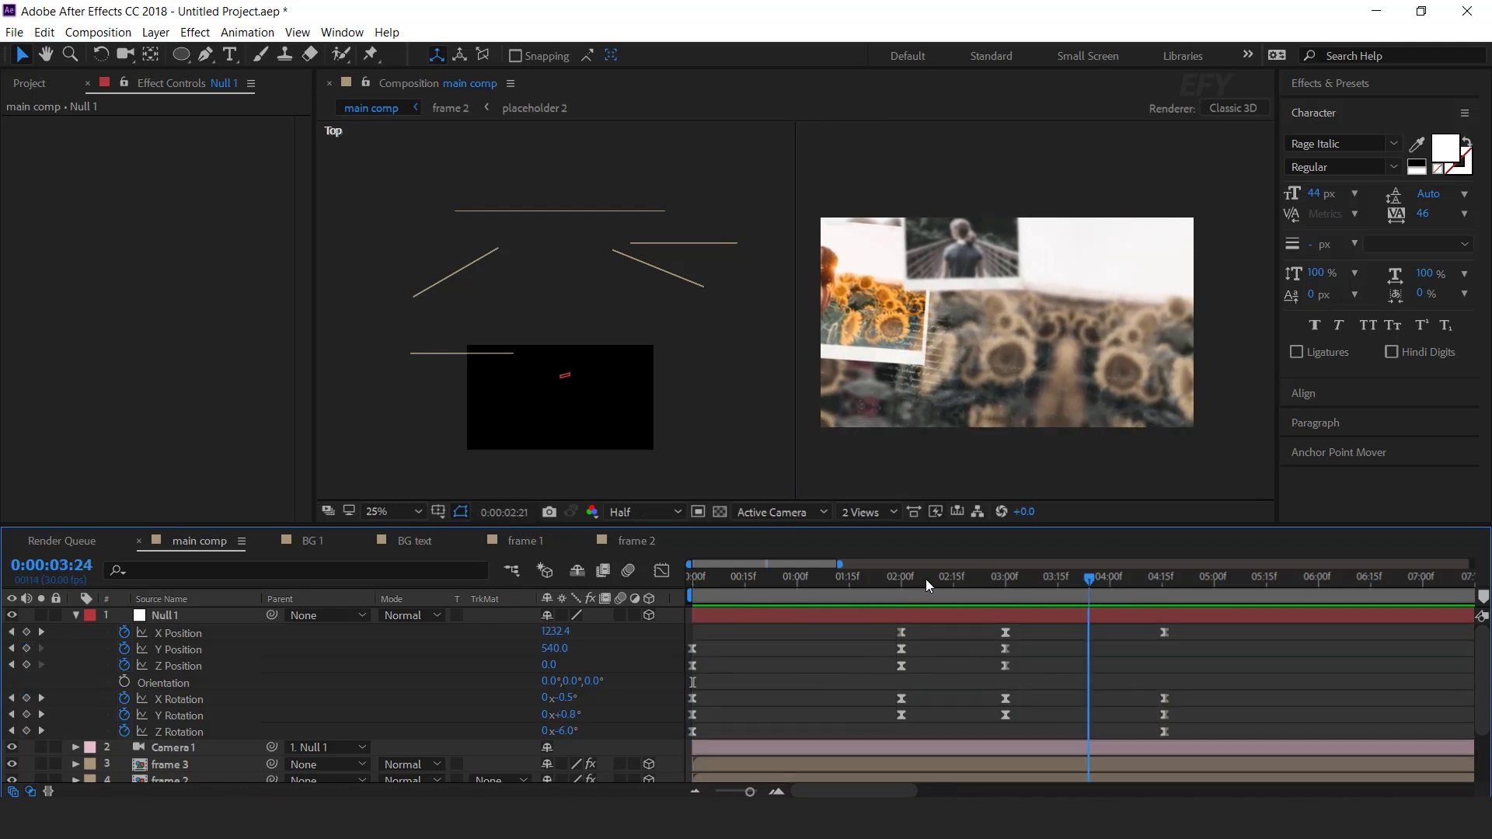
key(space)
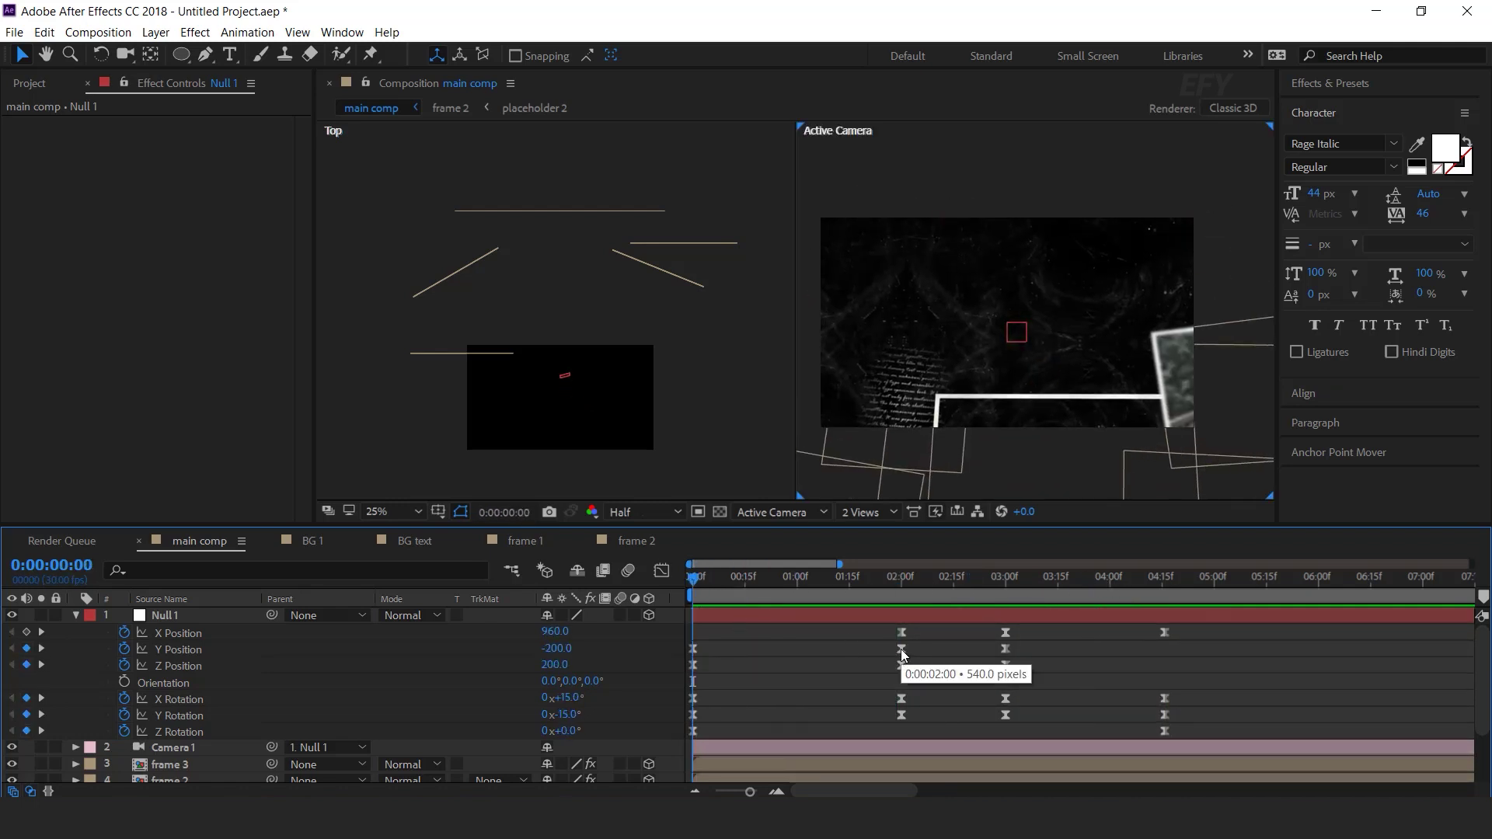
key(space)
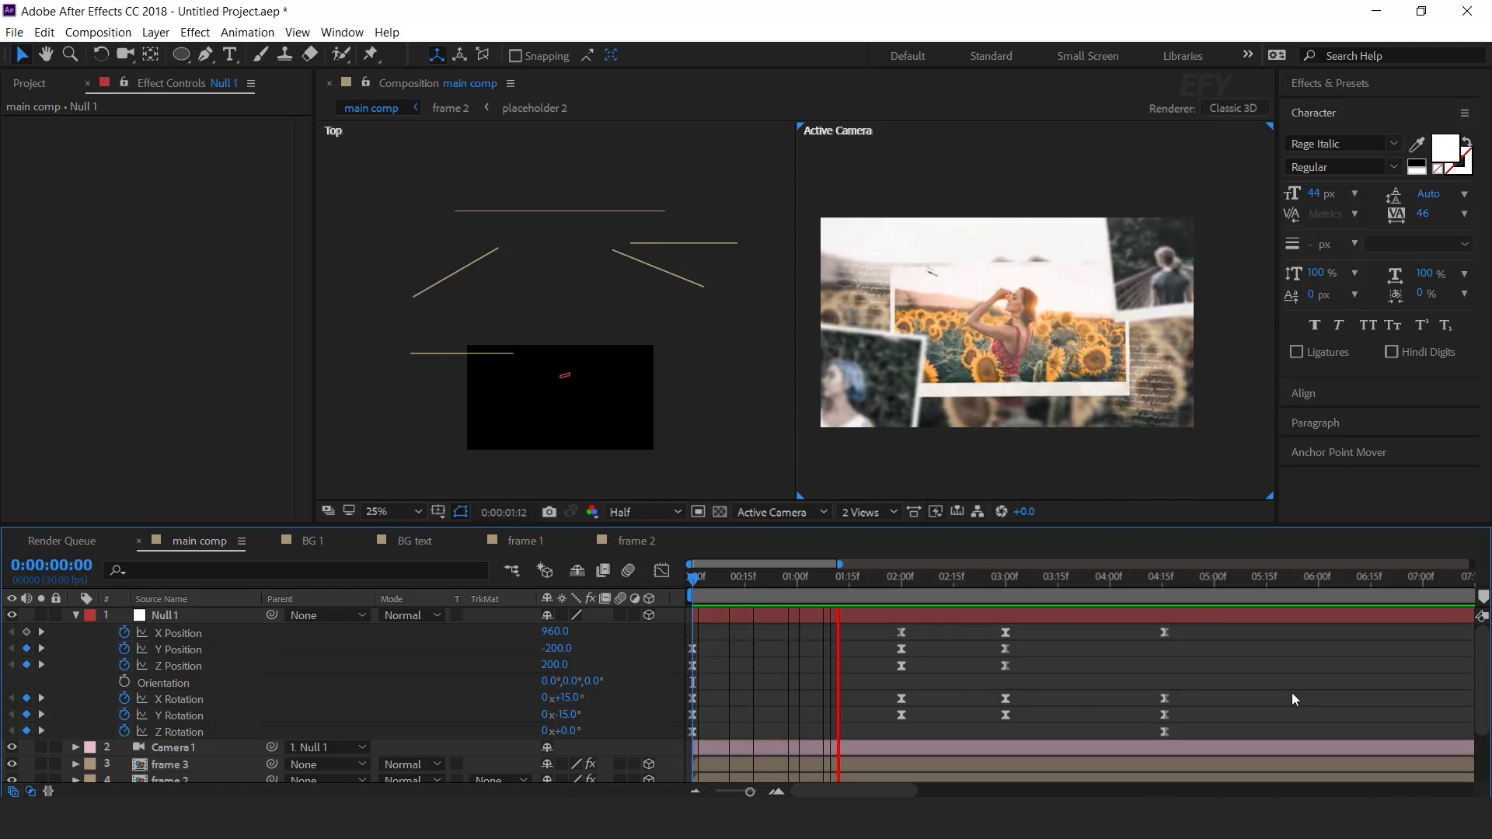
key(space)
- Open the frame 1 composition and shift White Solid 1, 01.mp4 and placeholder 1 to start at frame 10
click(74, 617)
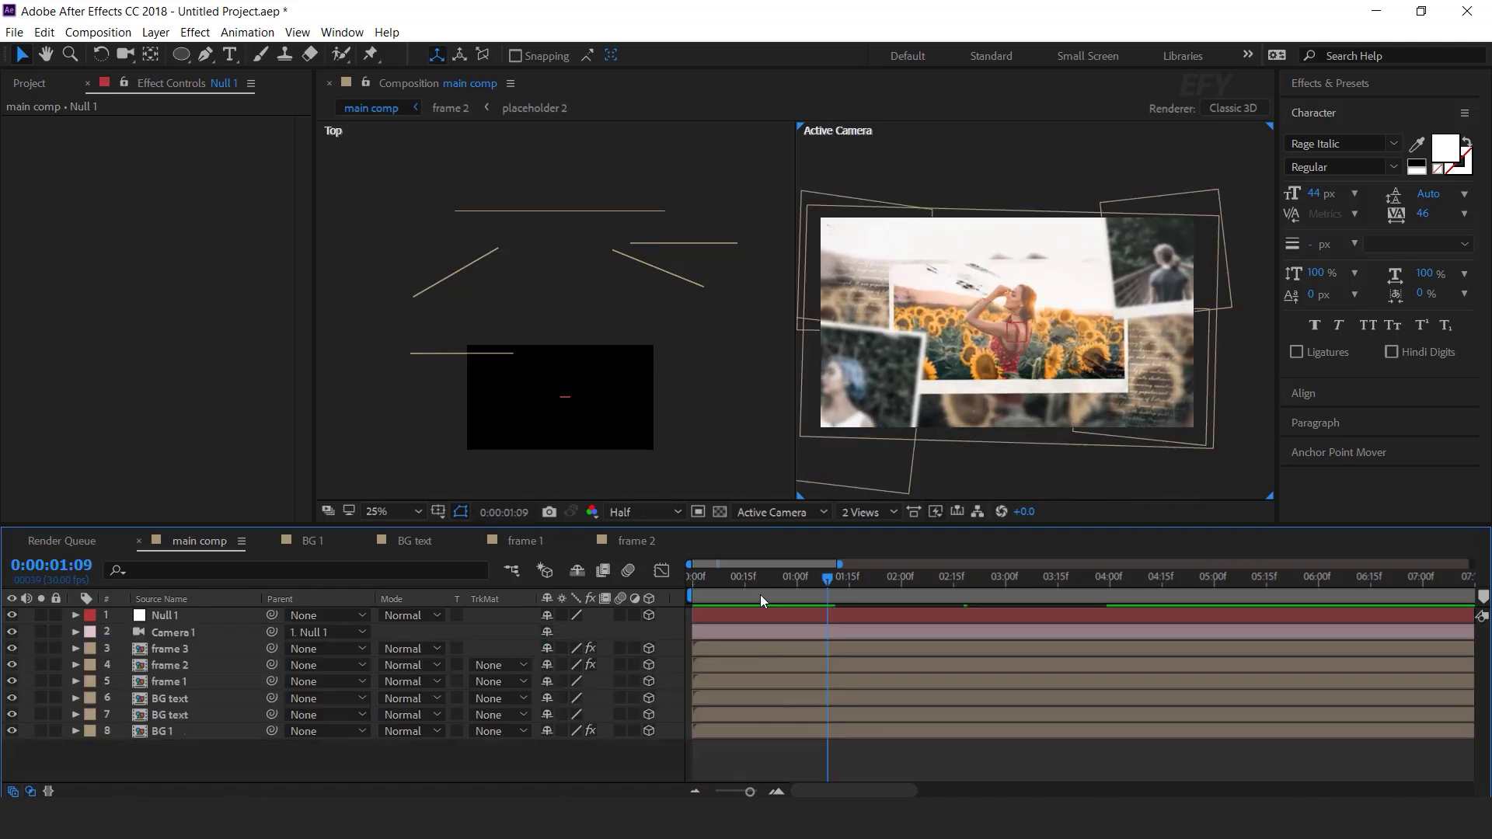
double_click(180, 681)
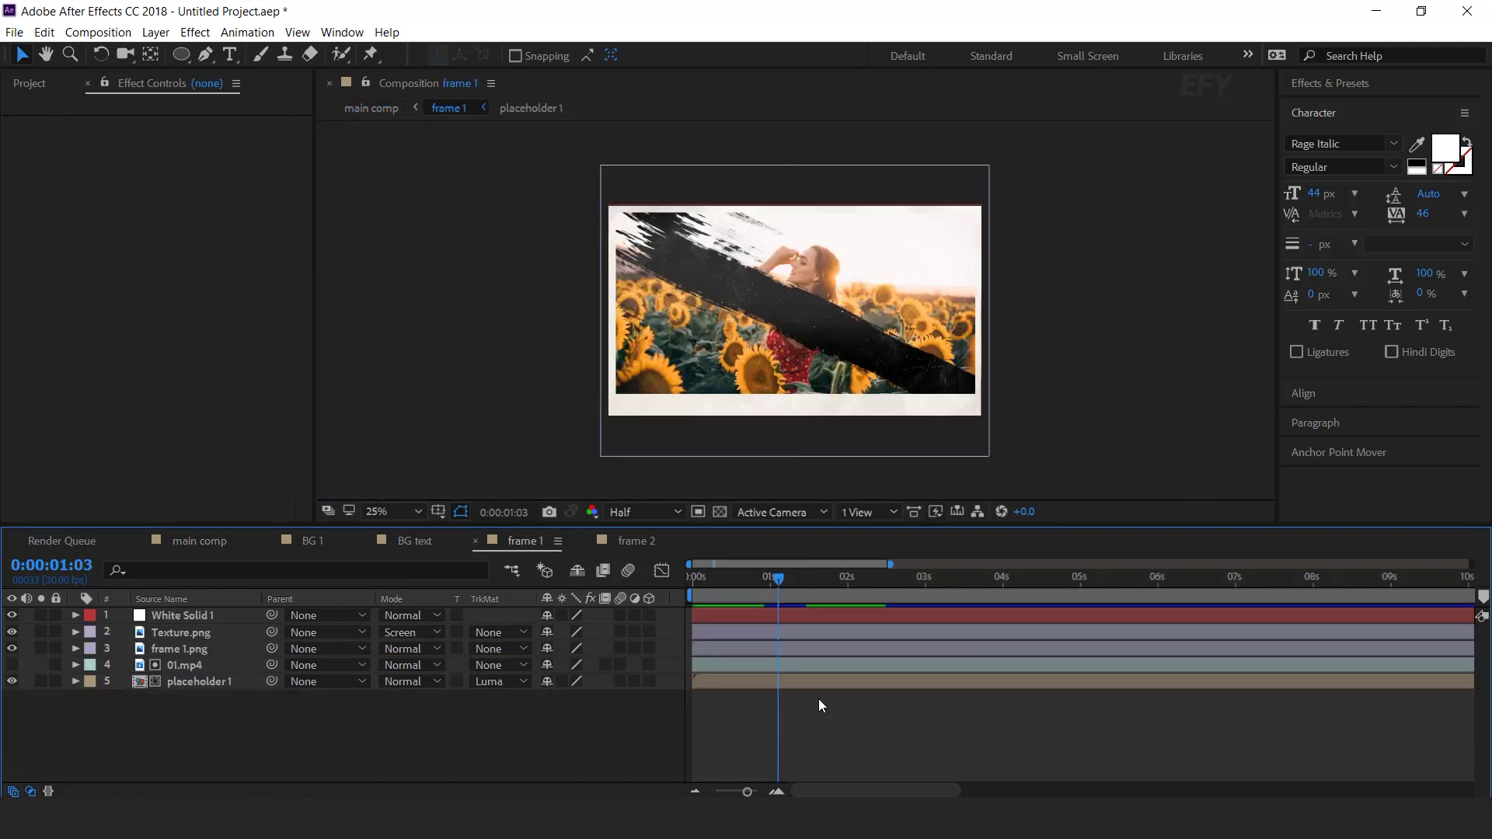
click(776, 791)
click(738, 678)
shift+click(774, 665)
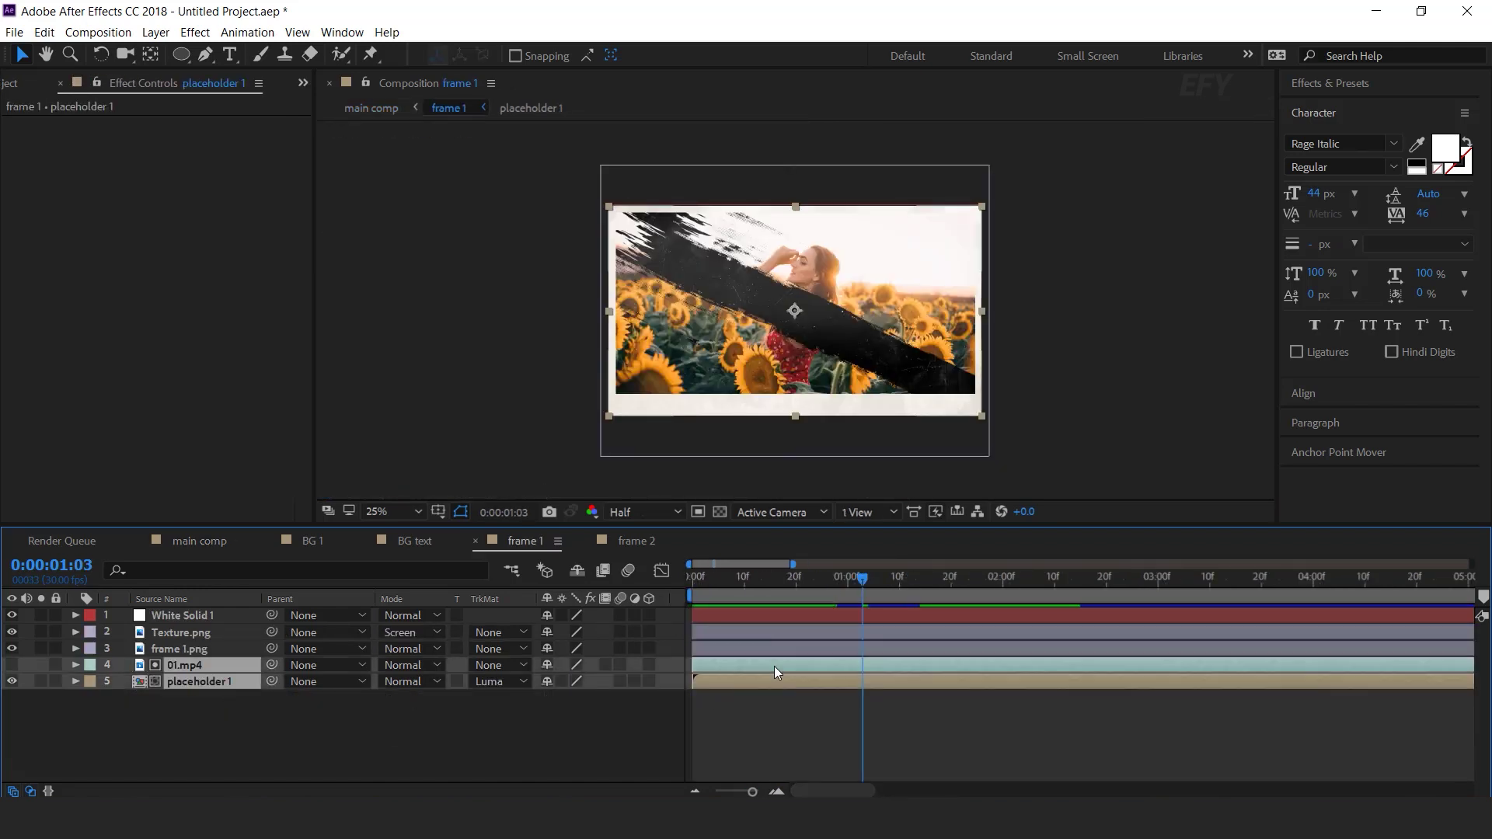
drag(801, 669, 846, 665)
drag(777, 612, 817, 613)
click(769, 664)
shift+click(771, 679)
drag(771, 679, 793, 682)
click(338, 710)
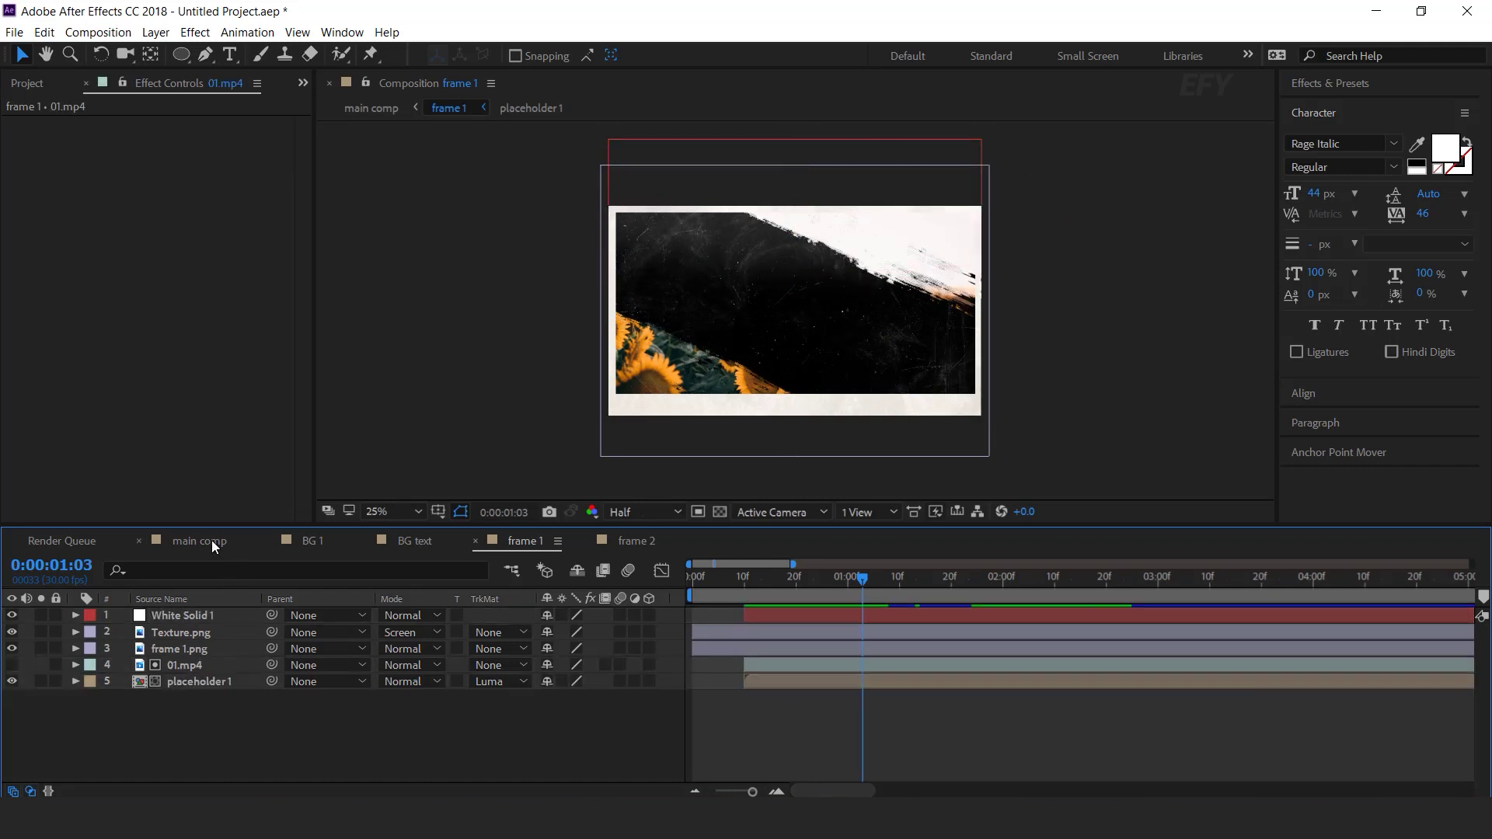
- Return to main comp and preview the camera animation from the start through about three seconds
click(206, 540)
drag(867, 583, 654, 598)
key(space)
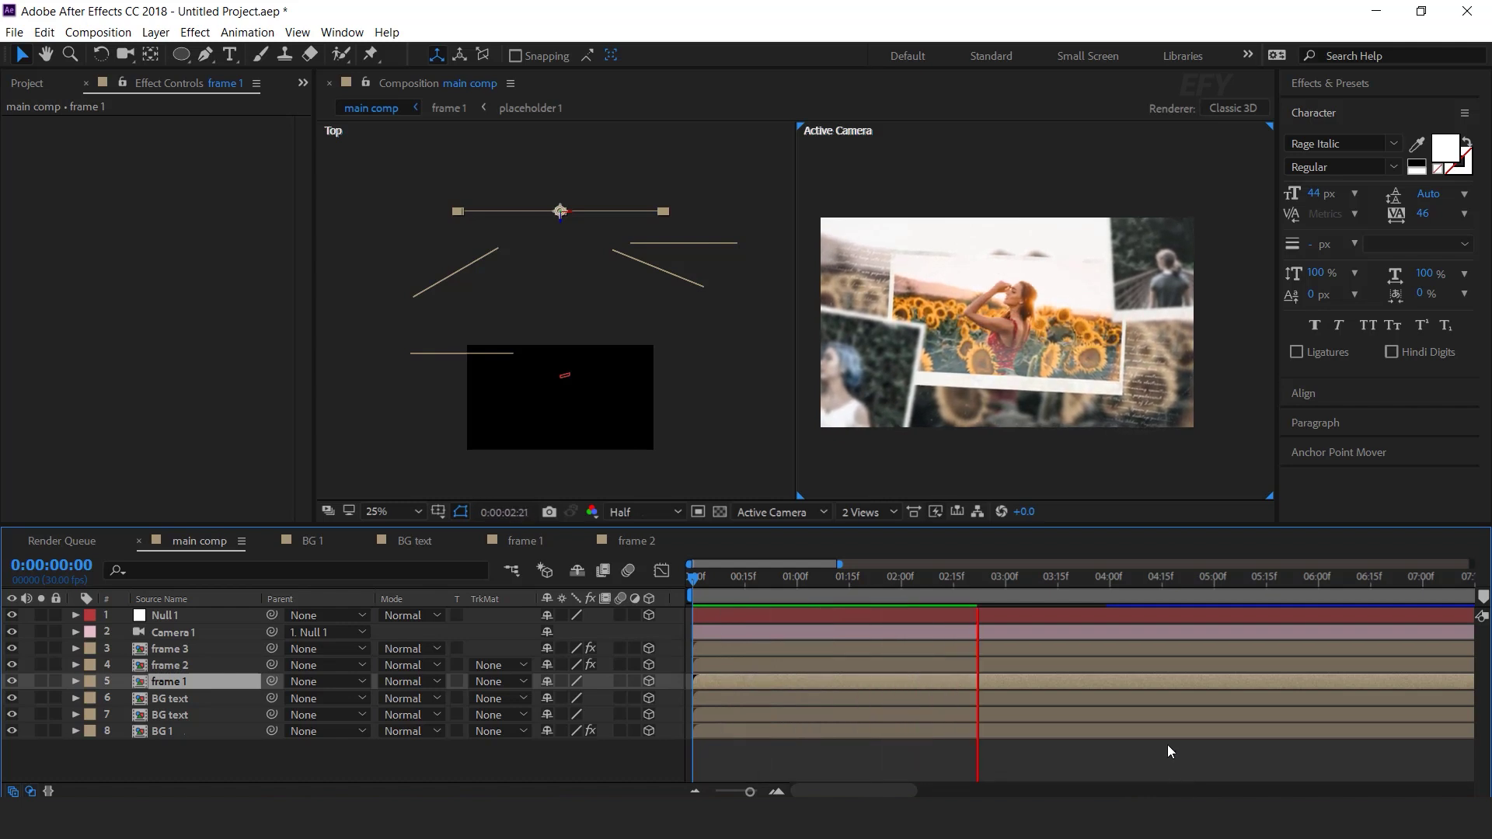
drag(1056, 585, 990, 584)
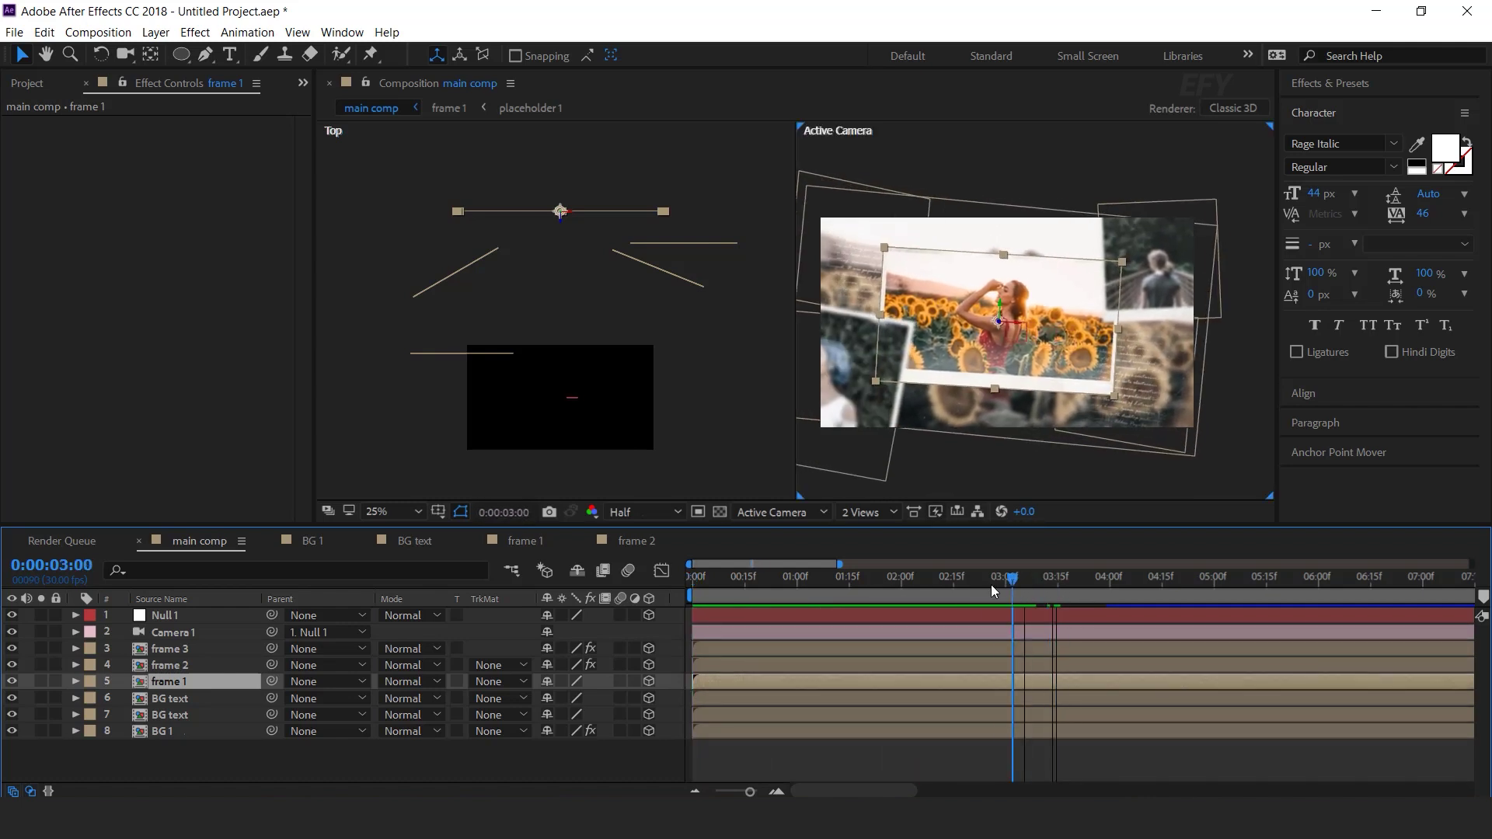
- Deselect the frame 1 layer in main comp and collapse the images folder in the project
click(1200, 211)
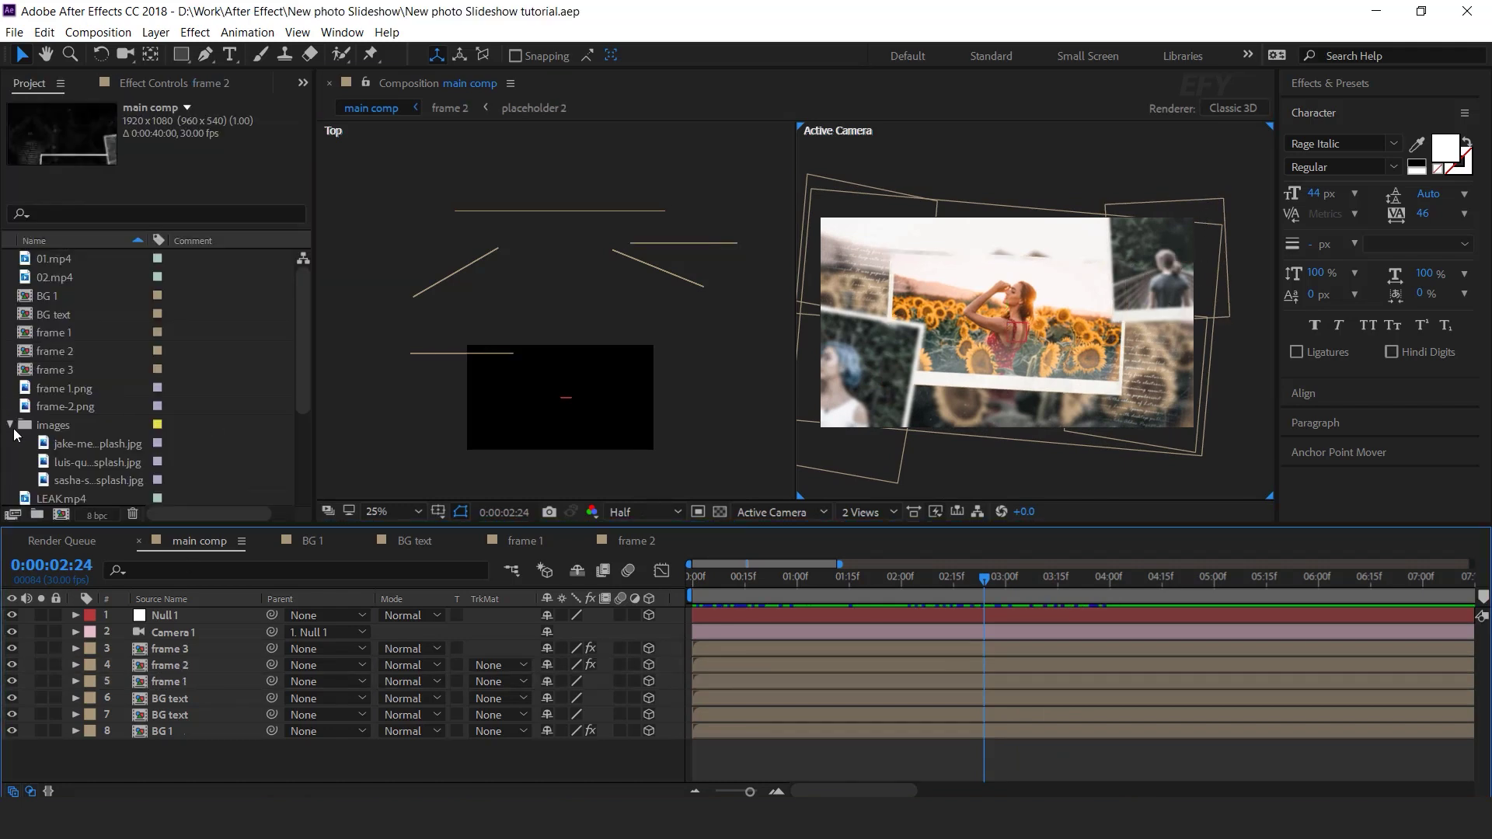
click(11, 426)
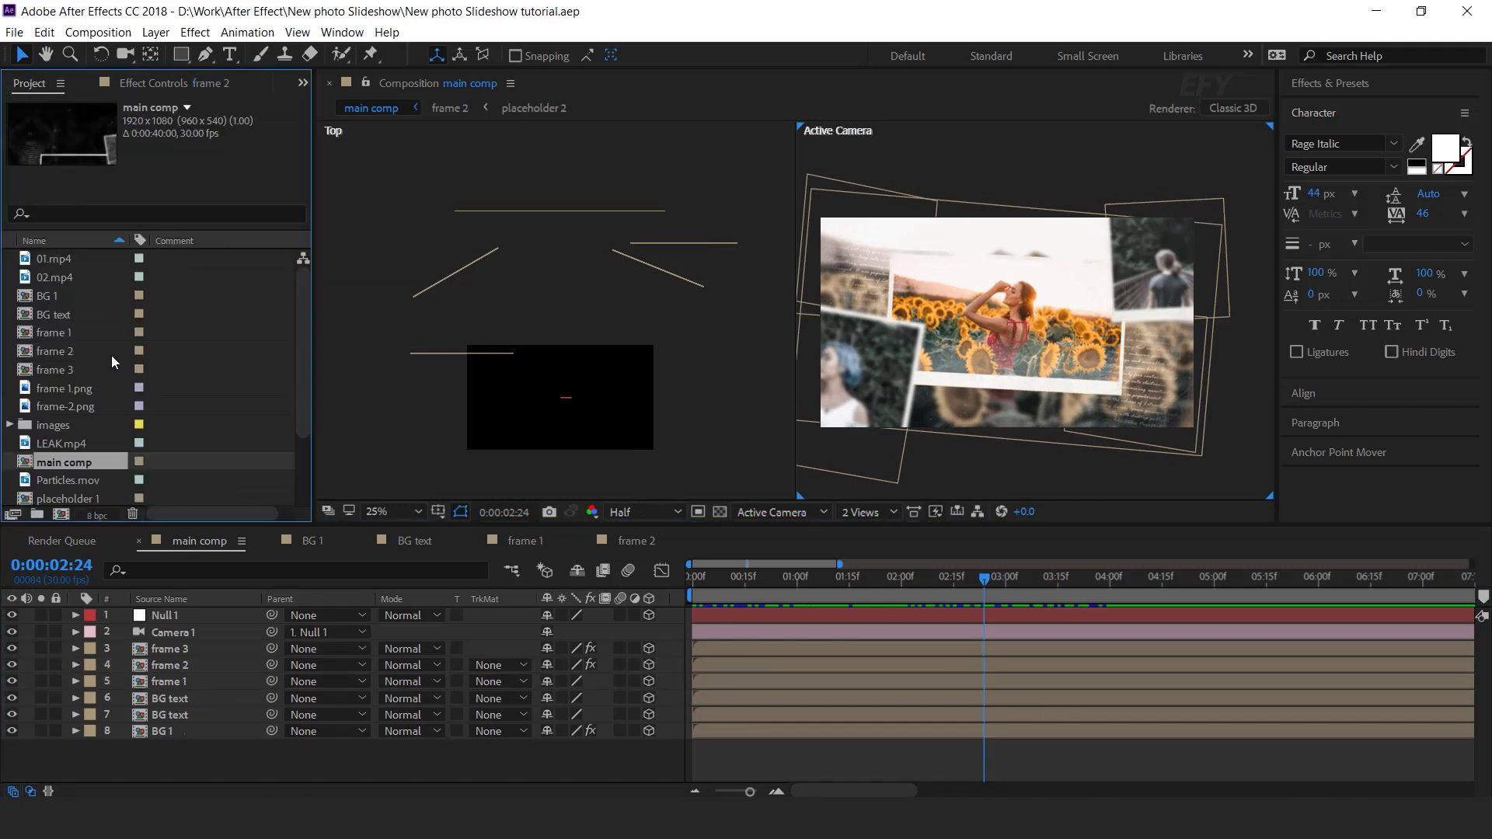
- Add Particles.mov as the topmost layer of main comp and set its blending mode to Screen
scroll(117, 423, down, 3)
drag(75, 427, 197, 609)
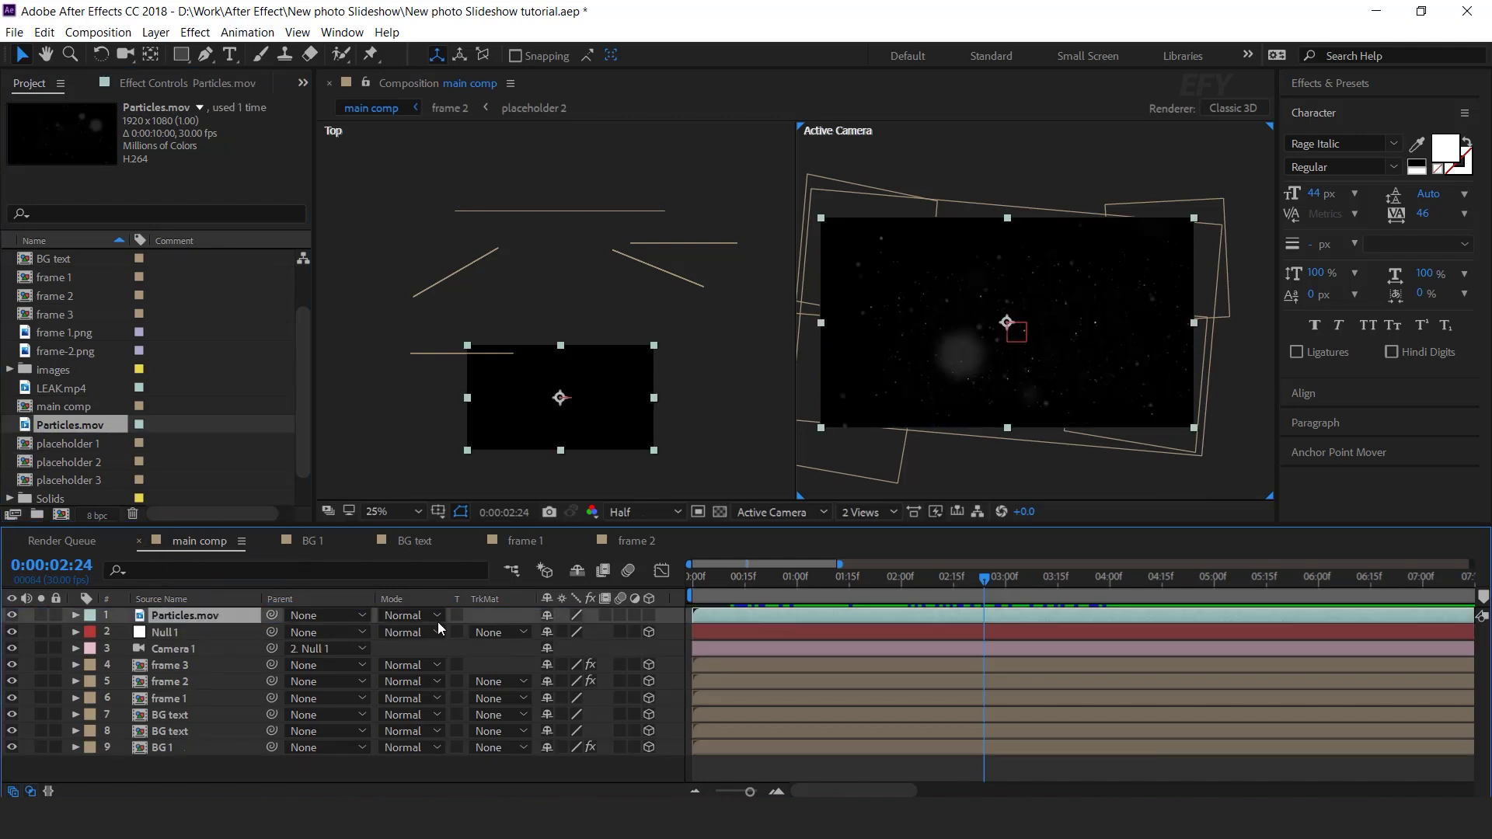
click(437, 616)
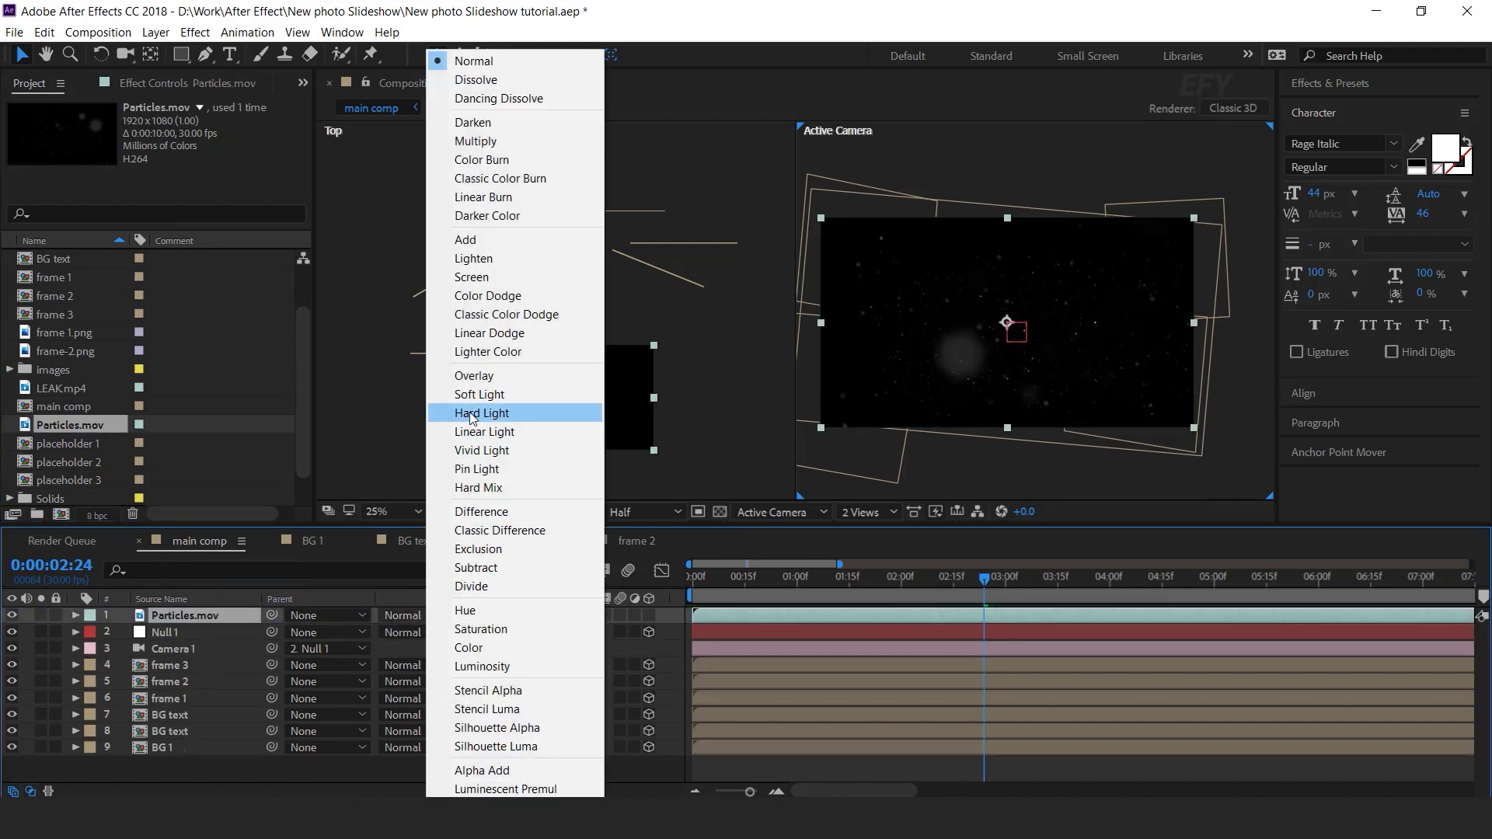
click(491, 279)
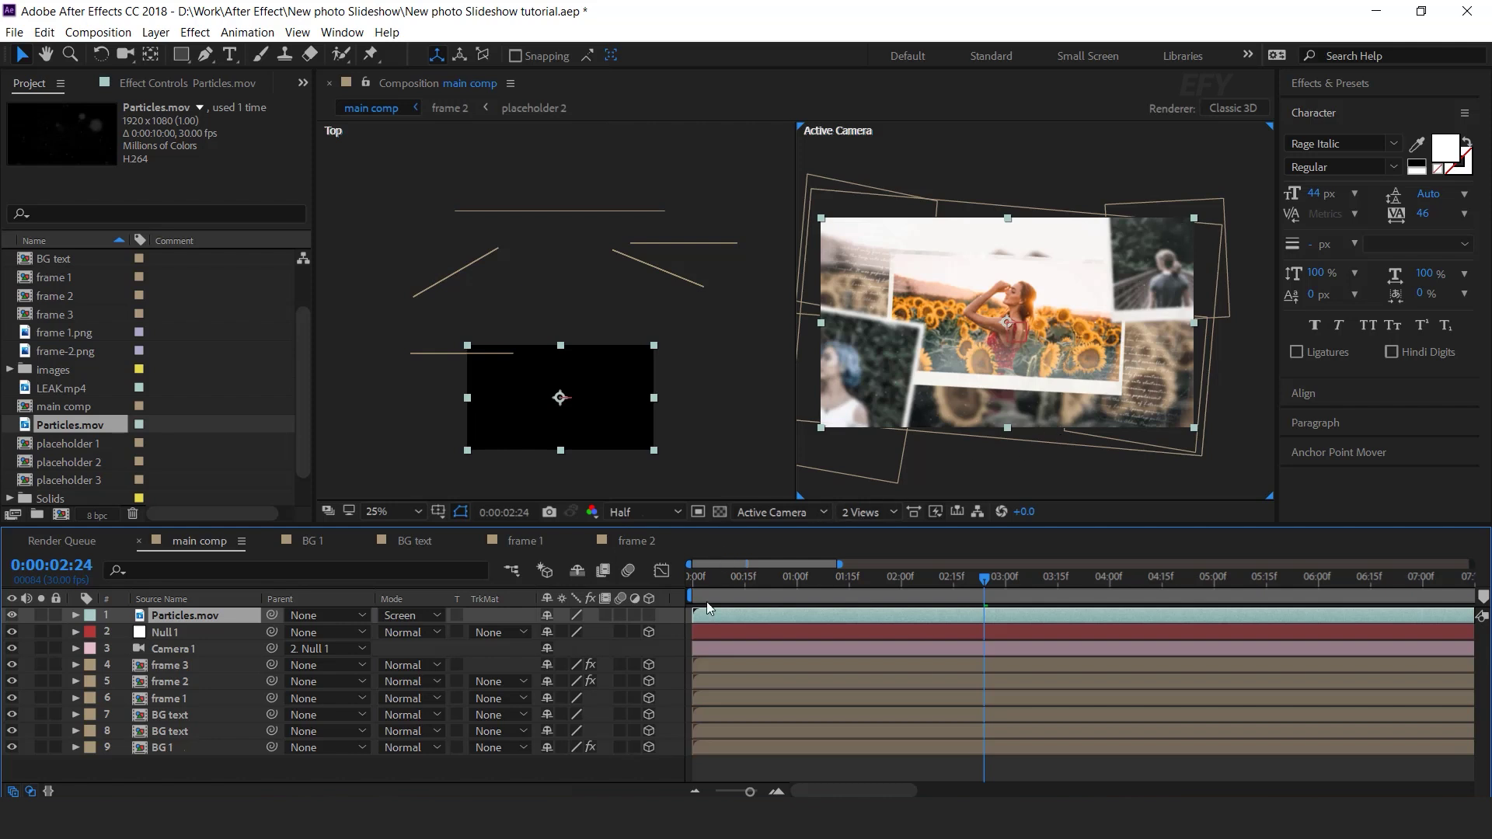
- Scrub the main comp around one second and switch the composition viewer to 1 View
drag(723, 580, 823, 578)
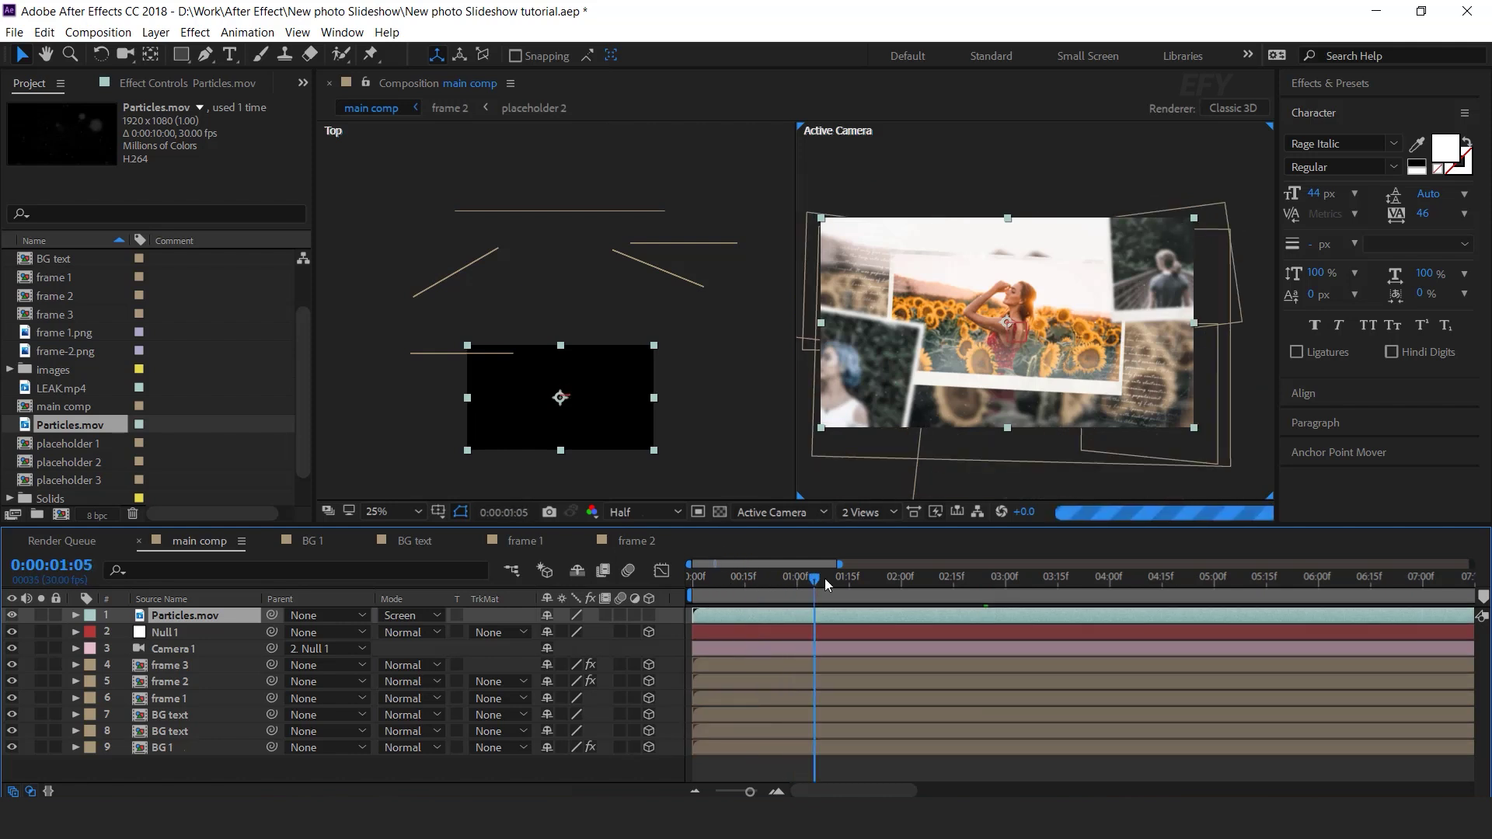
click(893, 511)
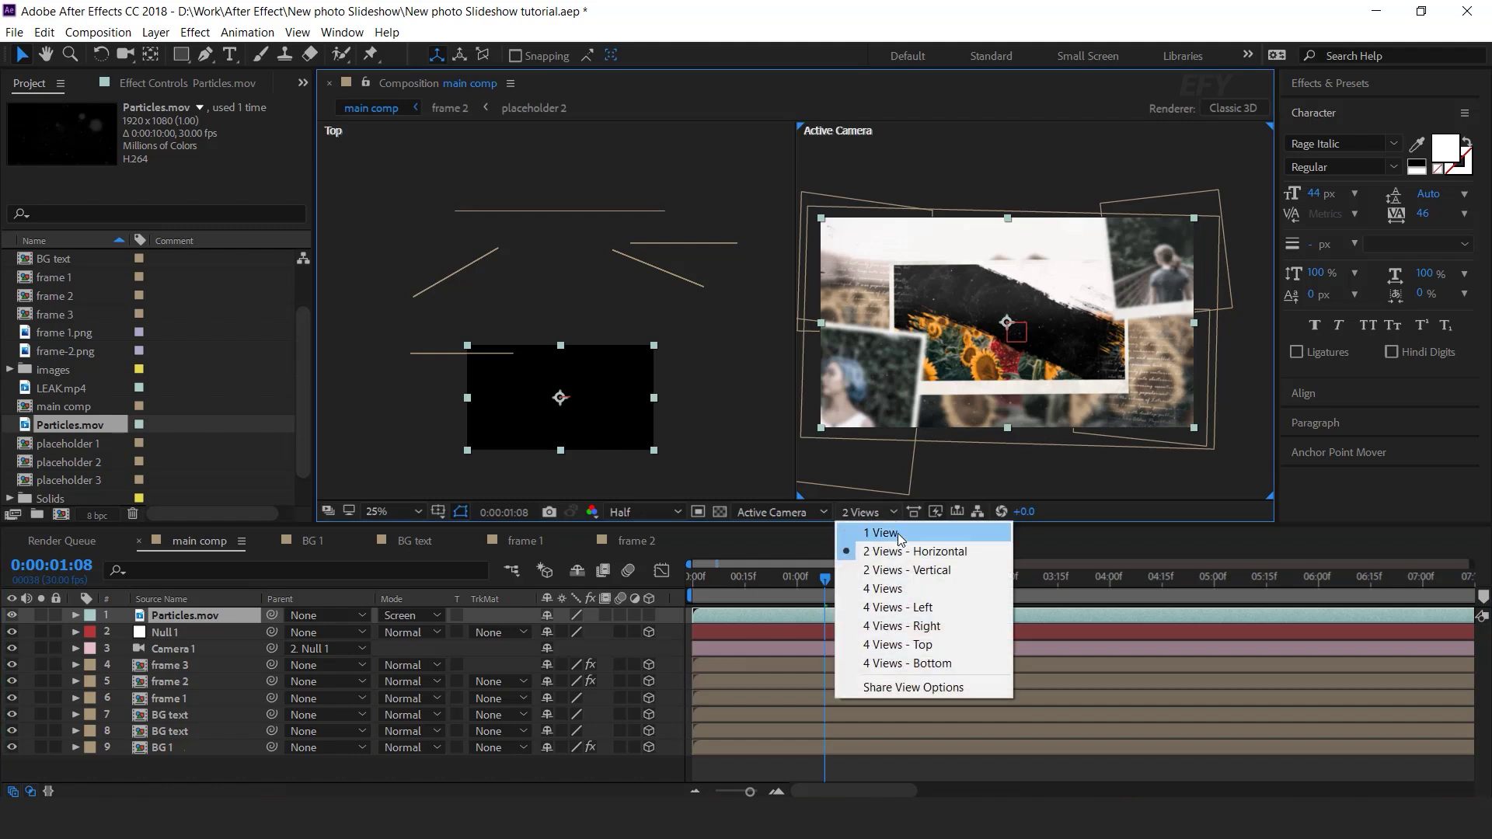
click(897, 532)
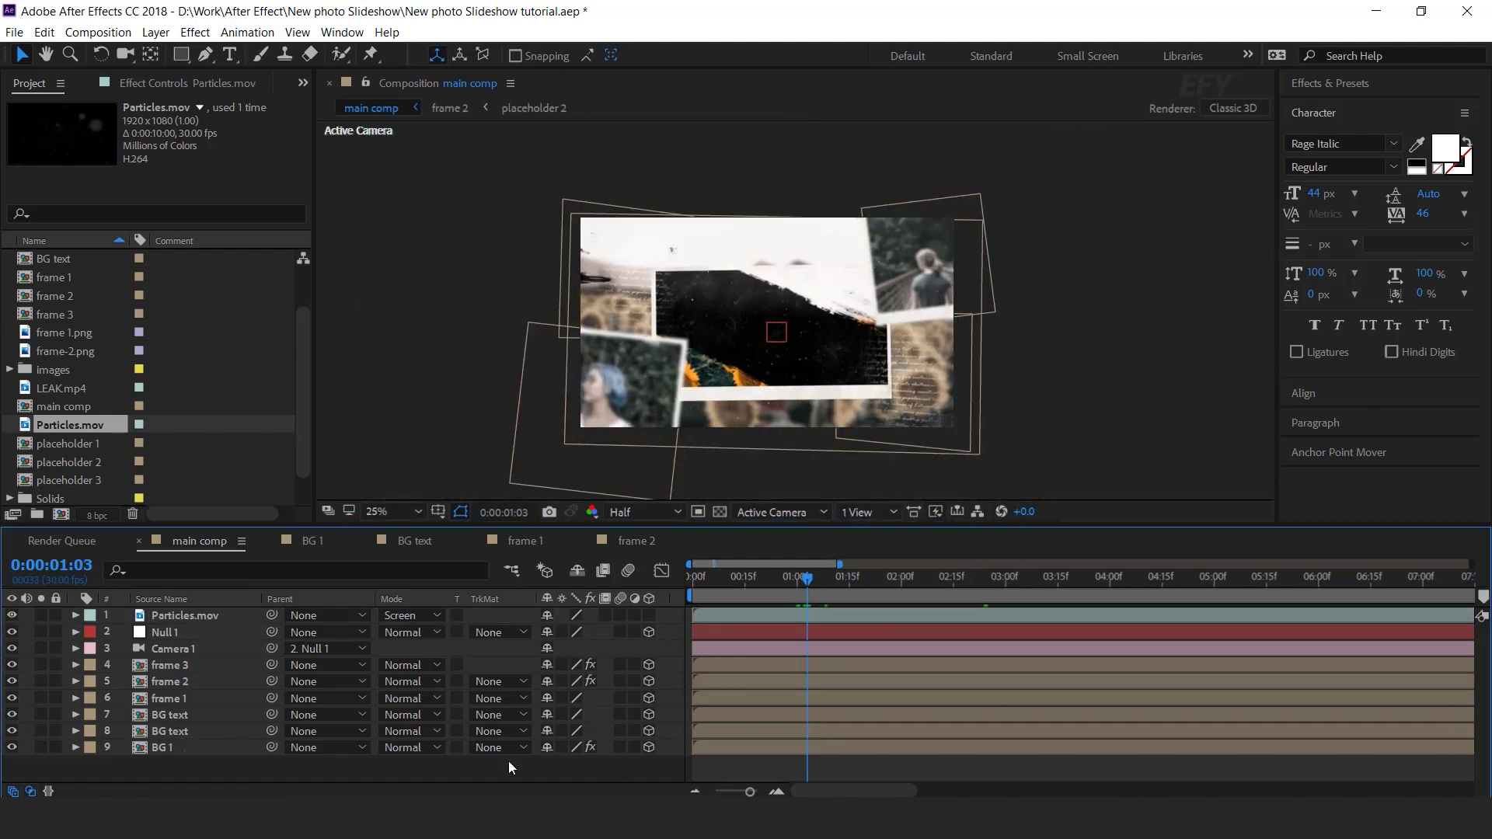
- Create a full-frame 1920 x 1080 solid in black (000000) on top of main comp
right_click(507, 760)
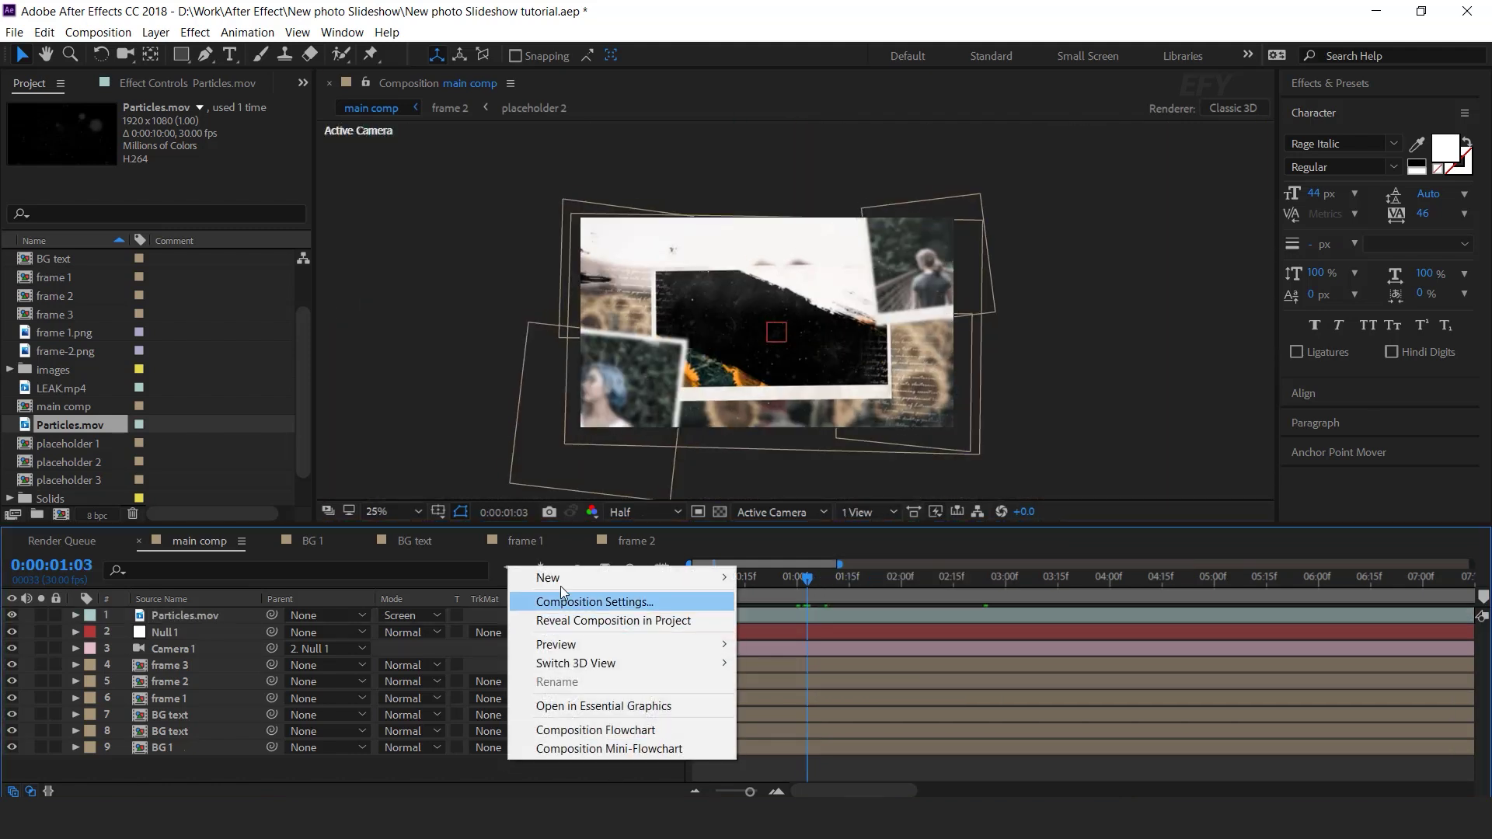
mouse_move(735, 573)
click(777, 620)
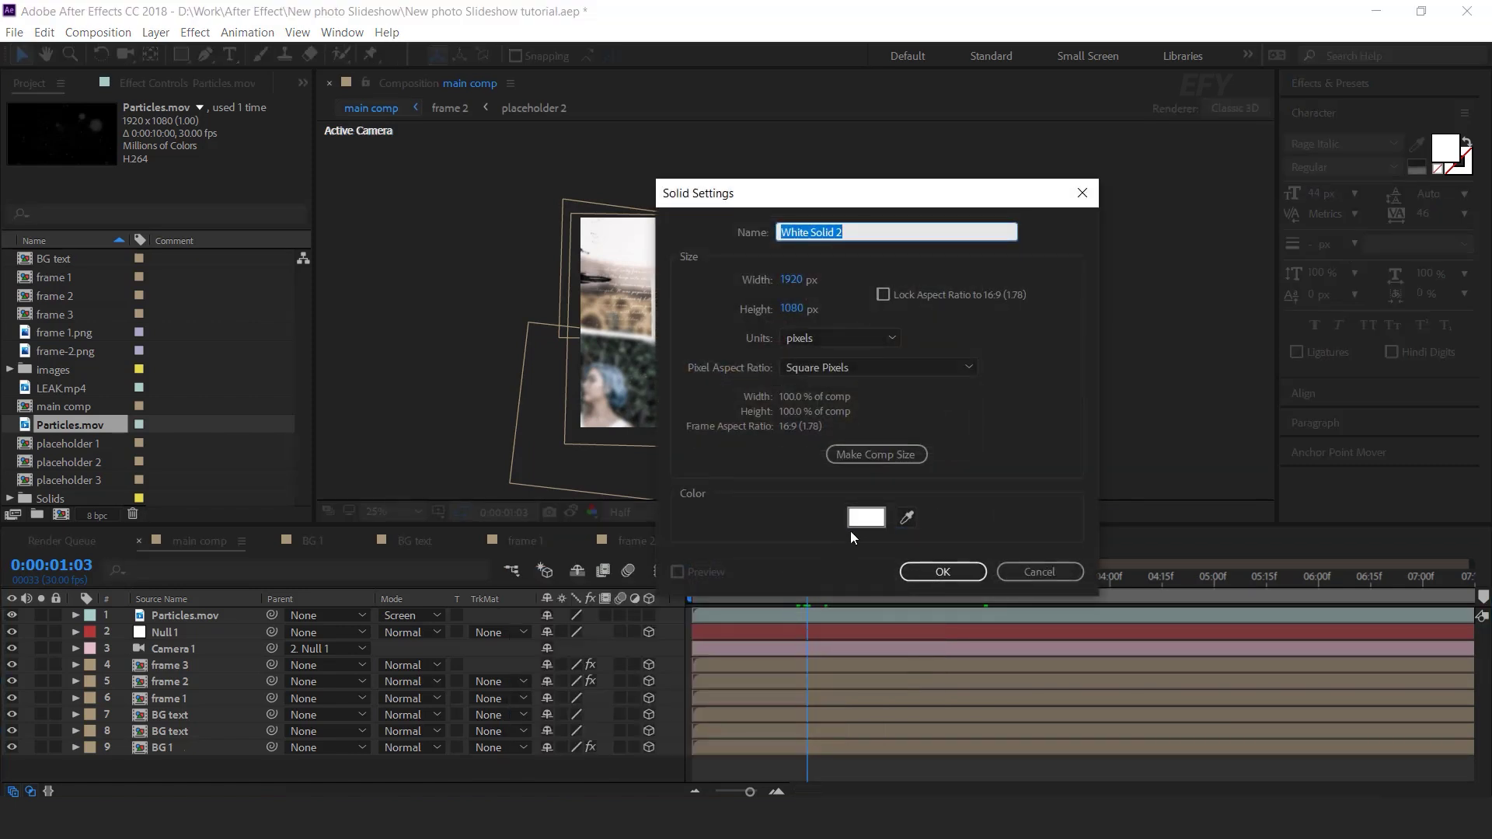
click(867, 517)
text(000000)
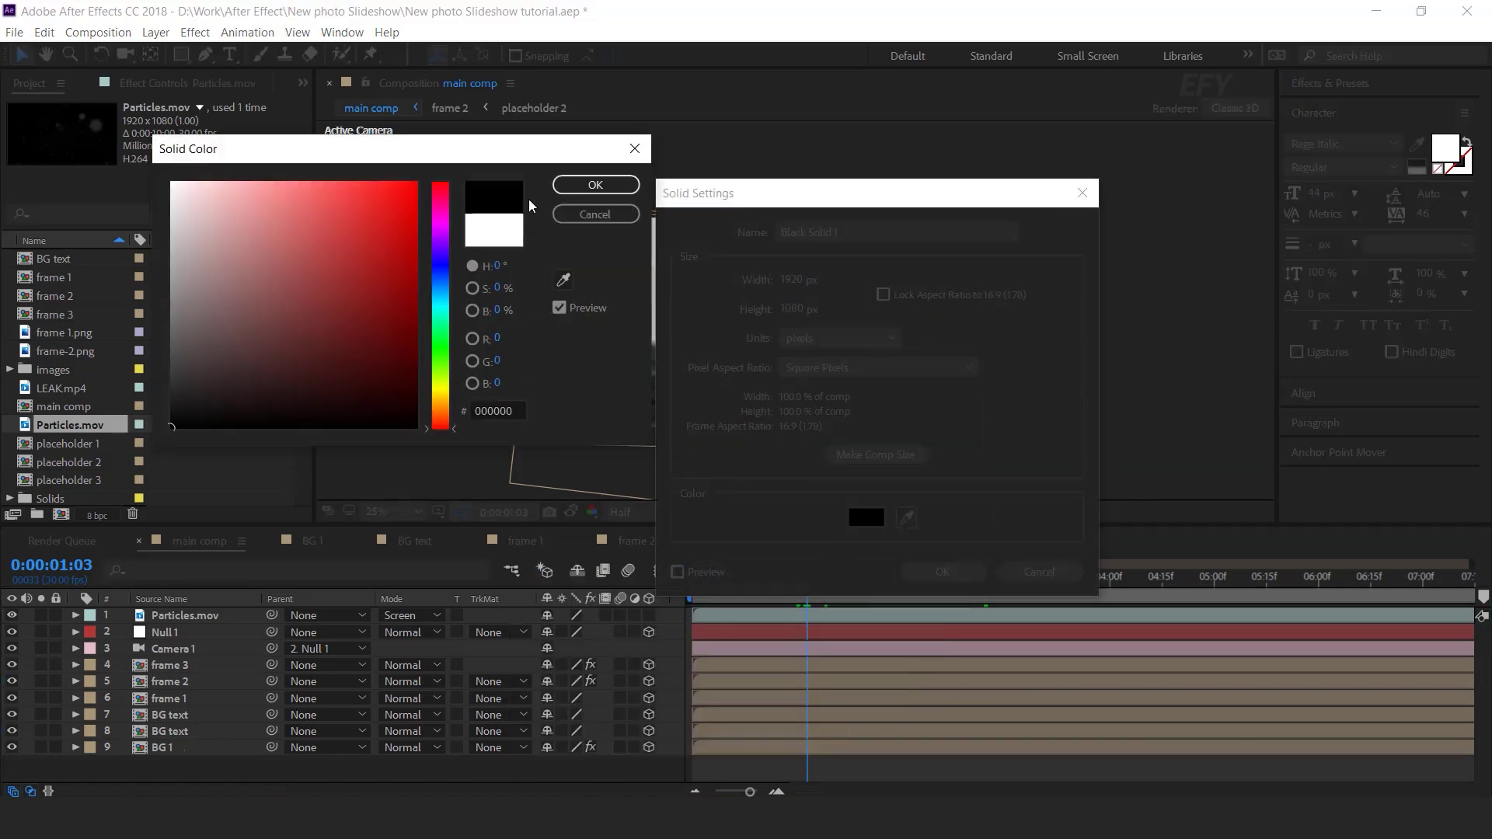
click(590, 187)
click(956, 575)
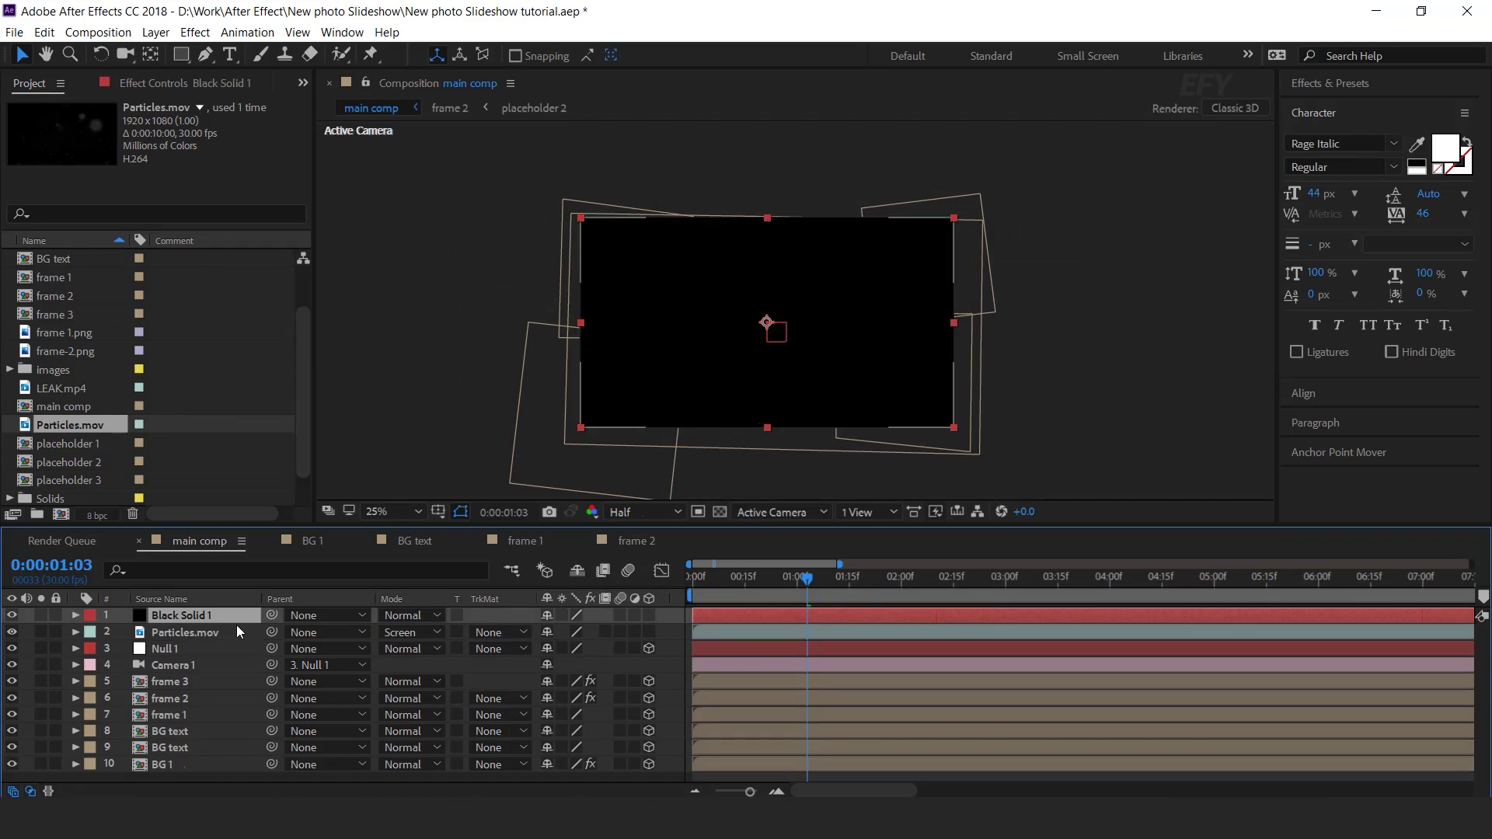
- Add a full-size elliptical mask to the black solid, set it to Subtract and feather it to 721 pixels
drag(181, 55, 276, 100)
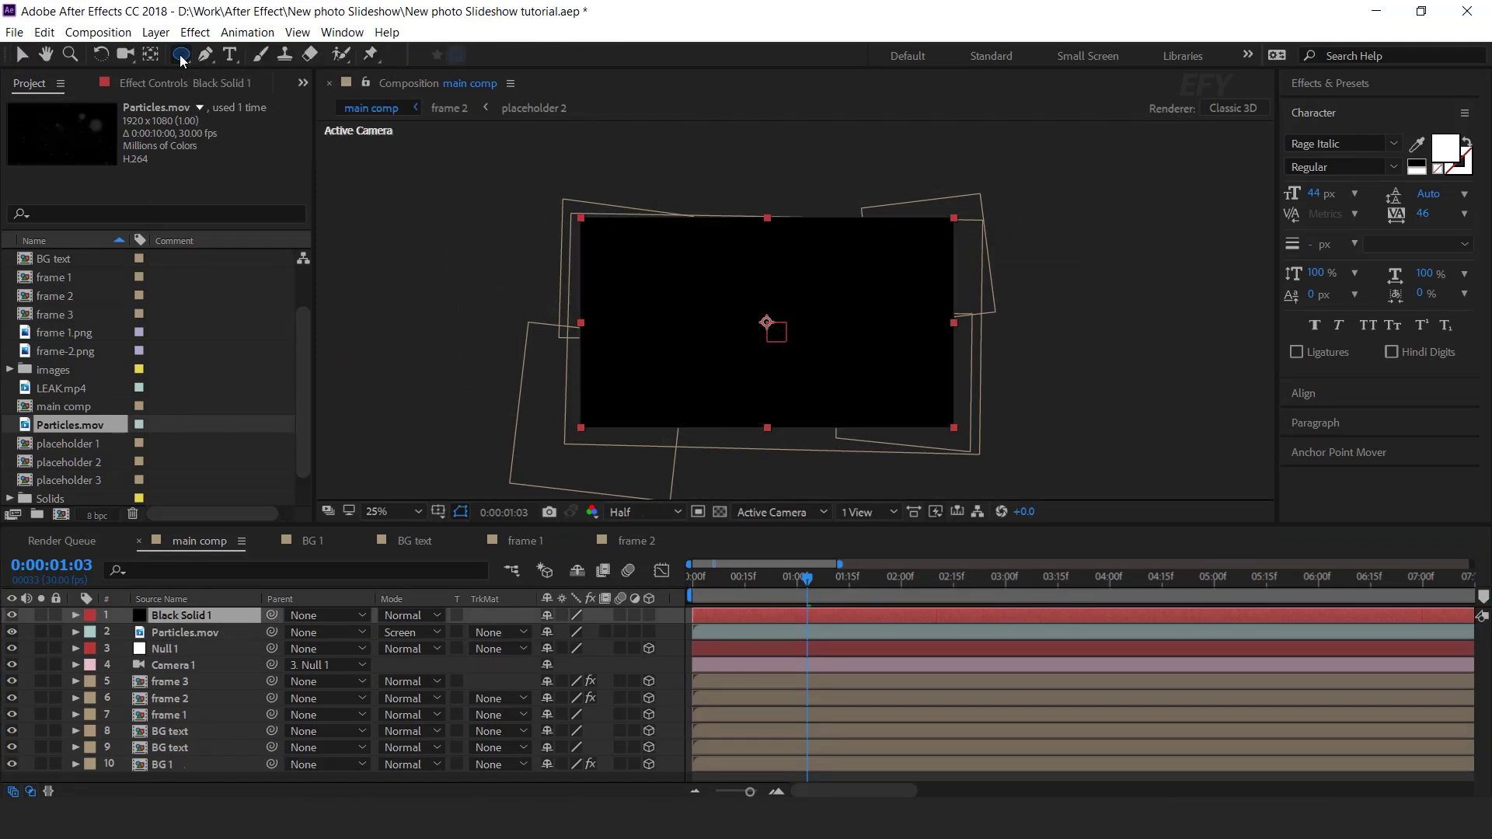
double_click(181, 54)
key(v)
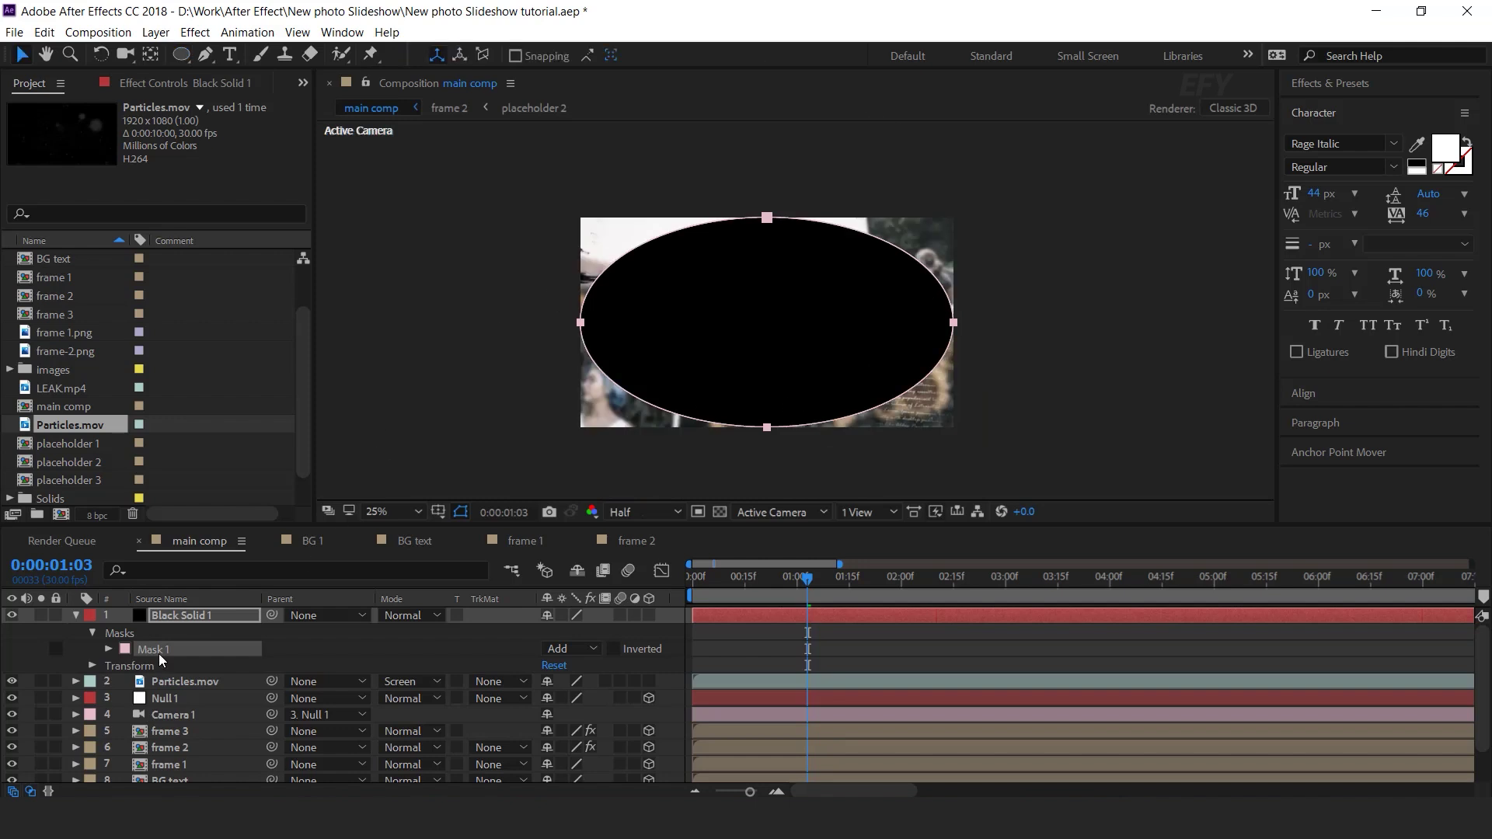
click(567, 649)
click(589, 705)
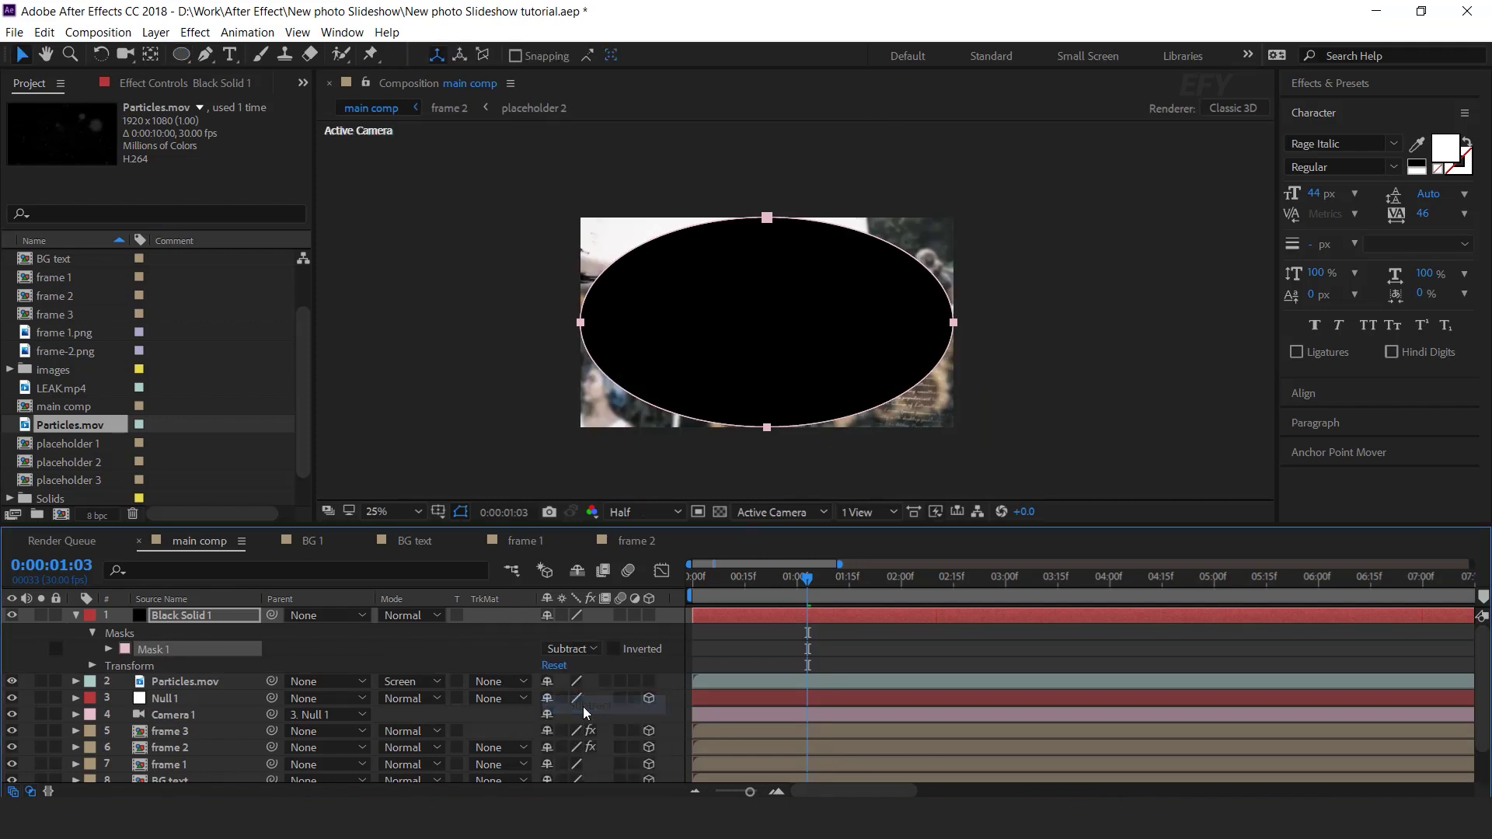
click(108, 649)
drag(585, 681, 729, 706)
drag(527, 681, 533, 681)
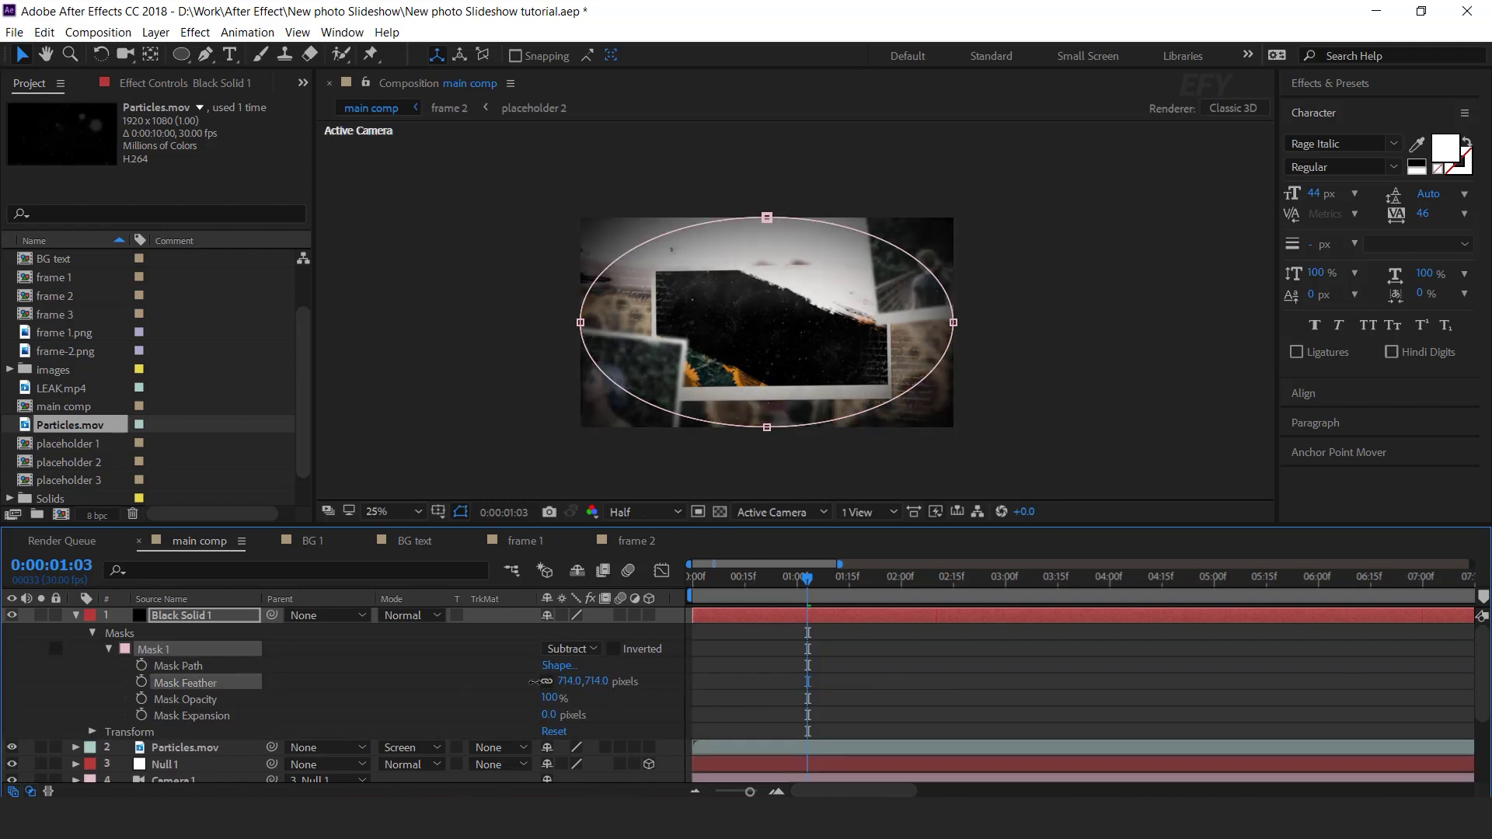
- Set the black solid's opacity to 50% and collapse the layer's properties
click(199, 615)
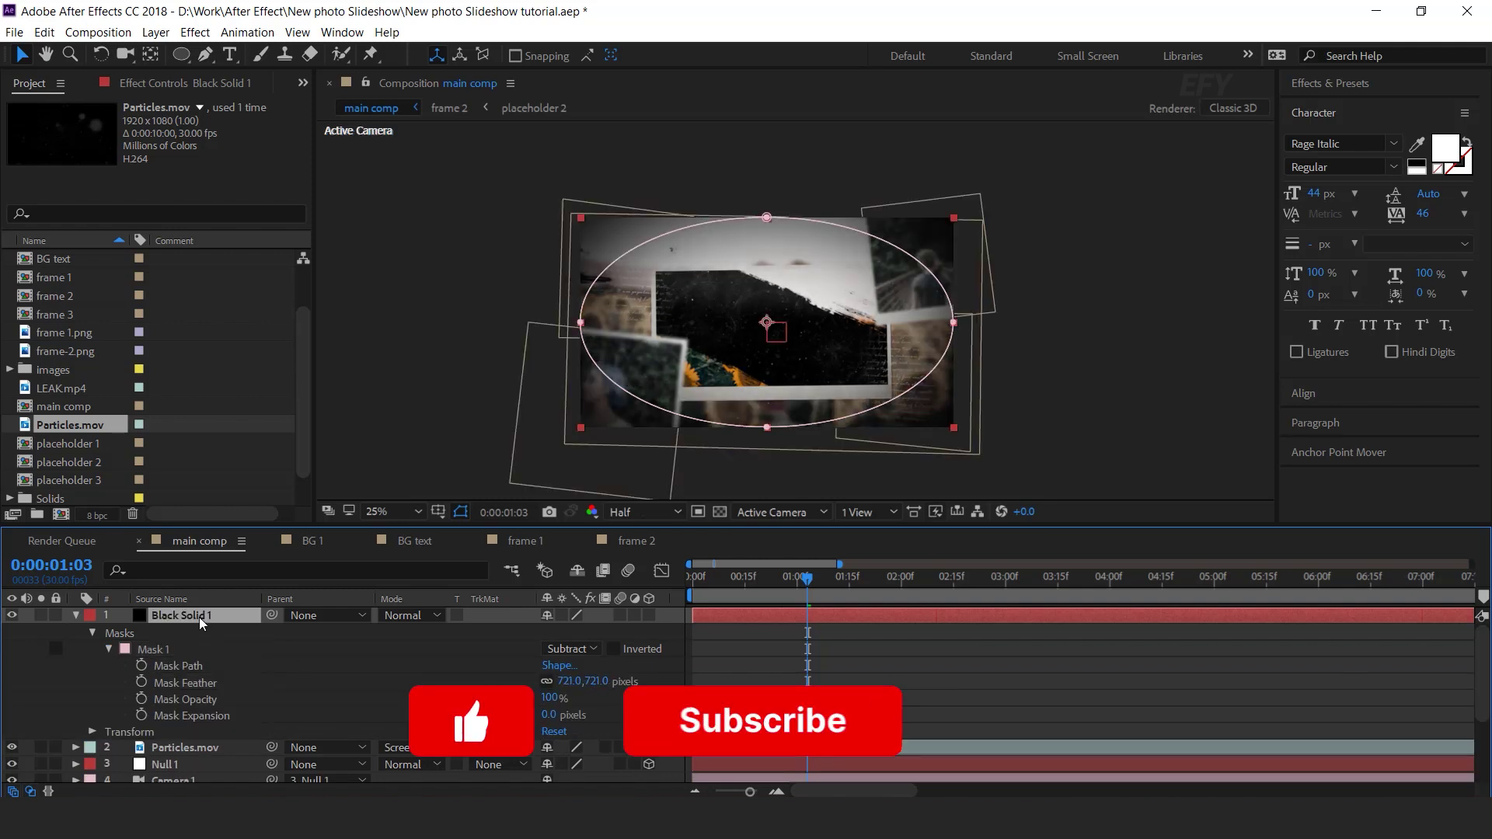
key(t)
click(547, 633)
text(50)
key(Return)
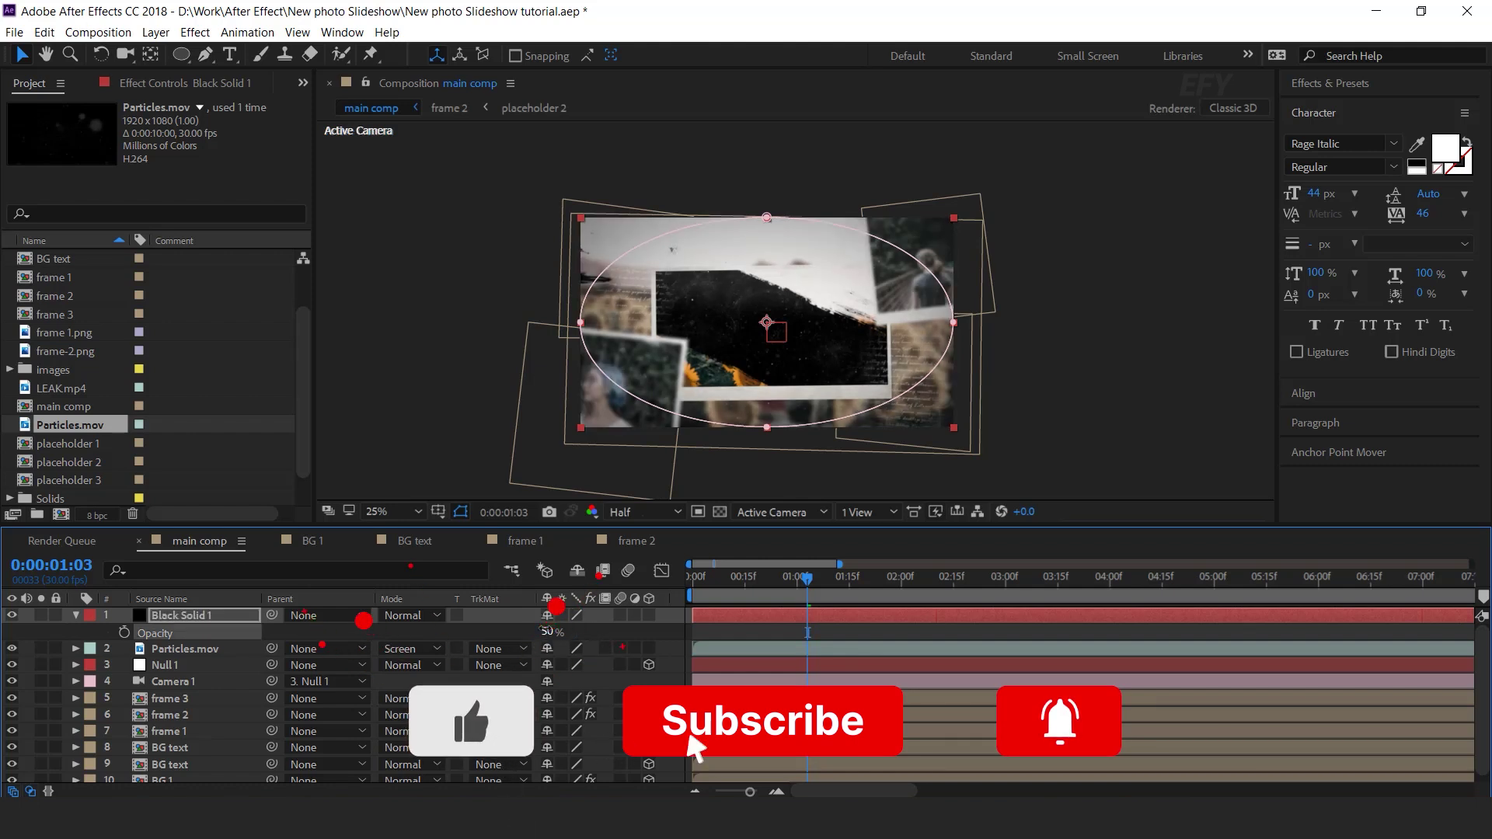
click(77, 616)
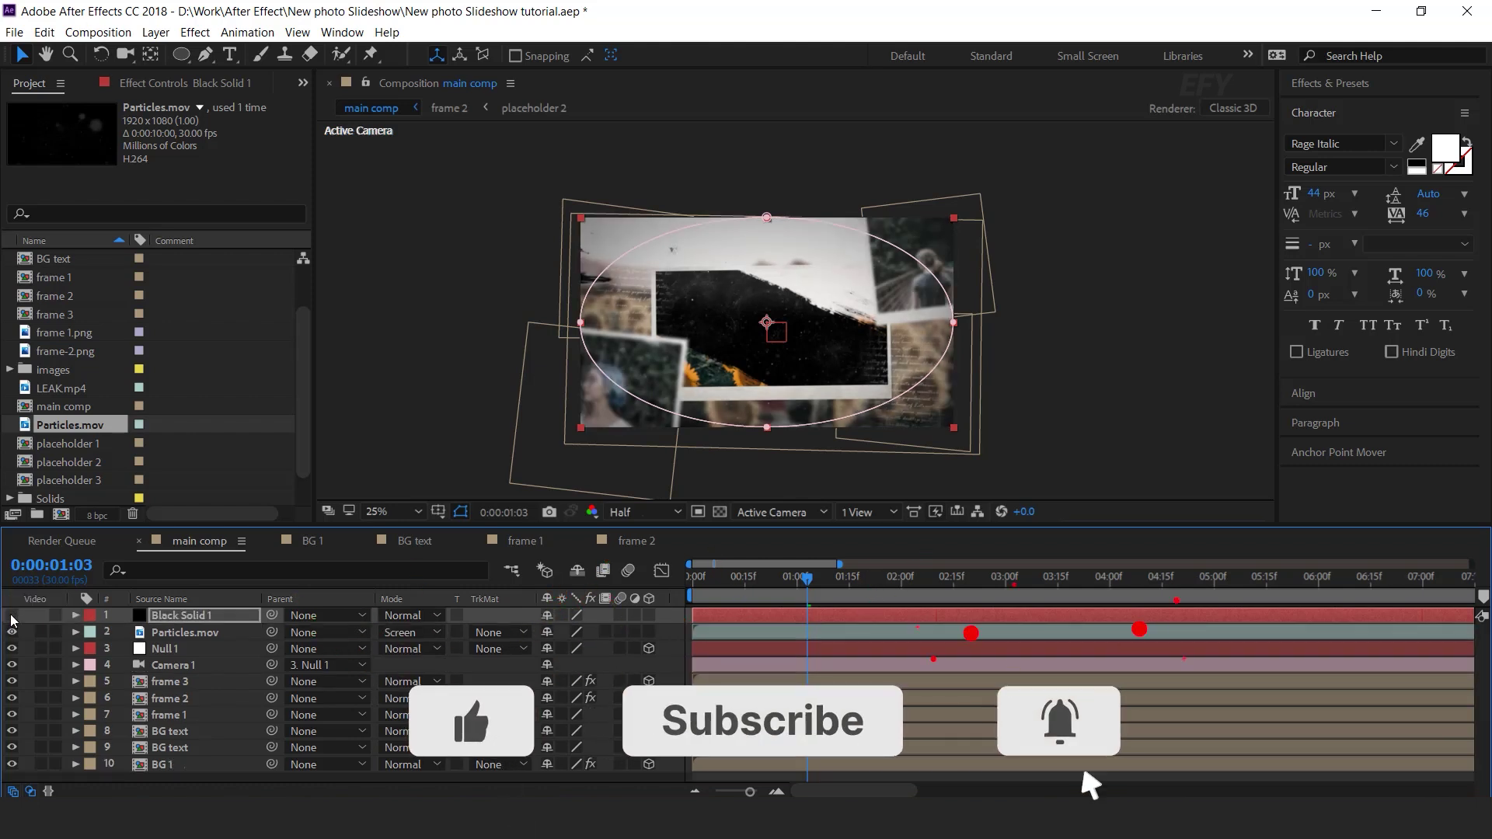
- Create an adjustment layer on top of main comp and apply Fast Blur (Legacy) to it
right_click(677, 615)
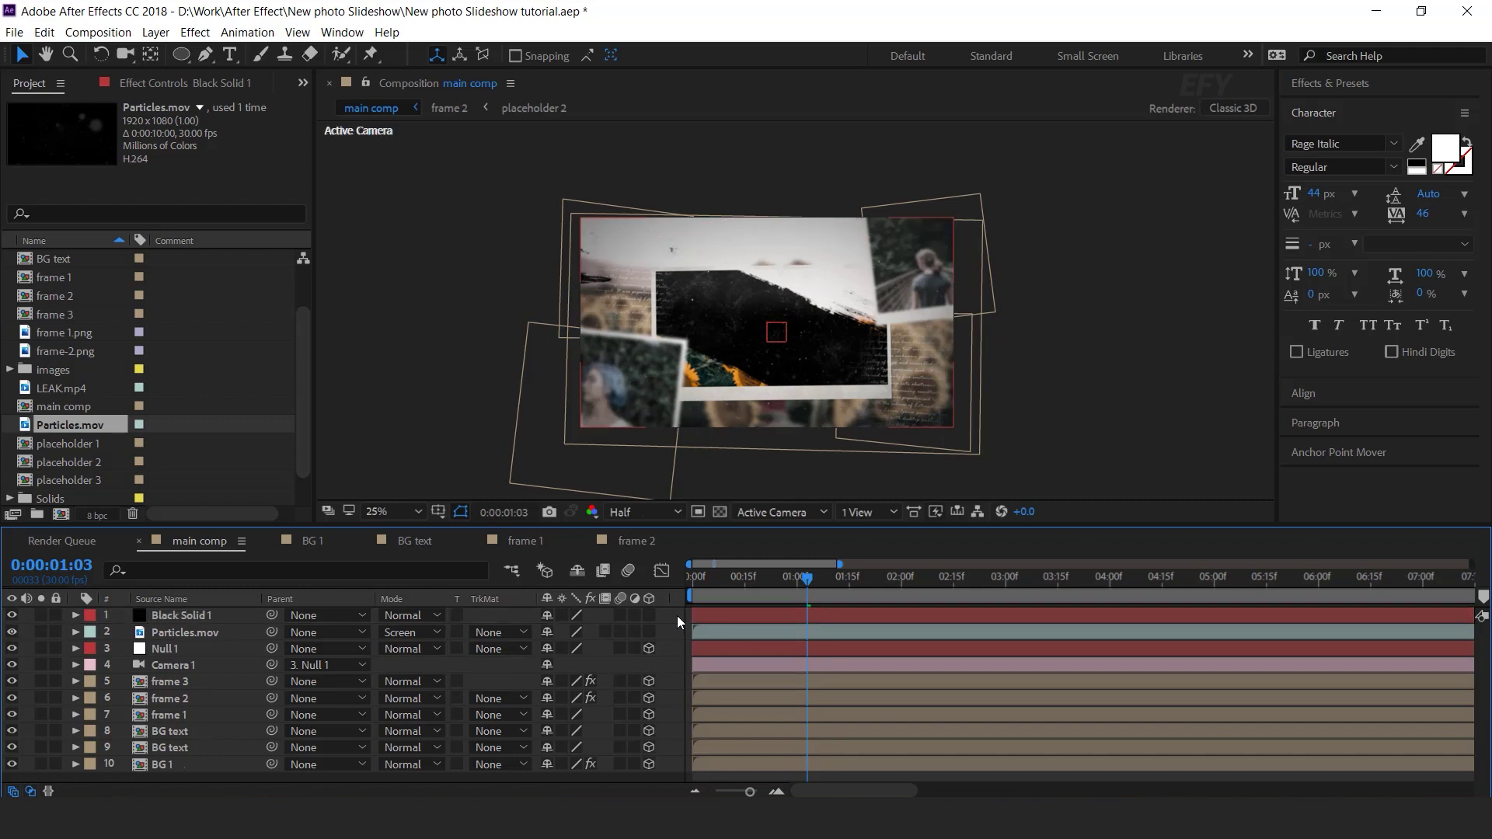
mouse_move(738, 432)
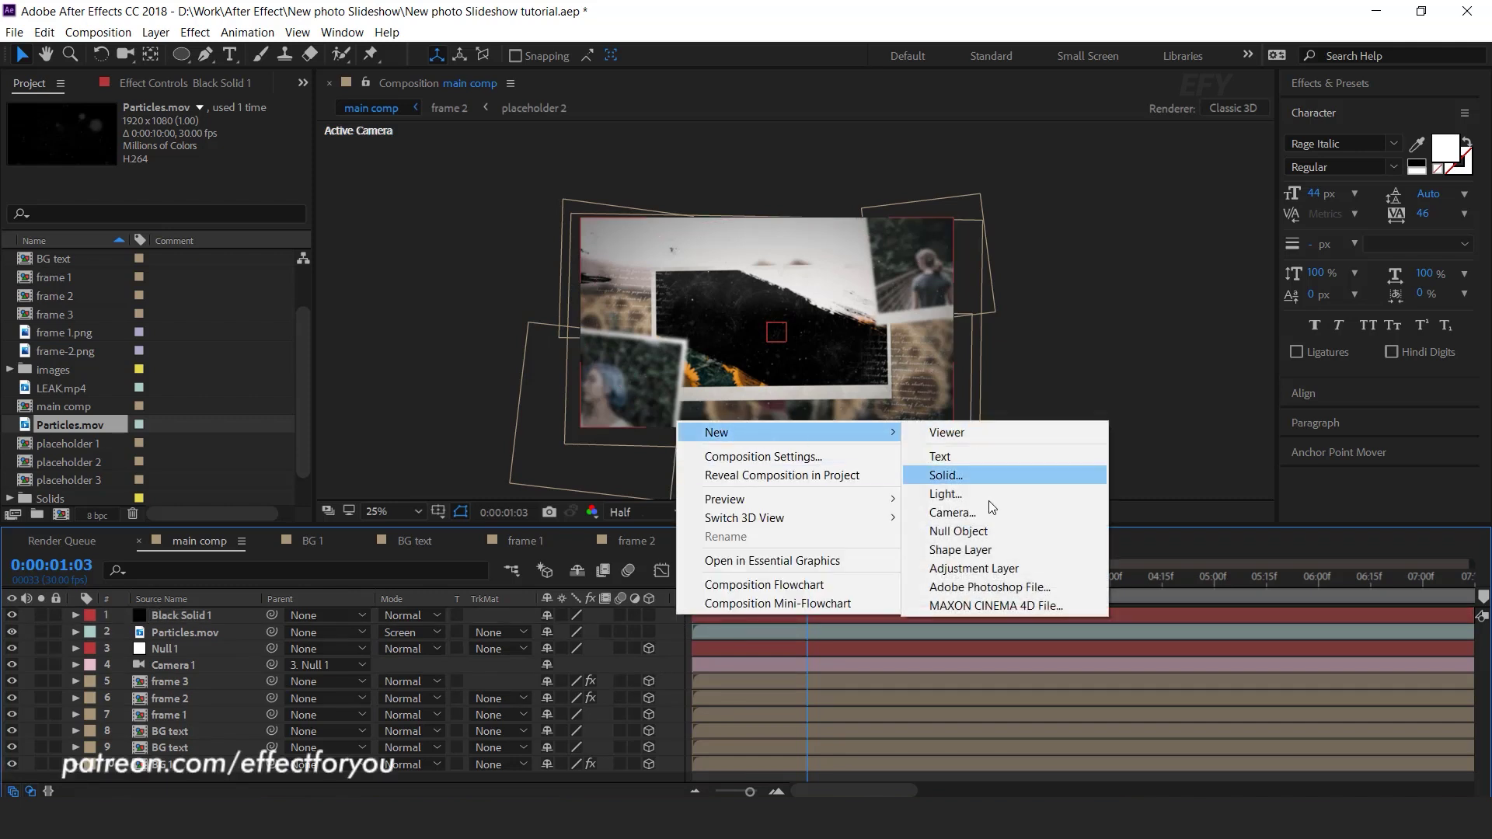
click(1018, 567)
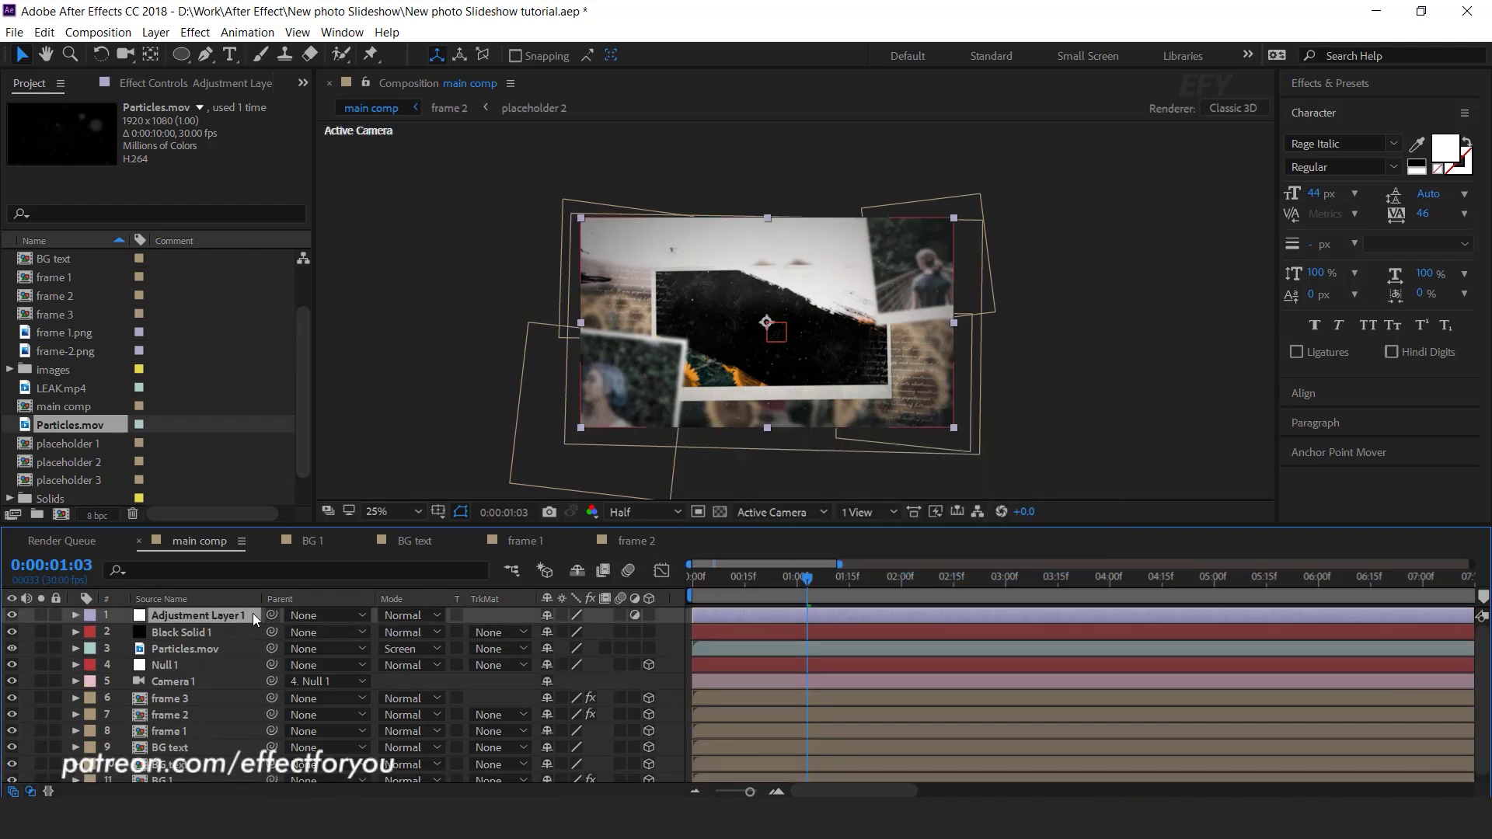
key(ctrl+space)
text(fas)
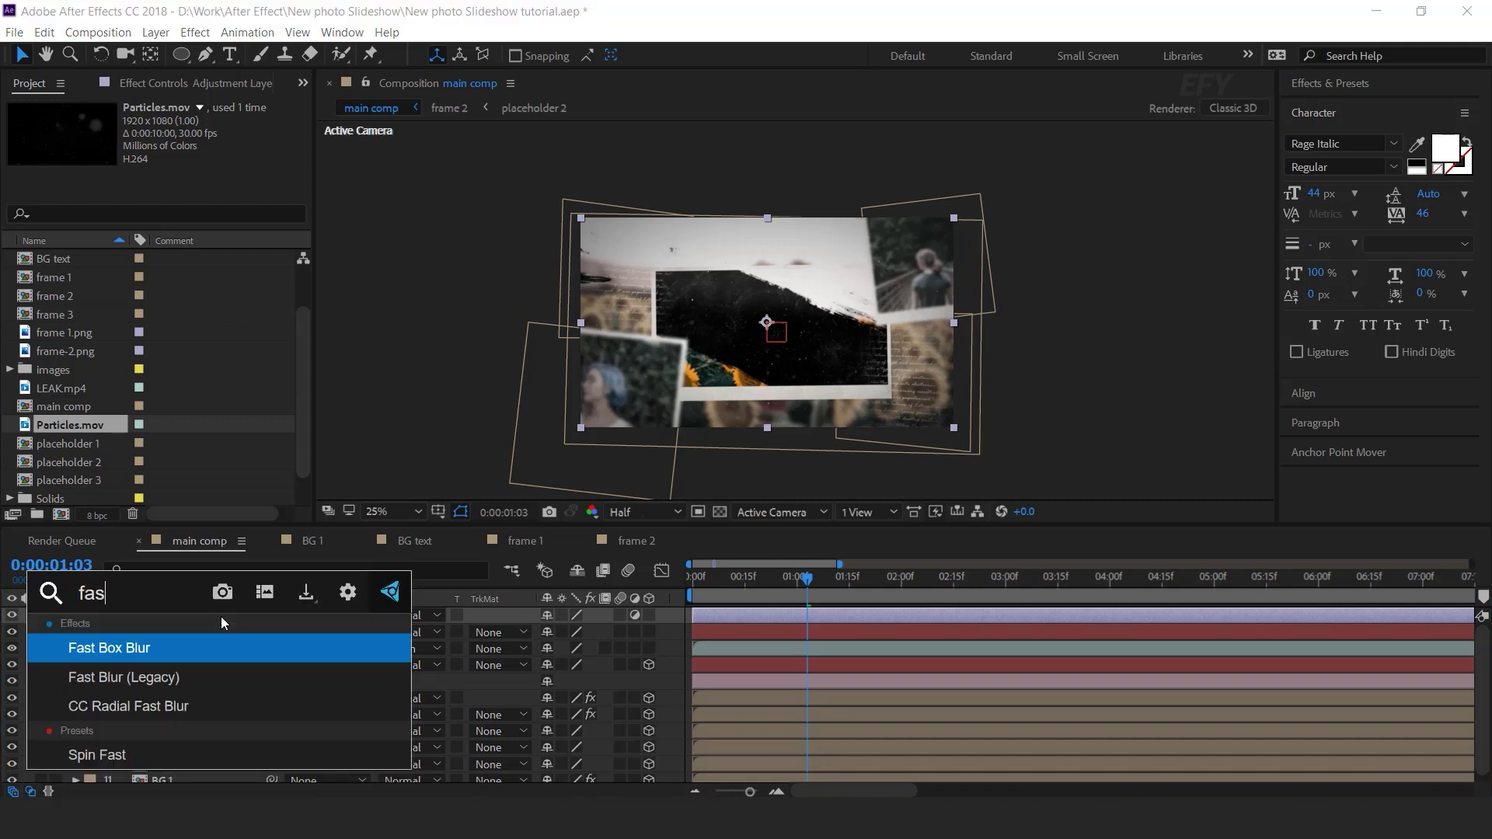
key(Down)
key(Return)
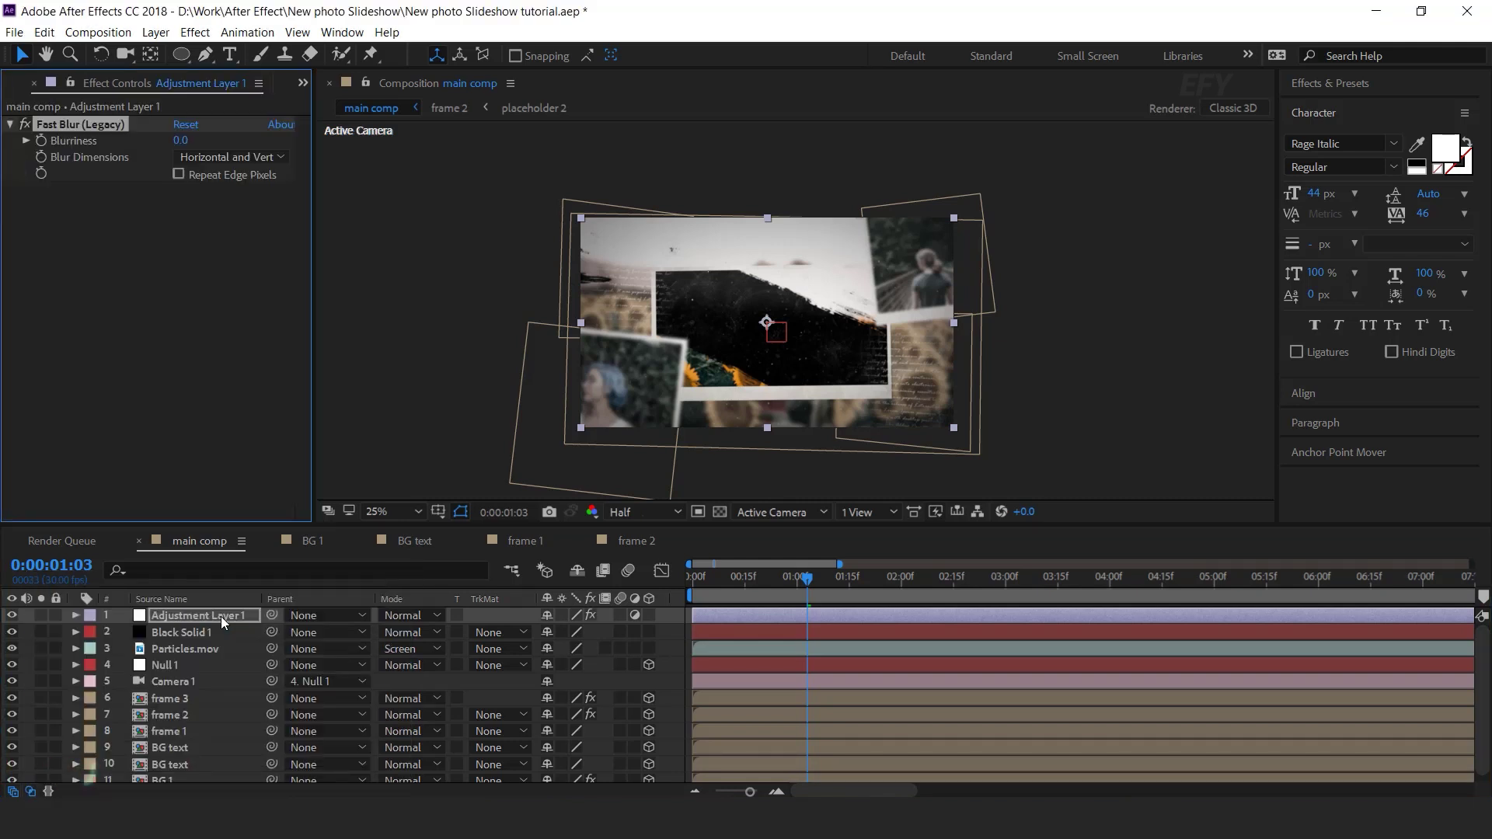
- Keyframe the adjustment layer's Blurriness at 72 at 0:00:00:00, enable Repeat Edge Pixels and reveal the keyframe
drag(806, 585, 510, 584)
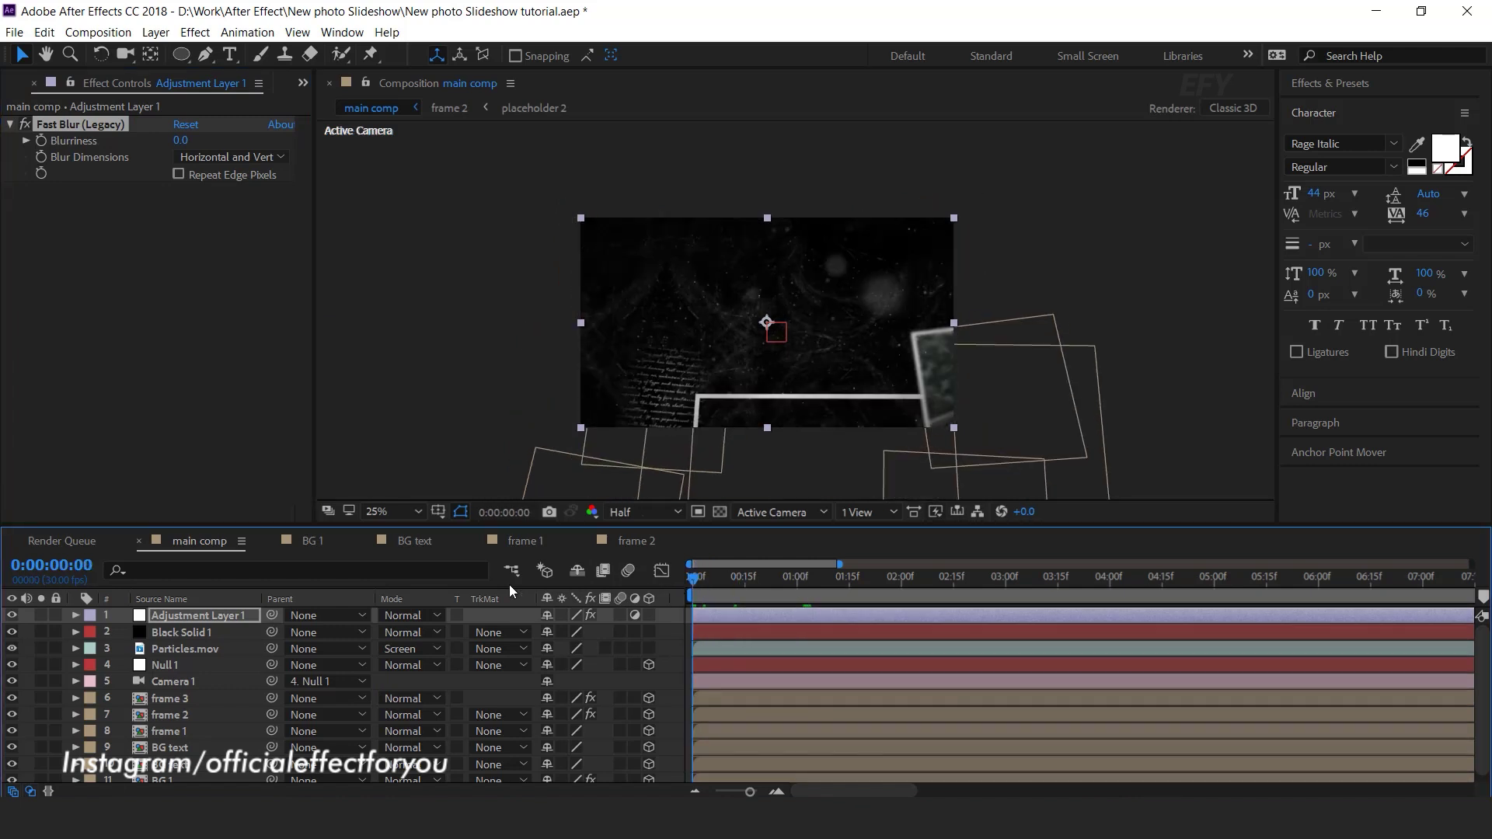
click(42, 141)
mouse_move(182, 142)
mouse_down()
mouse_move(234, 137)
mouse_move(196, 139)
mouse_up()
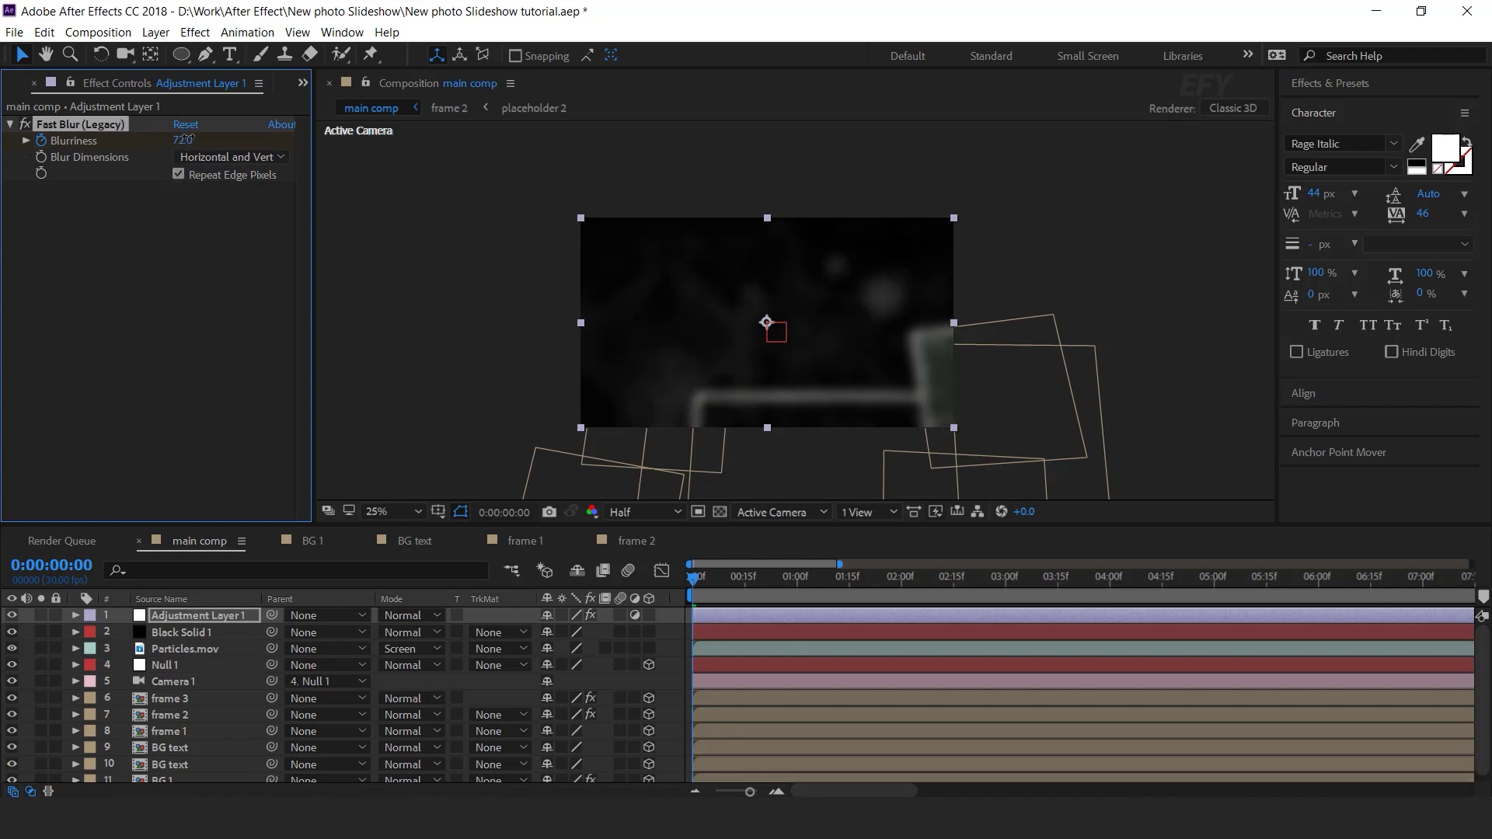
key(u)
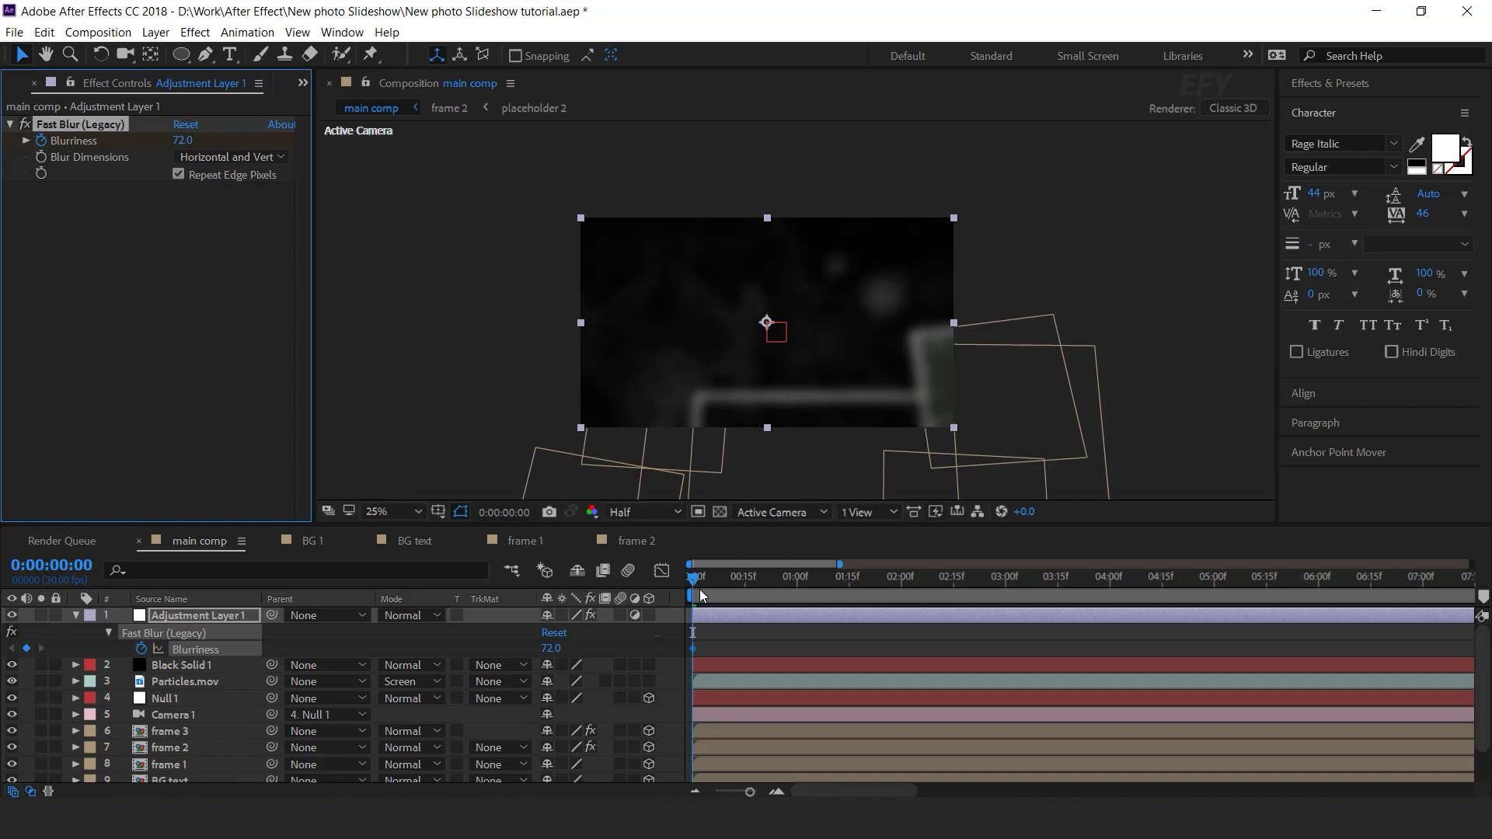
- Keyframe the adjustment layer's Blurriness to 0 shortly before one second and preview the opening blur from the start
mouse_move(698, 579)
mouse_down()
mouse_move(793, 575)
mouse_move(678, 585)
mouse_up()
click(186, 141)
key(Return)
key(space)
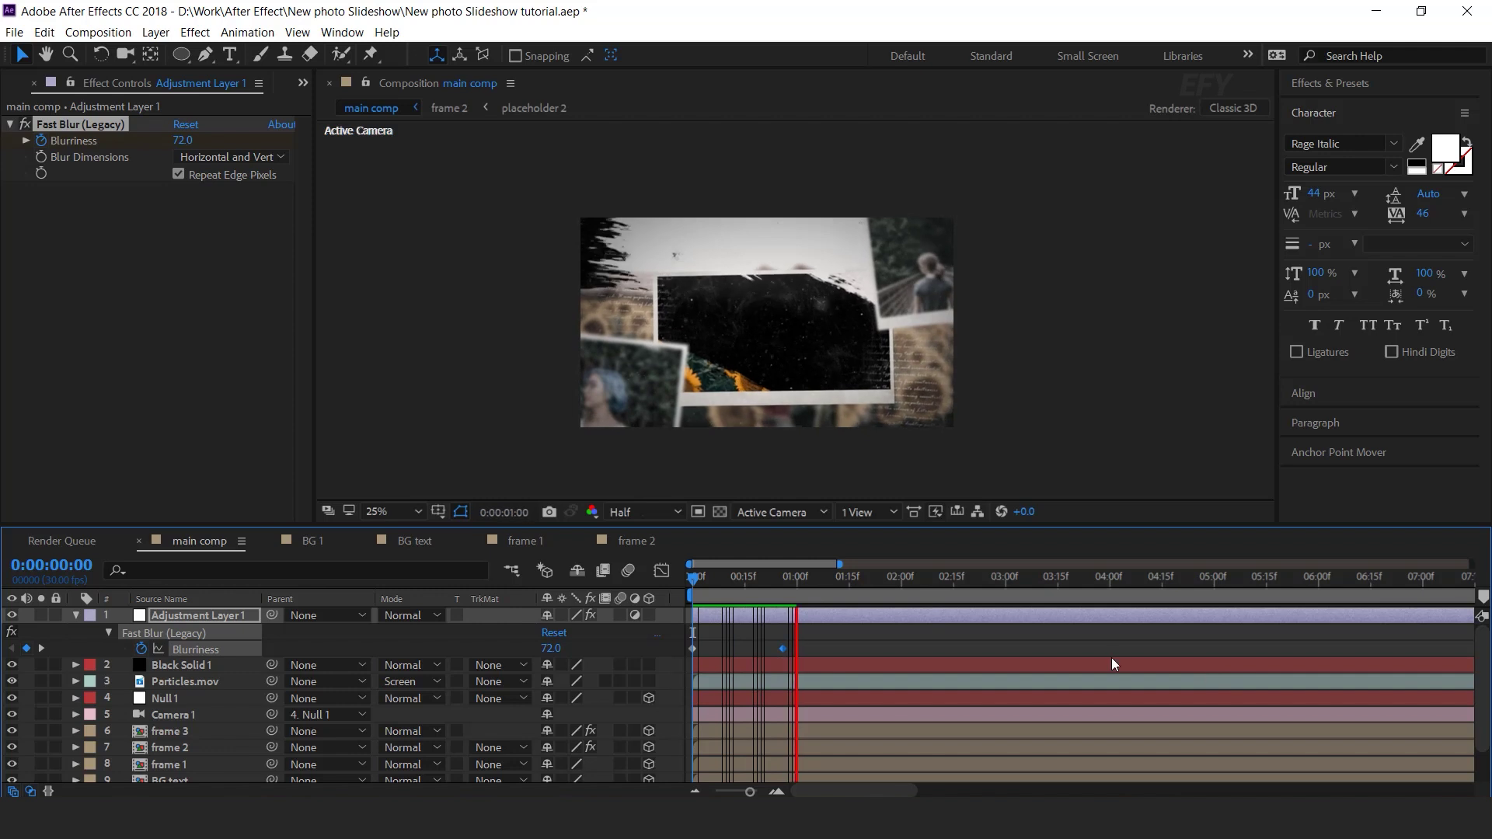
key(minus)
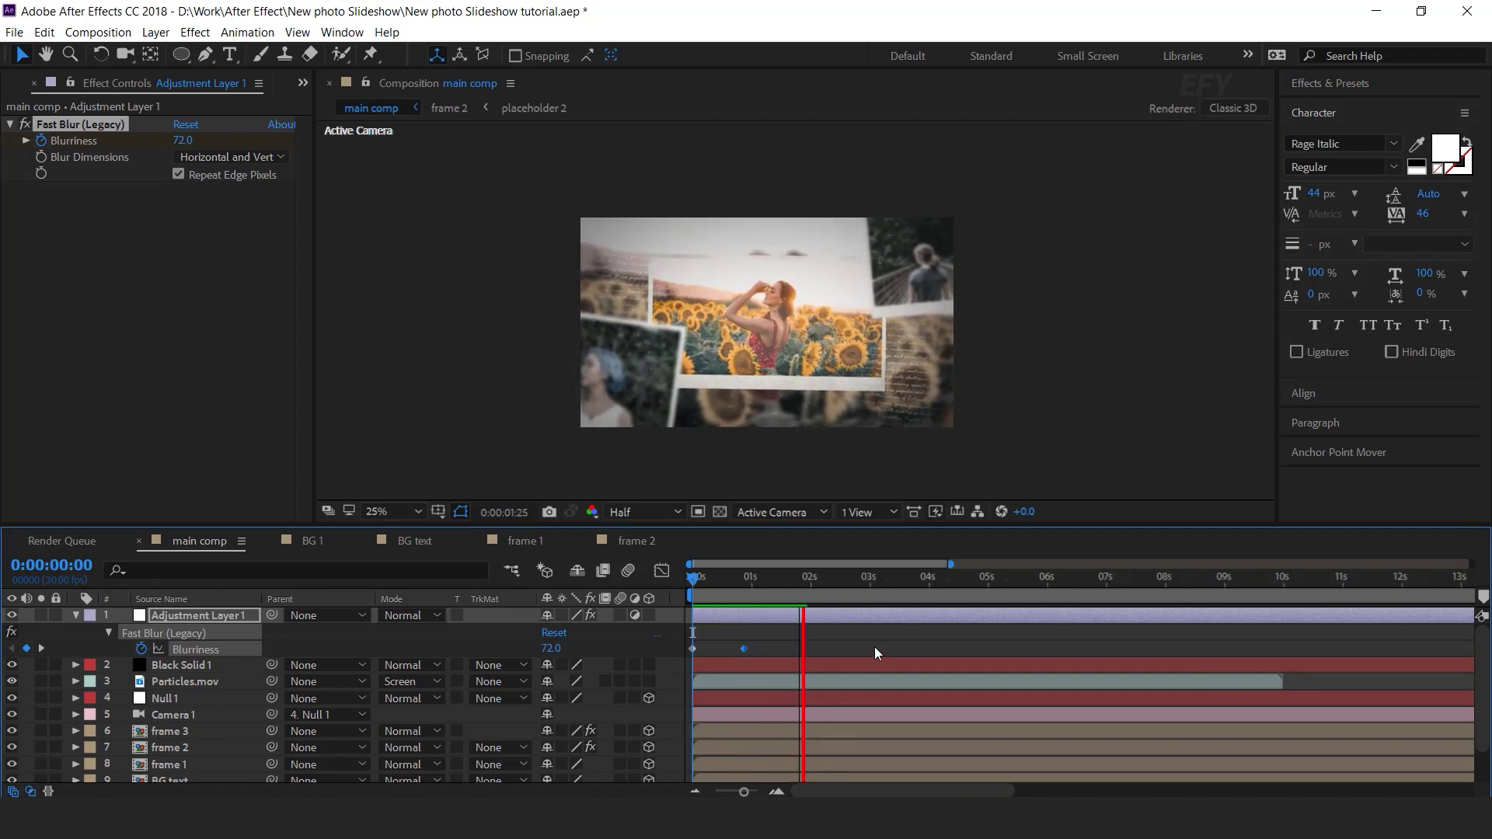
- Keyframe Blurriness at 0 at 0:00:03:07 and 70 at 0:00:04:01, preview the blur transition and collapse the adjustment layer
click(884, 585)
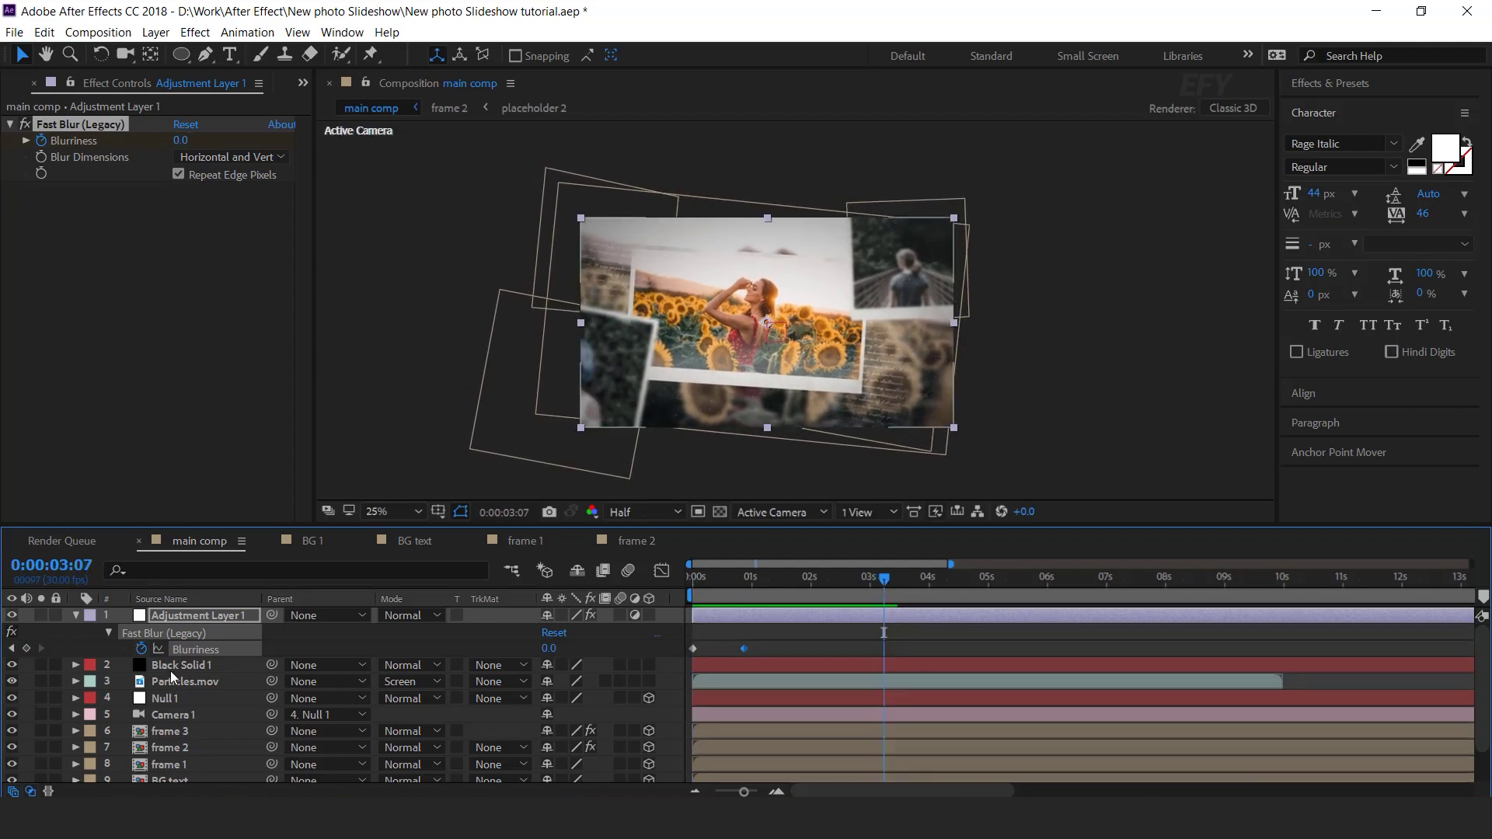
drag(884, 584, 933, 583)
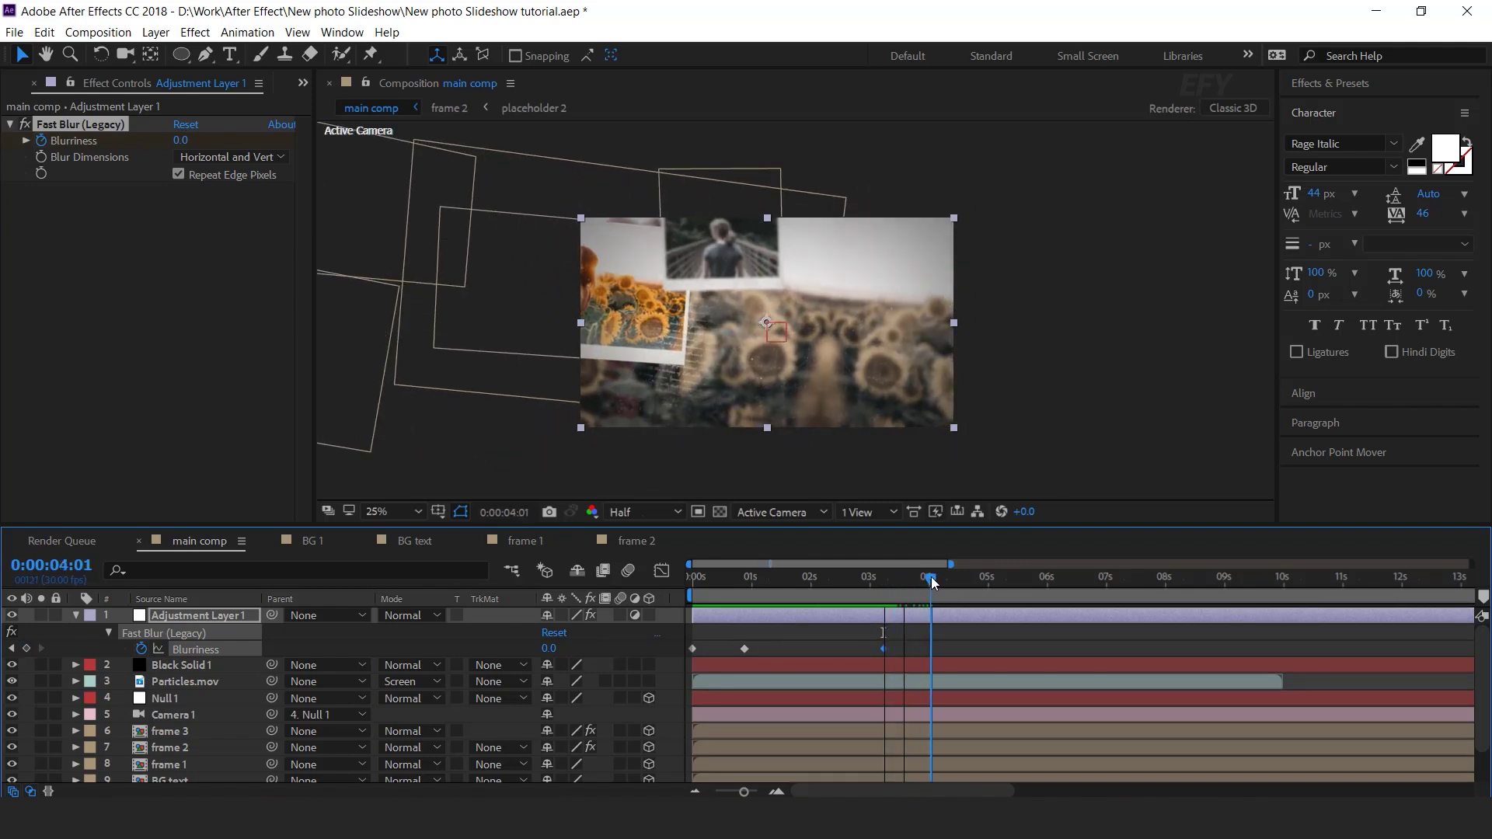
click(182, 141)
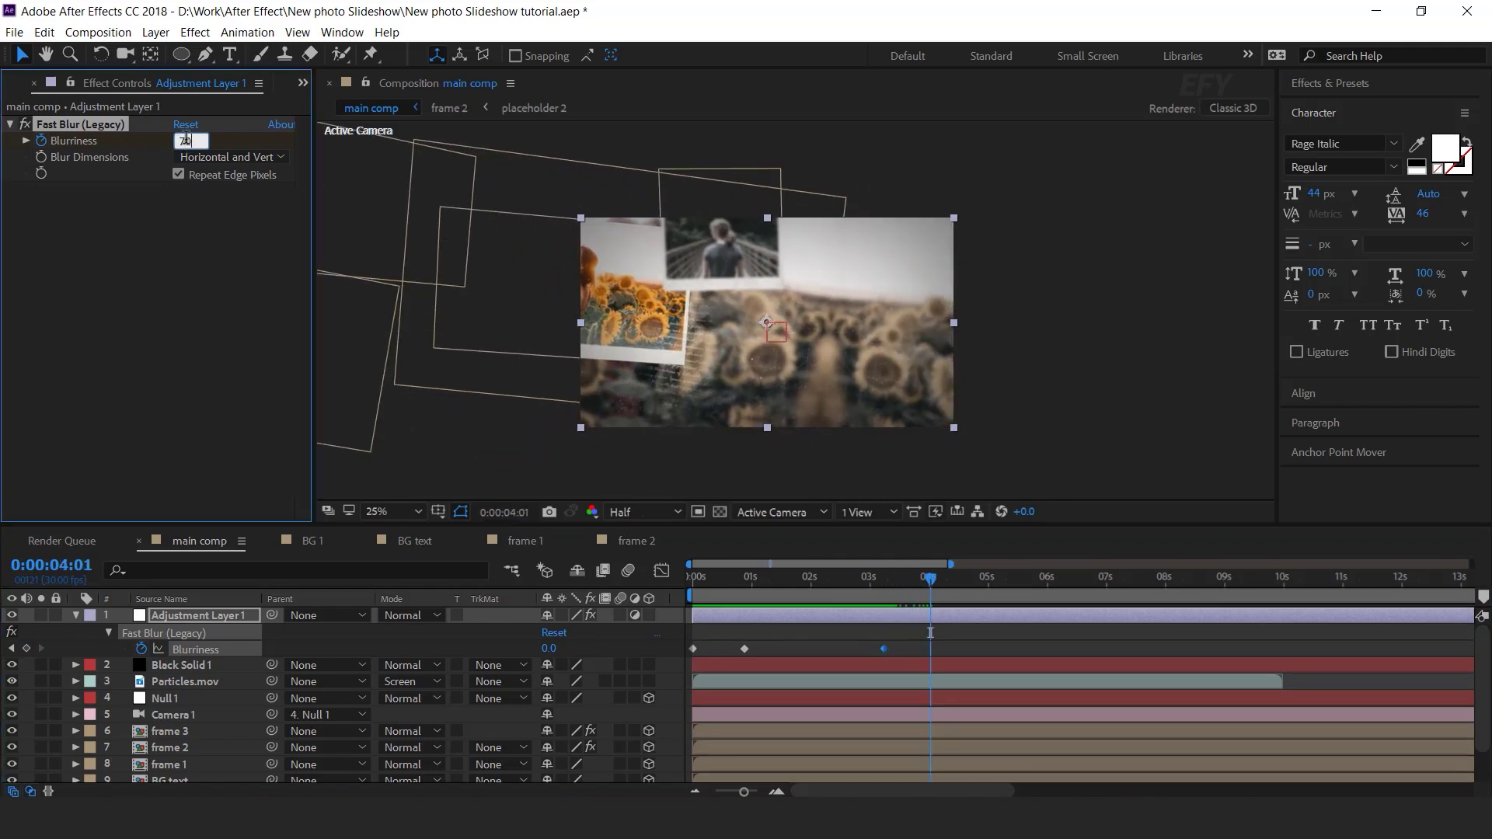
text(70)
key(Return)
key(space)
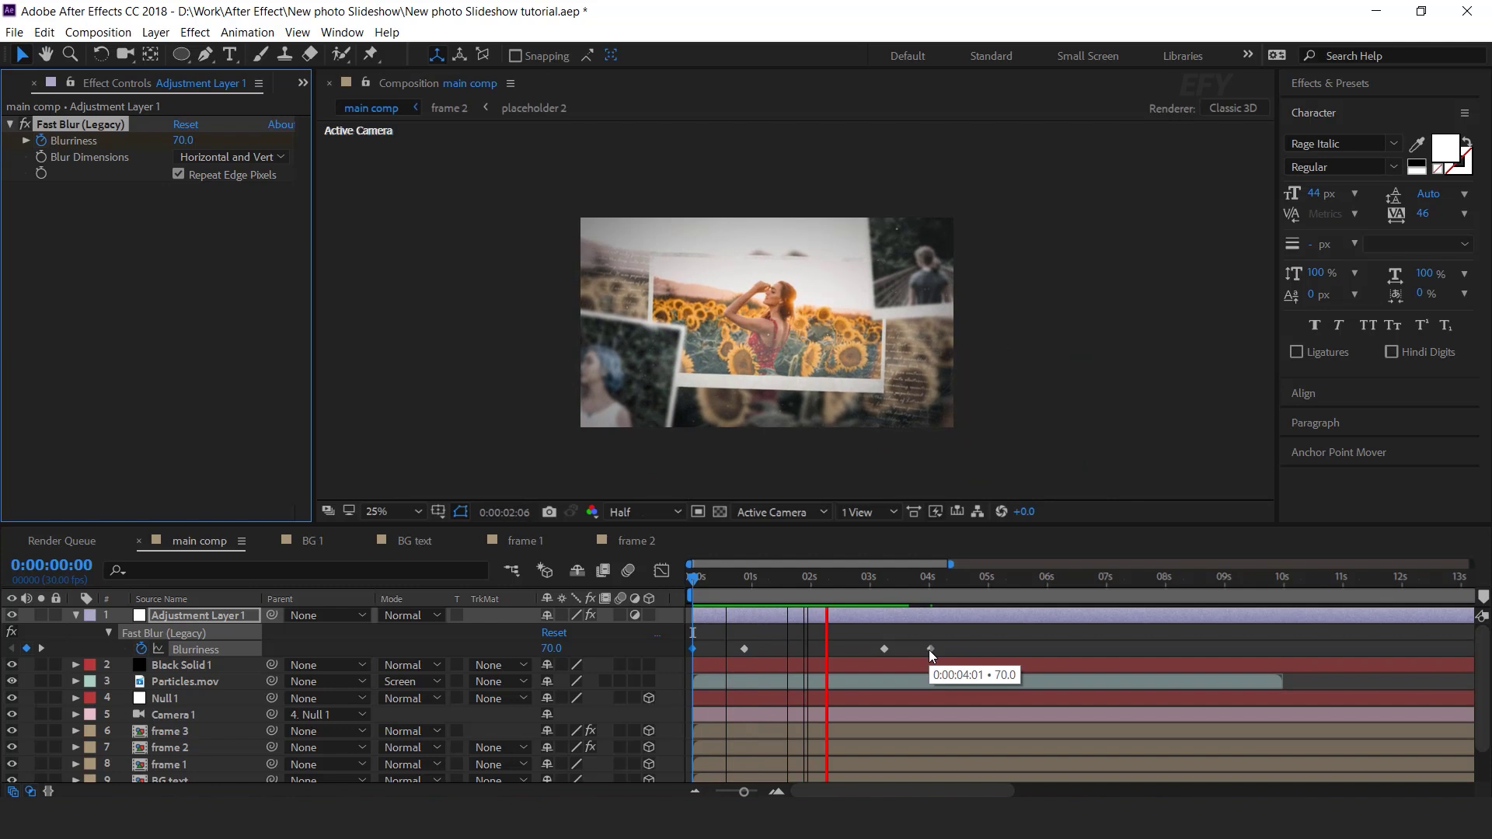
click(918, 579)
click(75, 616)
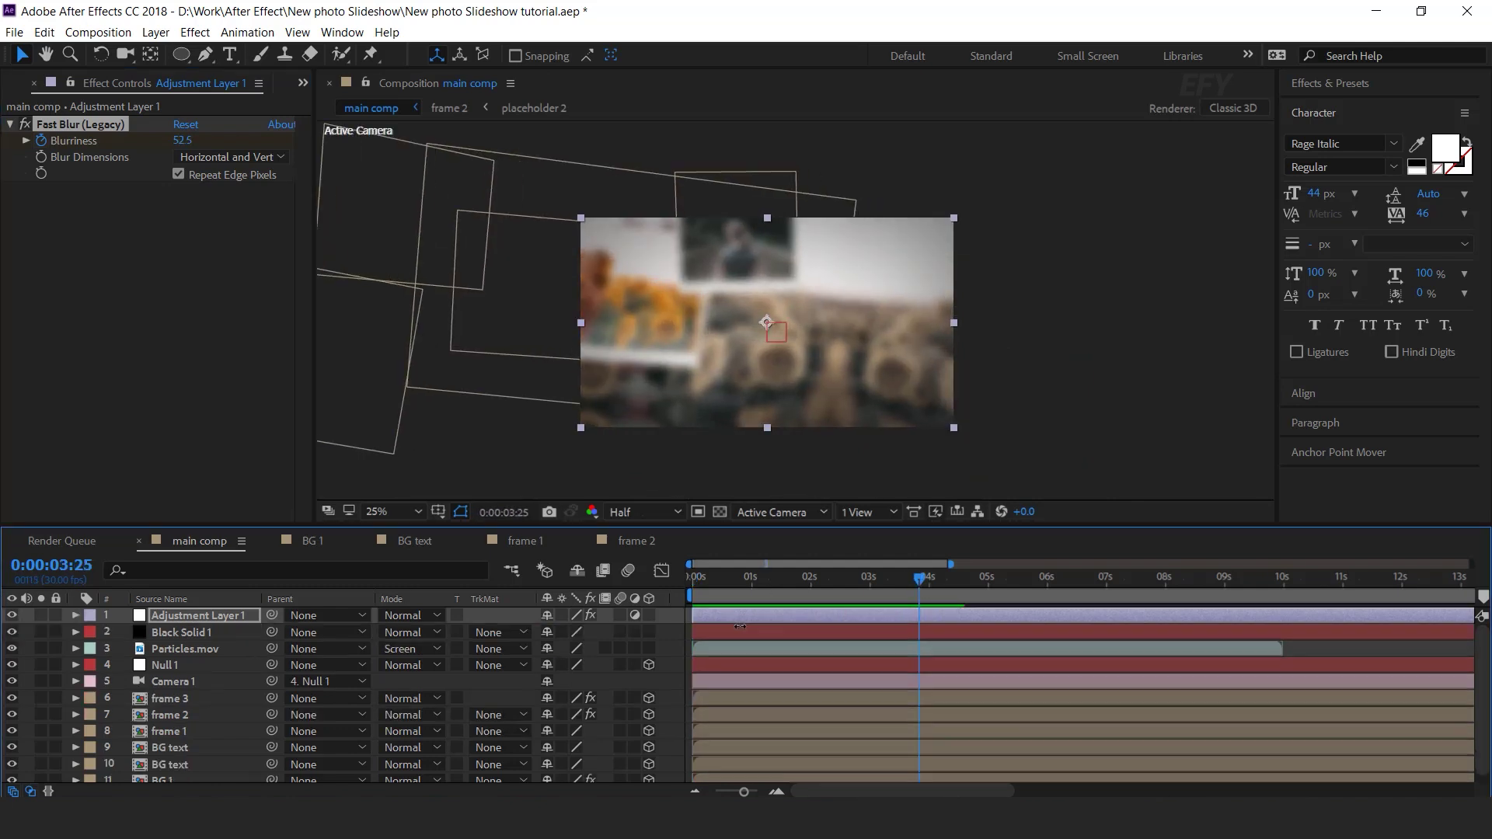
- Create a second adjustment layer on top of the main comp and apply the Curves effect to it
click(820, 578)
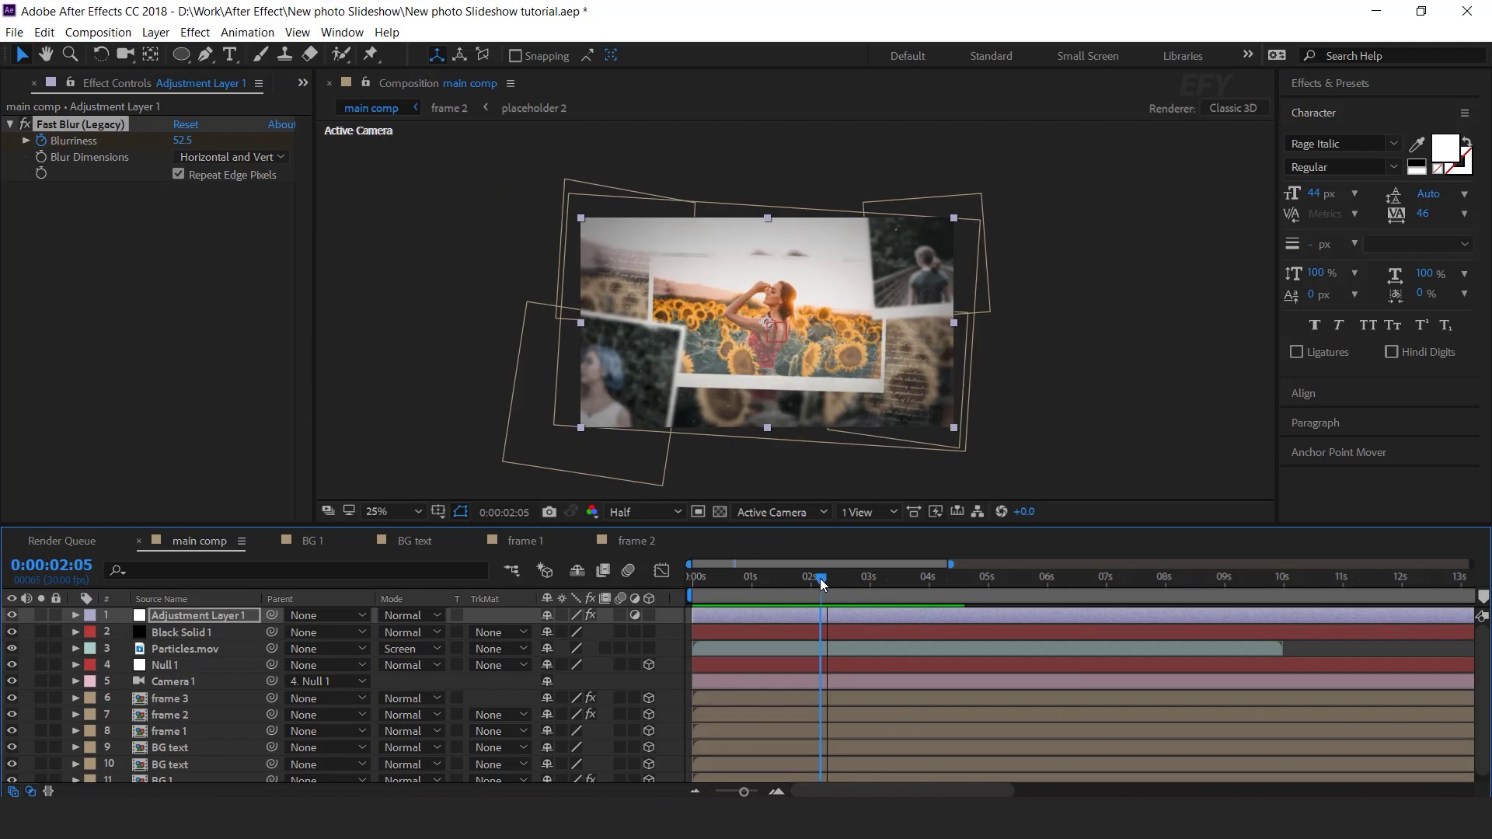
right_click(670, 620)
mouse_move(738, 440)
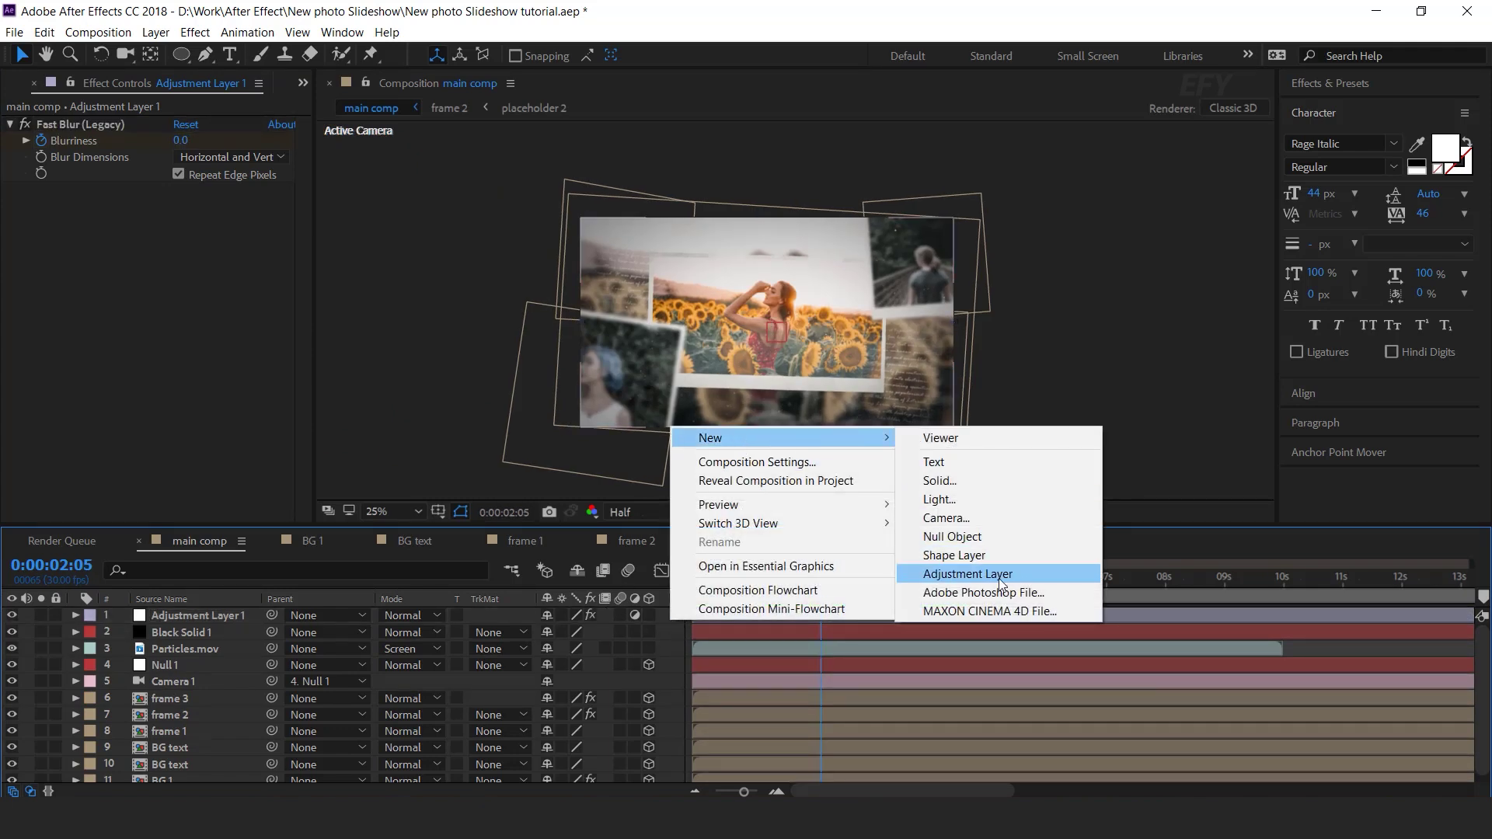
click(981, 575)
key(ctrl+space)
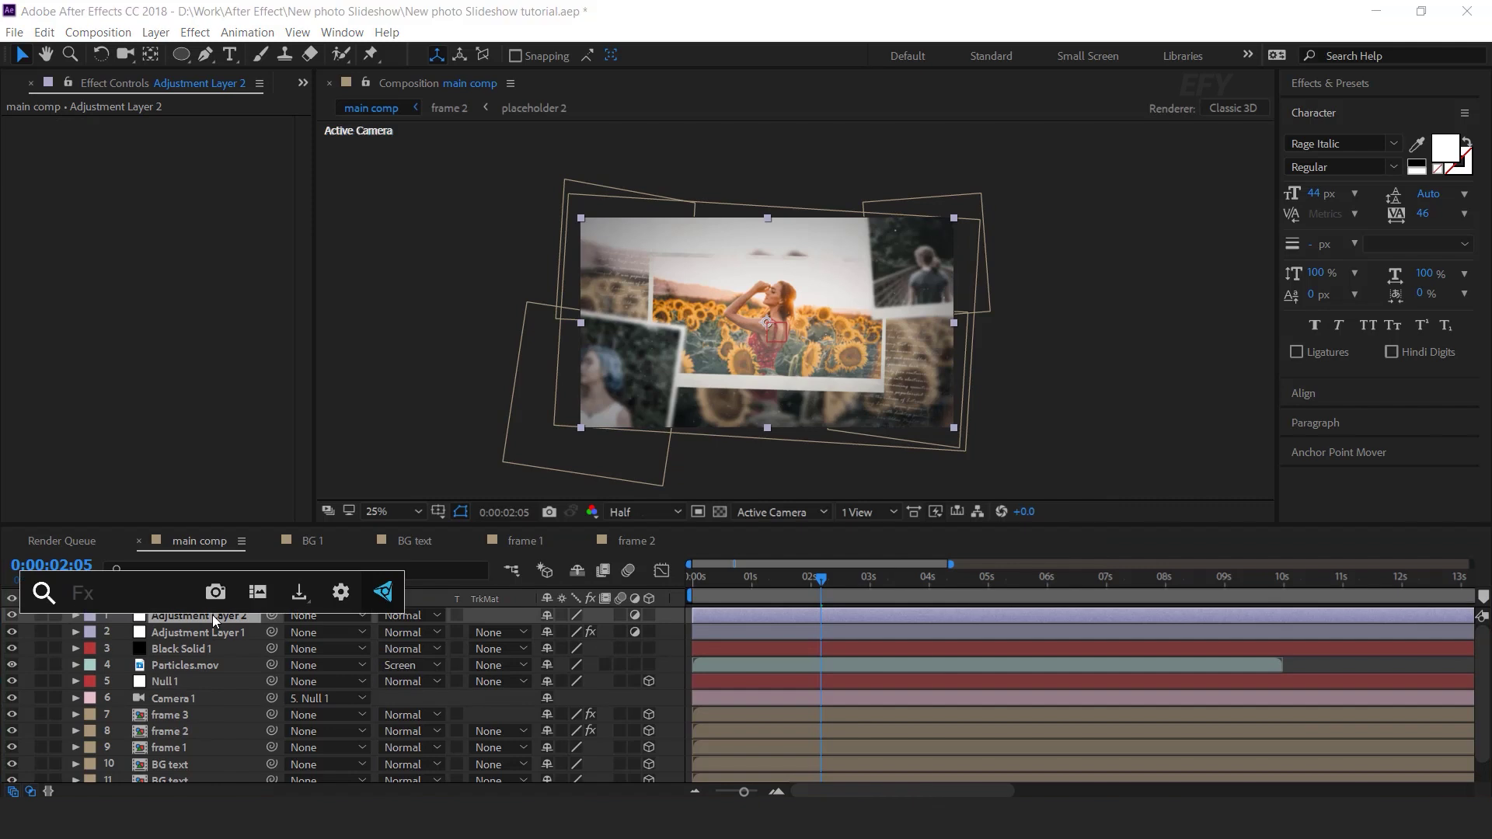
text(cur)
key(Return)
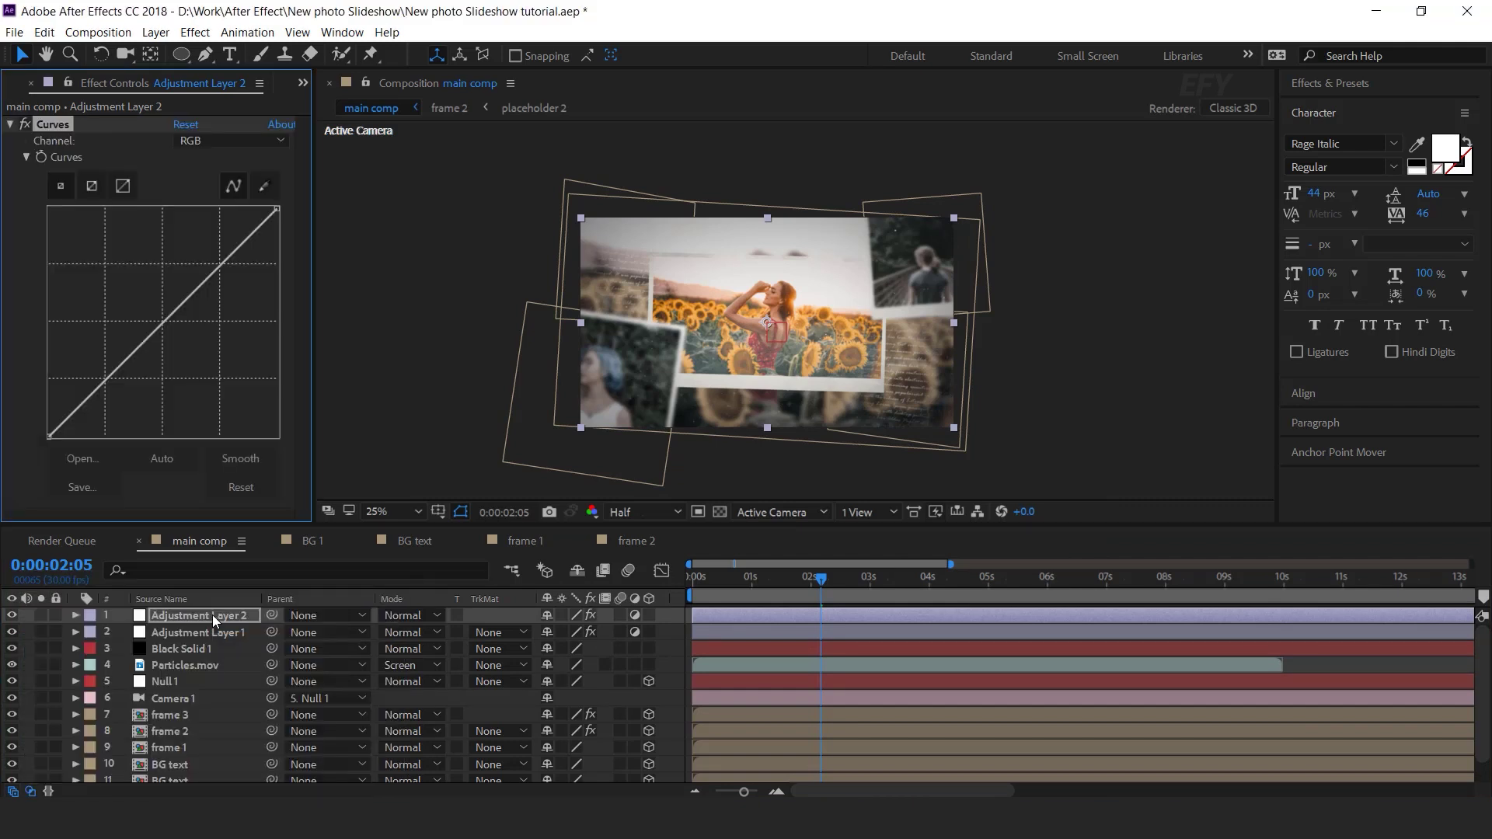
- Shape the new adjustment layer's RGB curve into a gentle S, lowering the shadows and raising the highlights for more contrast
drag(103, 385, 109, 390)
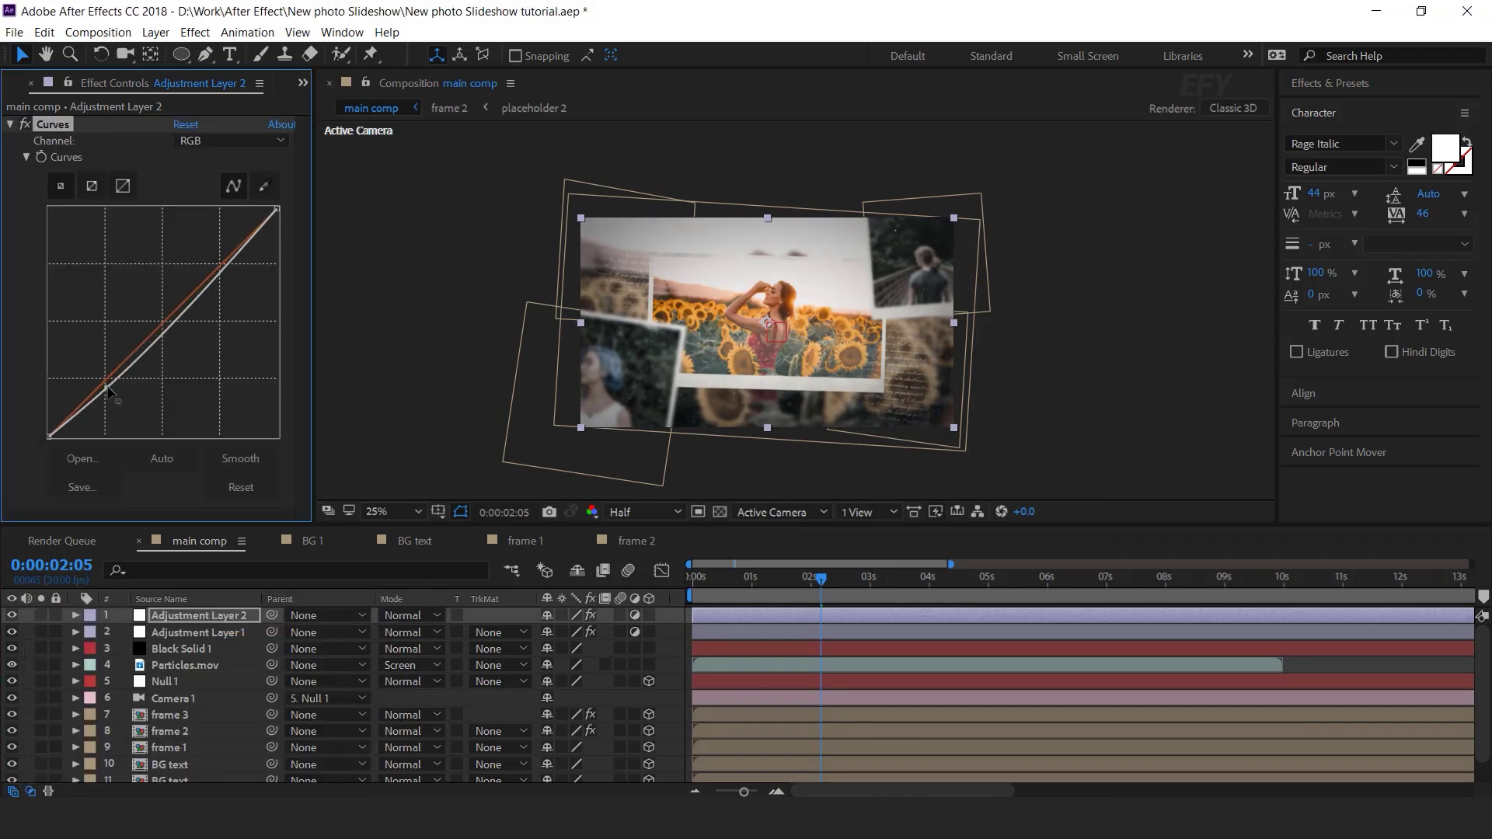
drag(229, 259, 221, 251)
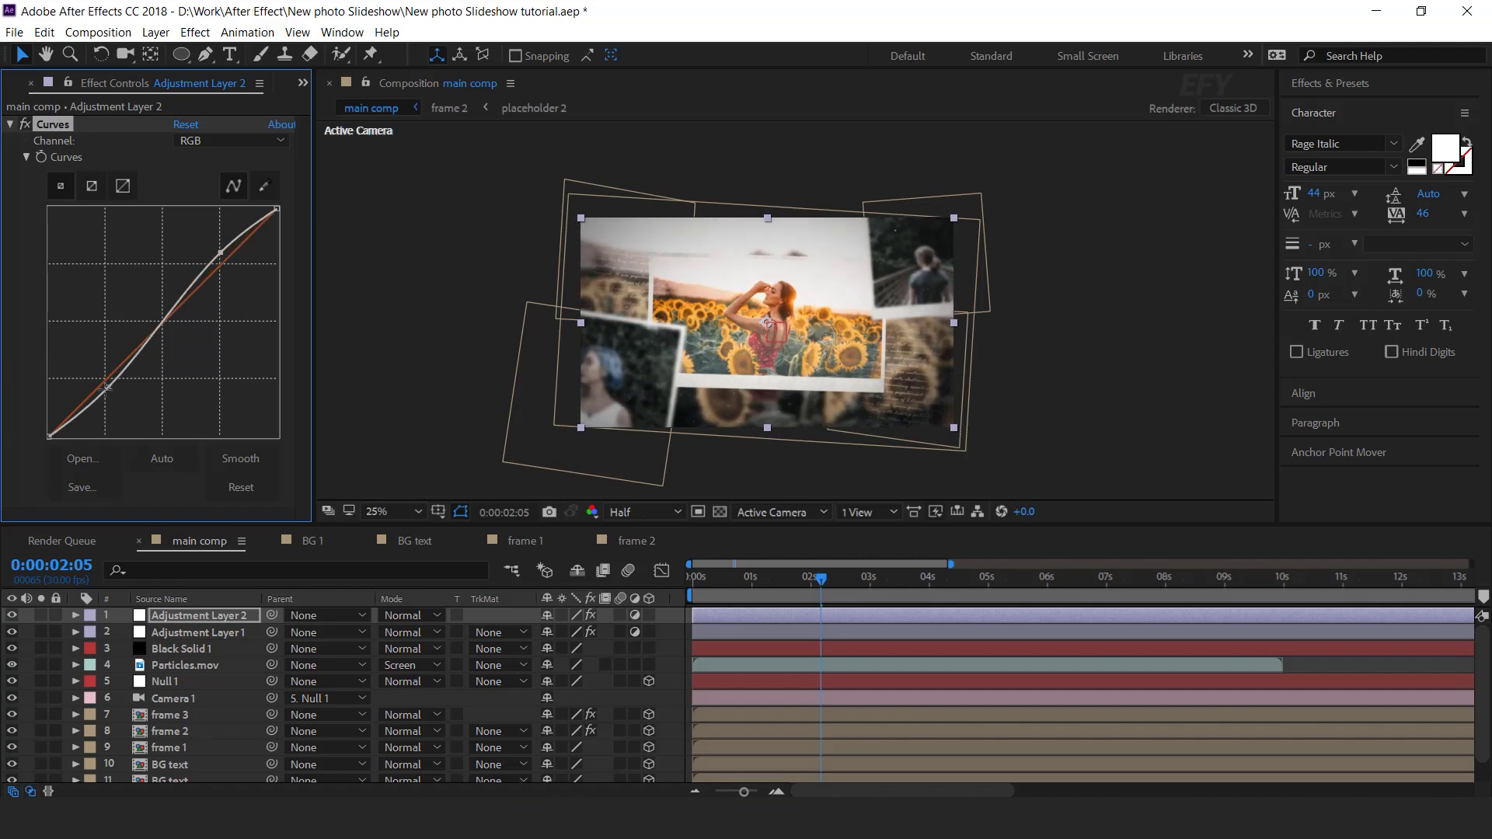
drag(749, 578, 819, 582)
drag(222, 252, 216, 247)
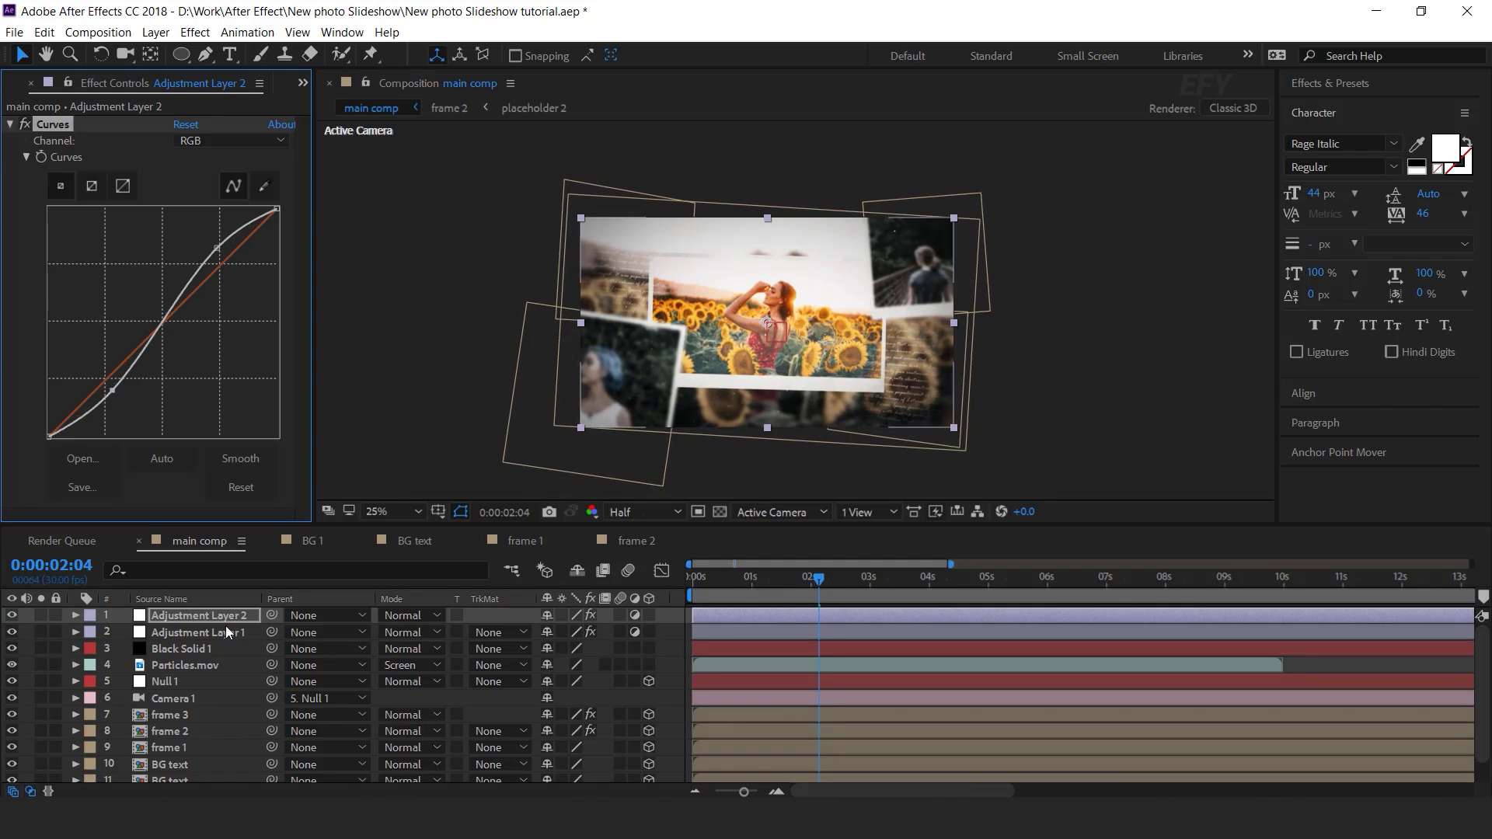
- Add the Sharpen effect to the top adjustment layer and check the central sunflower photo up close between one and three seconds
click(208, 614)
key(ctrl+space)
text(shar)
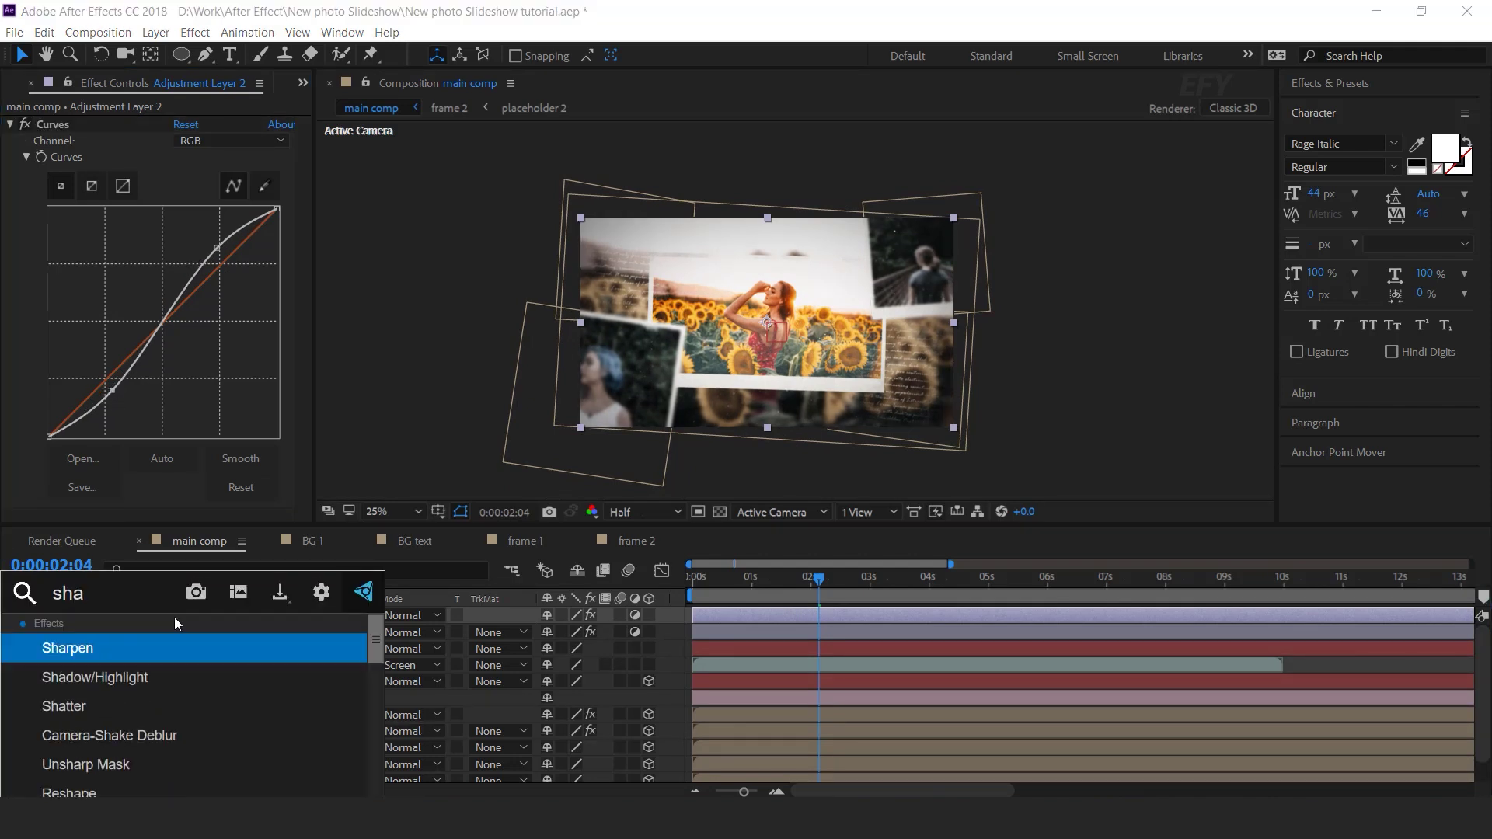
key(Return)
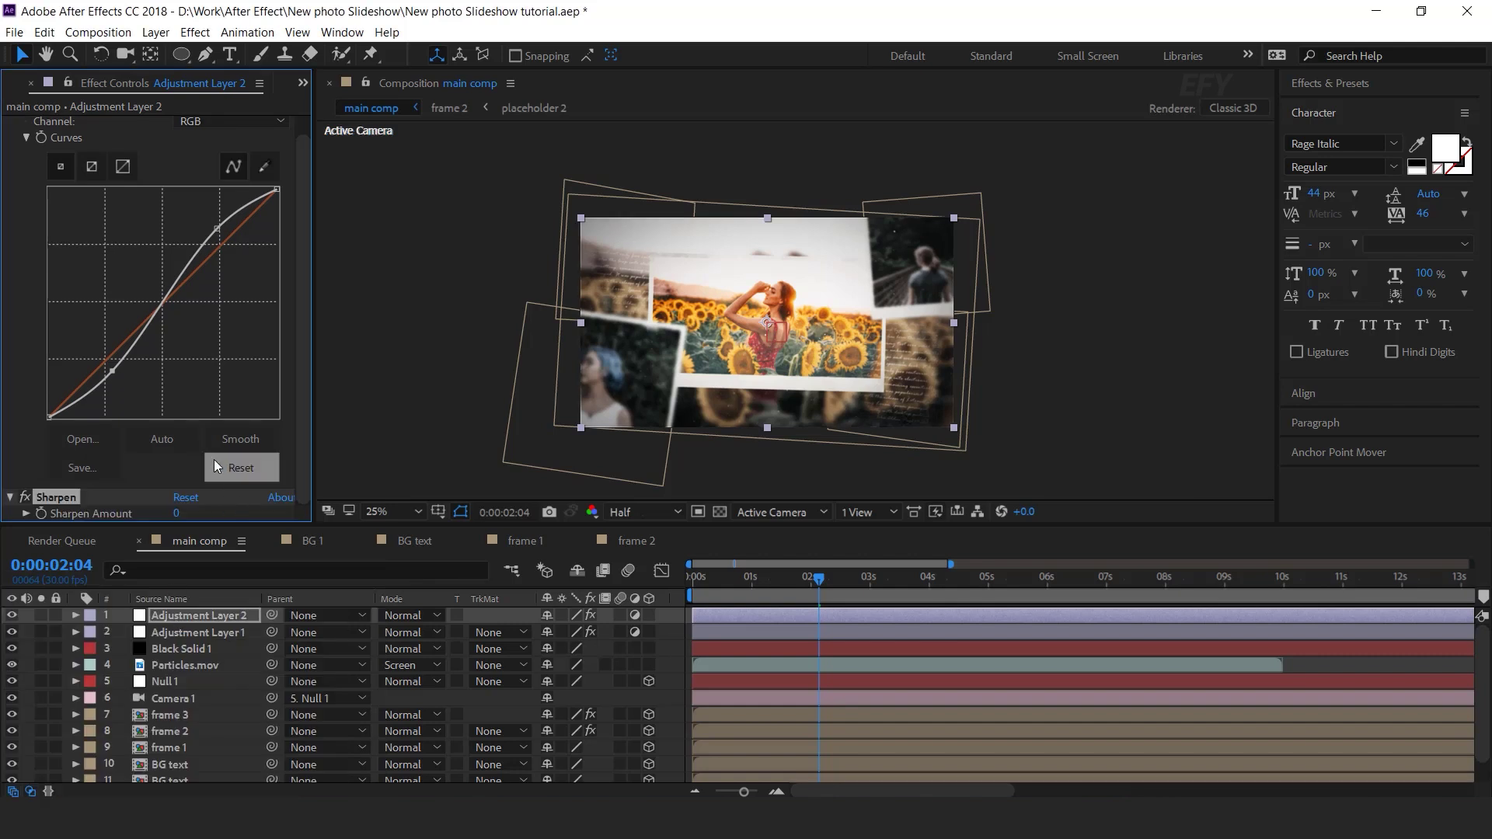
scroll(785, 319, up, 2)
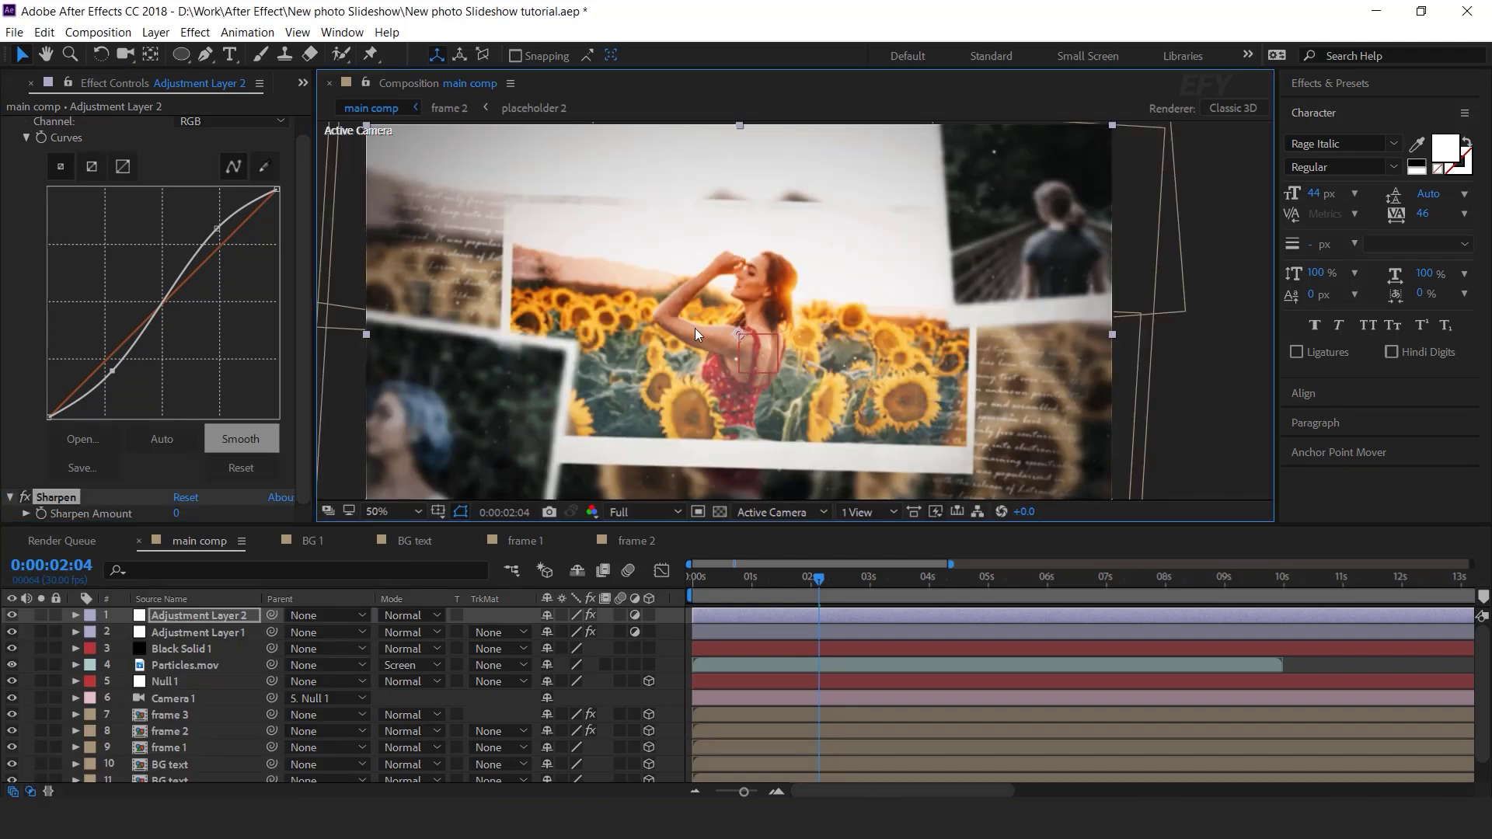
scroll(695, 327, up, 2)
click(768, 584)
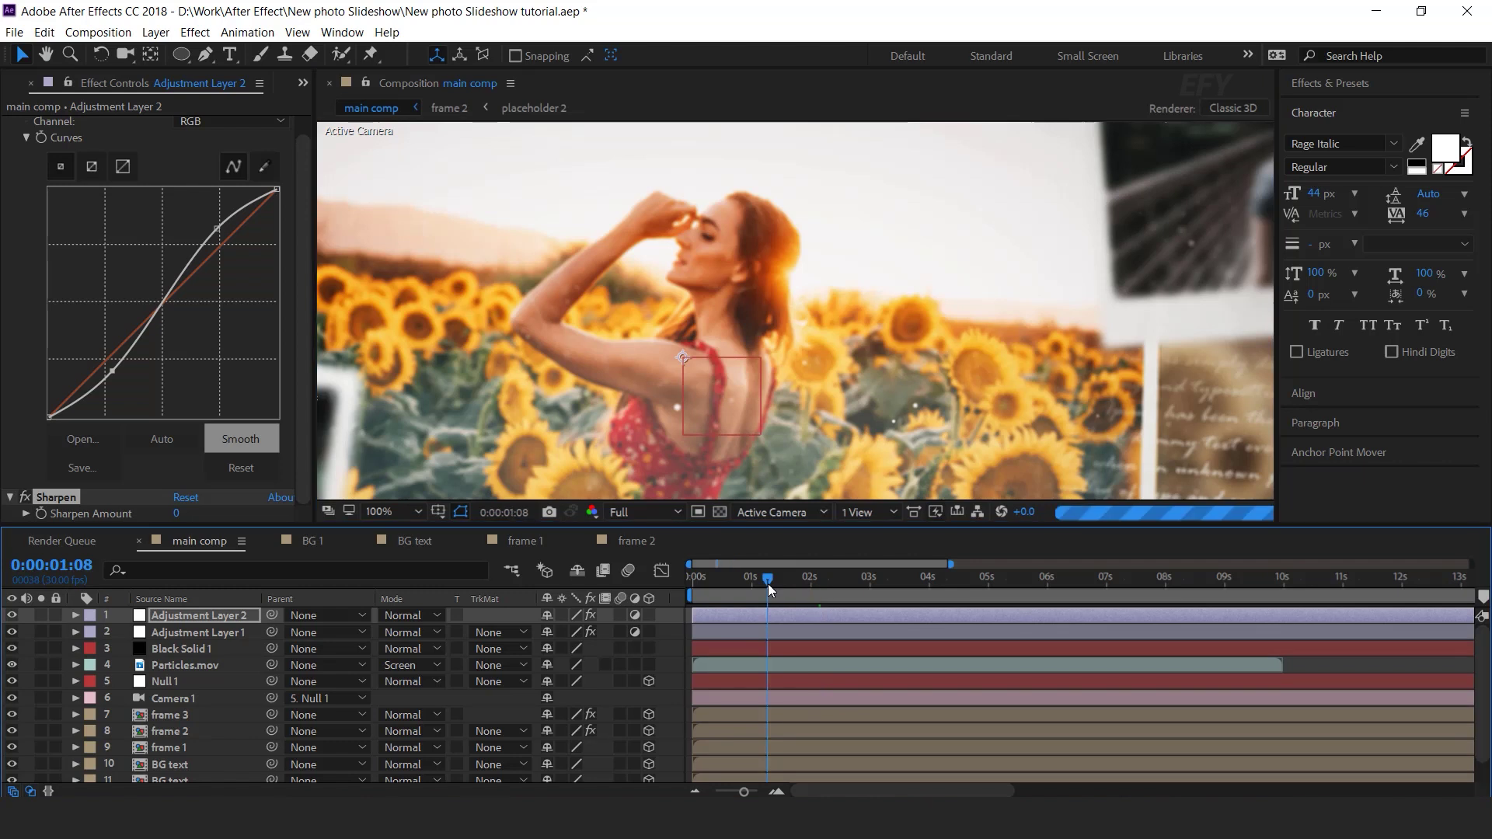
click(826, 584)
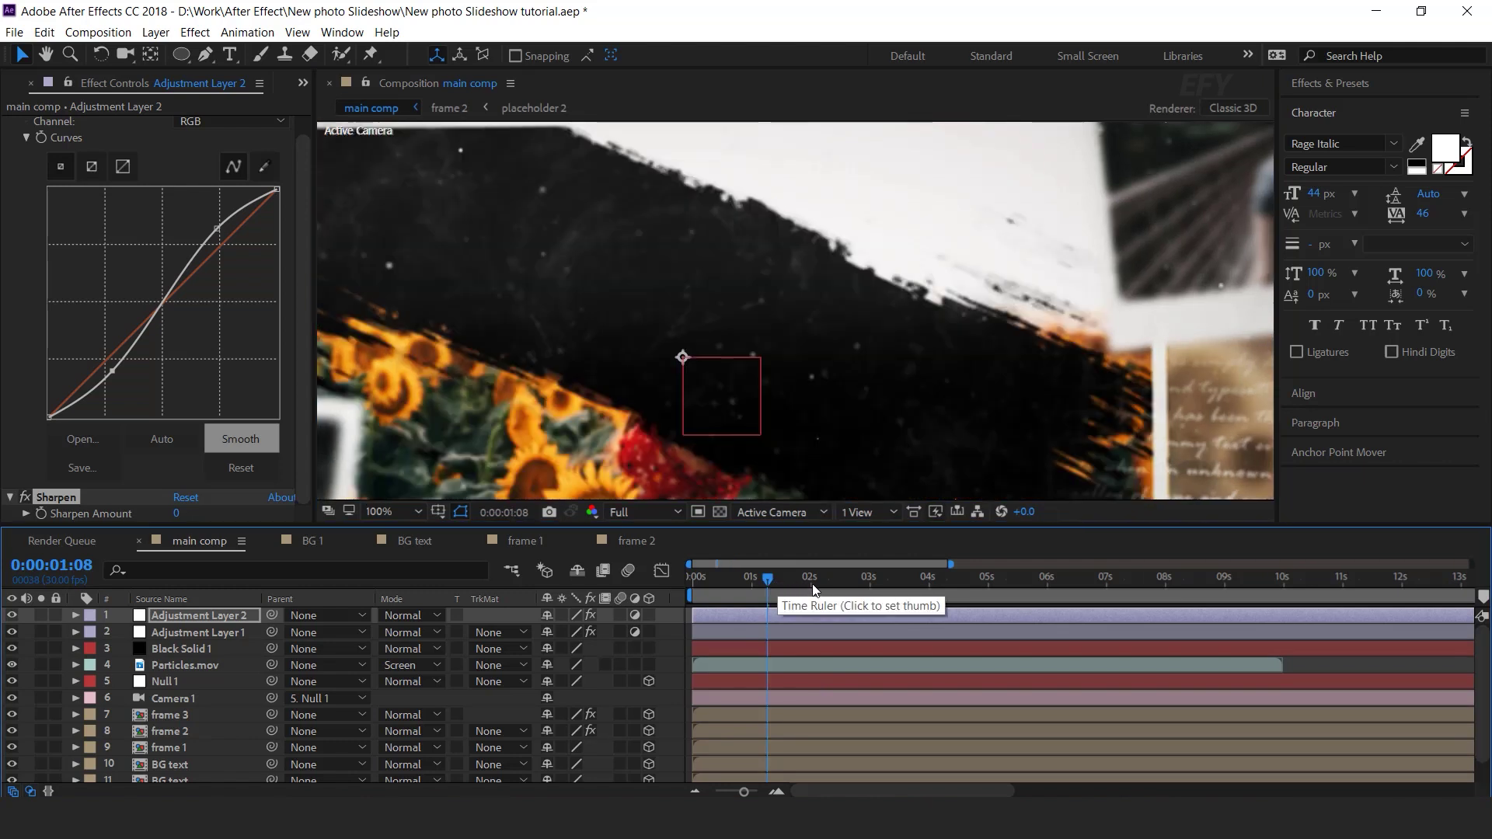
mouse_move(832, 578)
mouse_down()
mouse_move(855, 581)
mouse_move(836, 584)
mouse_up()
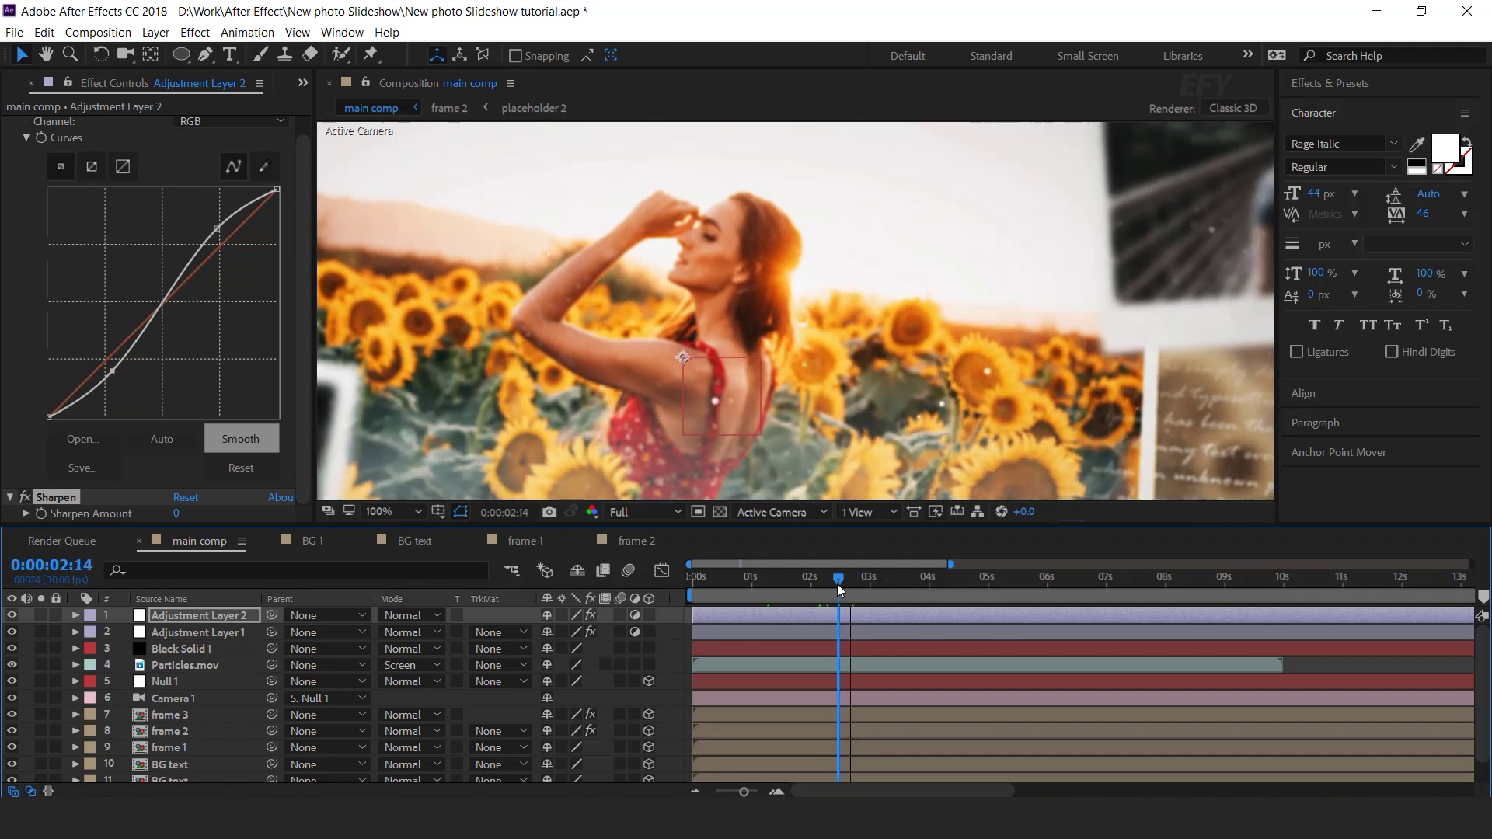
- Set Camera 1's Focus Distance to 3247.1 pixels to focus on the sunflower photo, and collapse the camera layer
click(173, 697)
click(75, 697)
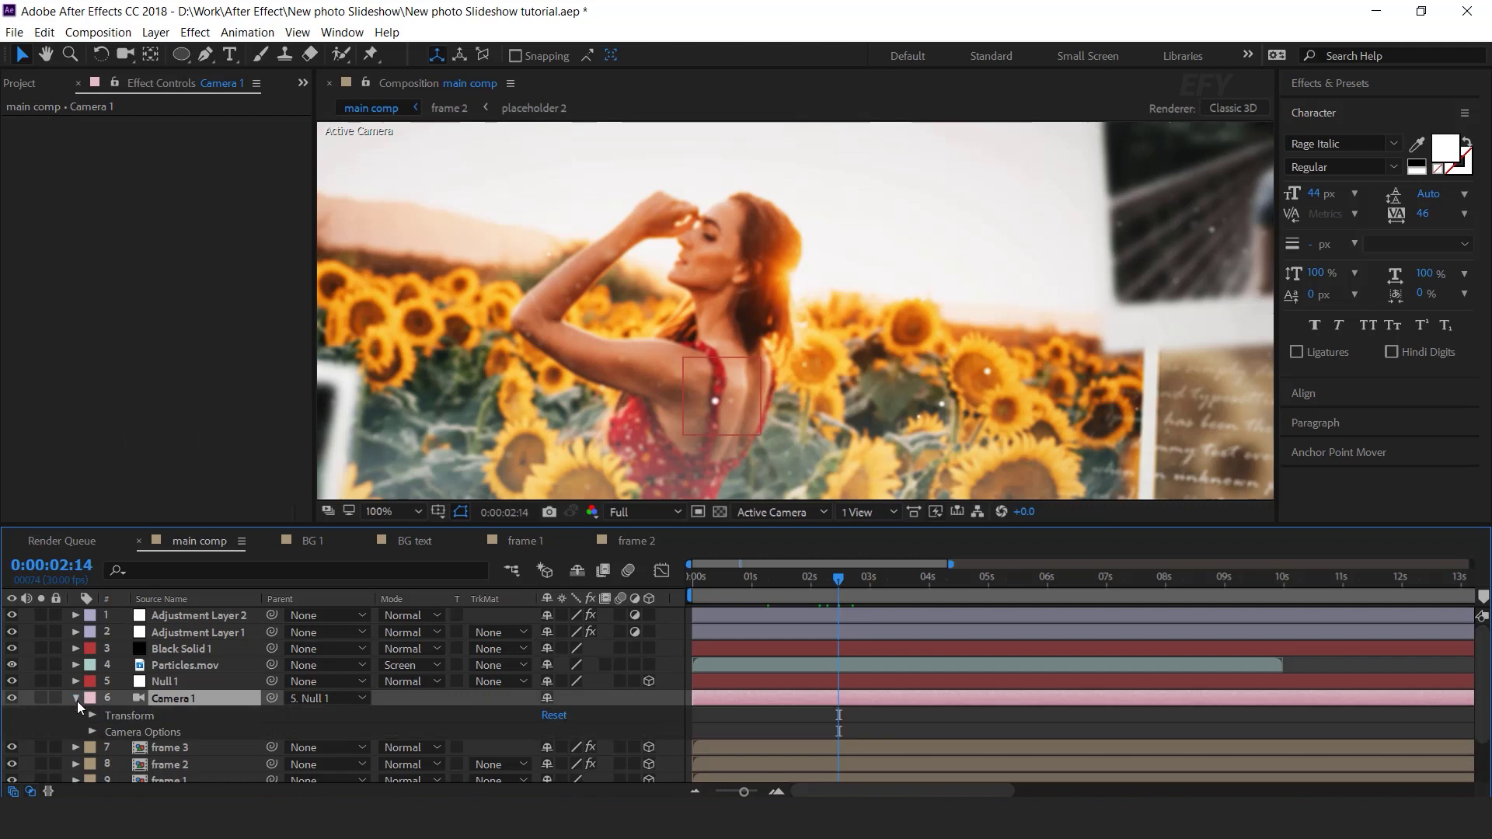
click(93, 730)
scroll(95, 730, down, 3)
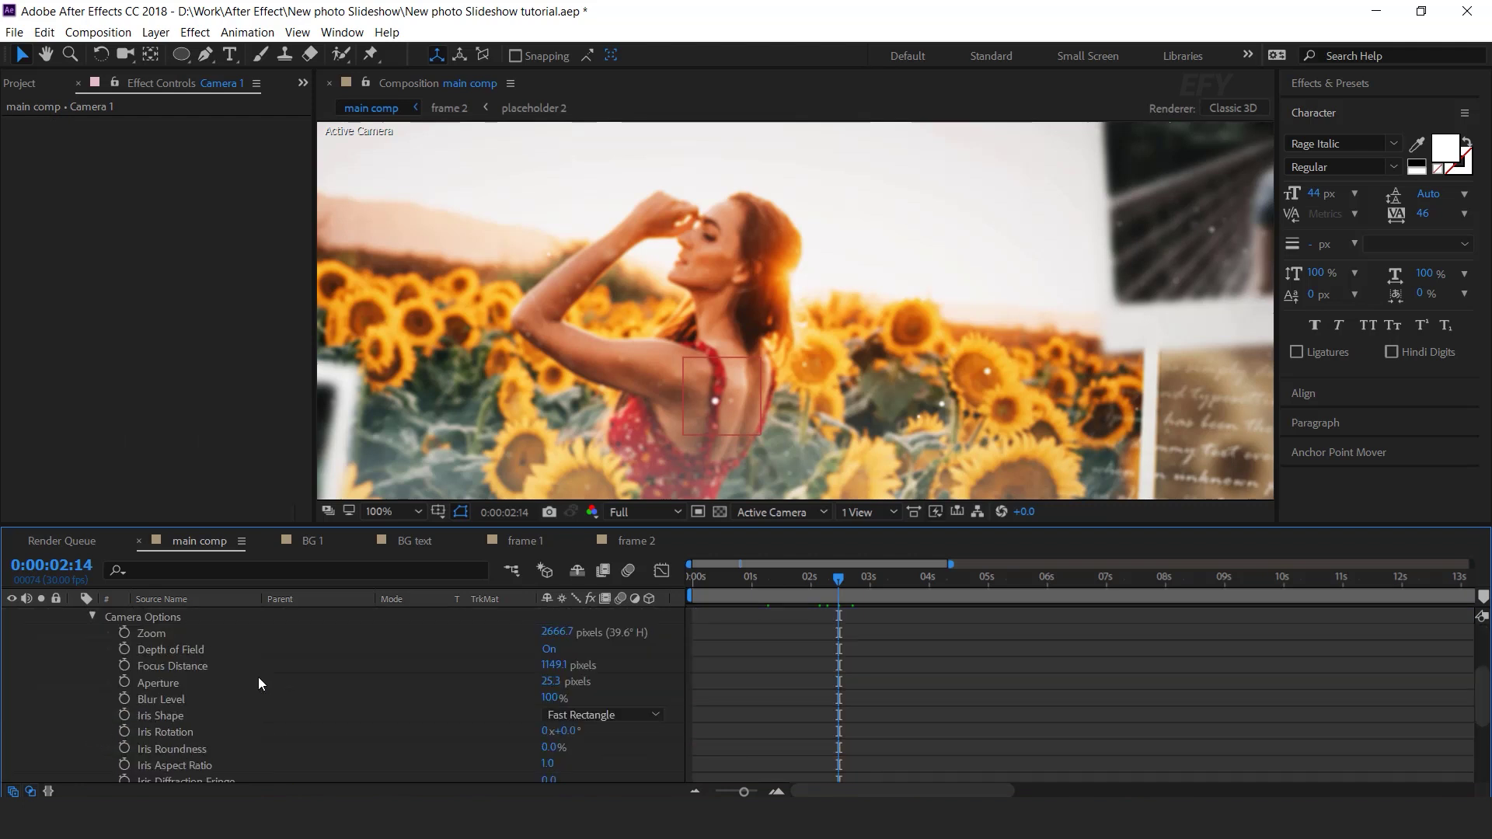
drag(551, 670, 1156, 649)
drag(616, 552, 1184, 668)
scroll(612, 402, down, 1)
scroll(590, 388, up, 1)
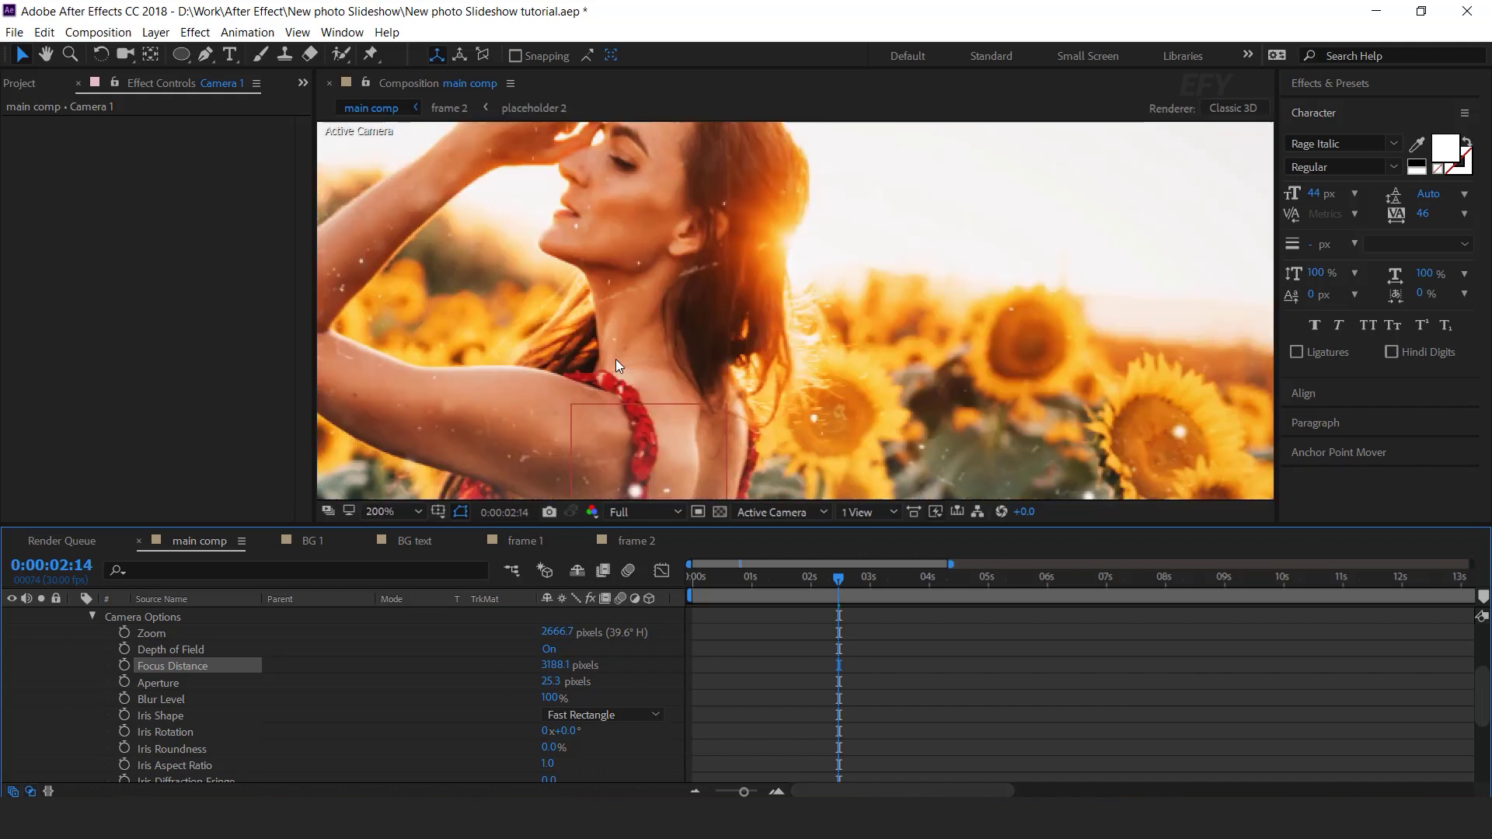
drag(544, 665, 588, 670)
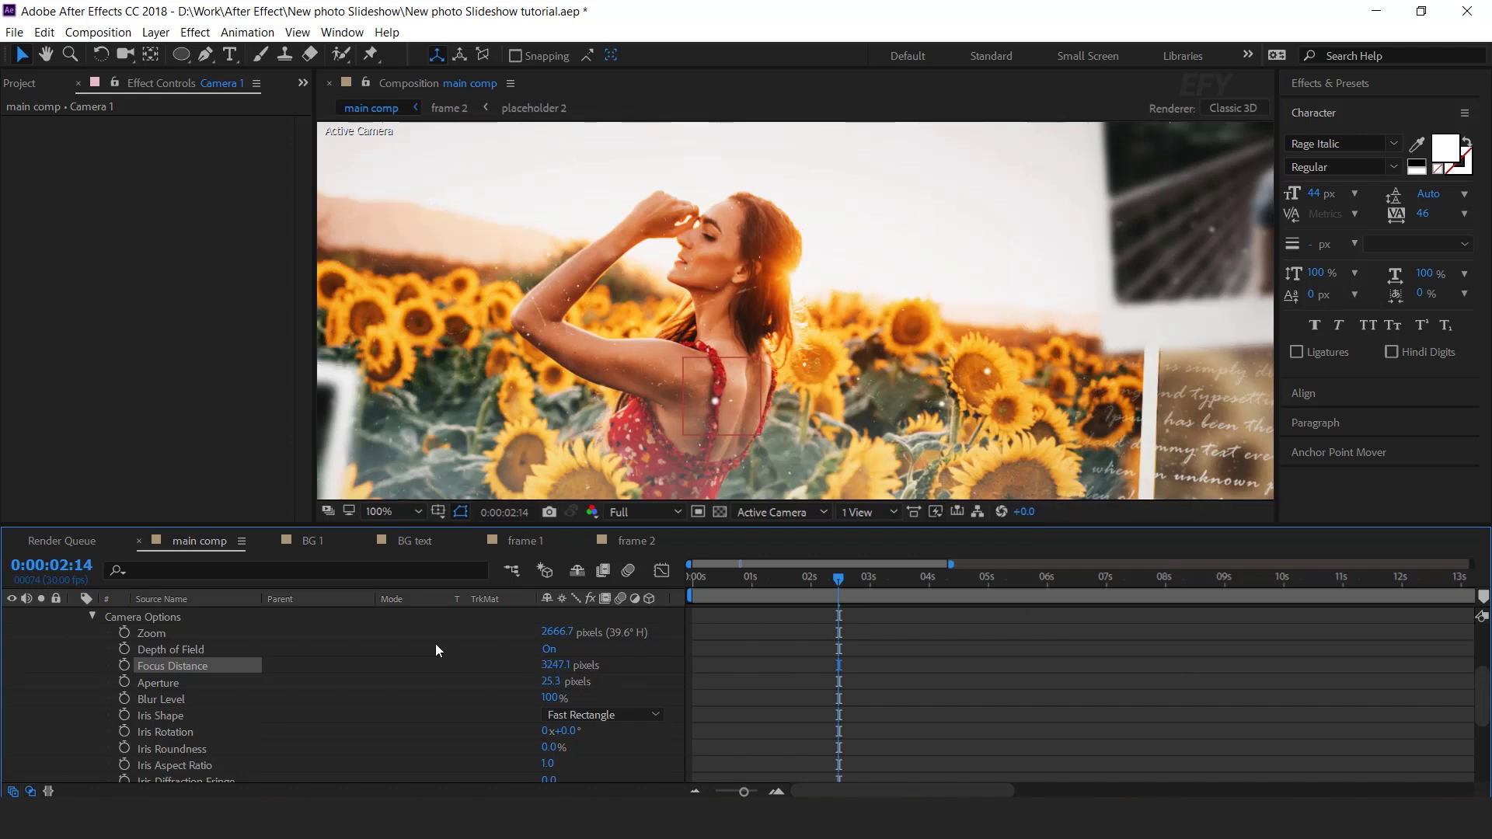
scroll(435, 650, up, 3)
click(74, 697)
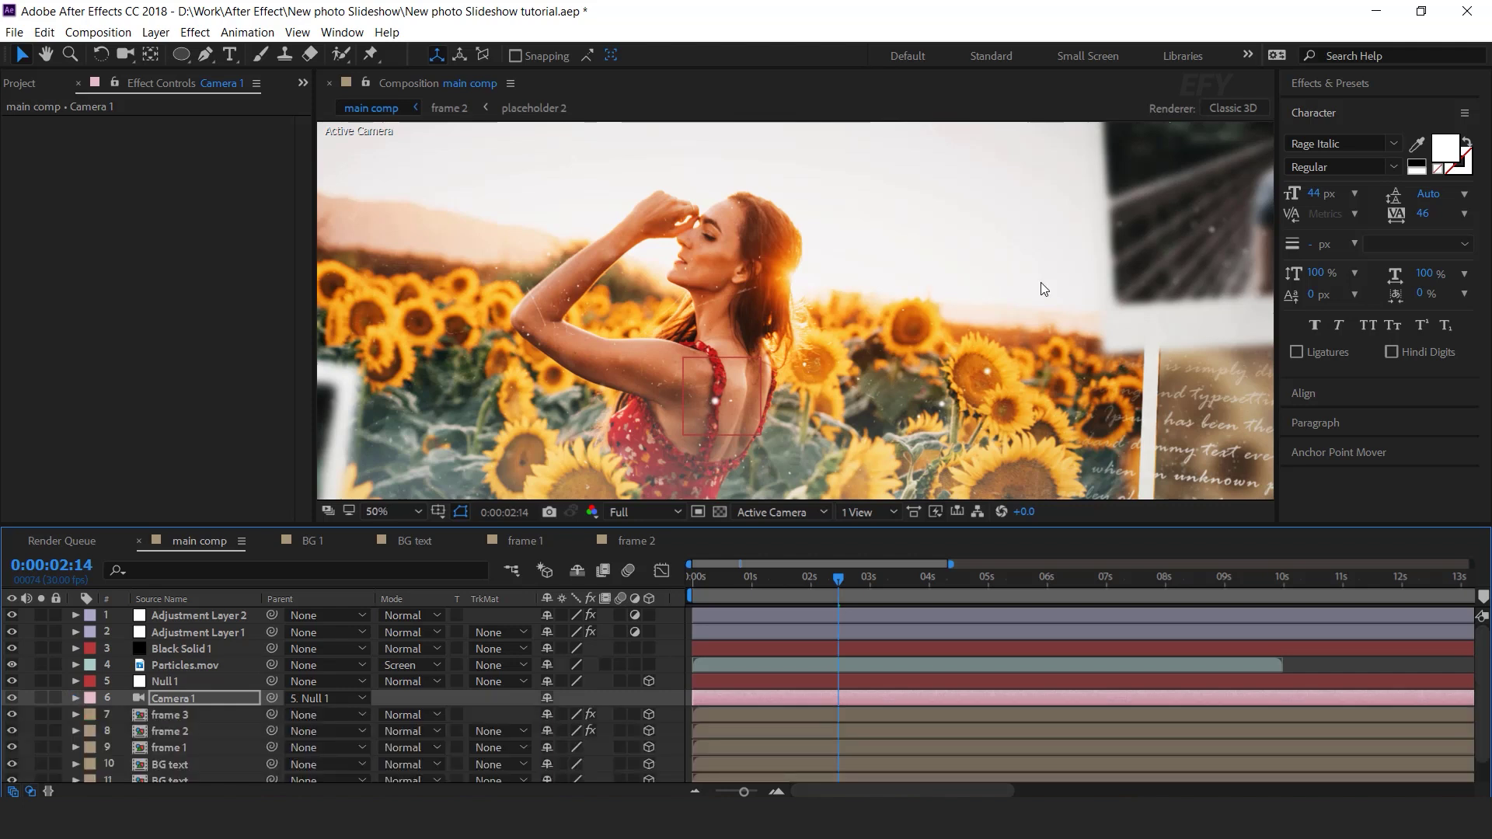
- Set the Sharpen Amount on the top adjustment layer to 20, judging it on a close-up of the photo
scroll(766, 342, down, 1)
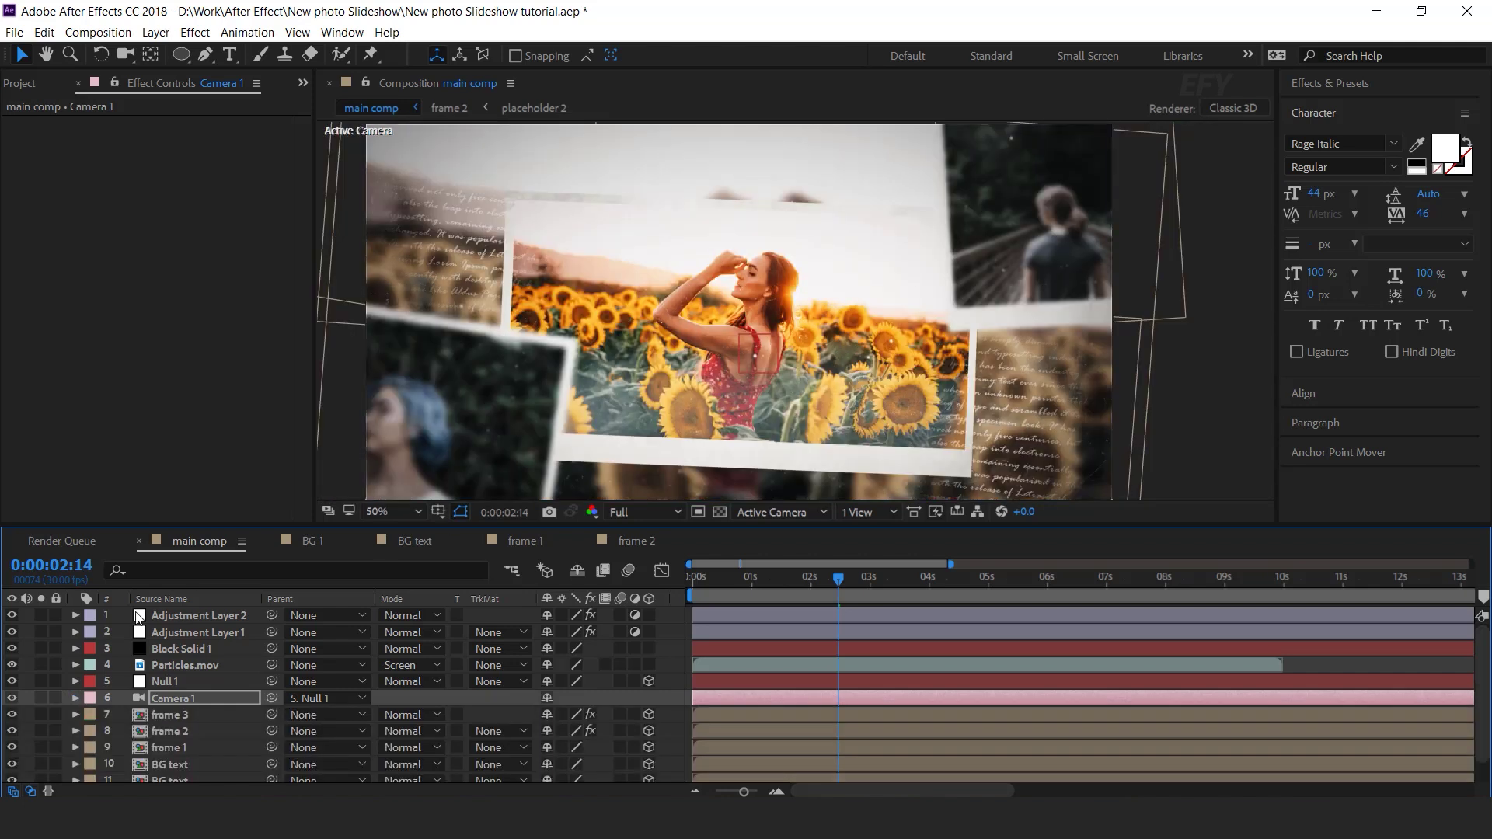
click(185, 618)
scroll(172, 446, down, 1)
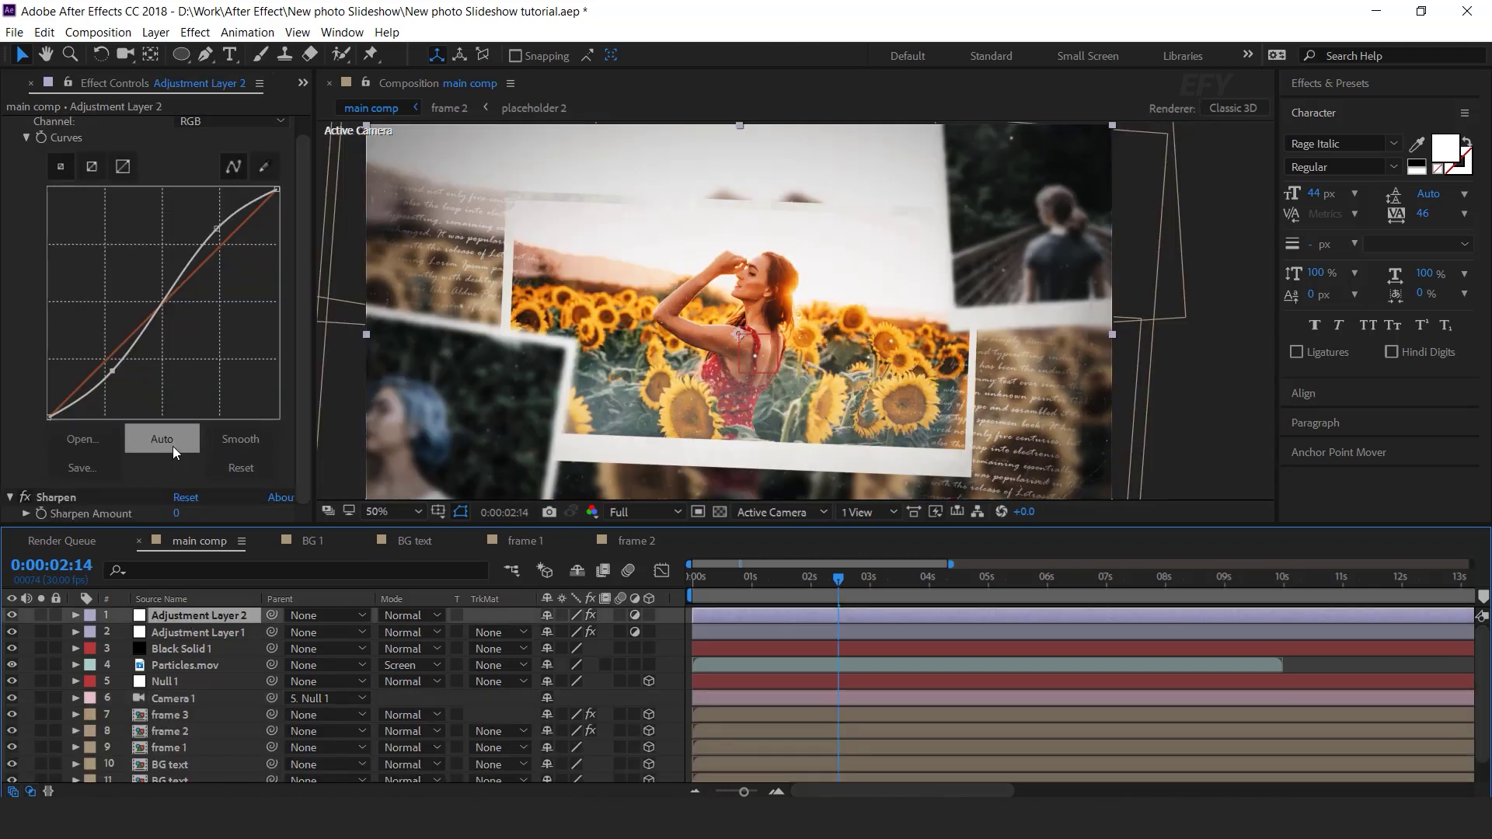
scroll(525, 389, up, 3)
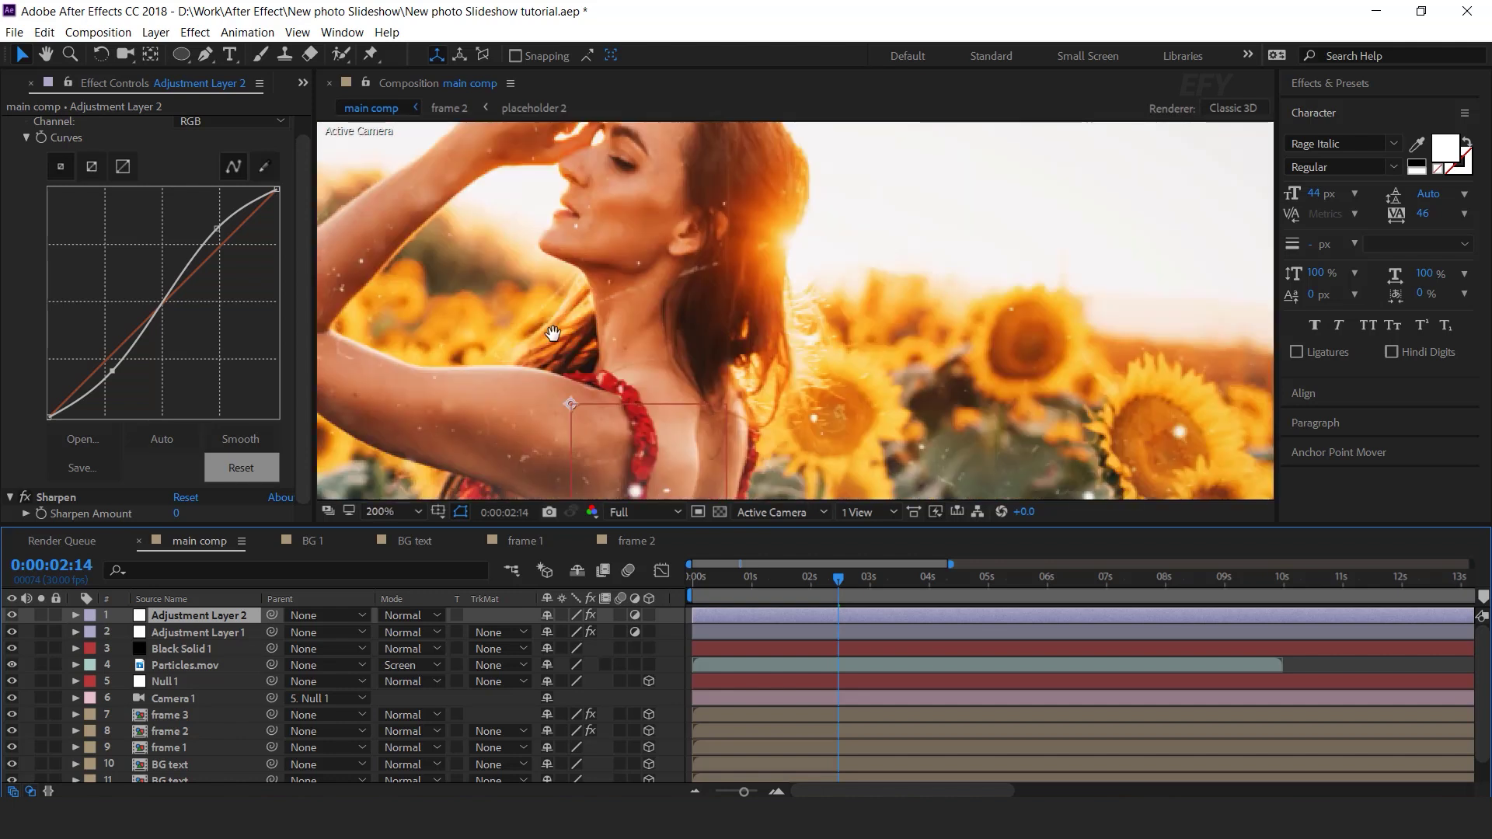
drag(539, 333, 776, 343)
click(178, 513)
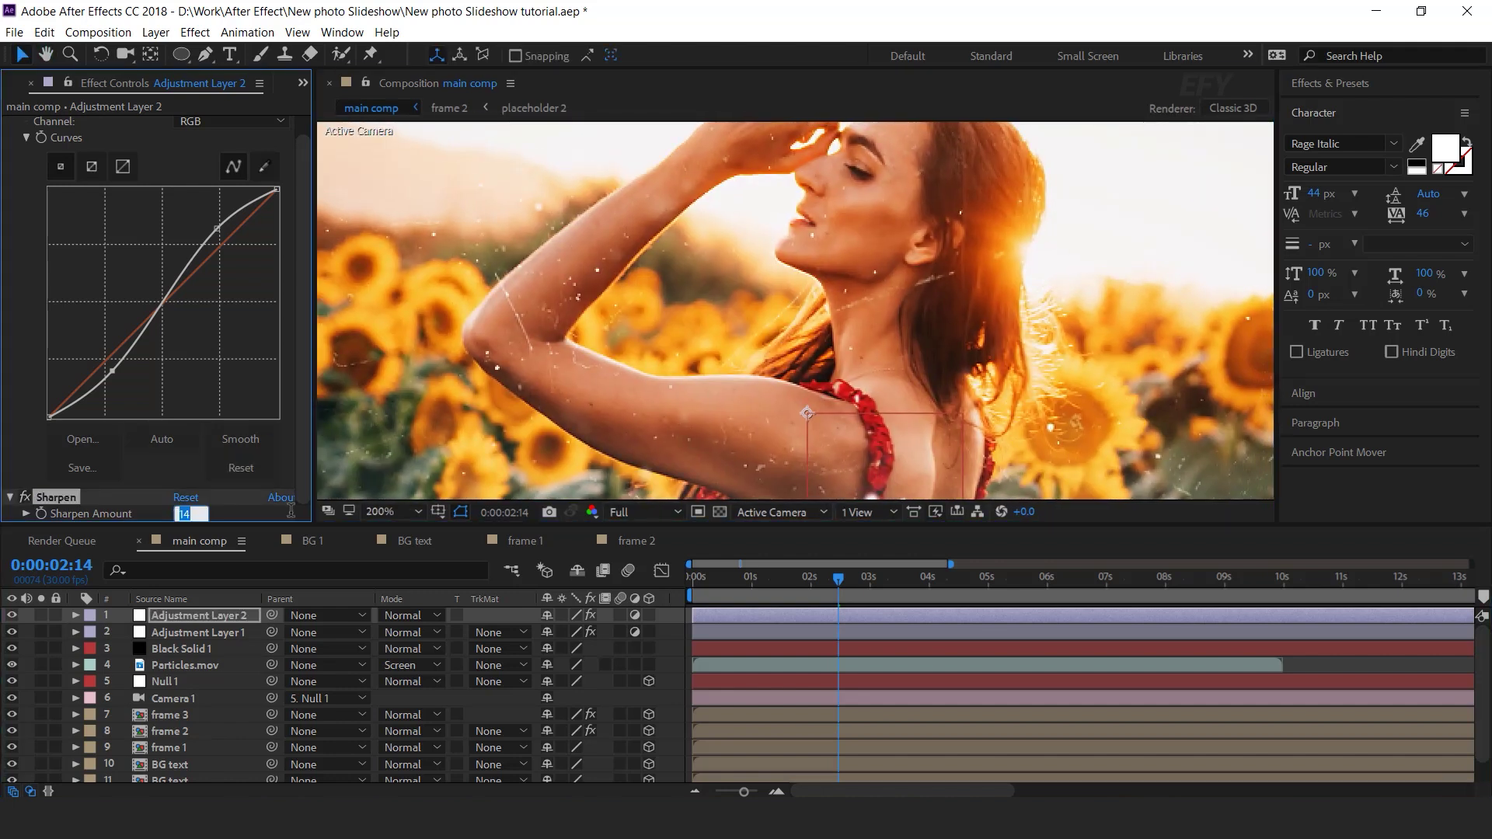
text(20)
key(Return)
scroll(851, 362, down, 4)
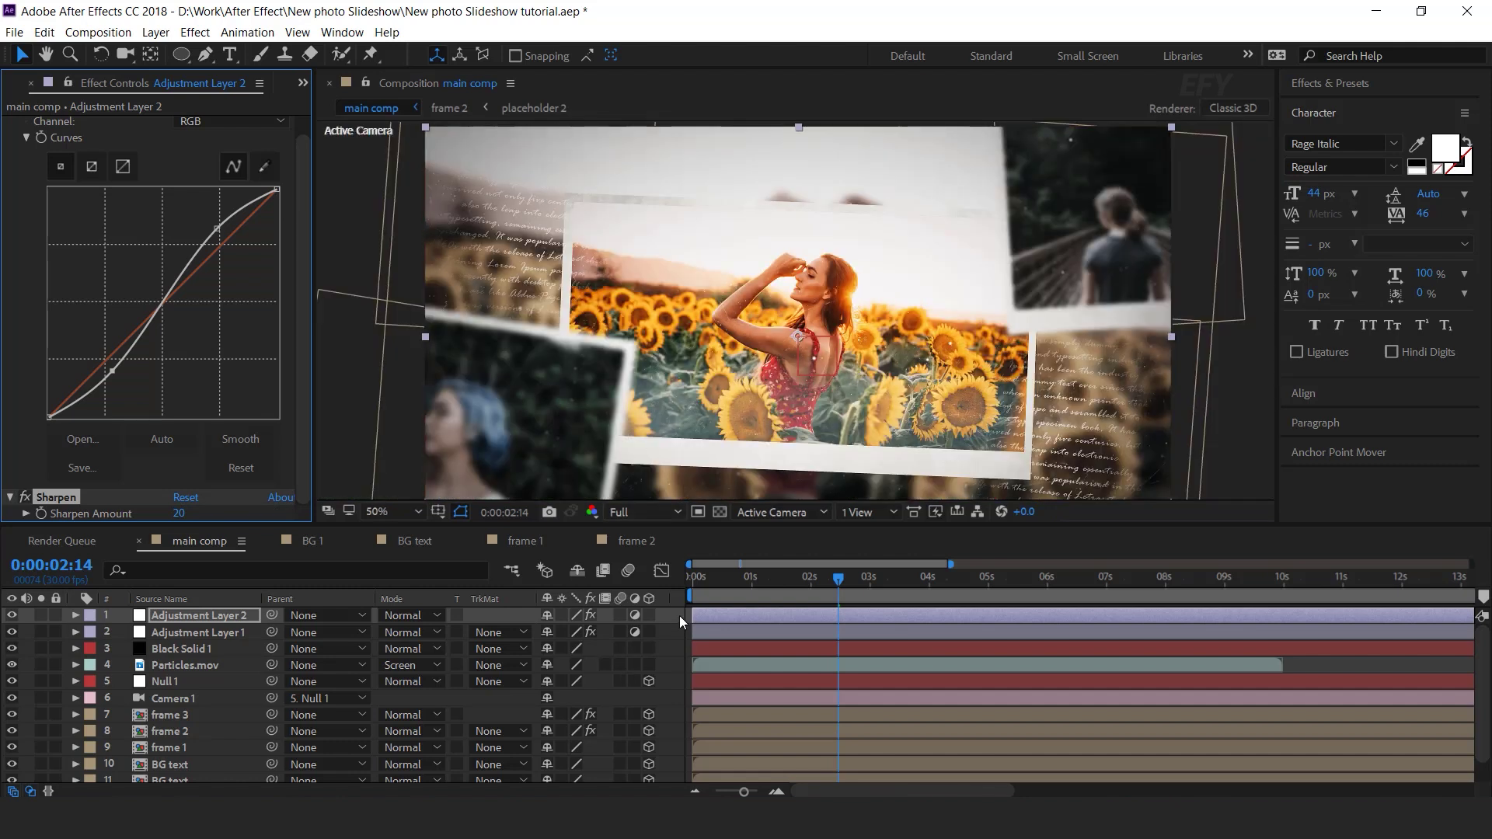
- Add the Vibrance effect to the top adjustment layer with Vibrance at 20 and Saturation at 10
key(ctrl+space)
text(vir)
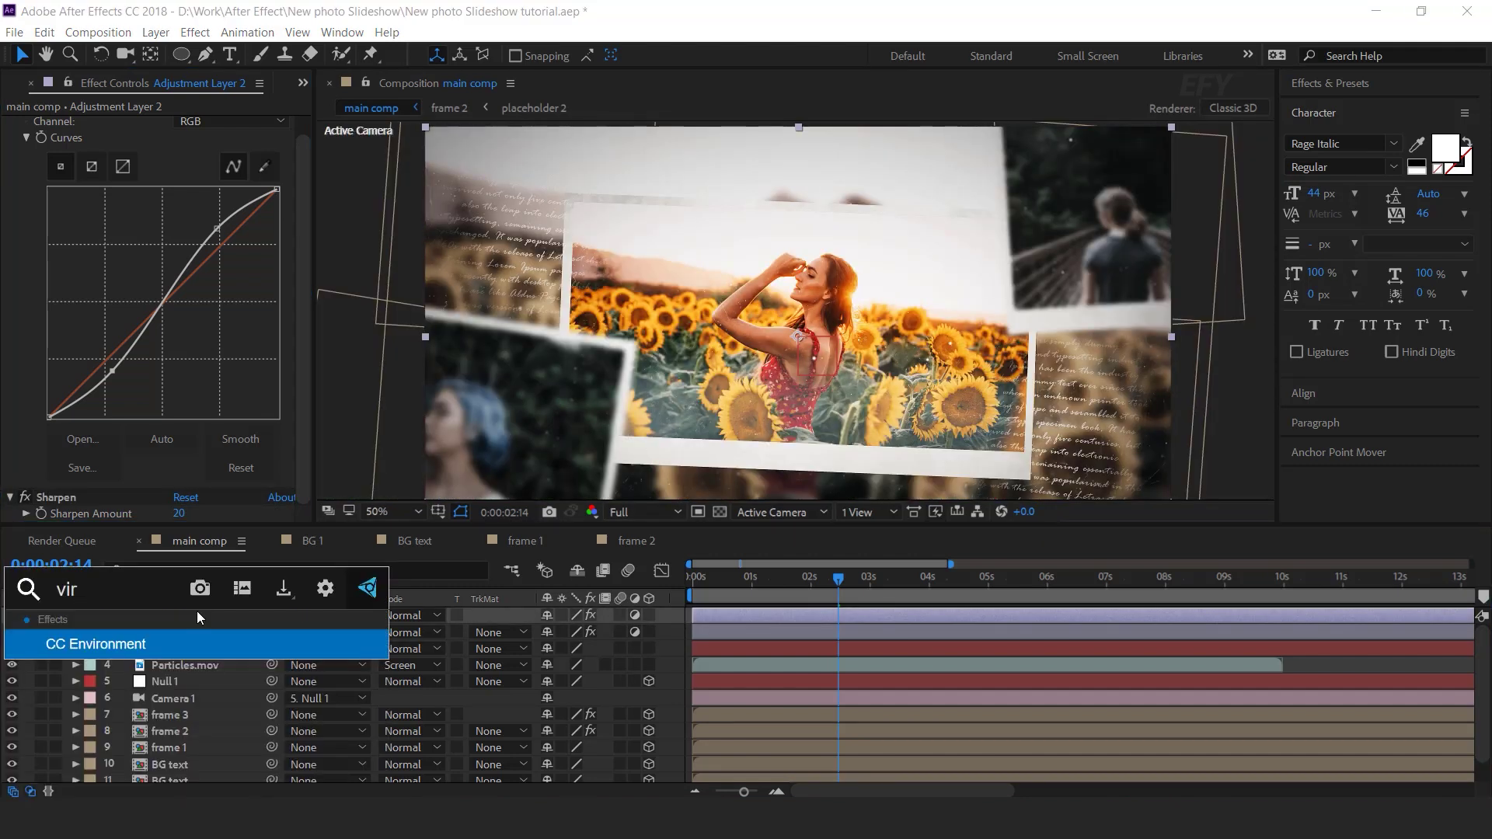
key(BackSpace)
click(96, 645)
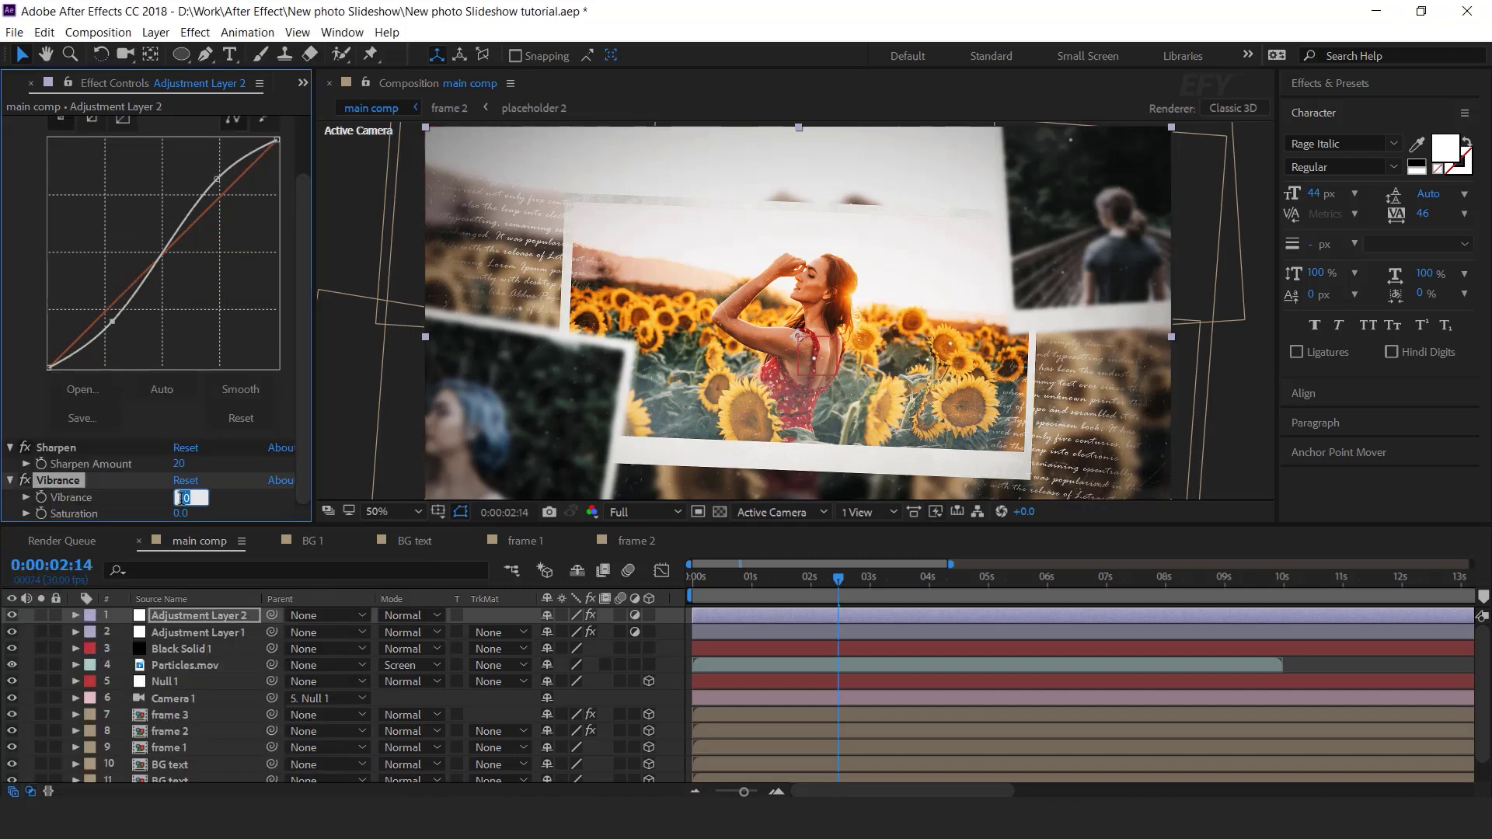
key(Return)
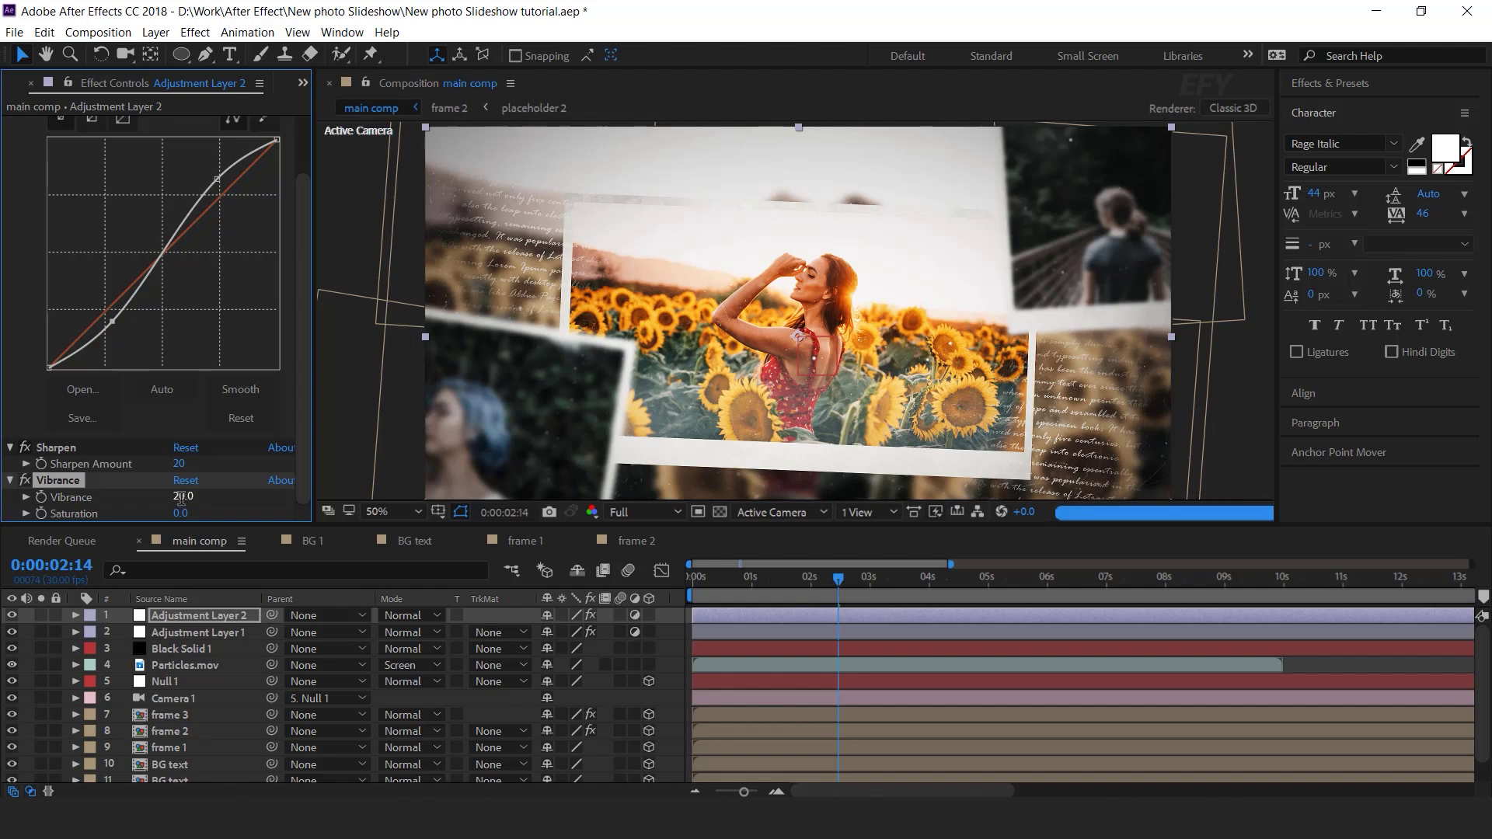
click(180, 516)
text(10)
key(Return)
- Deselect the layers and preview the color-graded animation from the start to 0:00:04:22
key(comma)
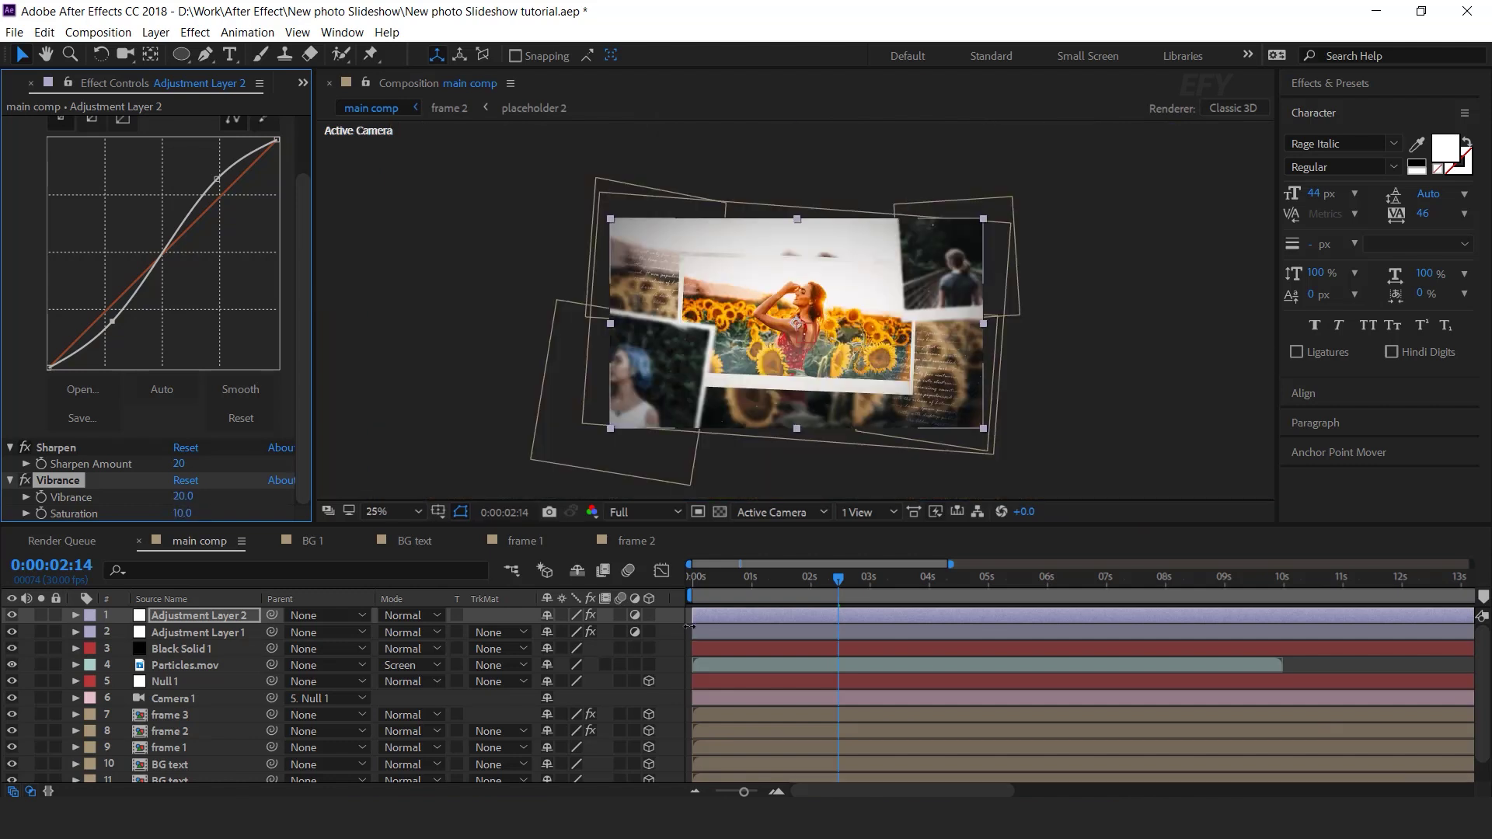
click(683, 621)
drag(719, 584, 678, 582)
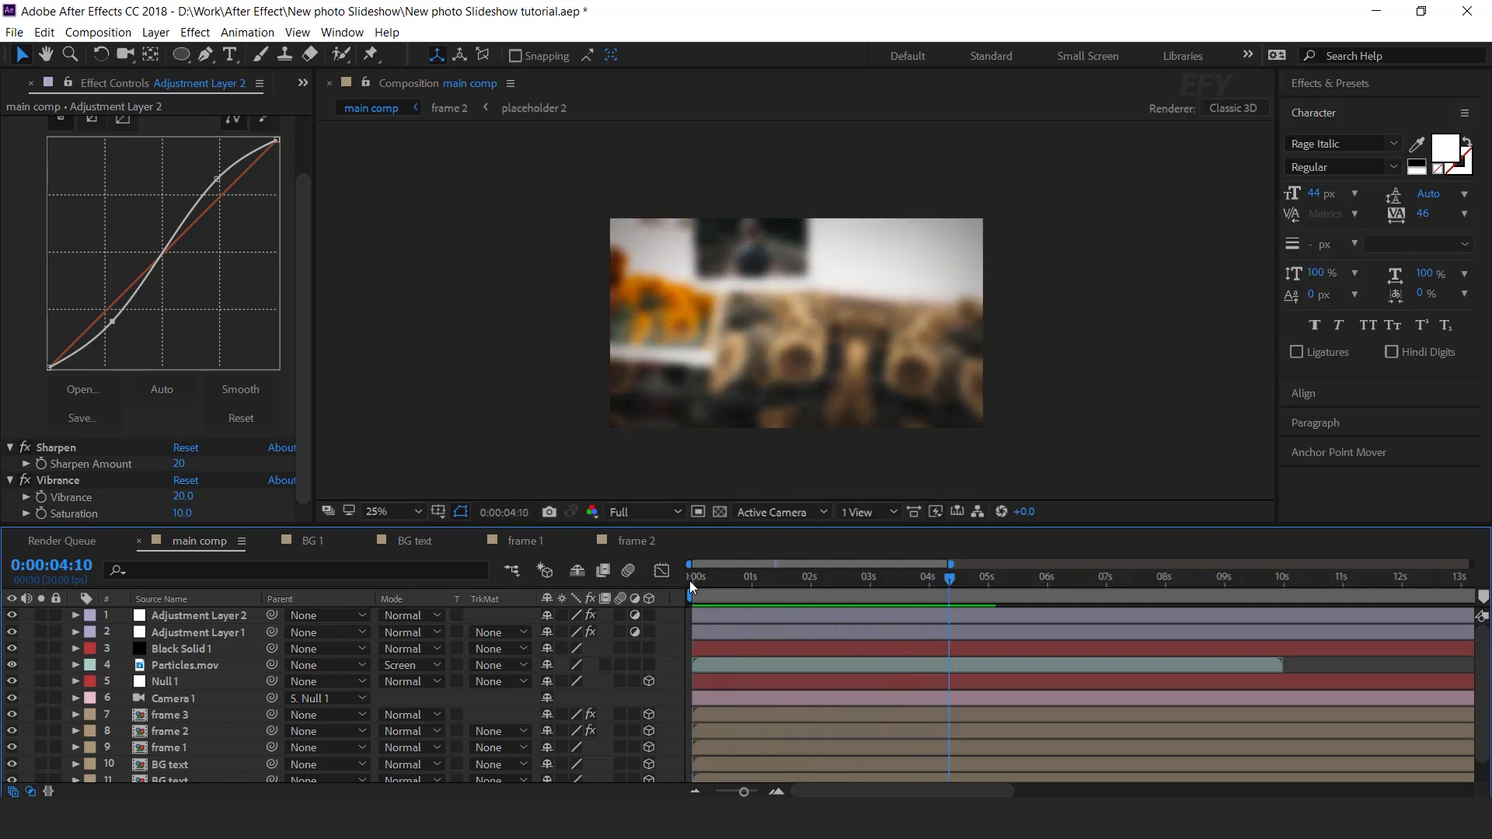
drag(818, 576, 972, 581)
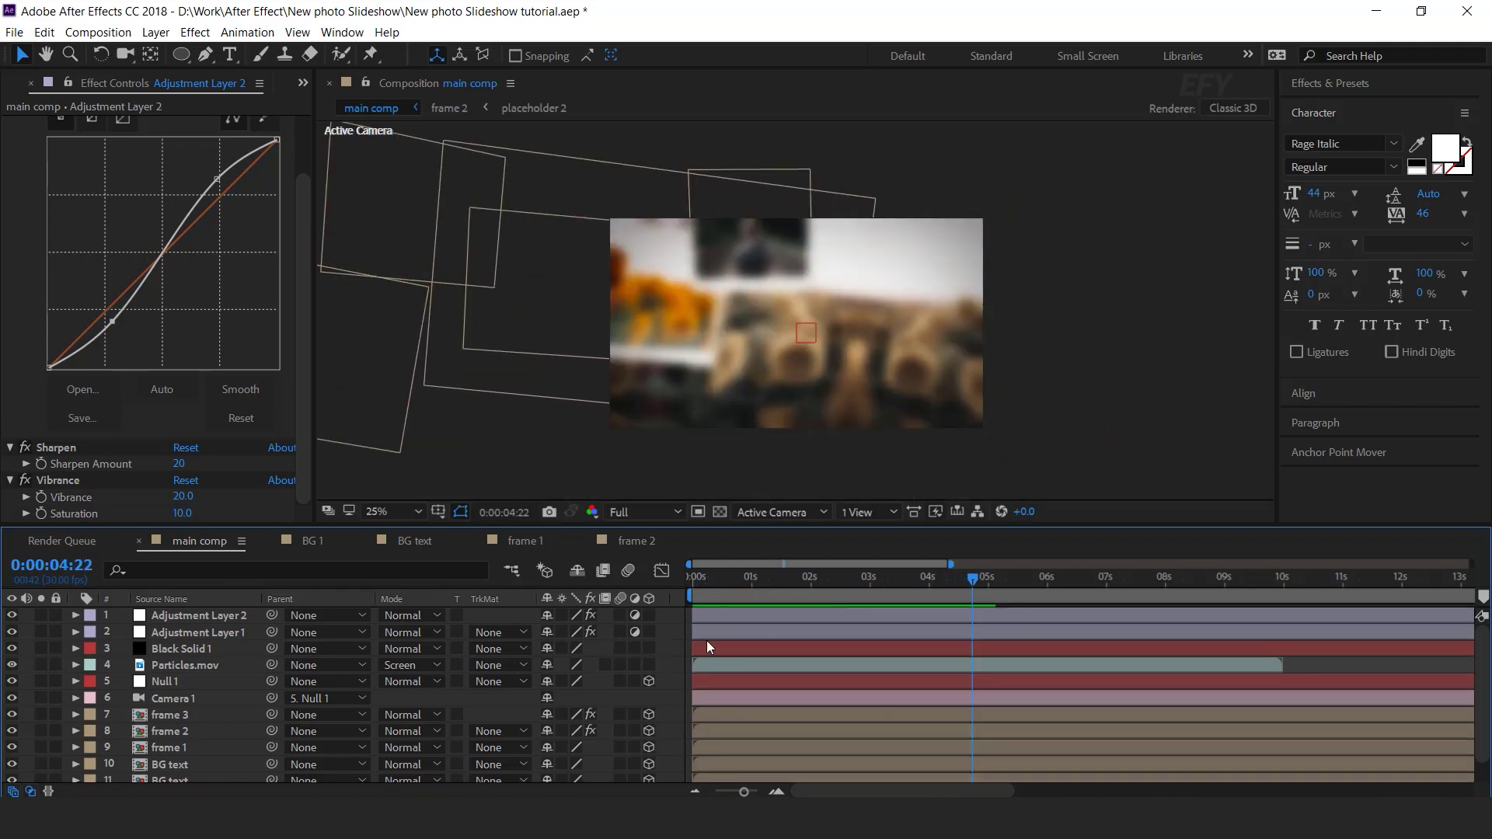